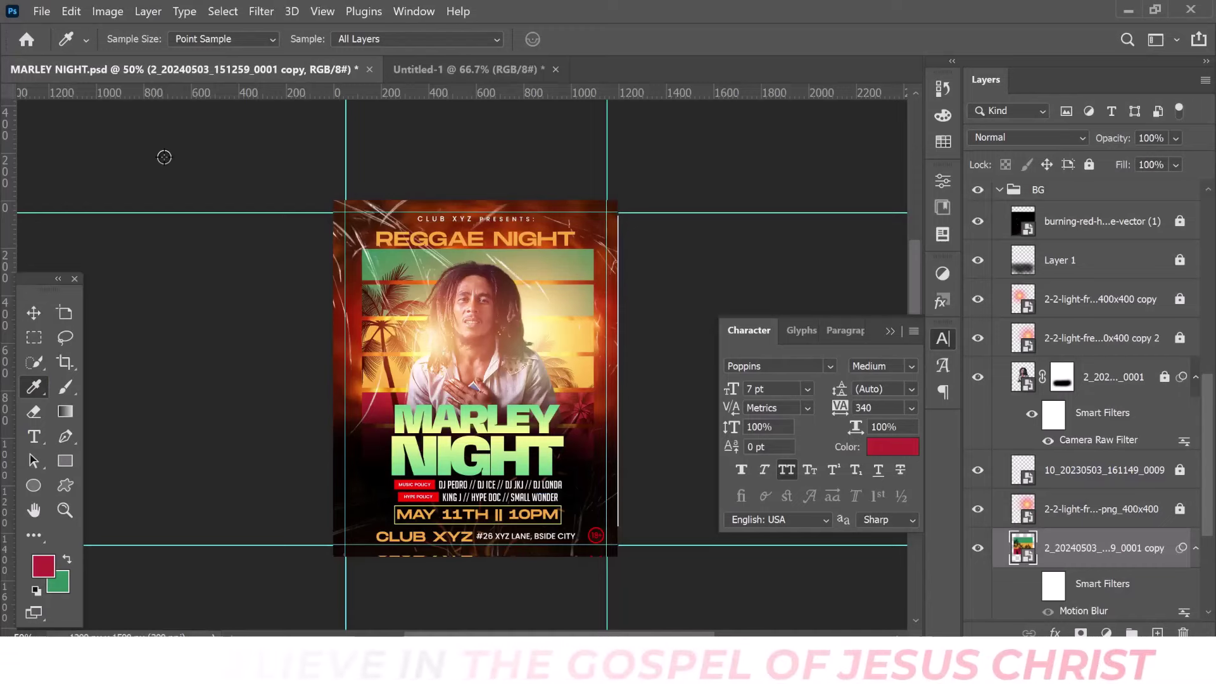
- Close Untitled-1 without saving and create a new 4 x 5 in, 300 ppi document
left_click(555, 69)
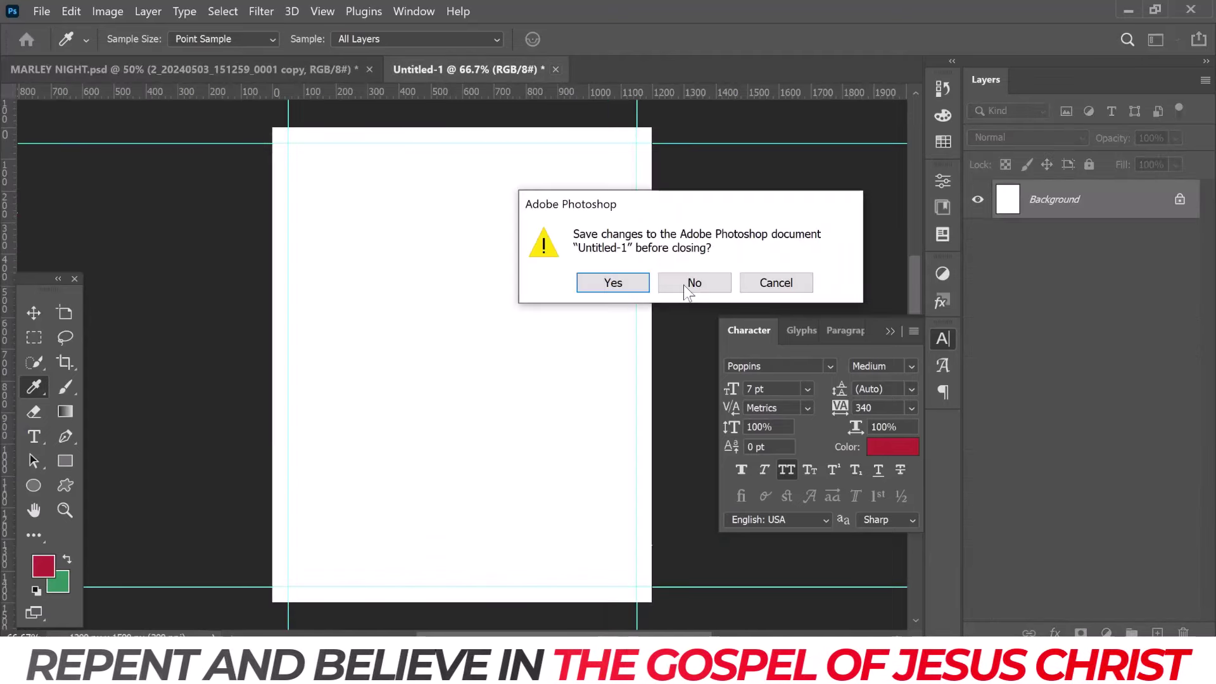
left_click(670, 285)
left_click(41, 11)
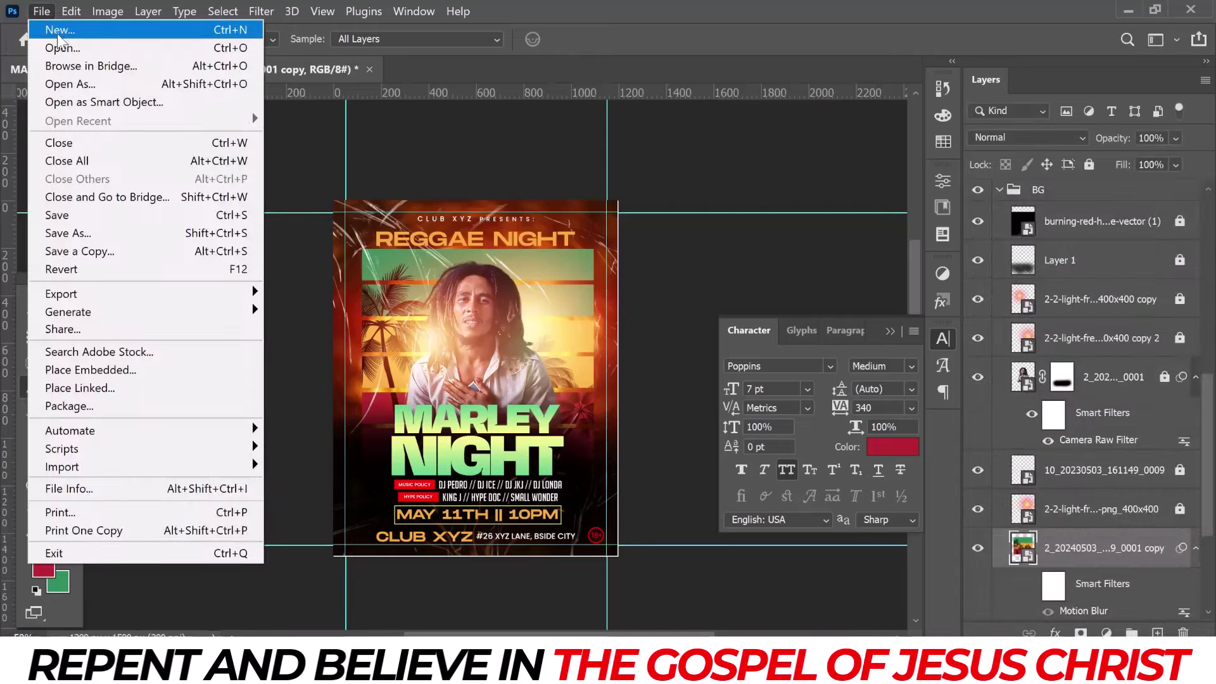
key("Return")
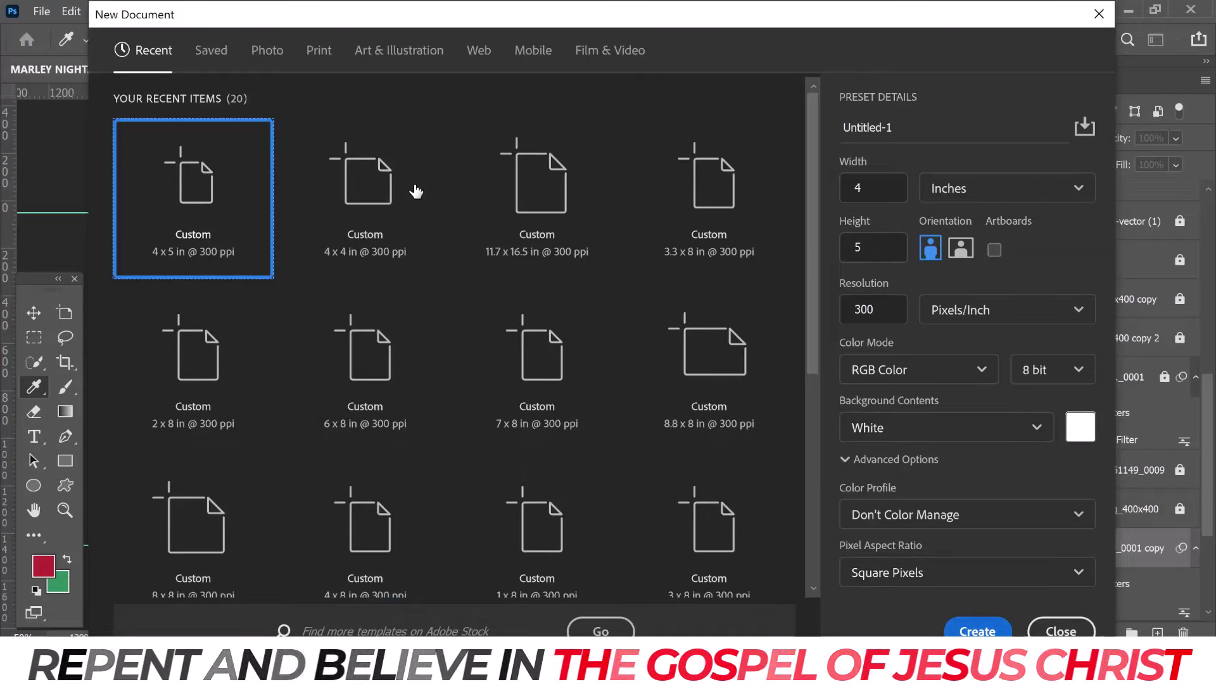
key("Return")
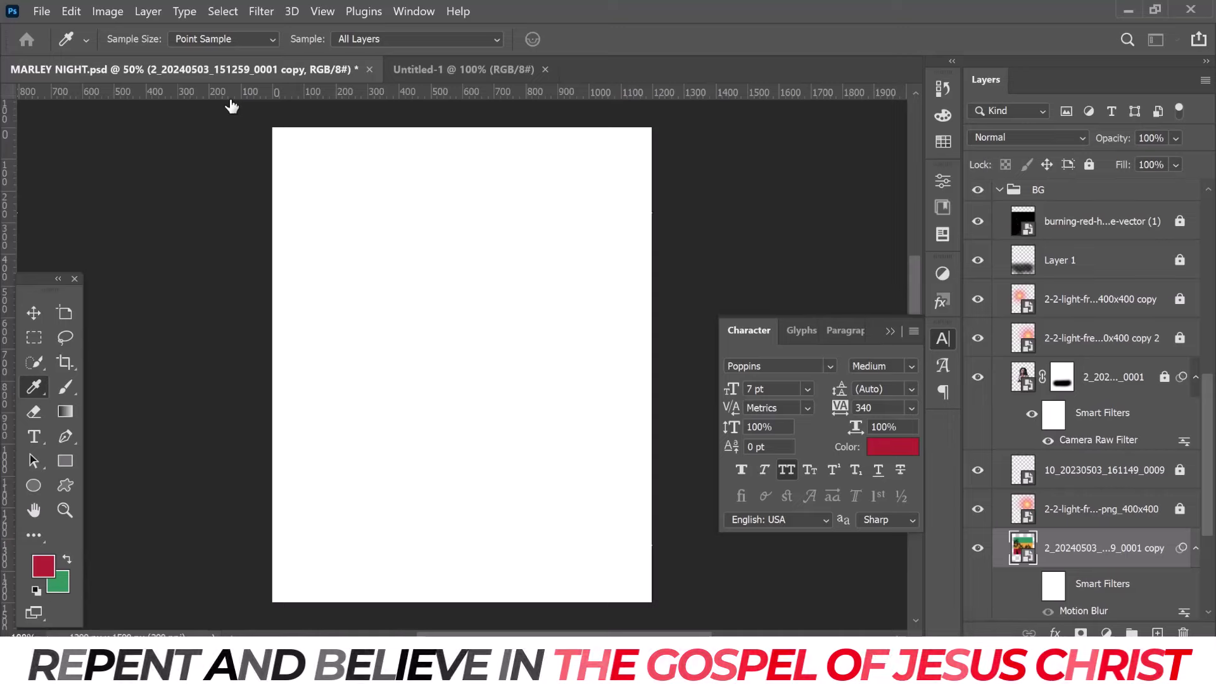
- Create a guide layout with 50 px margins on all four sides of the canvas
left_click(363, 11)
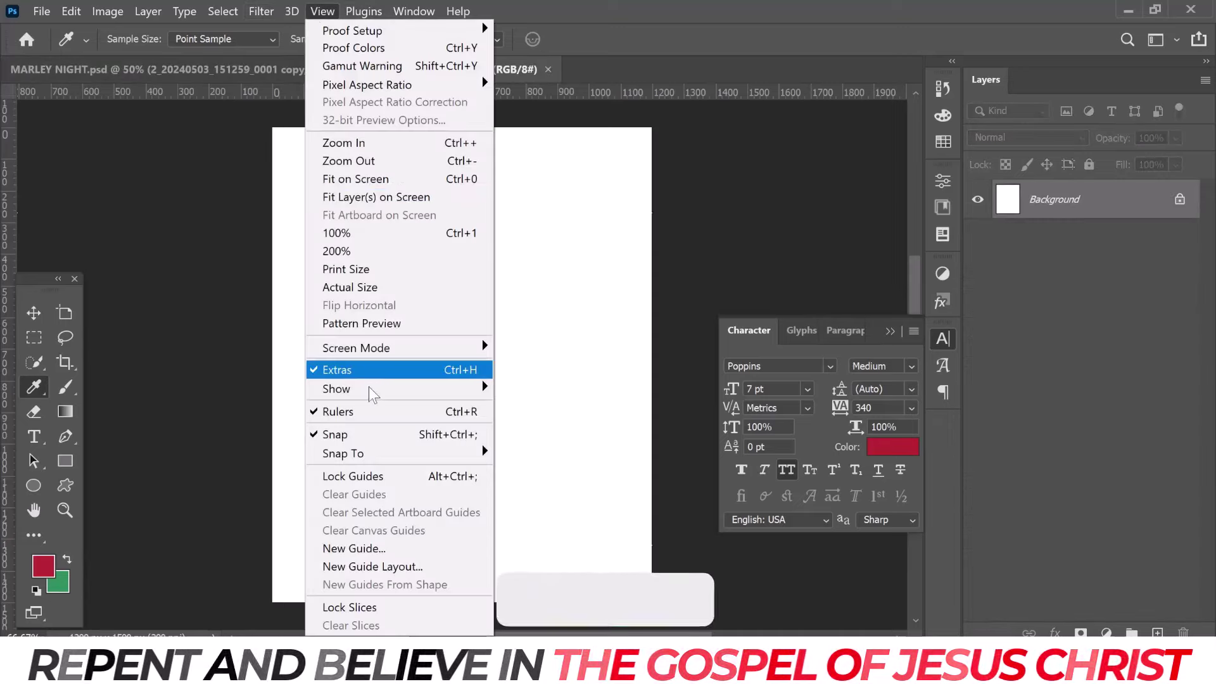
left_click(387, 550)
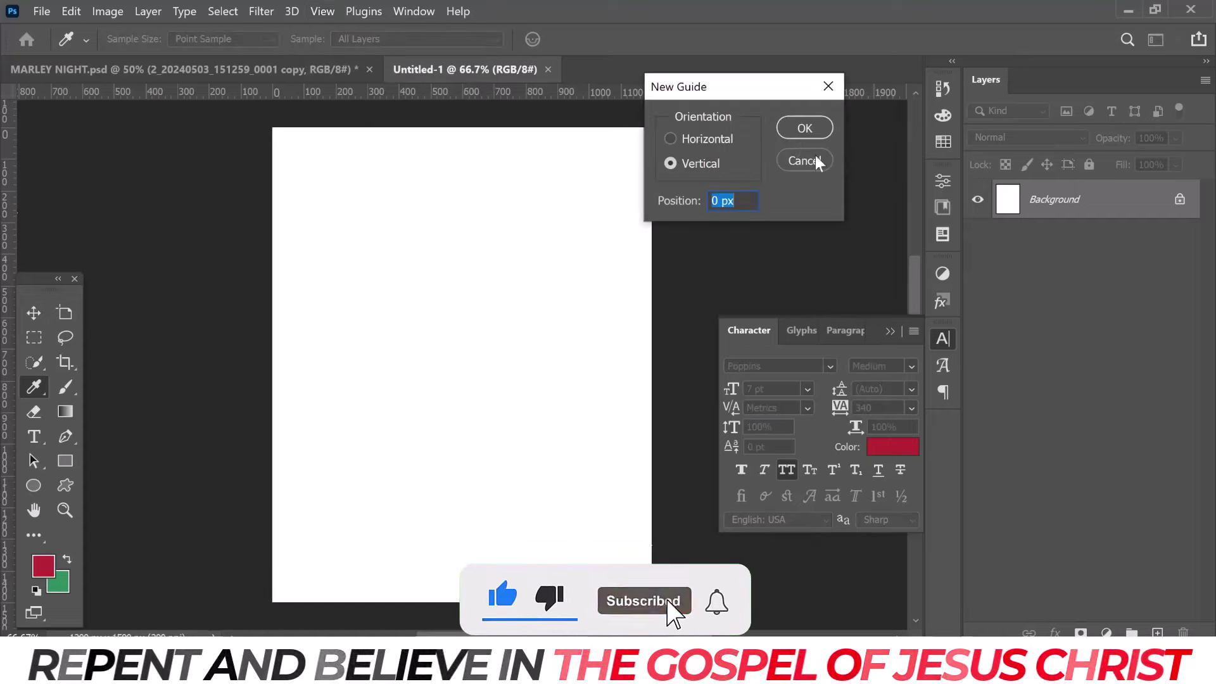
left_click(816, 162)
left_click(323, 12)
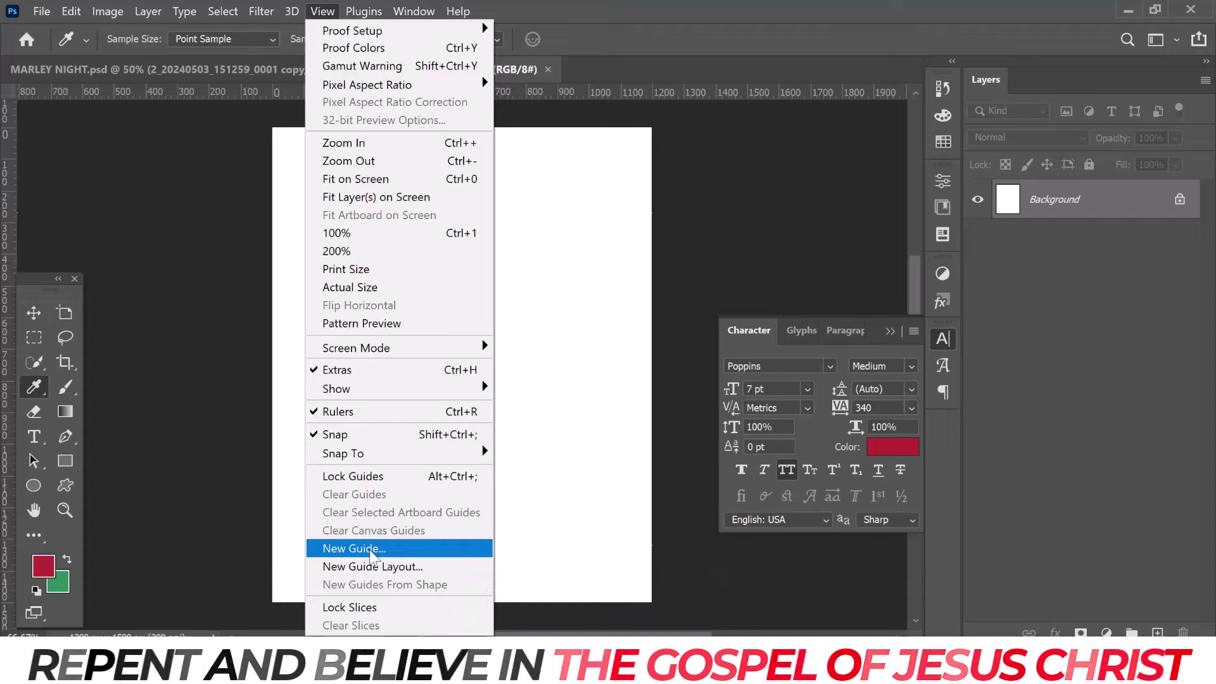
left_click(372, 549)
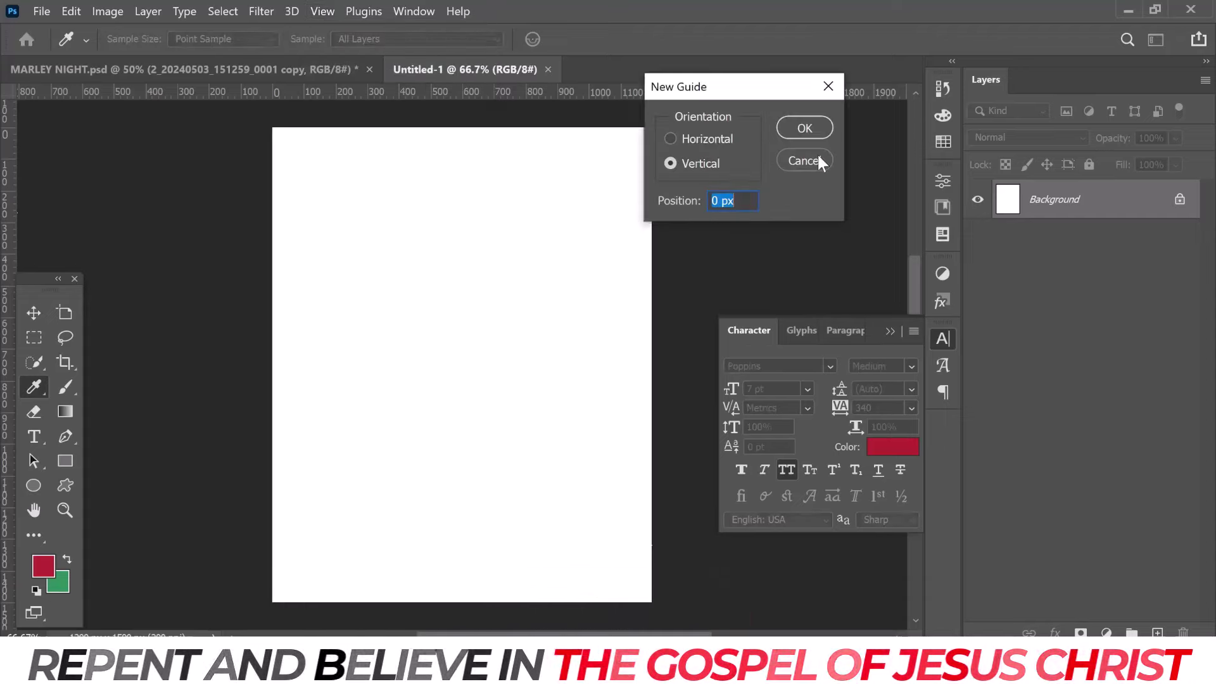
left_click(817, 155)
left_click(320, 12)
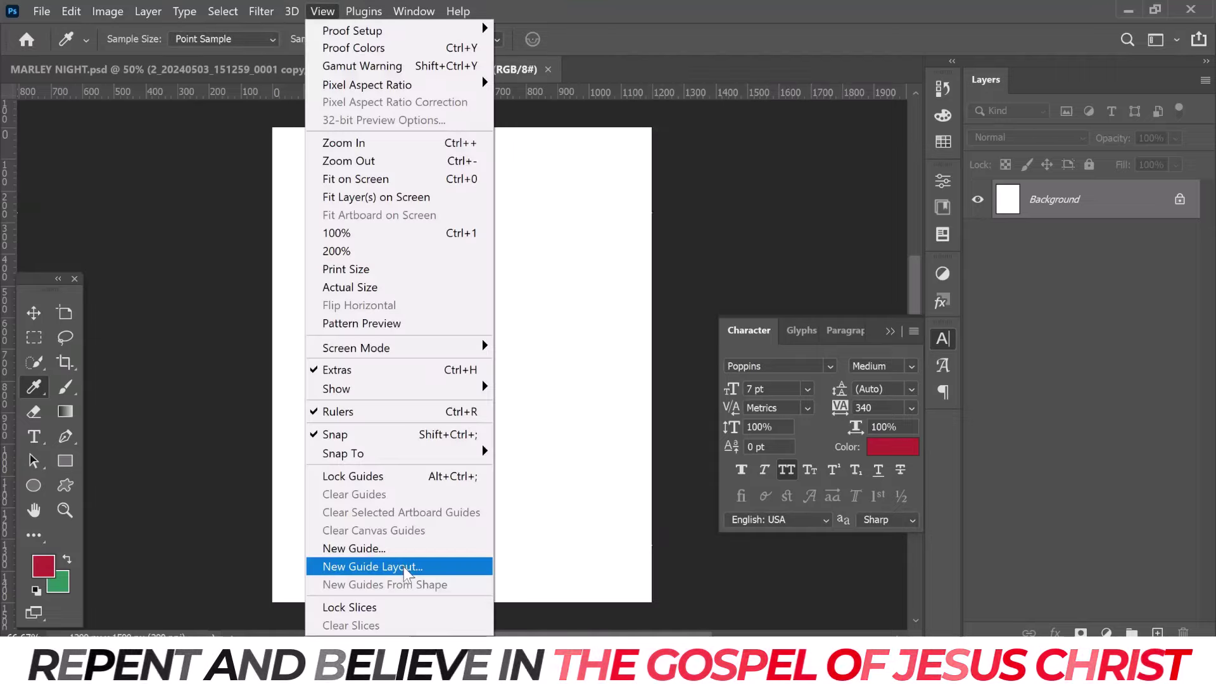
left_click(405, 566)
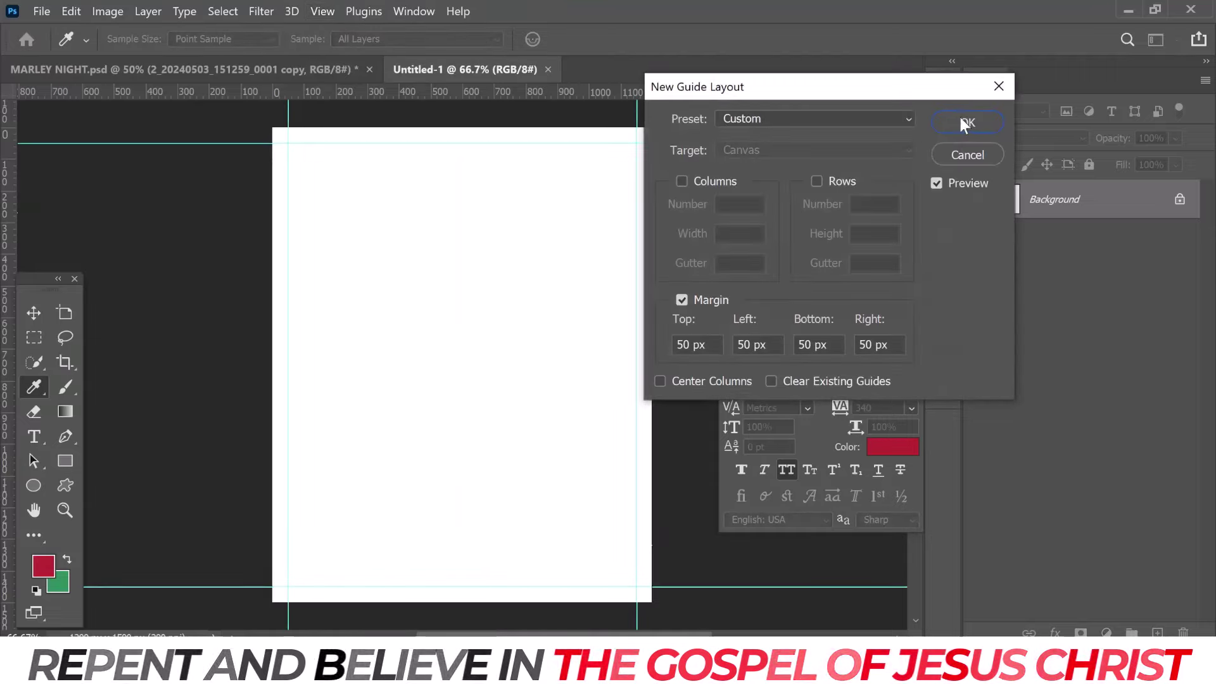
left_click(965, 122)
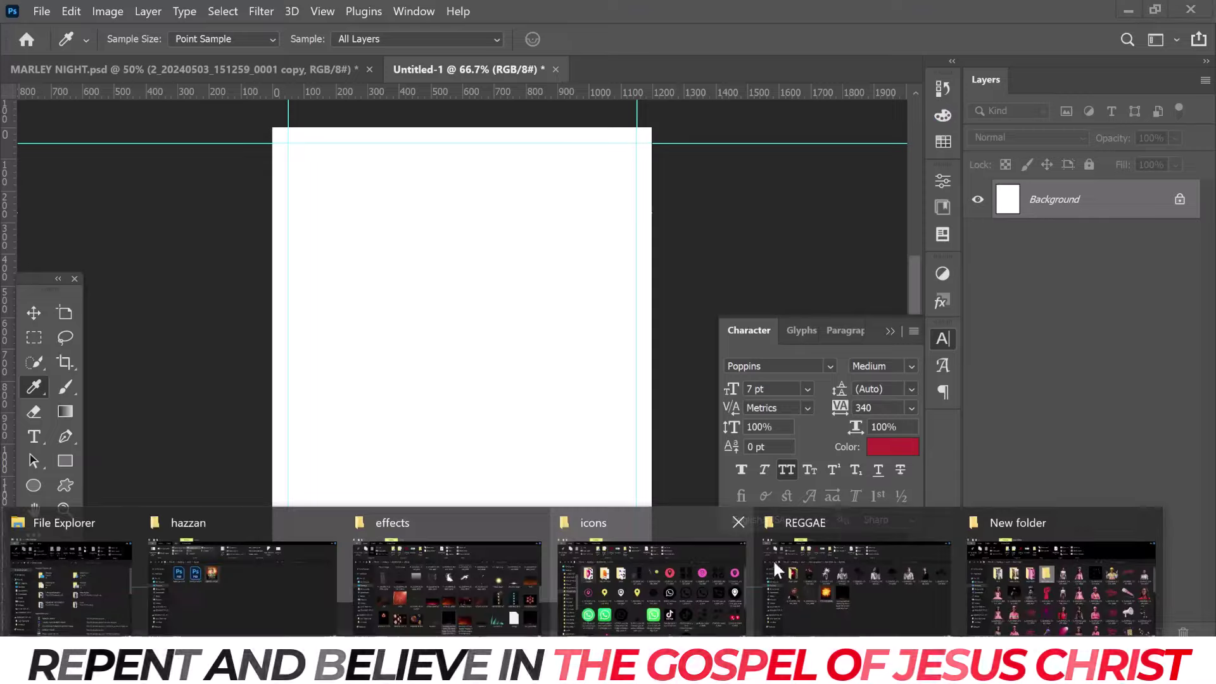
- Place the fire image from the REGGAE folder, stretched to fill the whole canvas
left_click(822, 517)
mouse_move(424, 347)
left_mouse_down()
mouse_move(624, 566)
mouse_move(430, 353)
left_mouse_up()
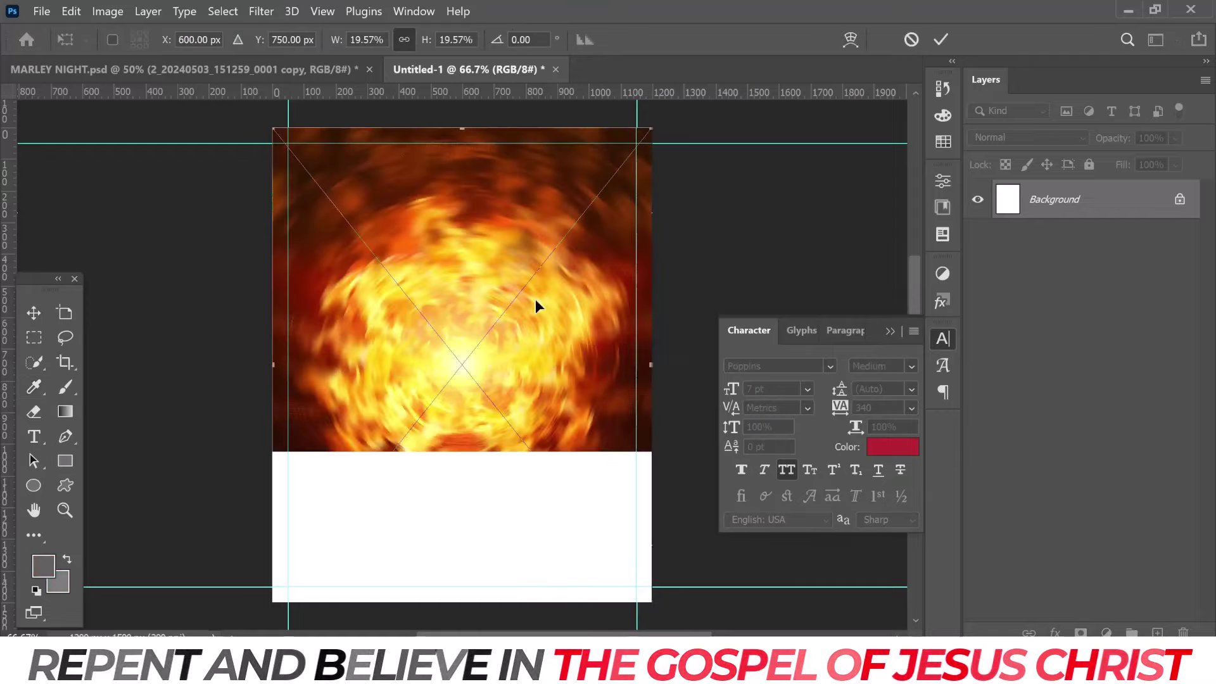
left_click_drag(653, 364, 670, 364)
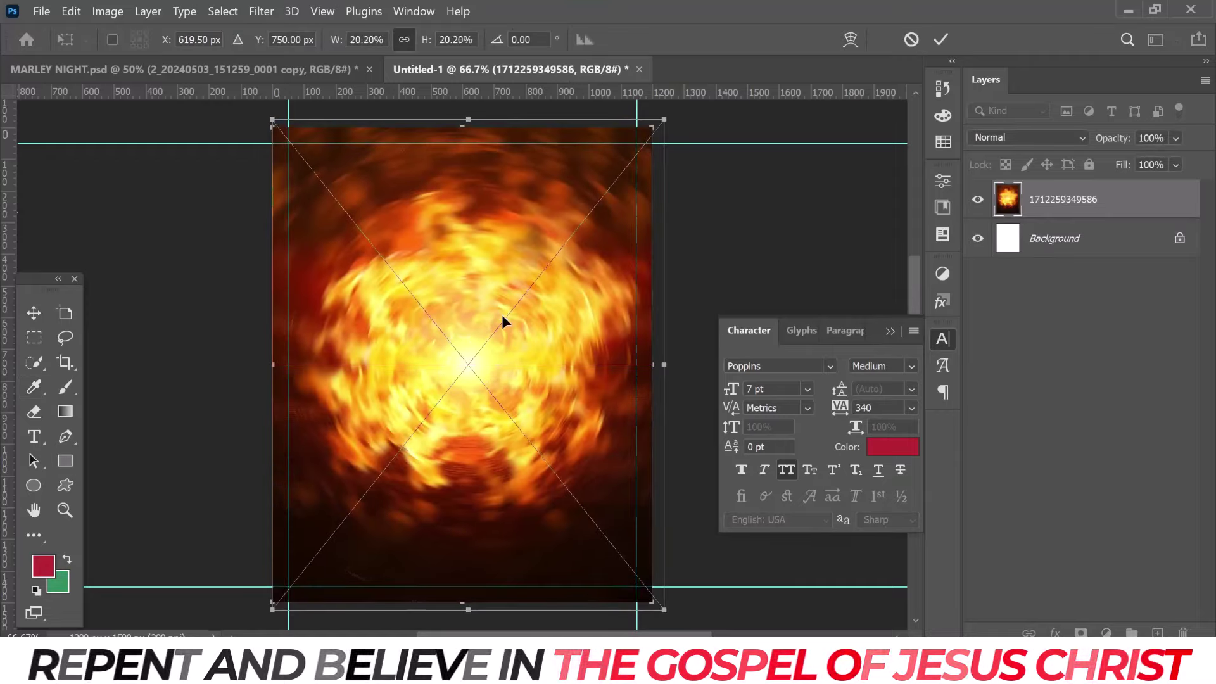
key("Return")
key("i")
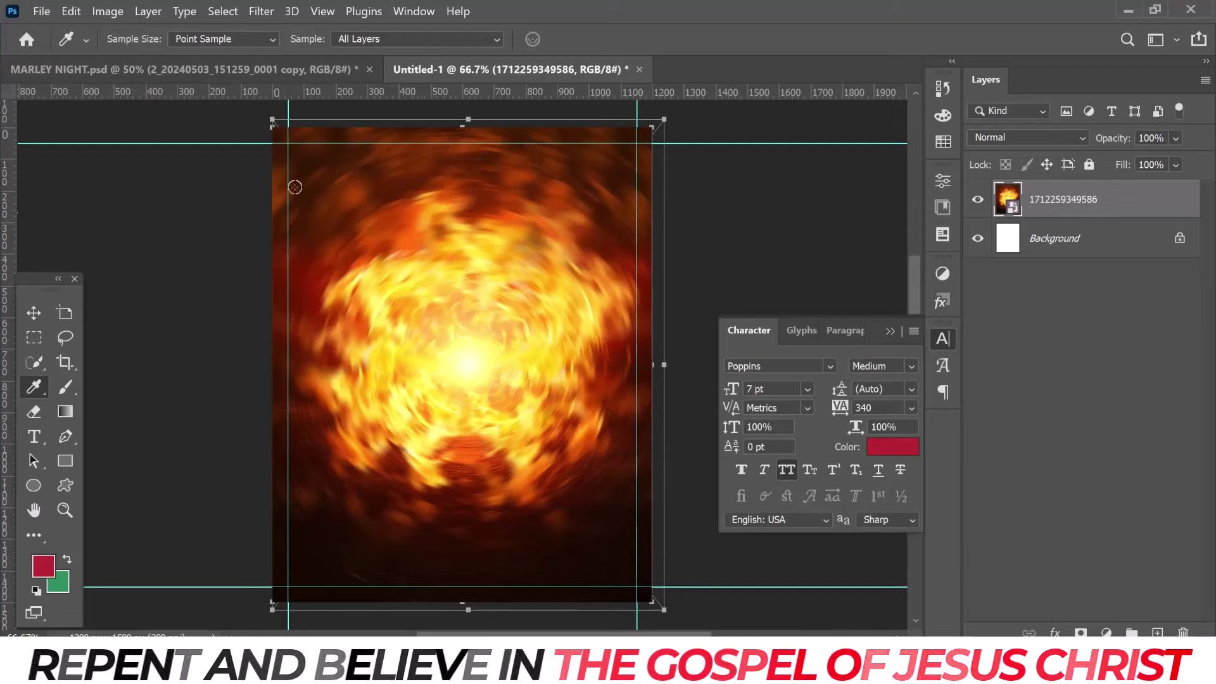
left_click(34, 314)
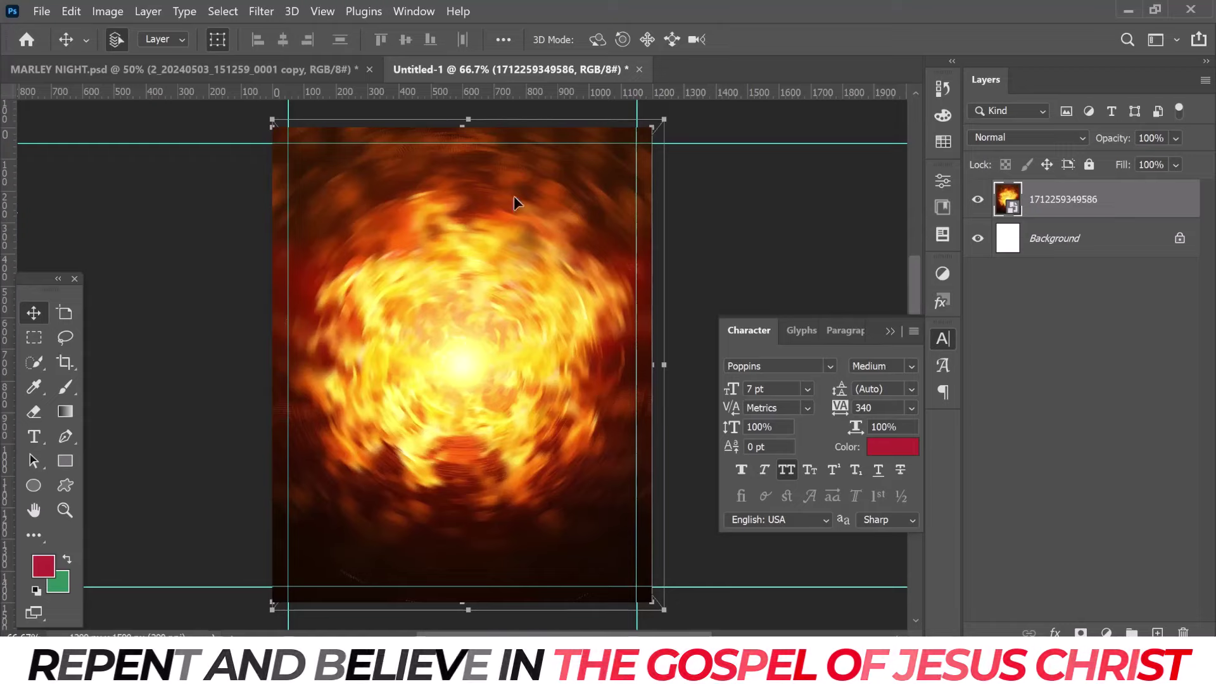
- Apply a Gaussian Blur of 4.2 to the fire layer
left_click(261, 10)
mouse_move(271, 232)
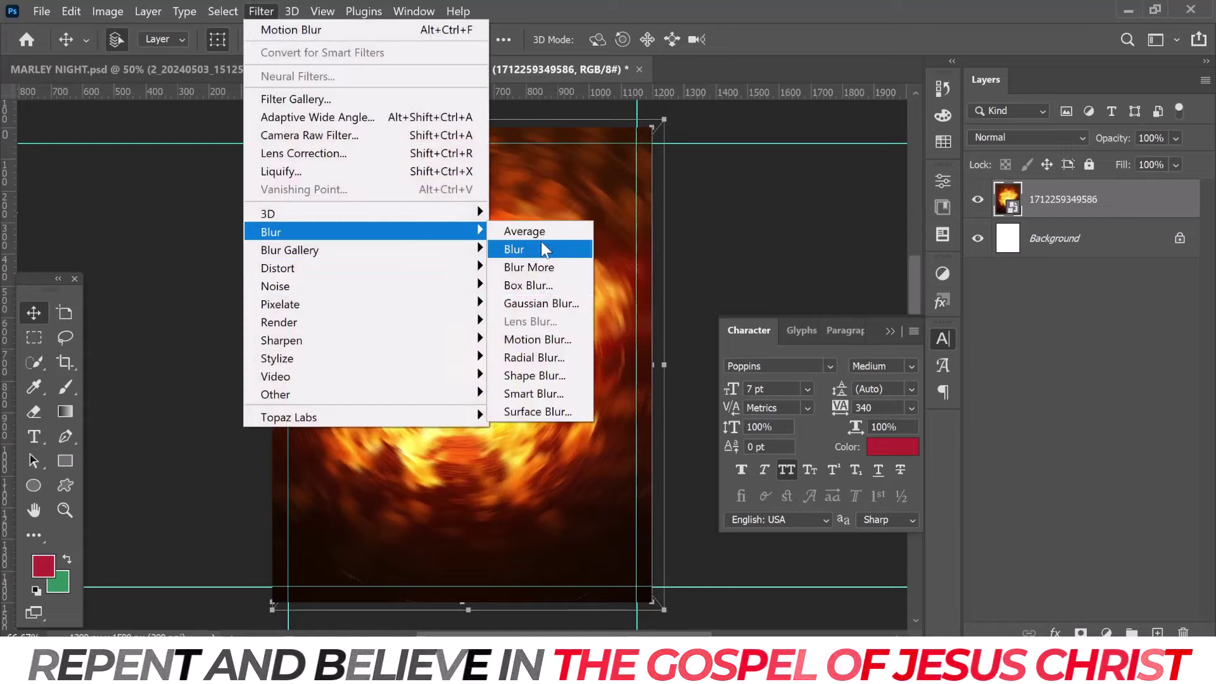
left_click(566, 305)
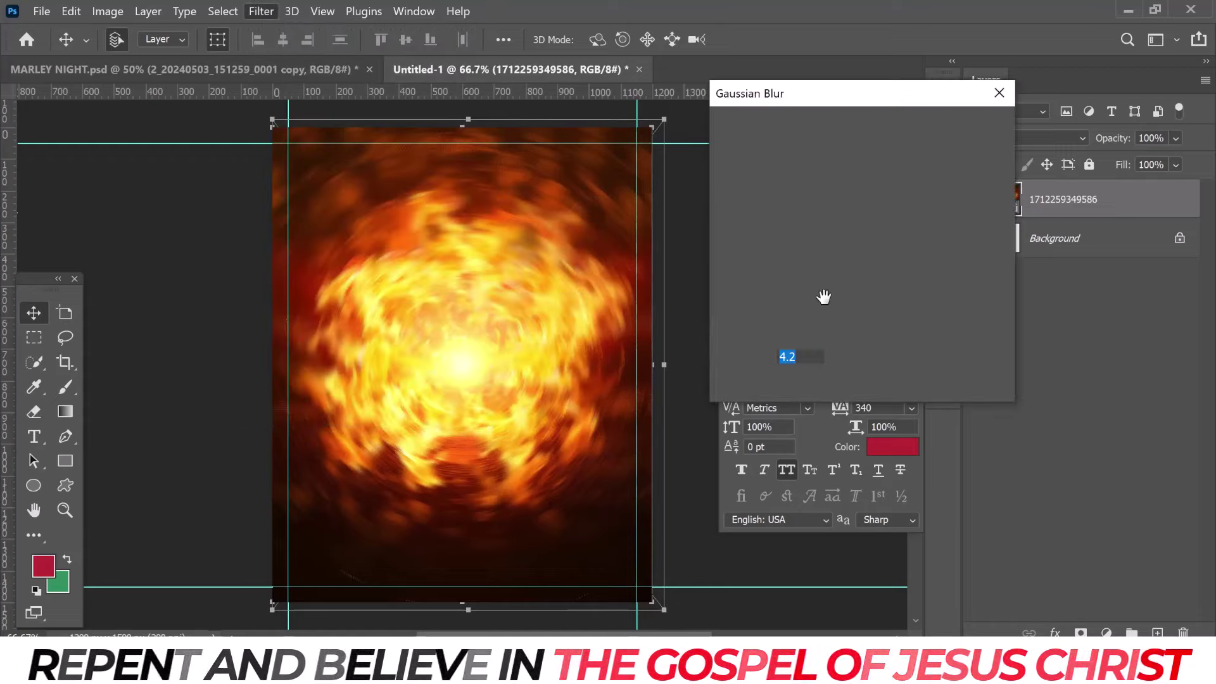
left_click(956, 134)
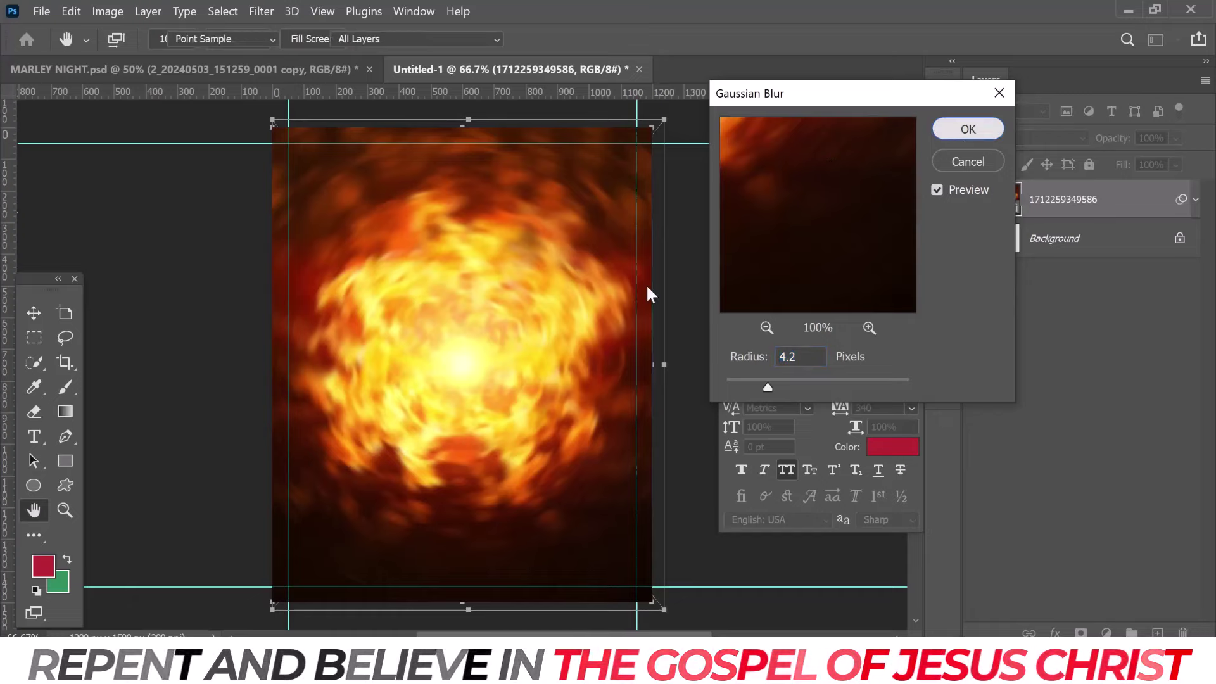
- Add 5% noise, lock the fire layer, and add a new empty layer above
left_click(256, 6)
mouse_move(276, 286)
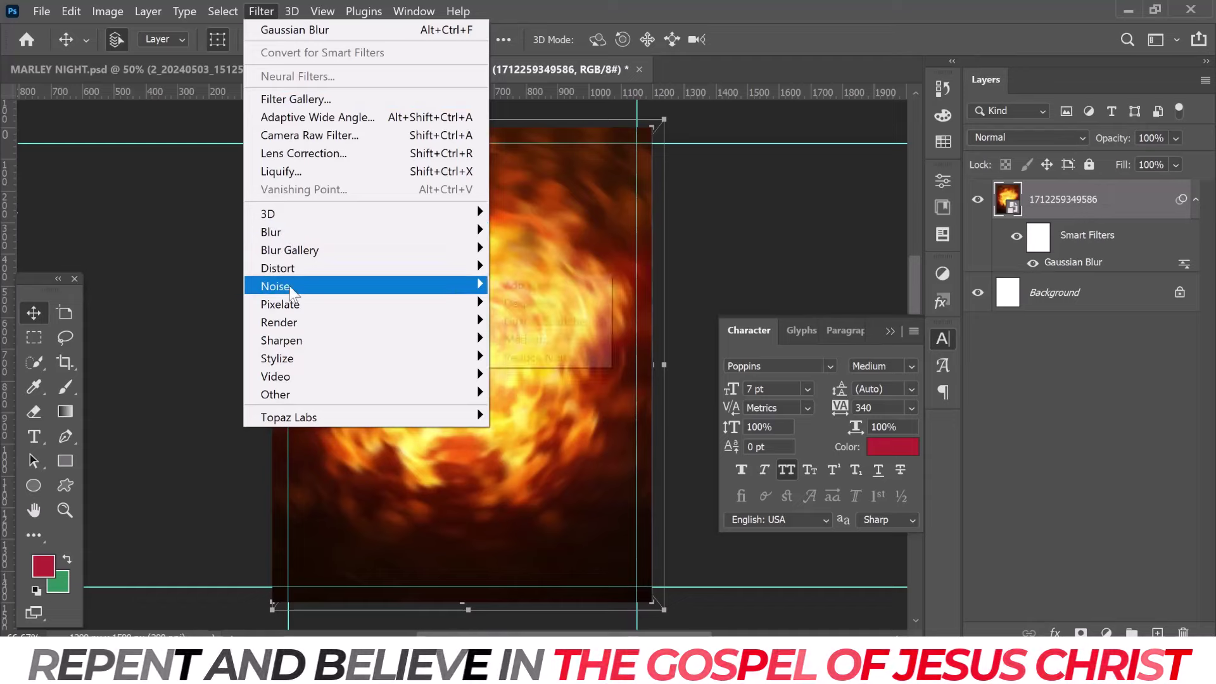
left_click(553, 286)
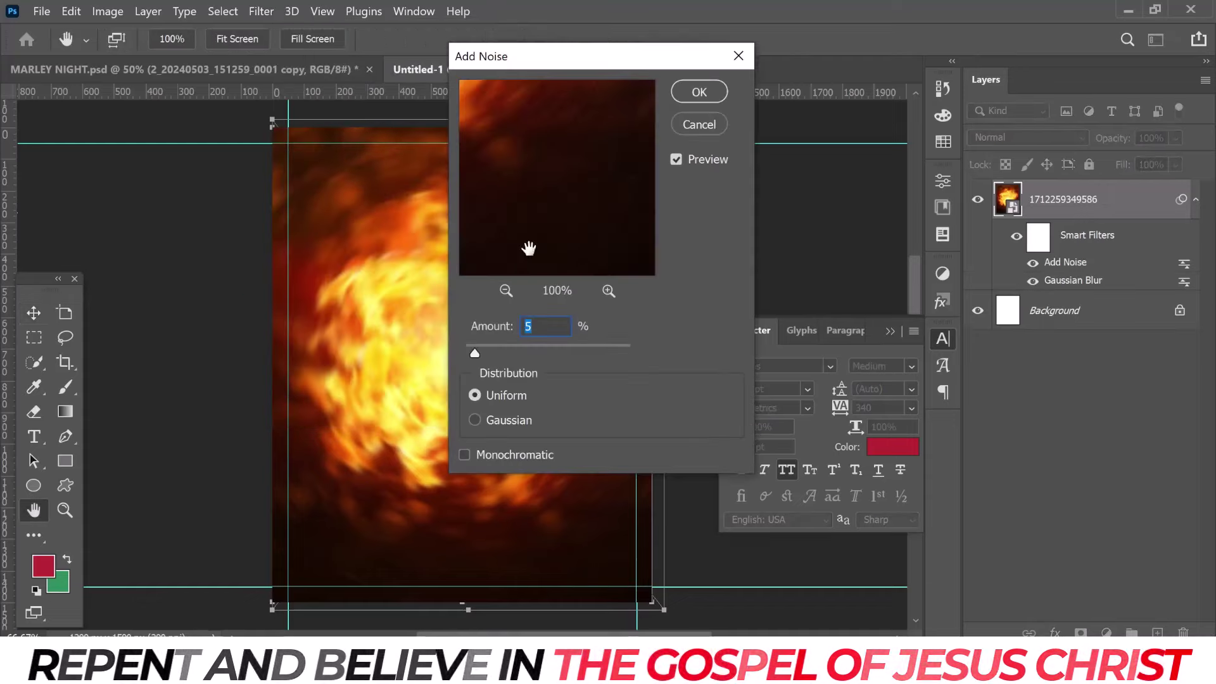
left_click(699, 91)
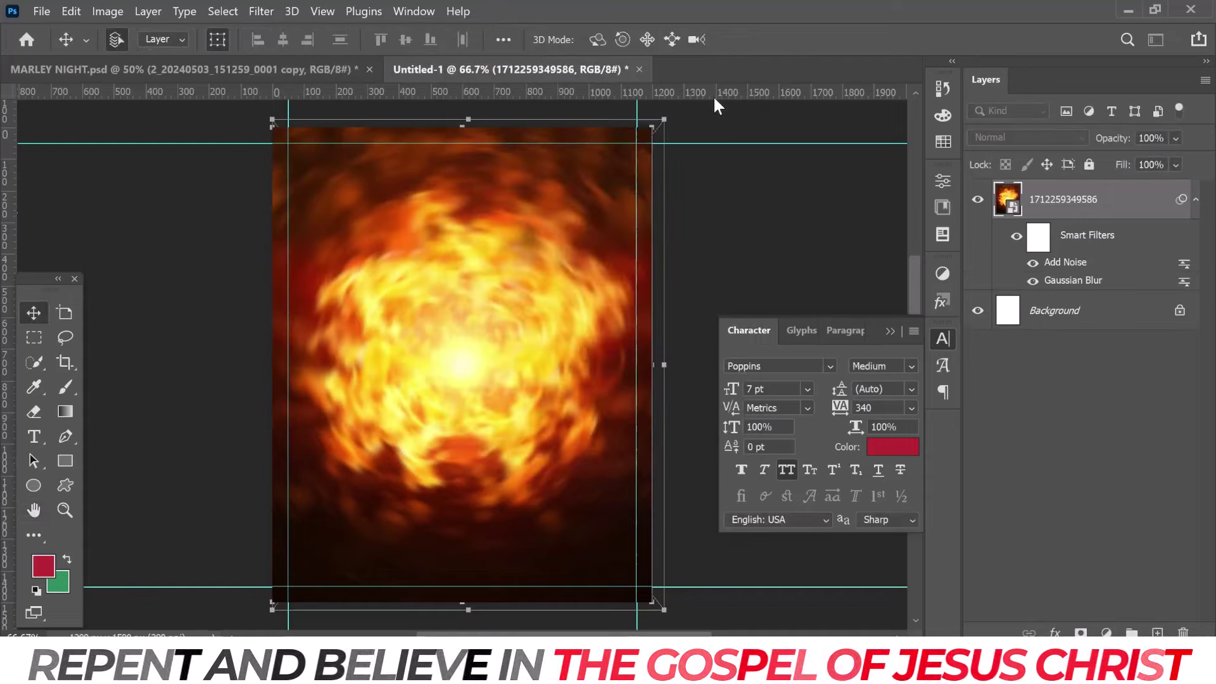
left_click(1088, 165)
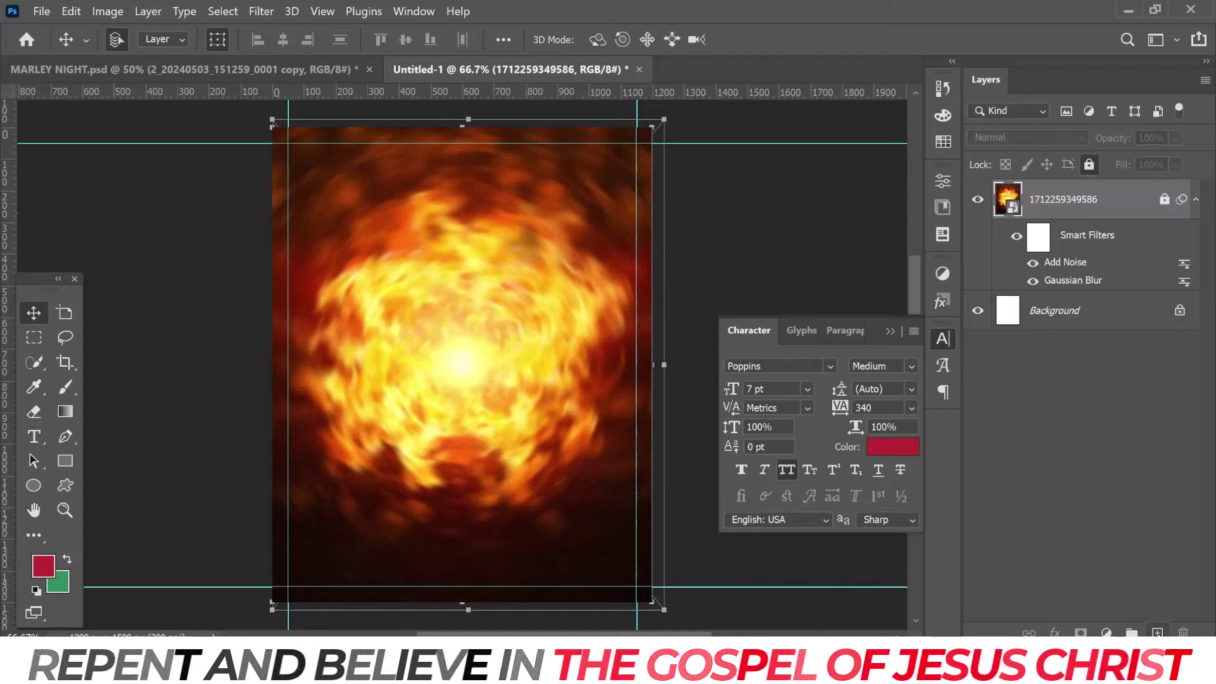
key("ctrl+shift+alt+n")
- Draw a wide, slim green rectangle bar across the upper fire area
left_click(978, 240)
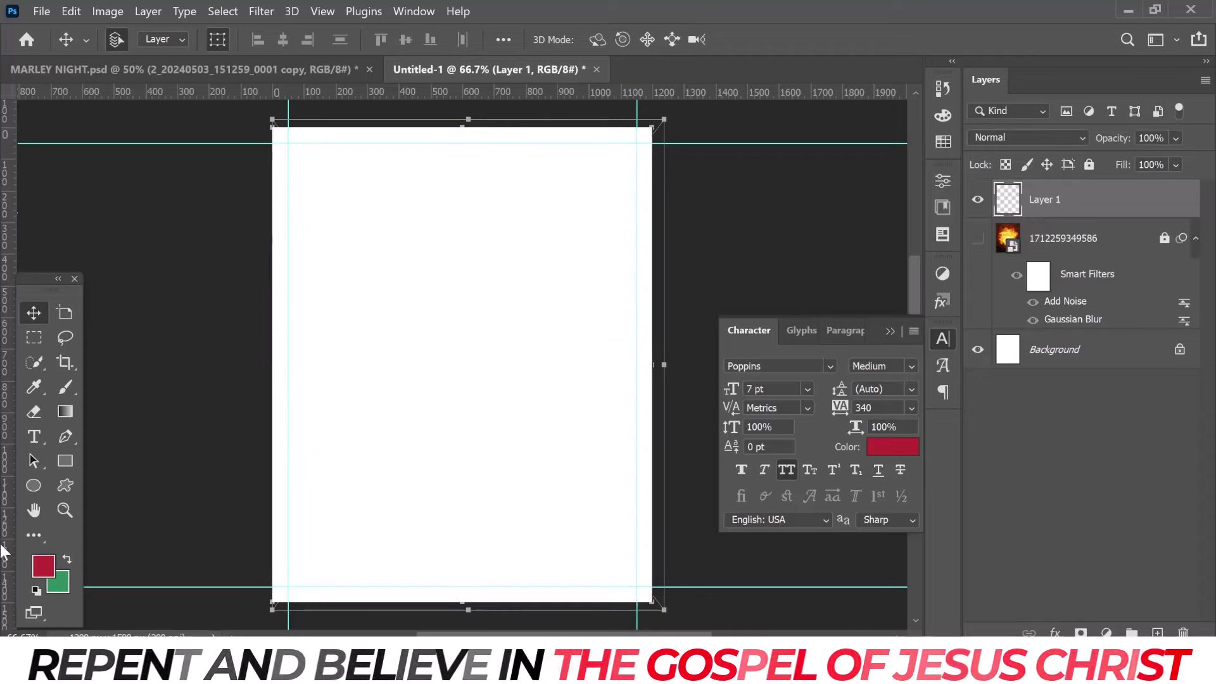
left_click(979, 239)
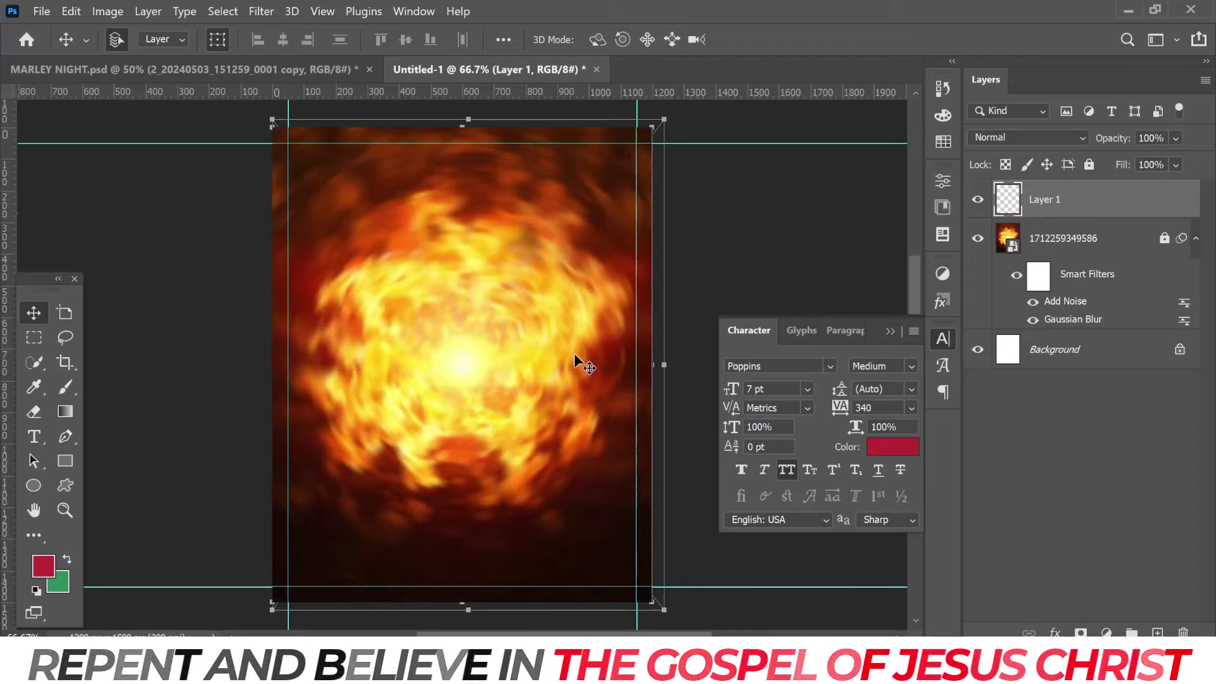
left_click(65, 461)
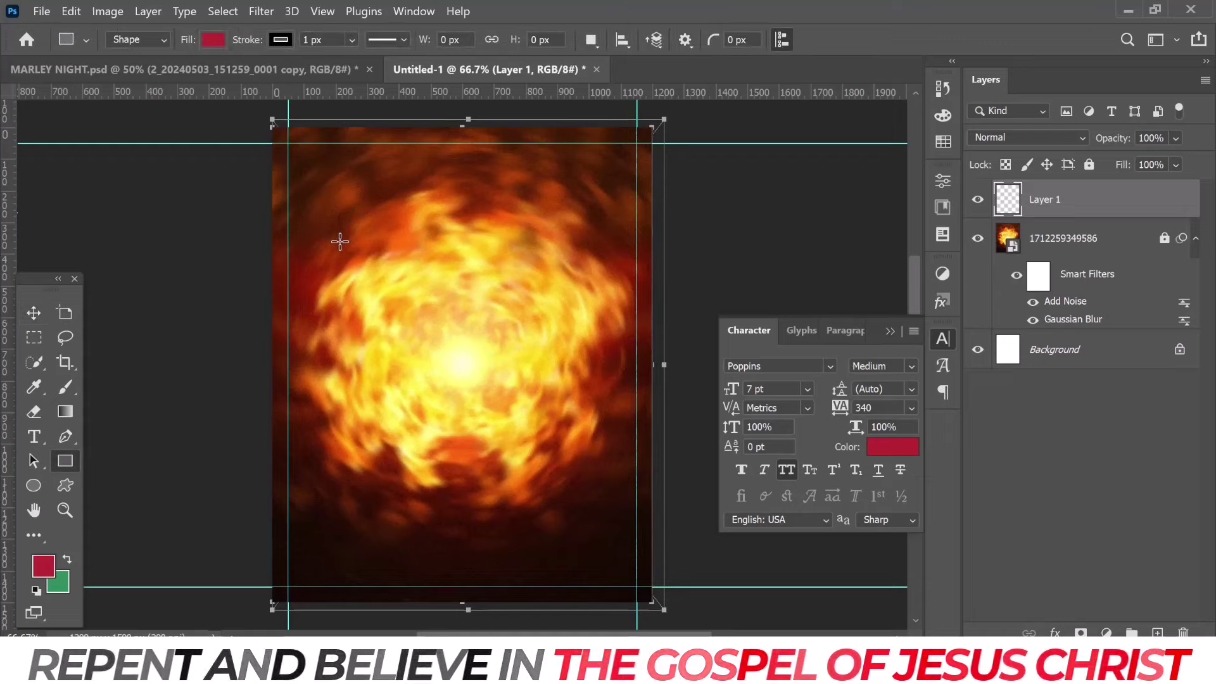
left_click(69, 561)
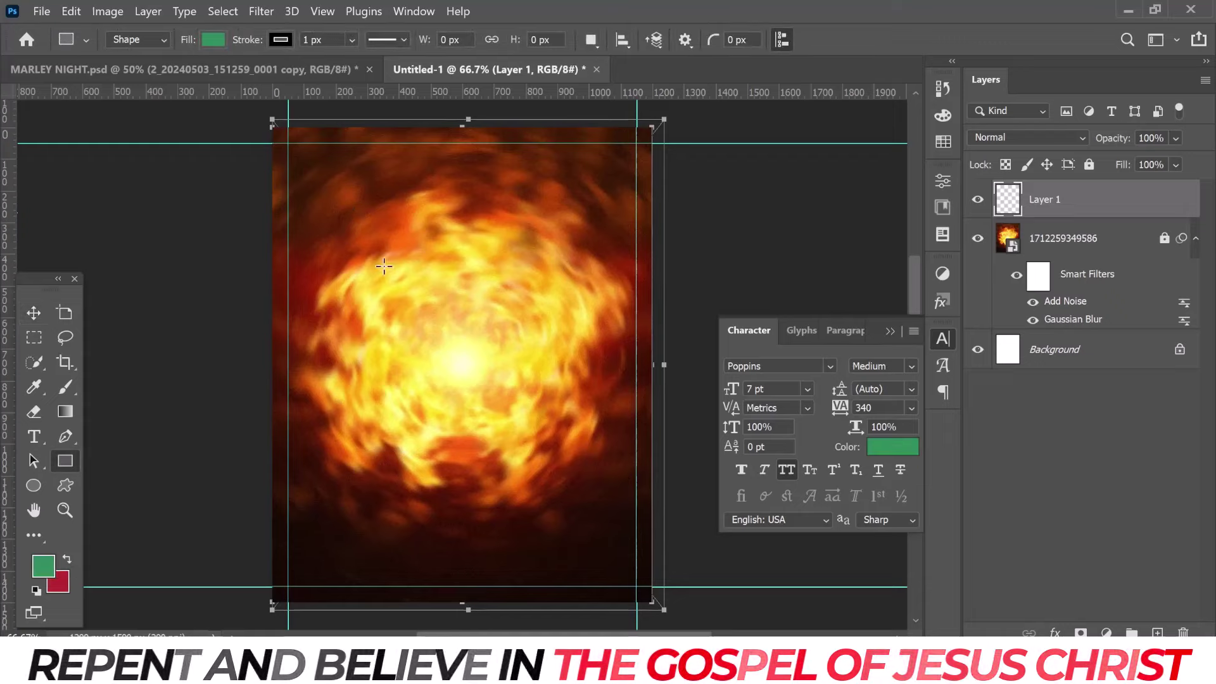
left_click_drag(358, 245, 602, 287)
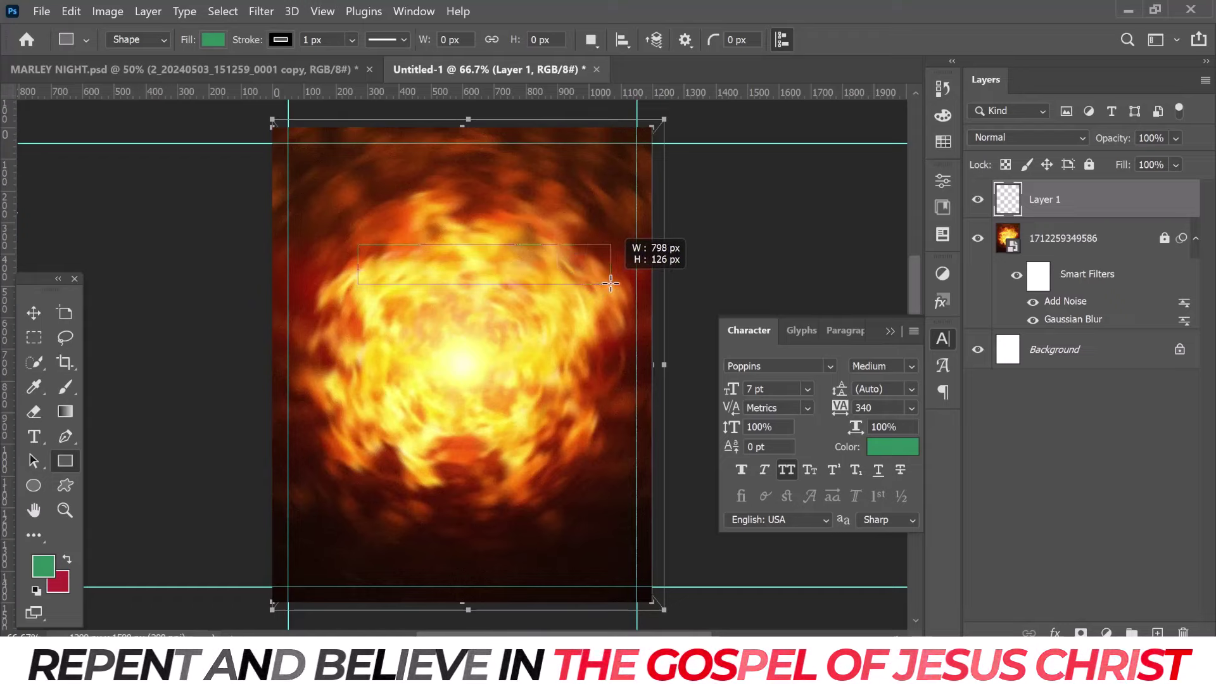
left_click_drag(603, 287, 626, 285)
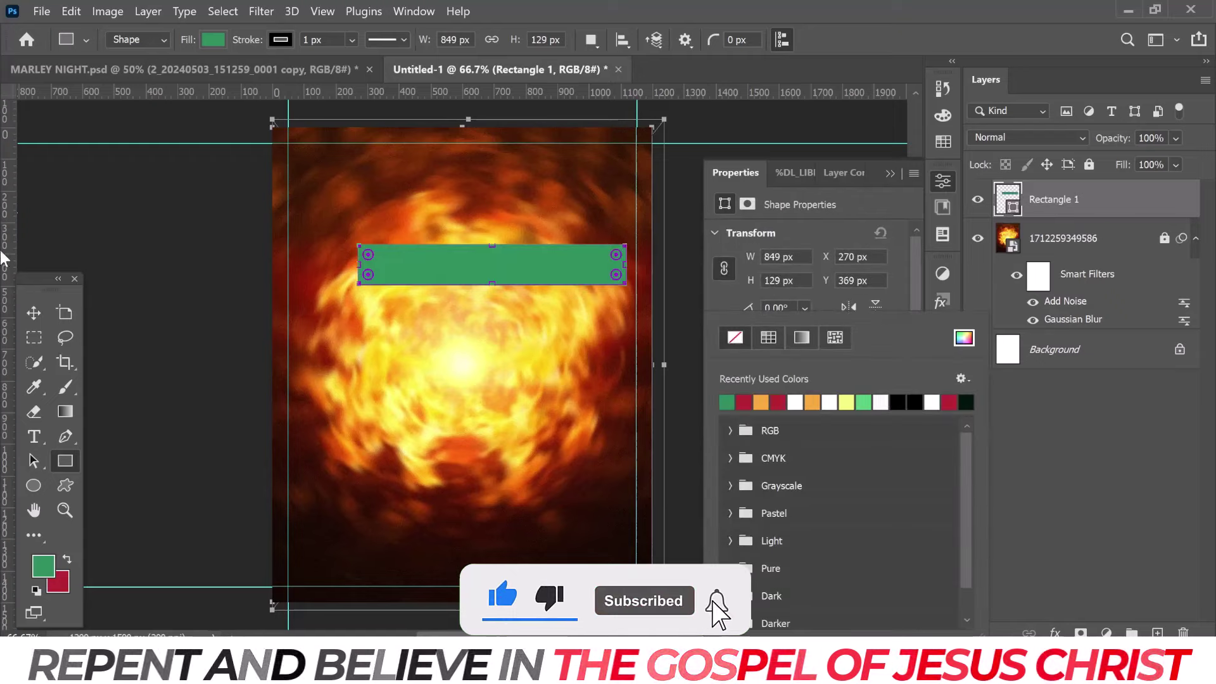
- Duplicate the green bar just below the original with a thin gap, then select both bars
key("v")
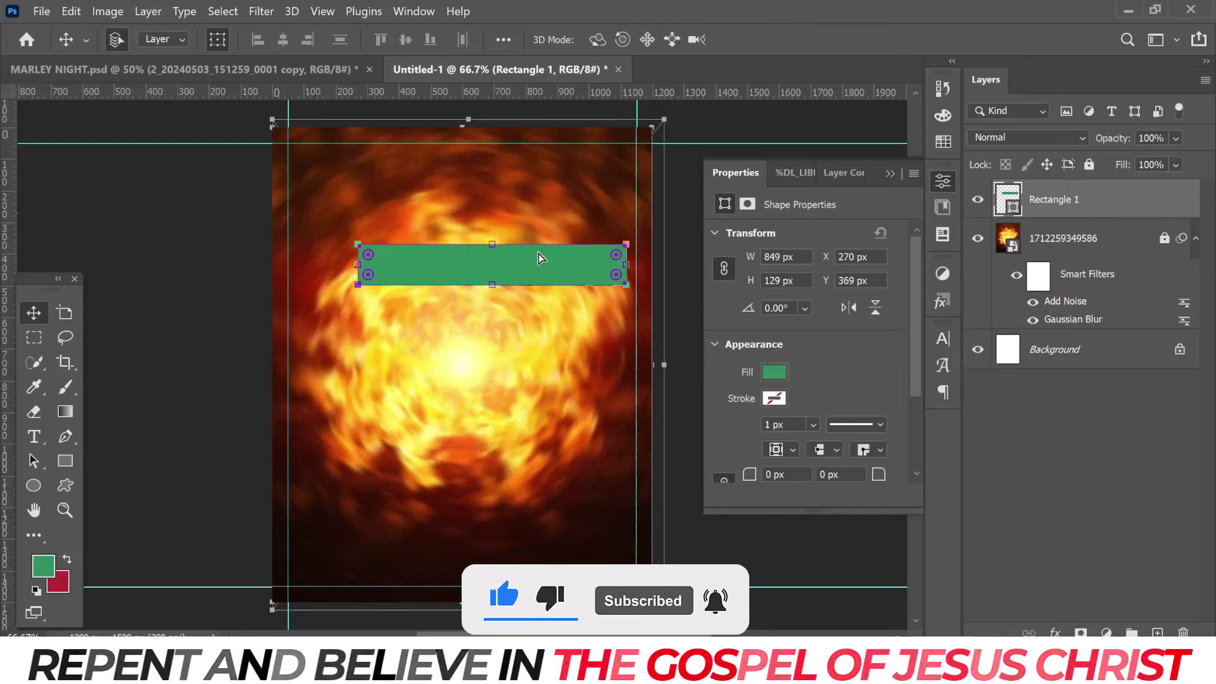
mouse_move(569, 262)
left_mouse_down()
mouse_move(537, 254)
mouse_move(516, 312)
left_mouse_up()
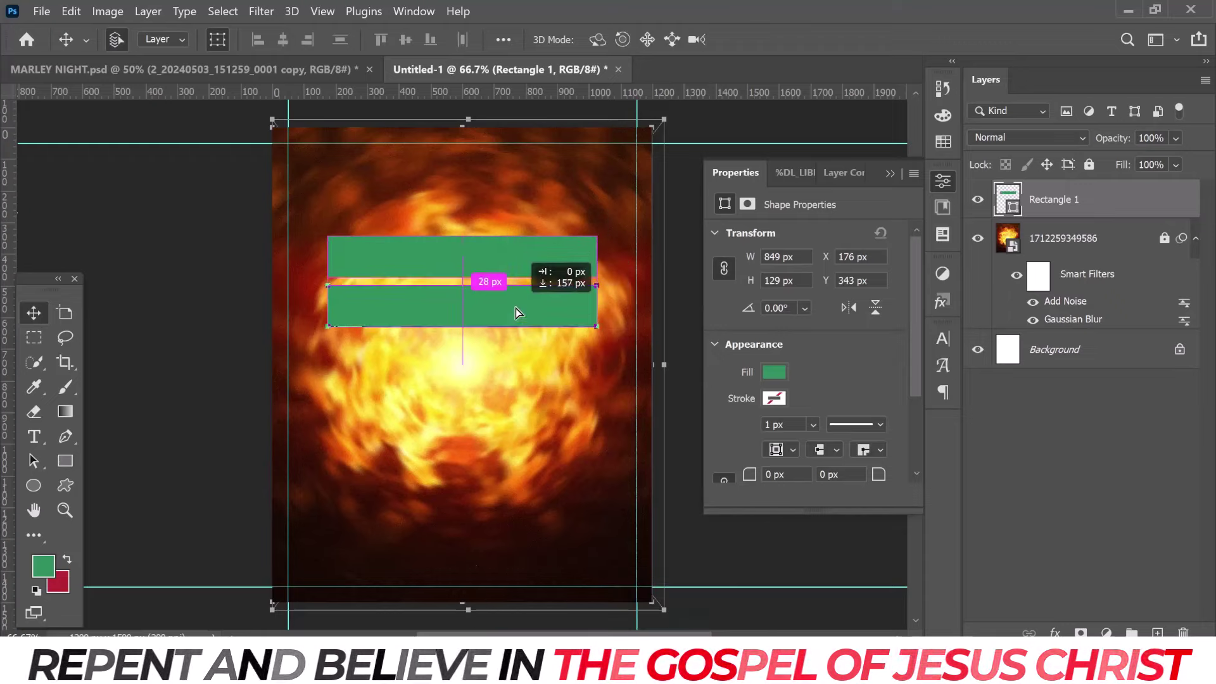
left_click_drag(515, 307, 514, 302)
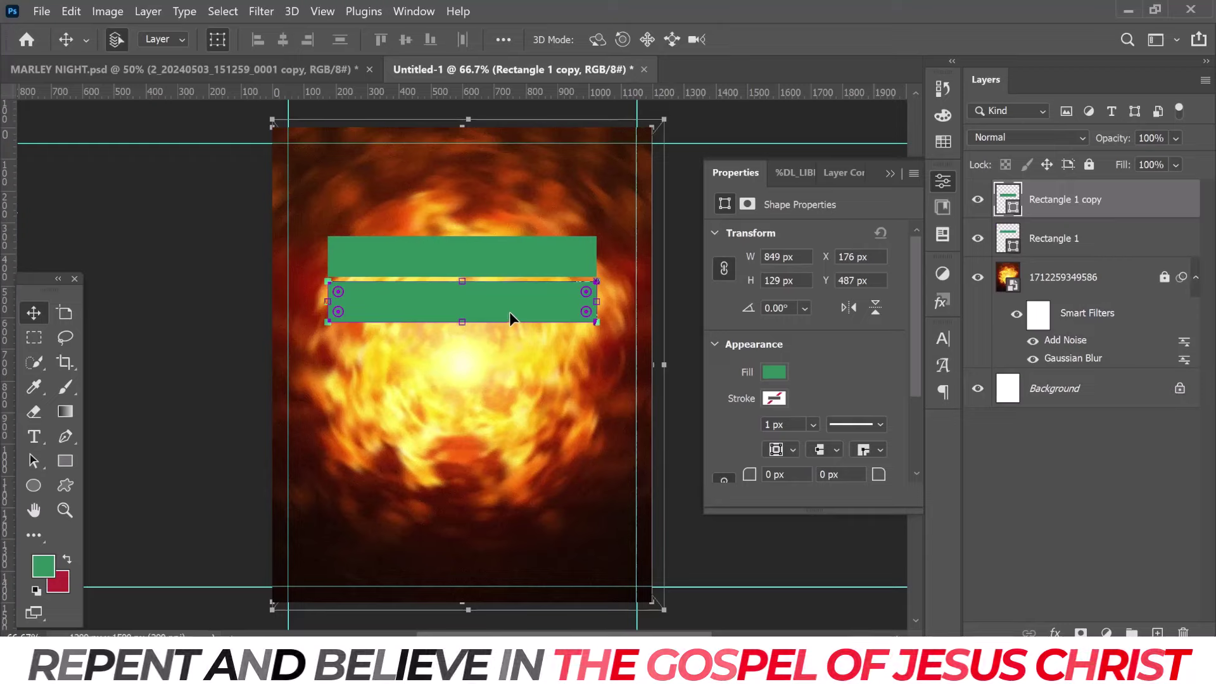
key("Up")
key("Up")
key("Up")
mouse_move(426, 351)
left_mouse_down()
mouse_move(489, 245)
mouse_move(508, 352)
left_mouse_up()
- Fill the lower bar pair with orange and duplicate it below for a red pair
left_click(780, 371)
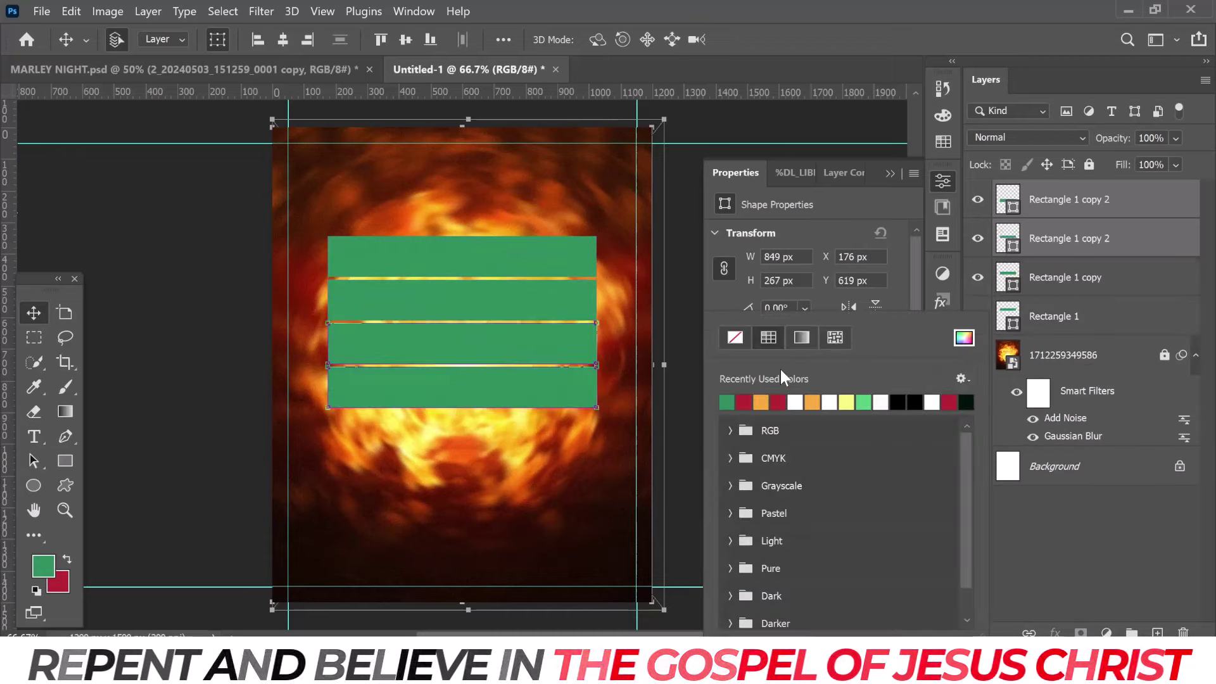
left_click(762, 402)
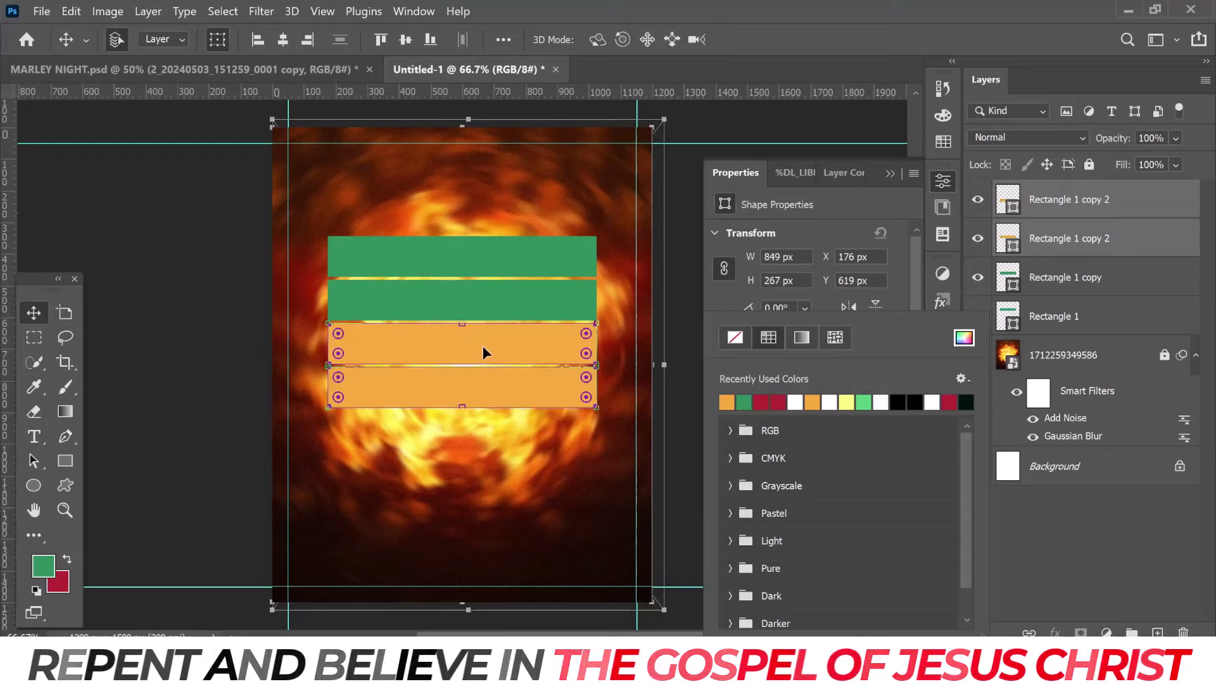
left_click(512, 352)
left_click_drag(513, 417, 512, 437)
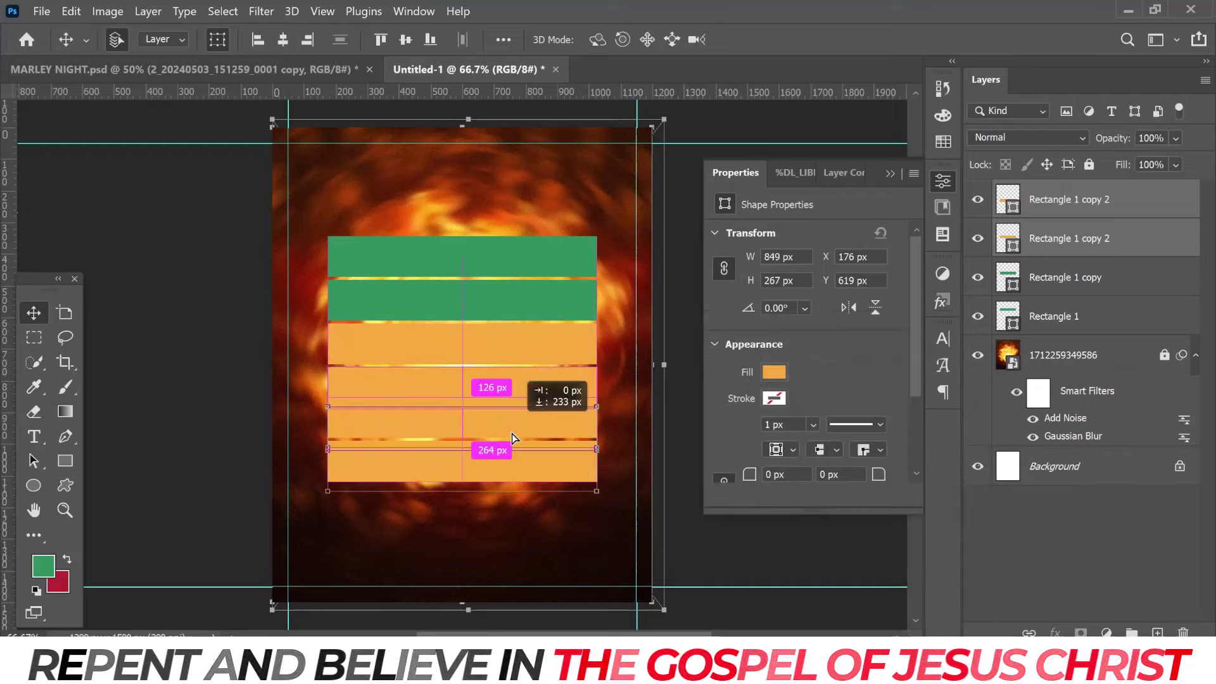
left_click(774, 373)
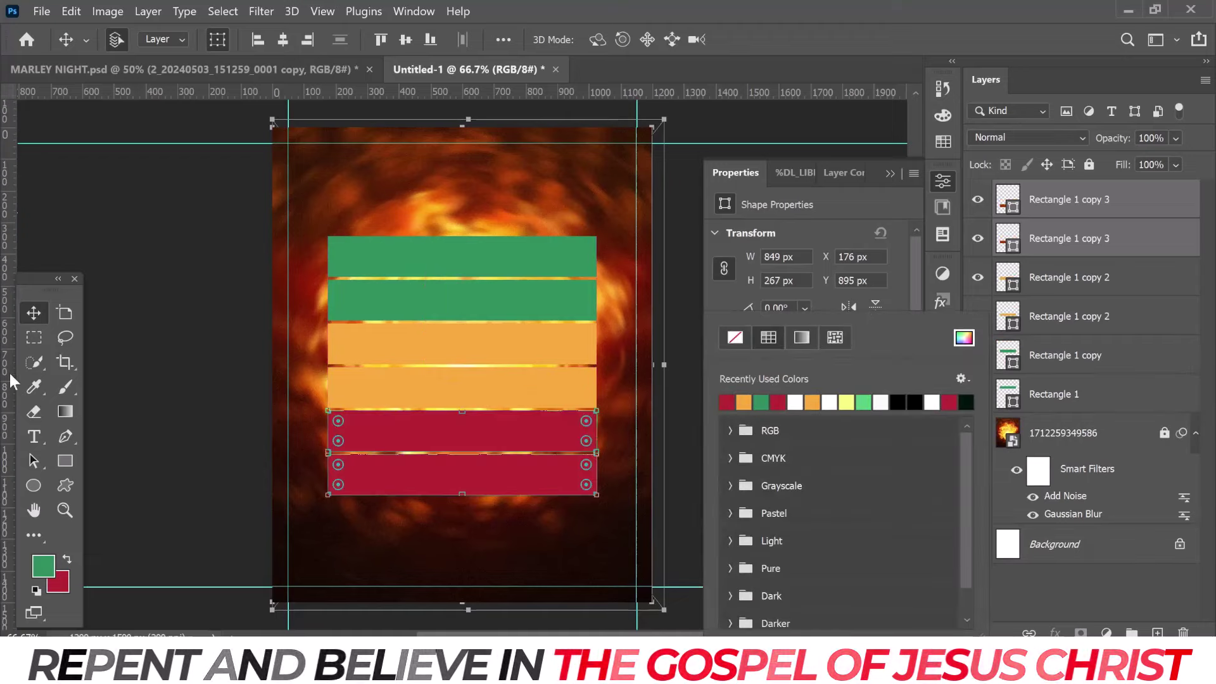
left_click(269, 261)
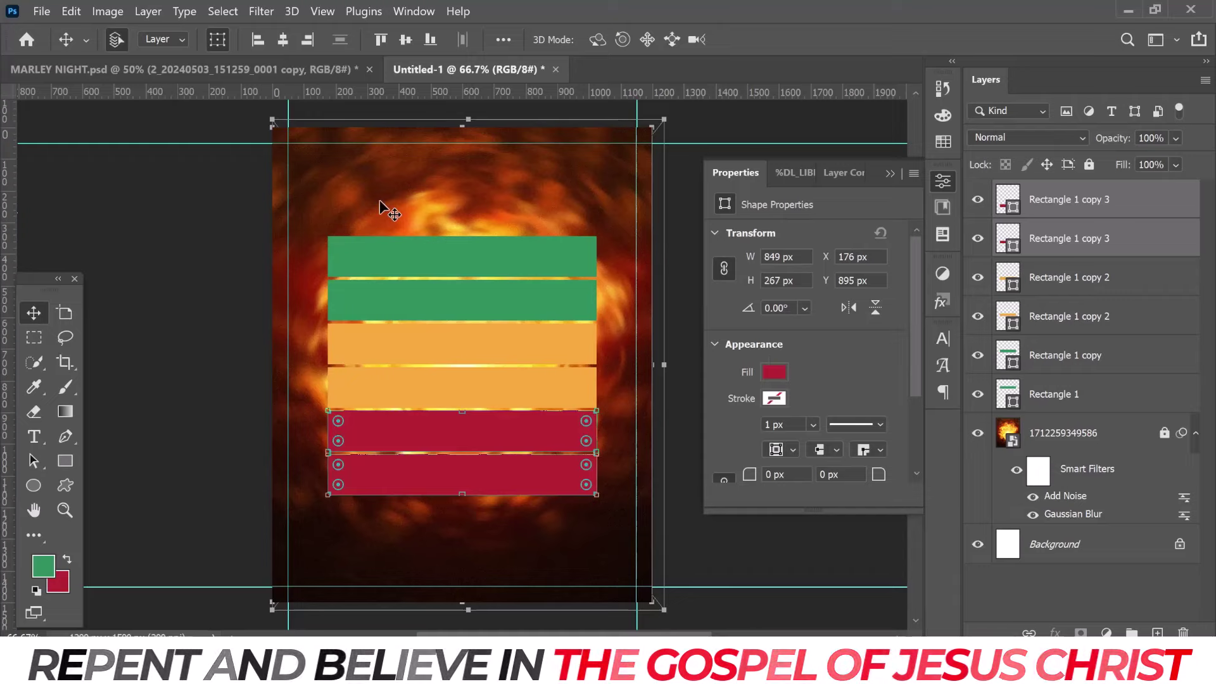
- Widen and centre all six stripes, then convert them into one smart object
left_click_drag(362, 214, 453, 268)
left_click_drag(551, 513, 554, 516)
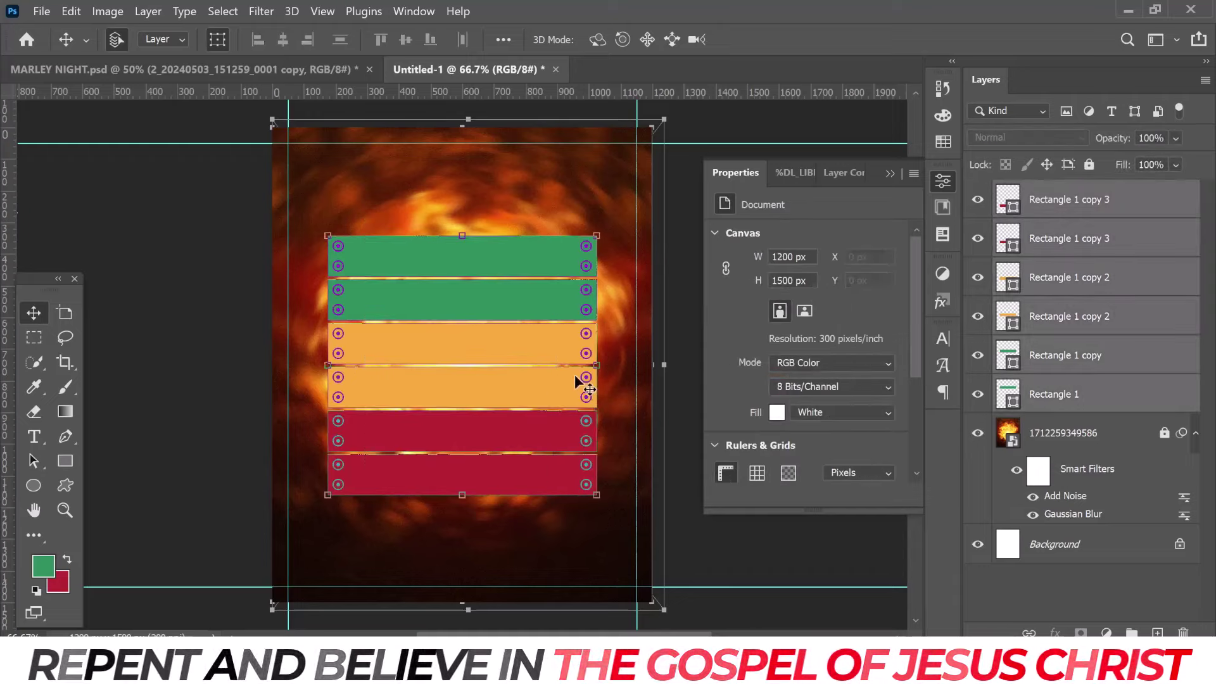
left_click_drag(596, 362, 651, 363)
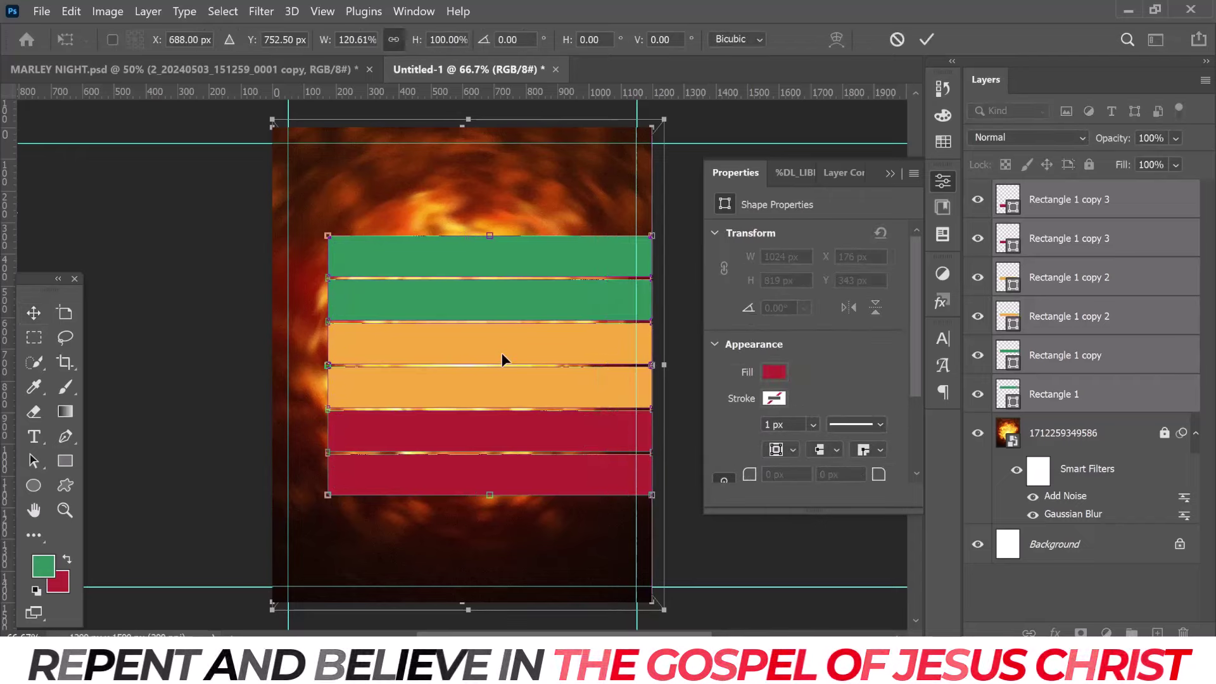
left_click_drag(501, 353, 478, 314)
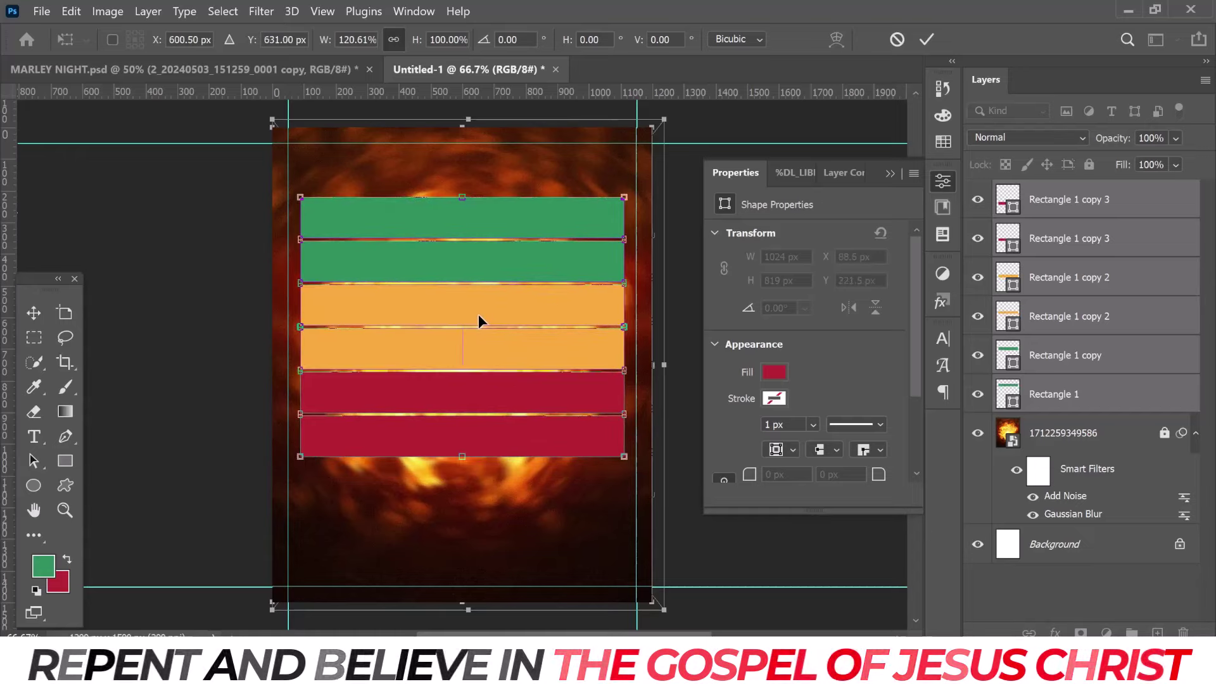
key("Return")
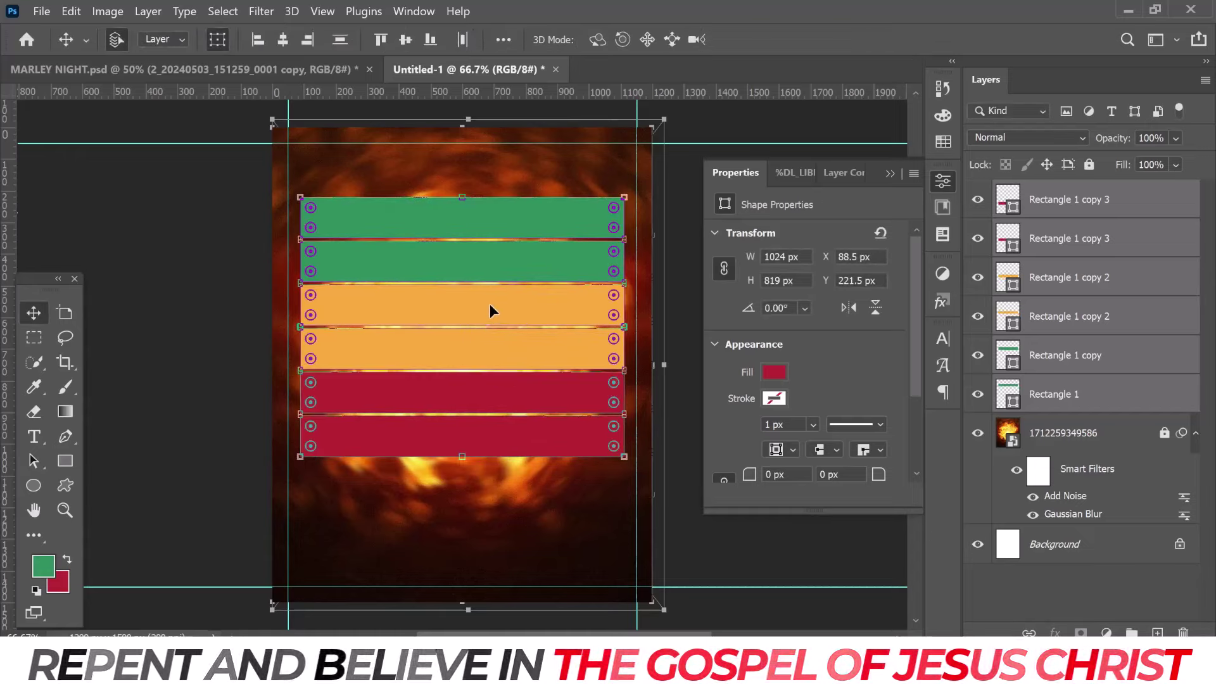
right_click(1078, 283)
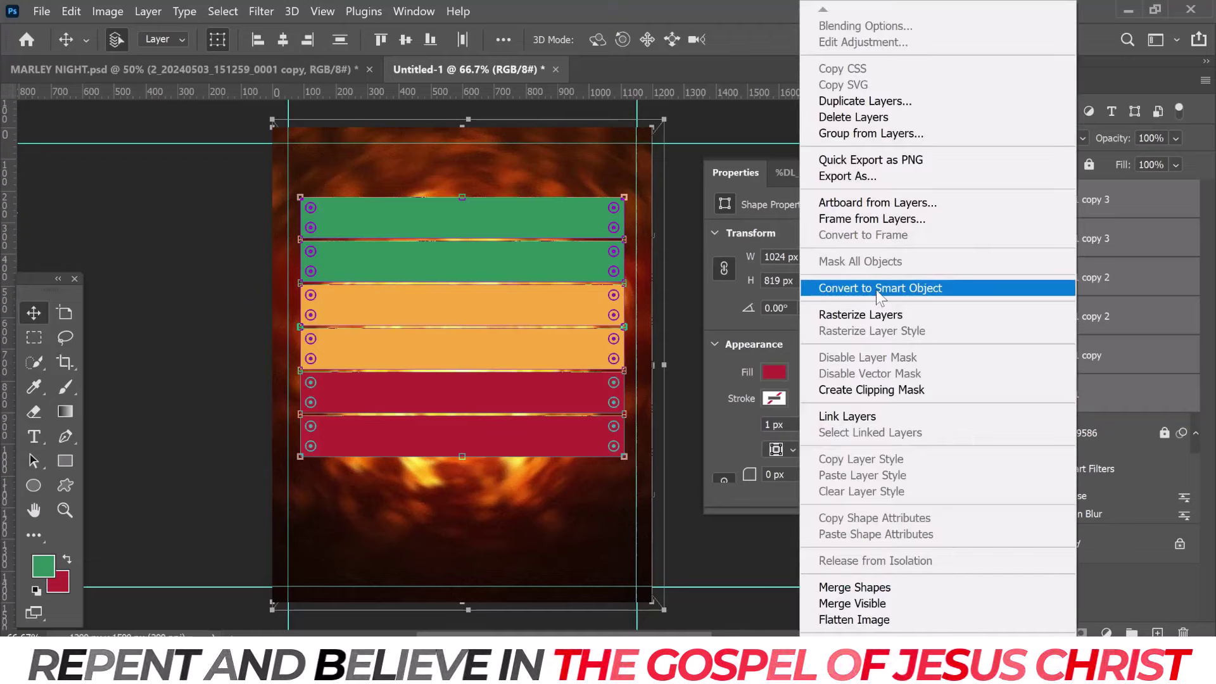
left_click(875, 289)
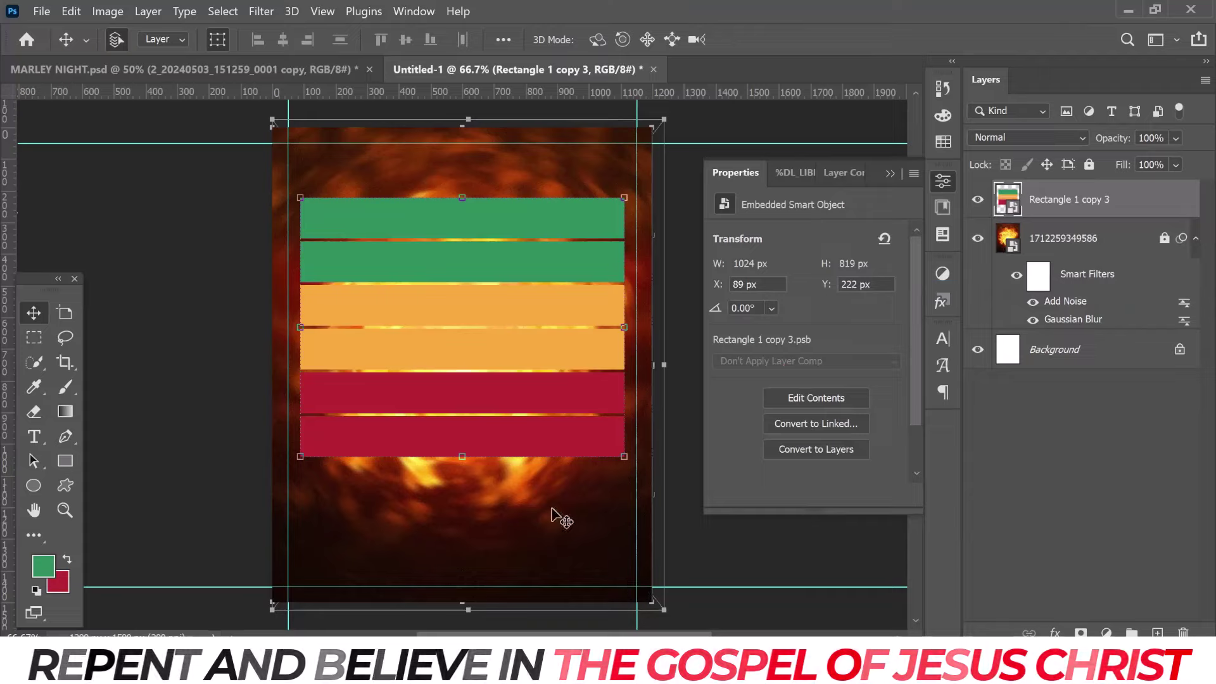
- Place the palm-tree silhouette PNG over the stripes, scaled down and positioned toward the left
left_click(814, 523)
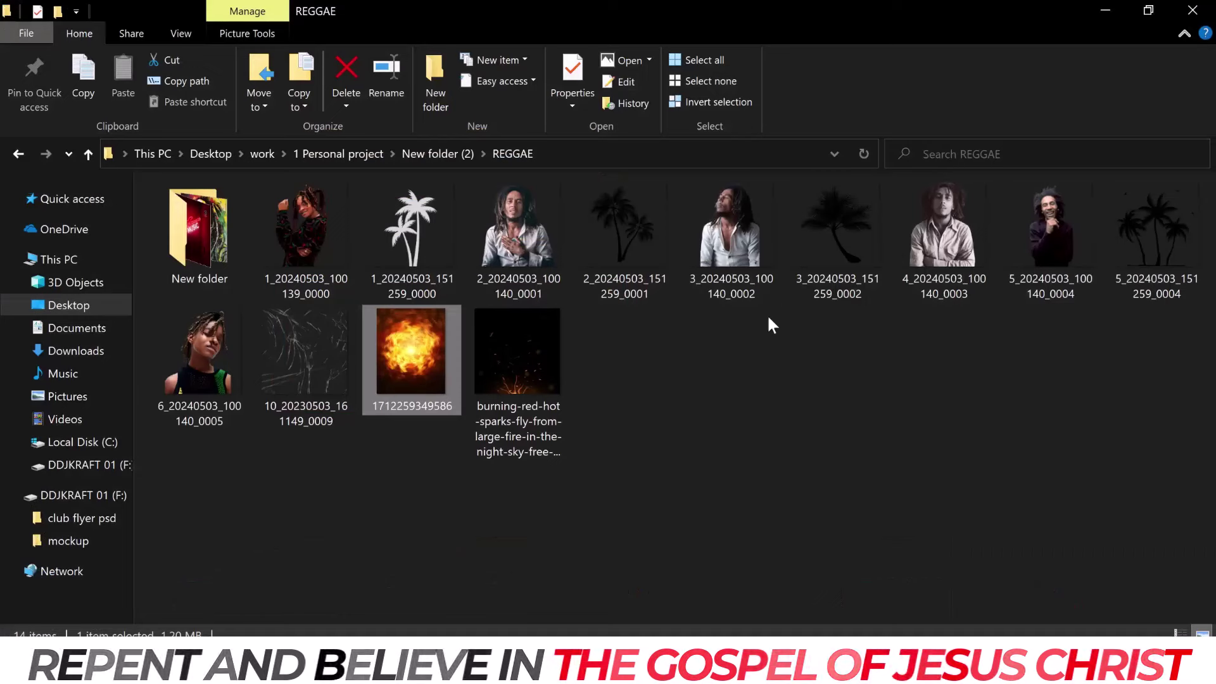
mouse_move(614, 218)
left_mouse_down()
mouse_move(639, 617)
mouse_move(411, 340)
left_mouse_up()
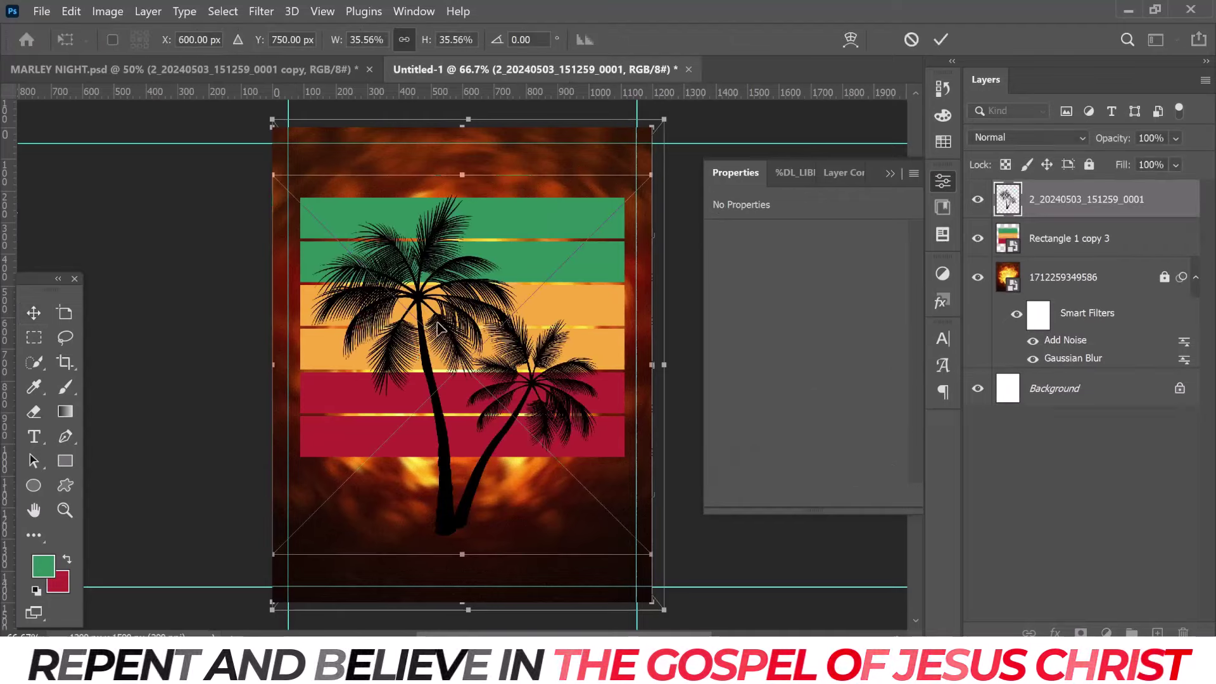
left_click_drag(429, 359, 359, 328)
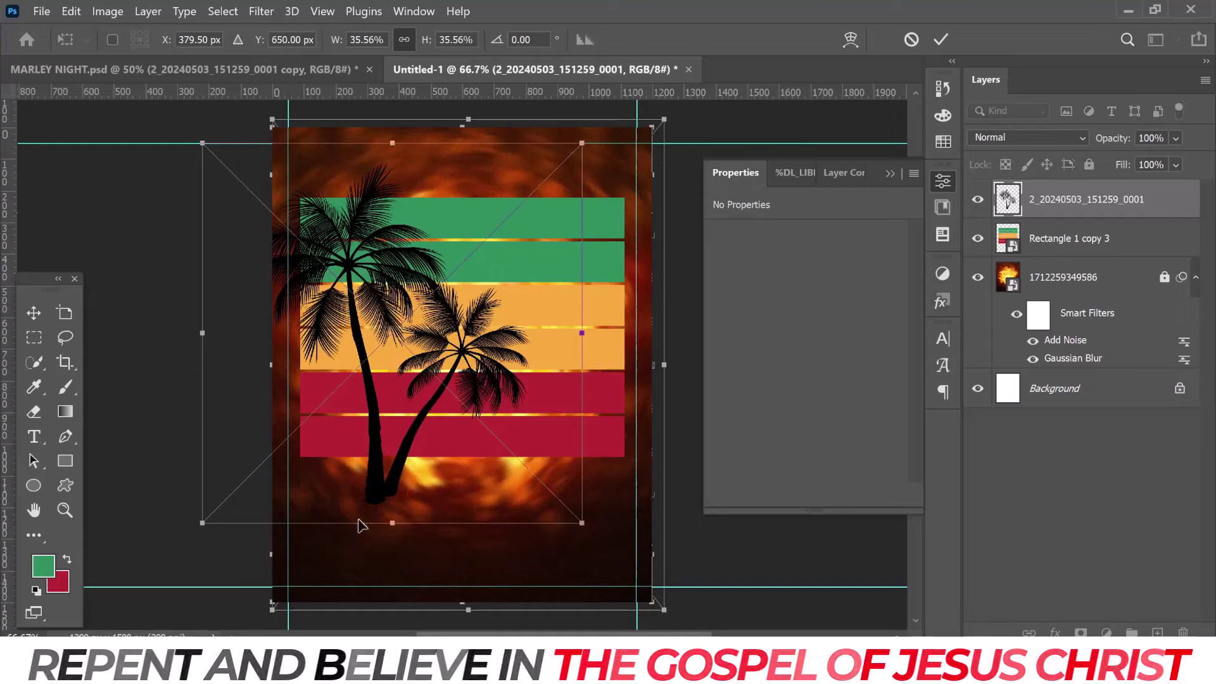
left_click_drag(402, 499, 405, 450)
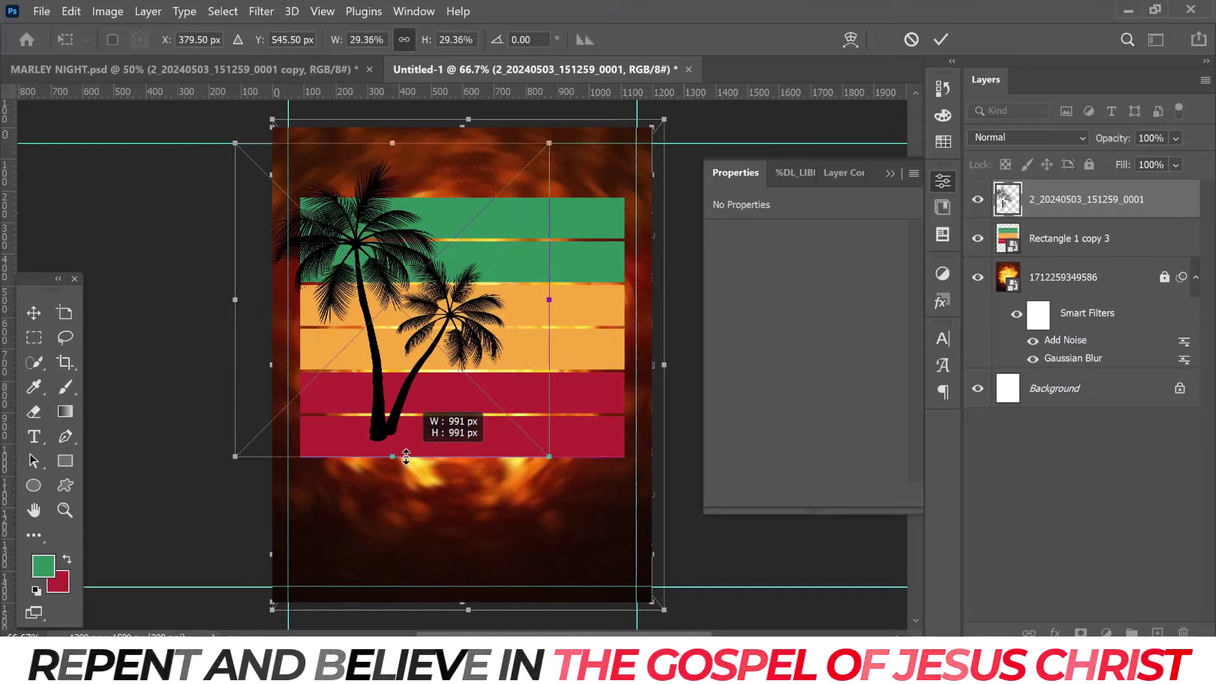
left_click_drag(370, 310, 350, 306)
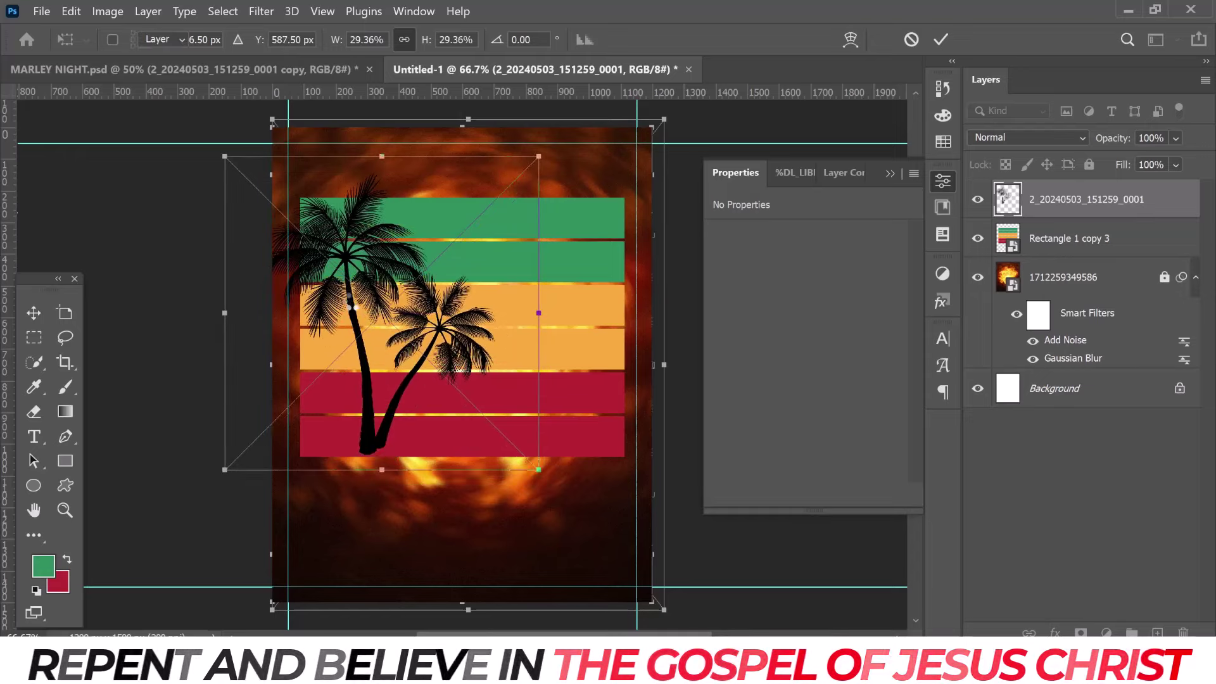
key("Return")
left_click_drag(352, 308, 350, 324)
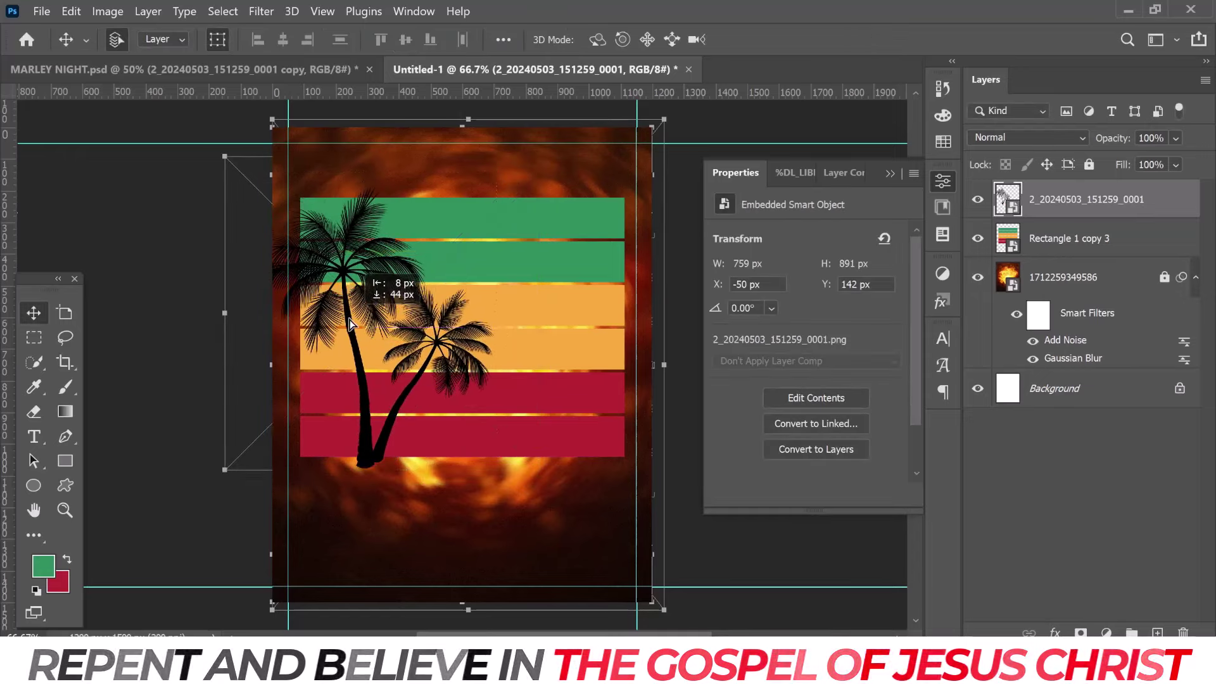
- Clip the palm trees to the stripes and duplicate them to the right
right_click(1102, 202)
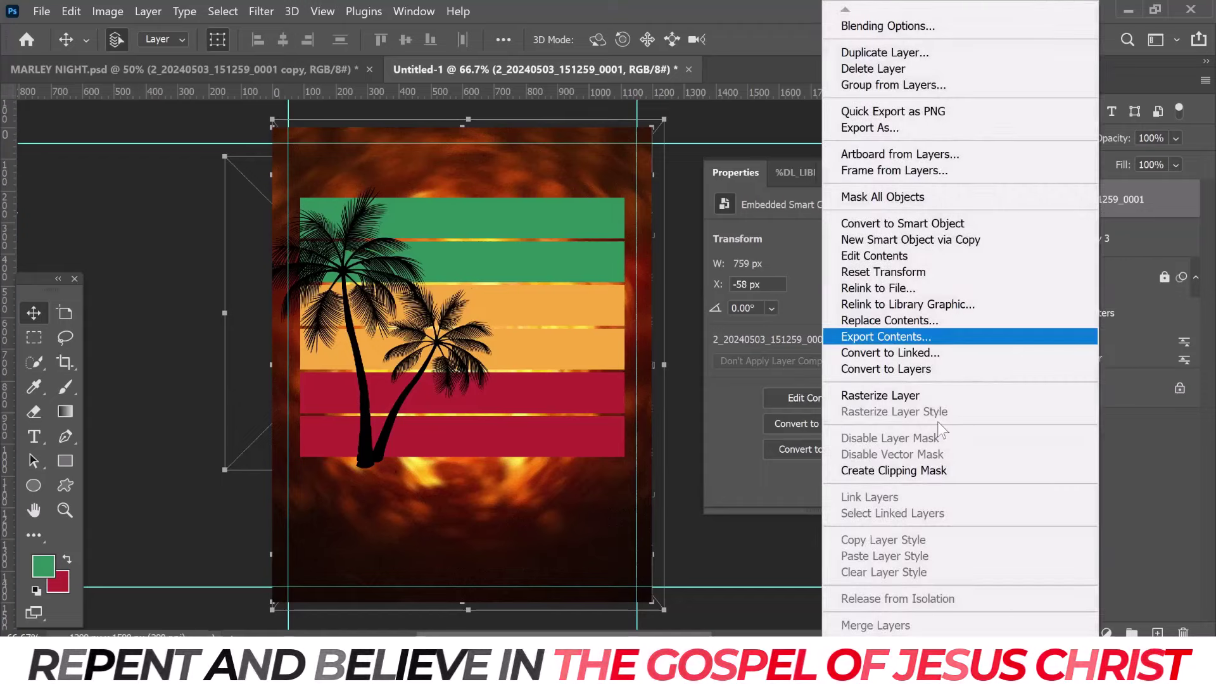
left_click(941, 474)
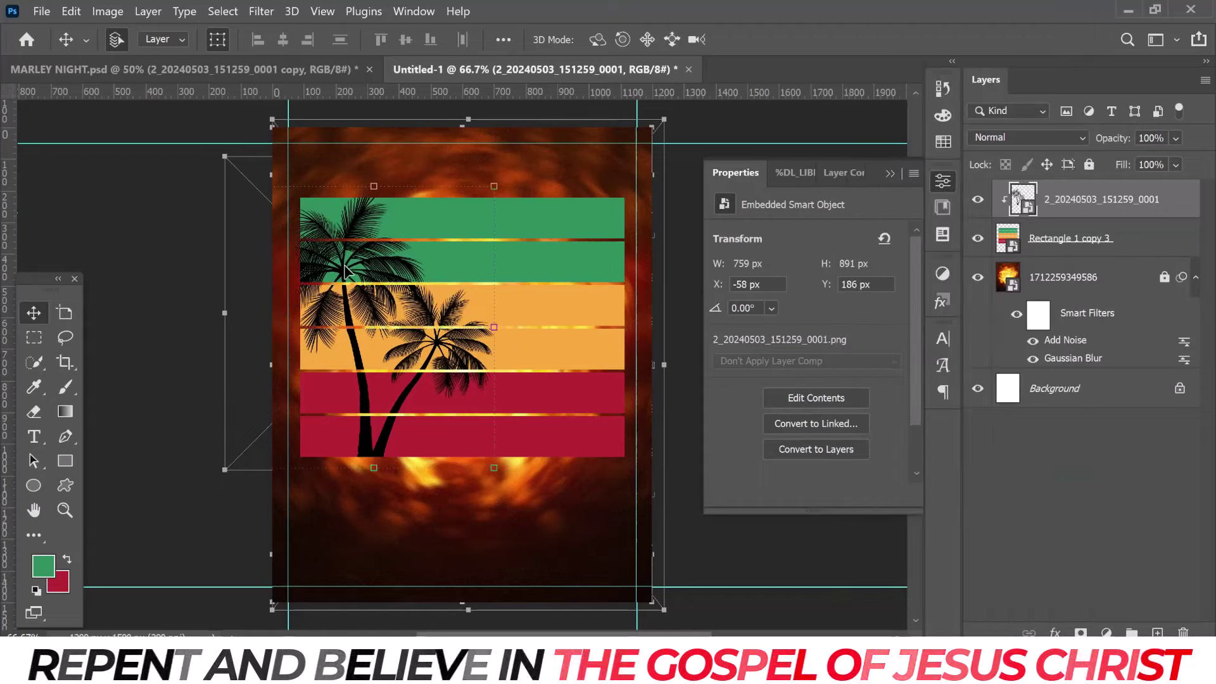
left_click_drag(347, 271, 535, 329)
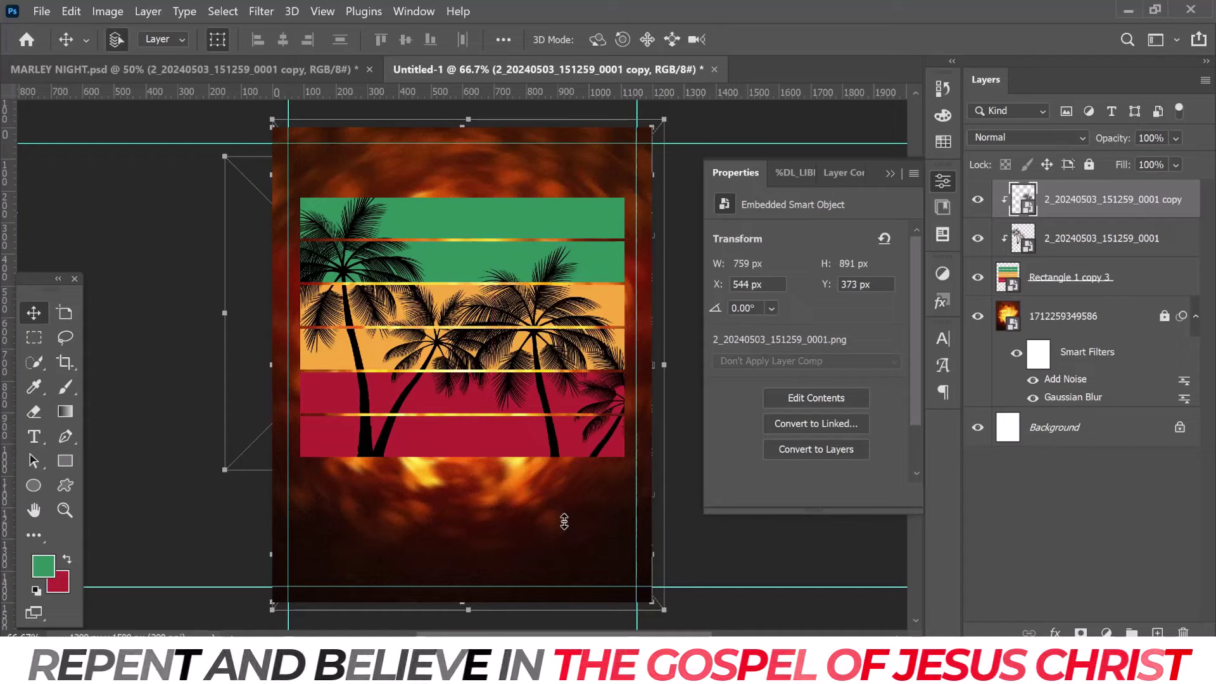
- Shrink the right palm copy and nudge both palm layers into their final positions
key("ctrl+t")
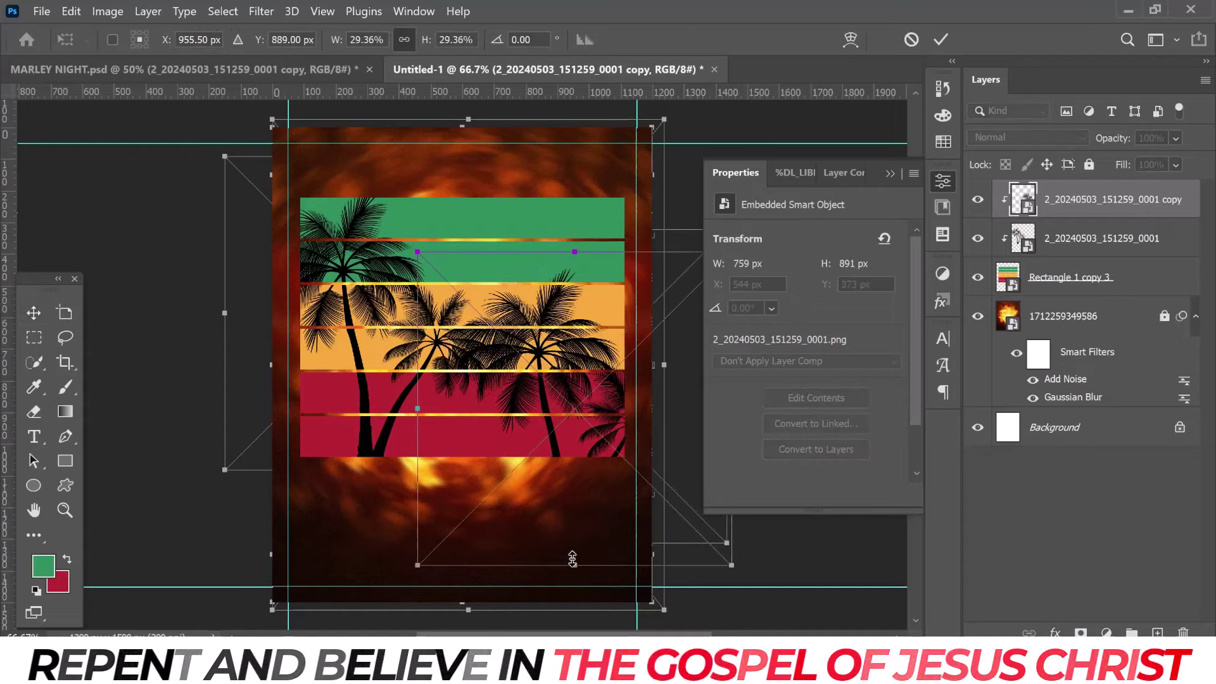
mouse_move(571, 559)
left_mouse_down()
mouse_move(571, 448)
mouse_move(552, 468)
left_mouse_up()
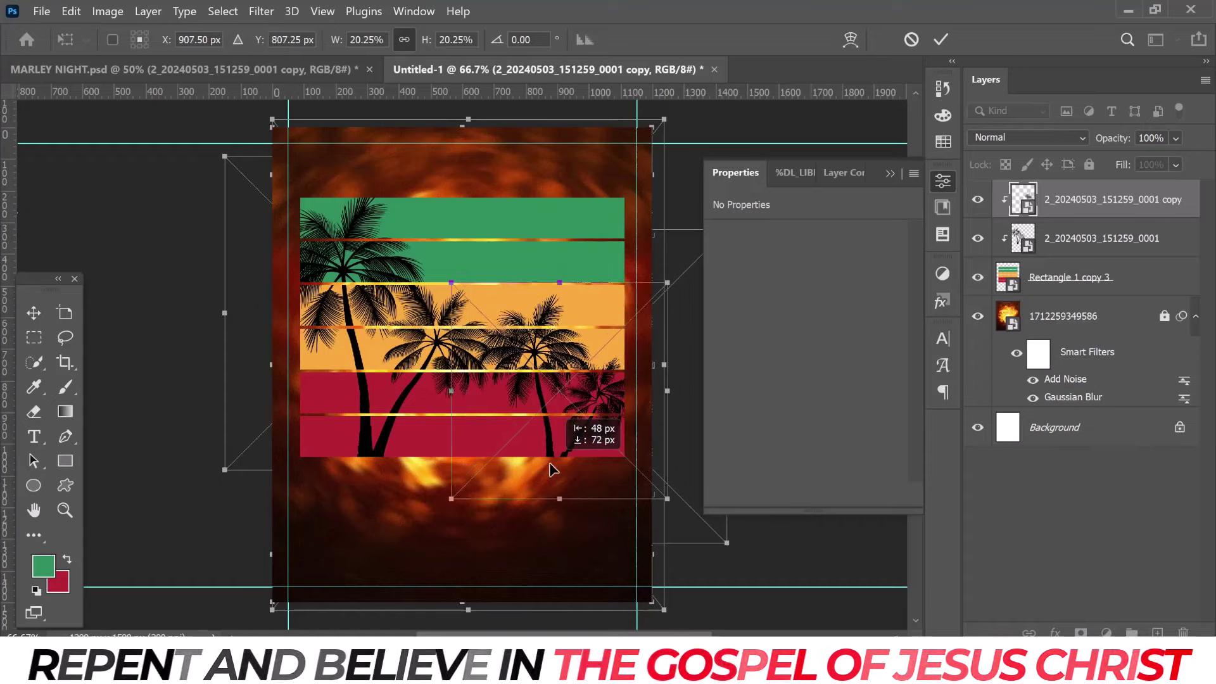
left_click_drag(552, 469, 563, 472)
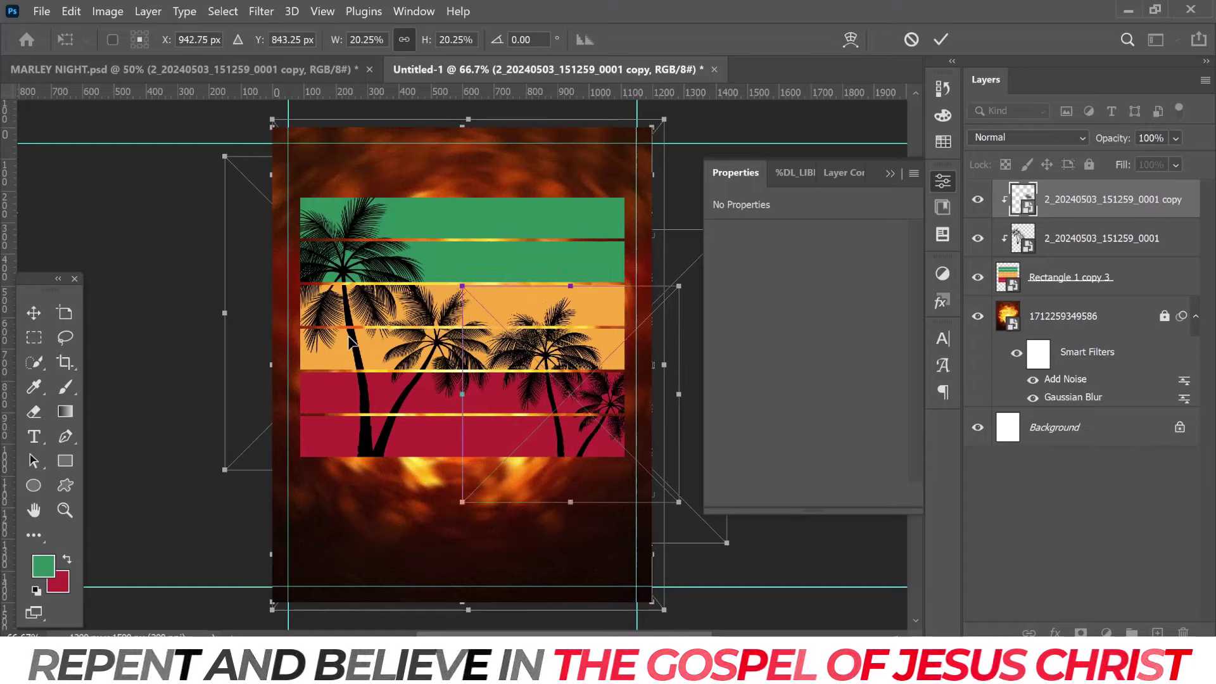
left_click(941, 40)
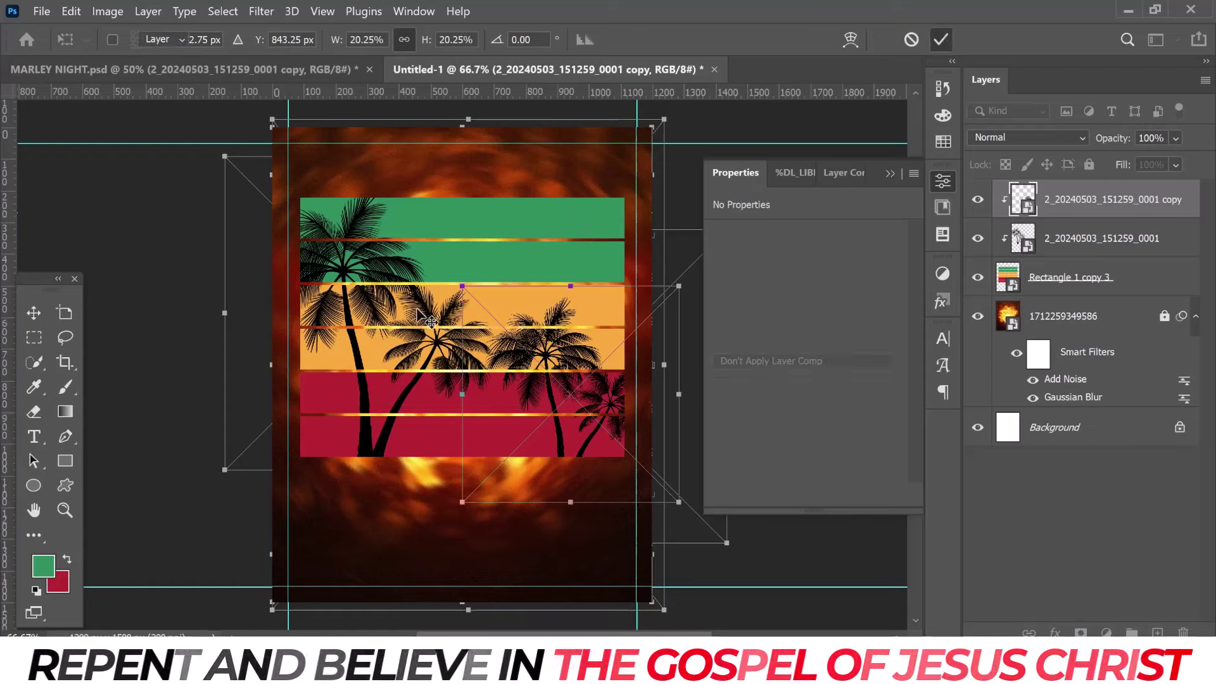
left_click_drag(349, 322, 347, 322)
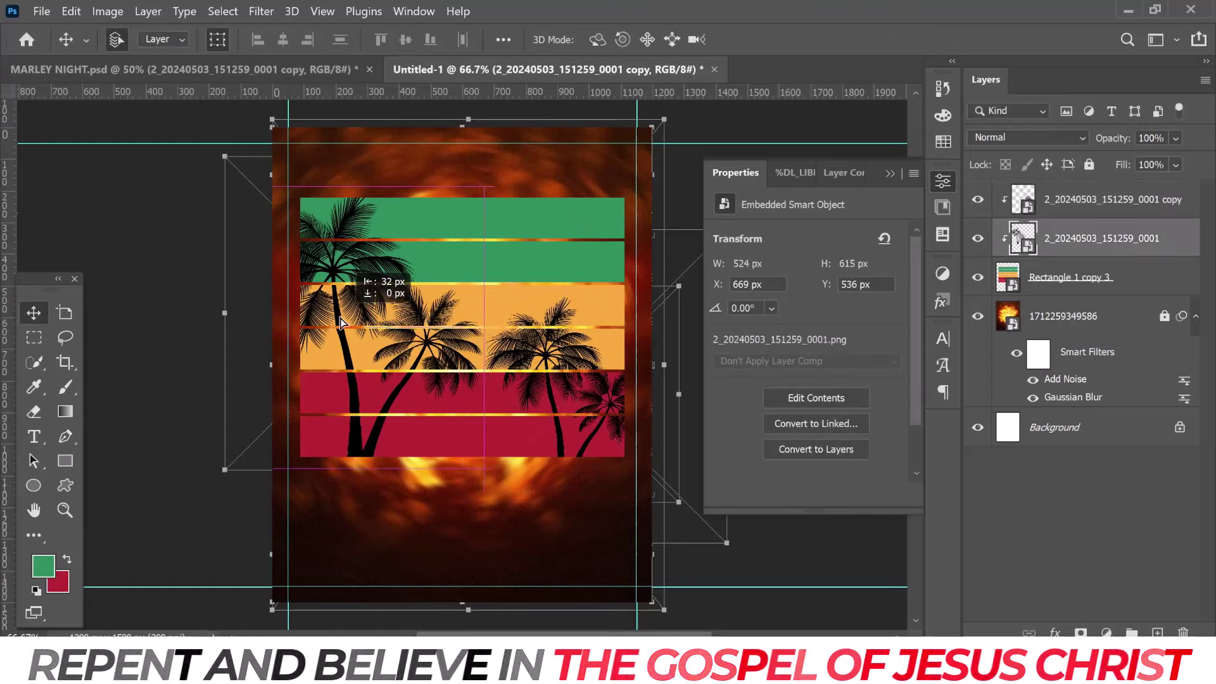
left_click(566, 413)
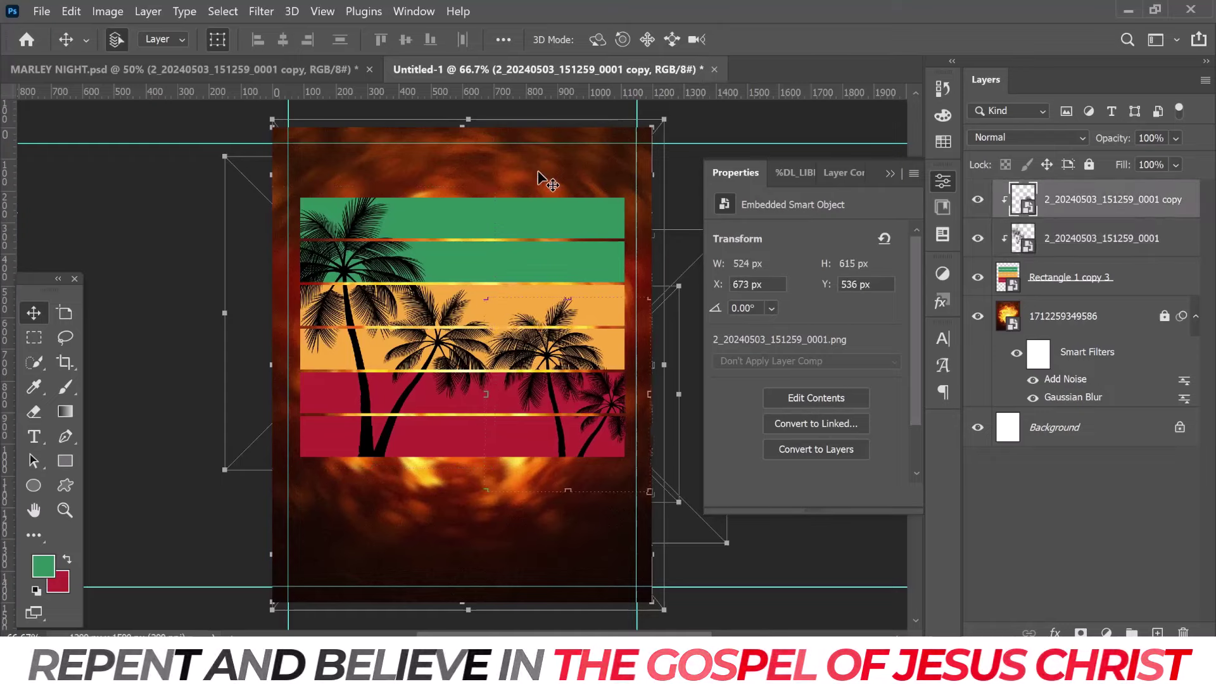
left_click_drag(554, 404, 566, 418)
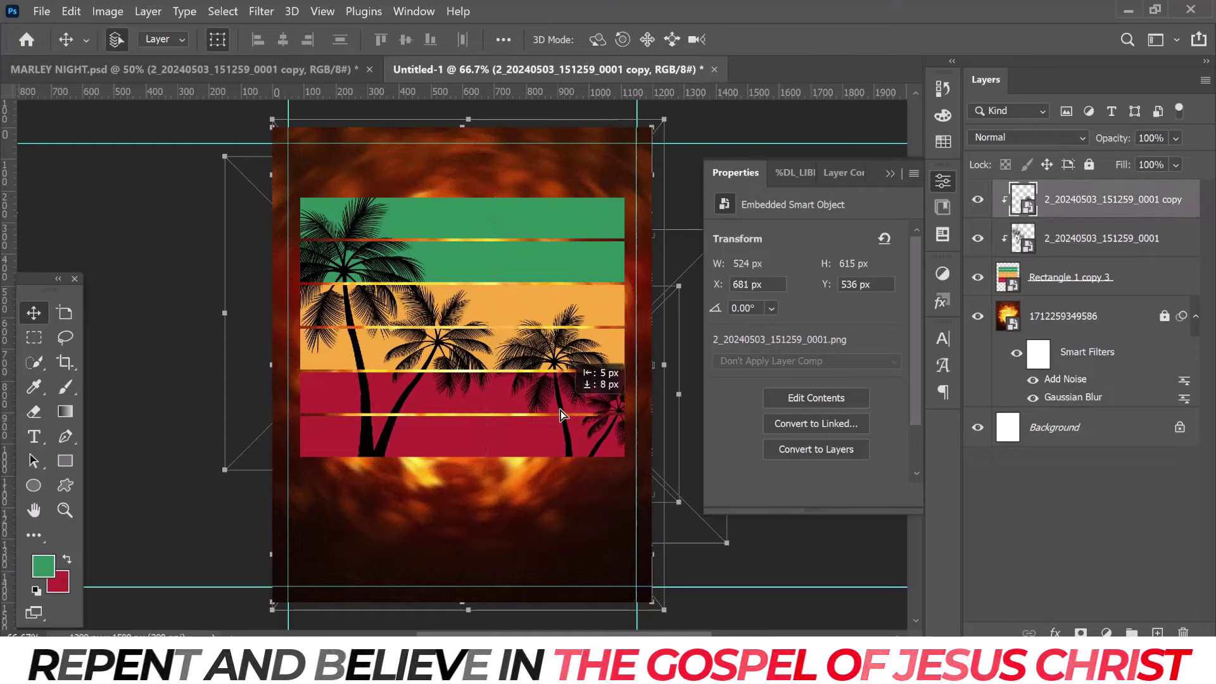
left_click(557, 169)
- Combine both palm layers and the stripes into one smart object
left_click_drag(353, 497, 604, 201)
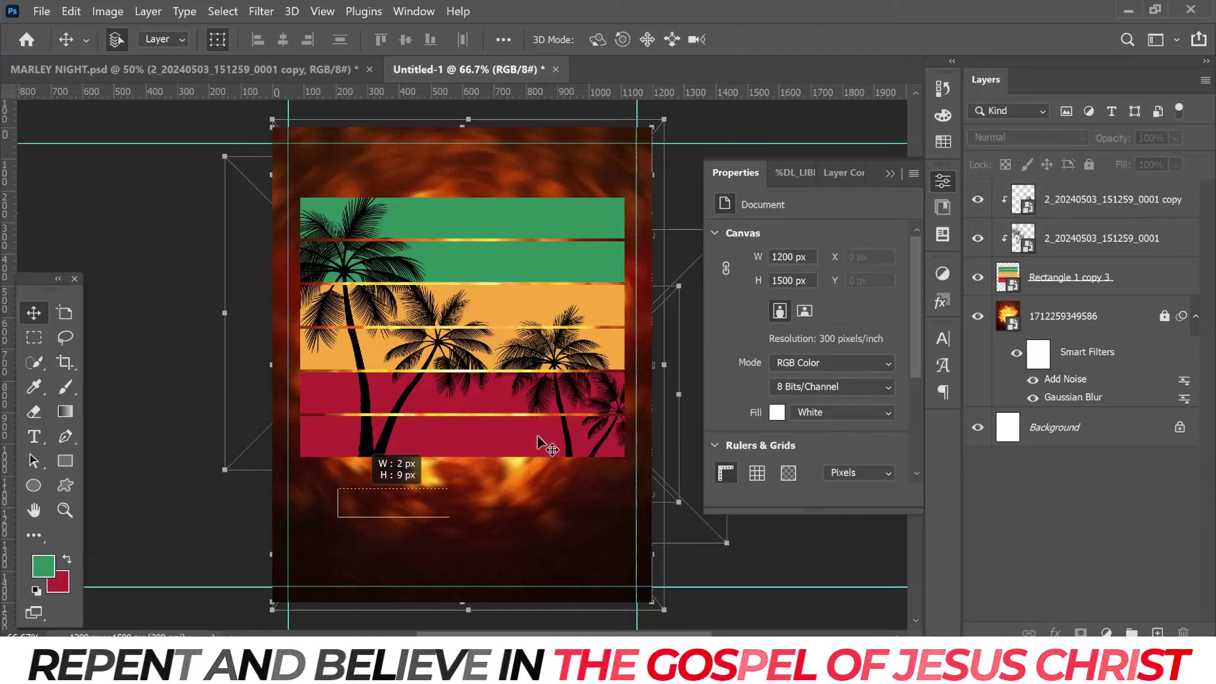
right_click(1120, 207)
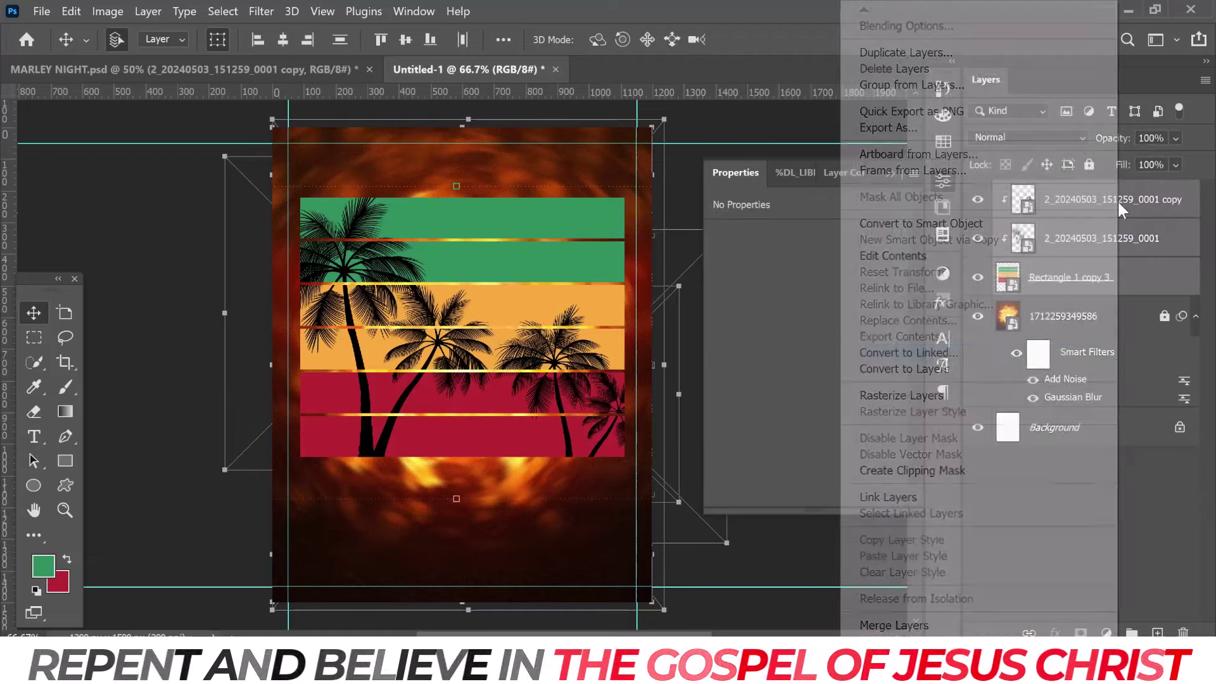
left_click(960, 227)
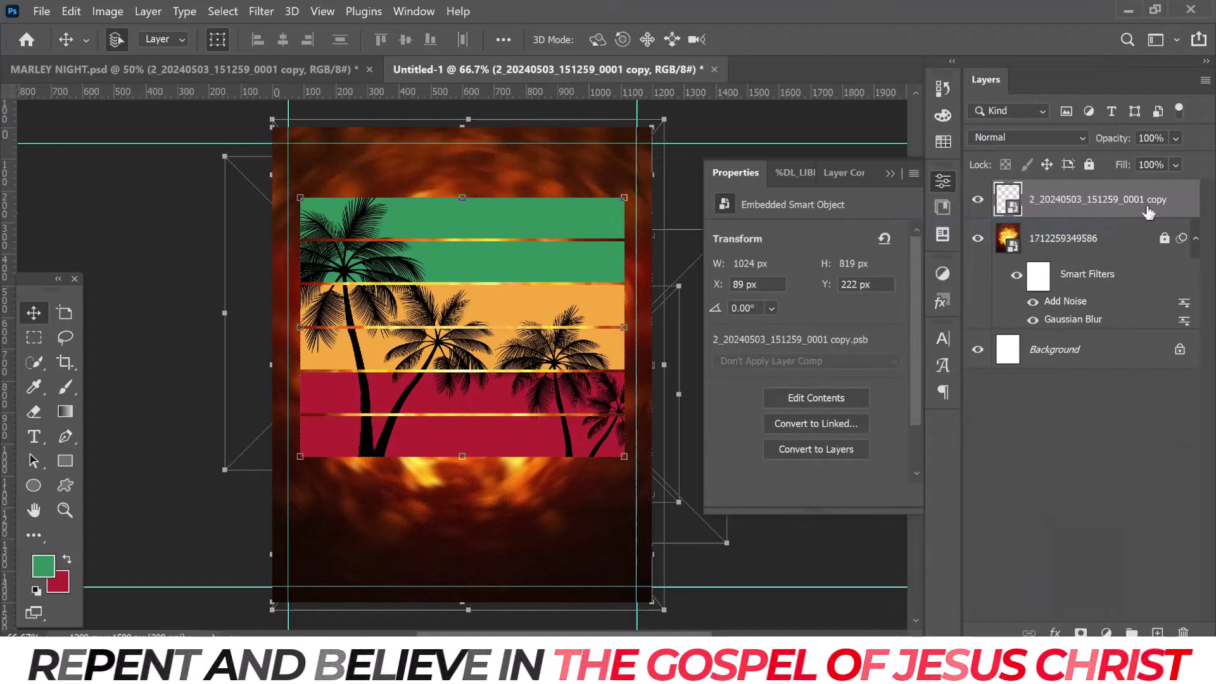
- Apply a Motion Blur with angle 50 and distance 33, then lock the layer
left_click(272, 10)
mouse_move(271, 231)
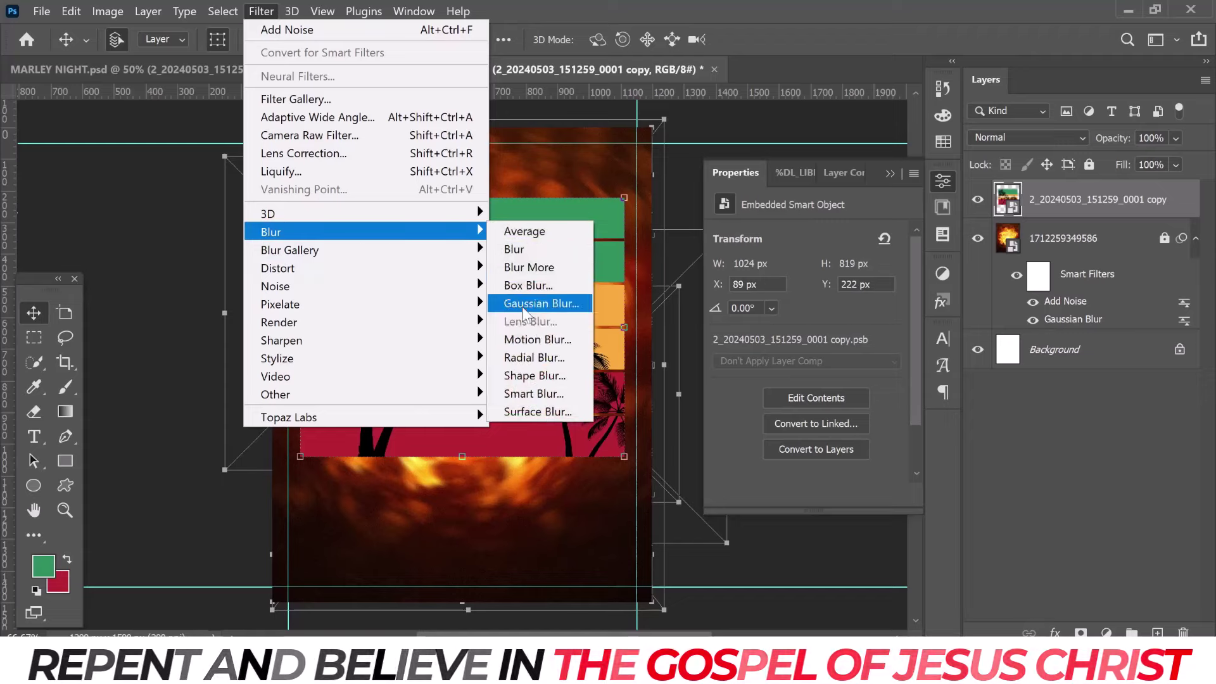
left_click(537, 339)
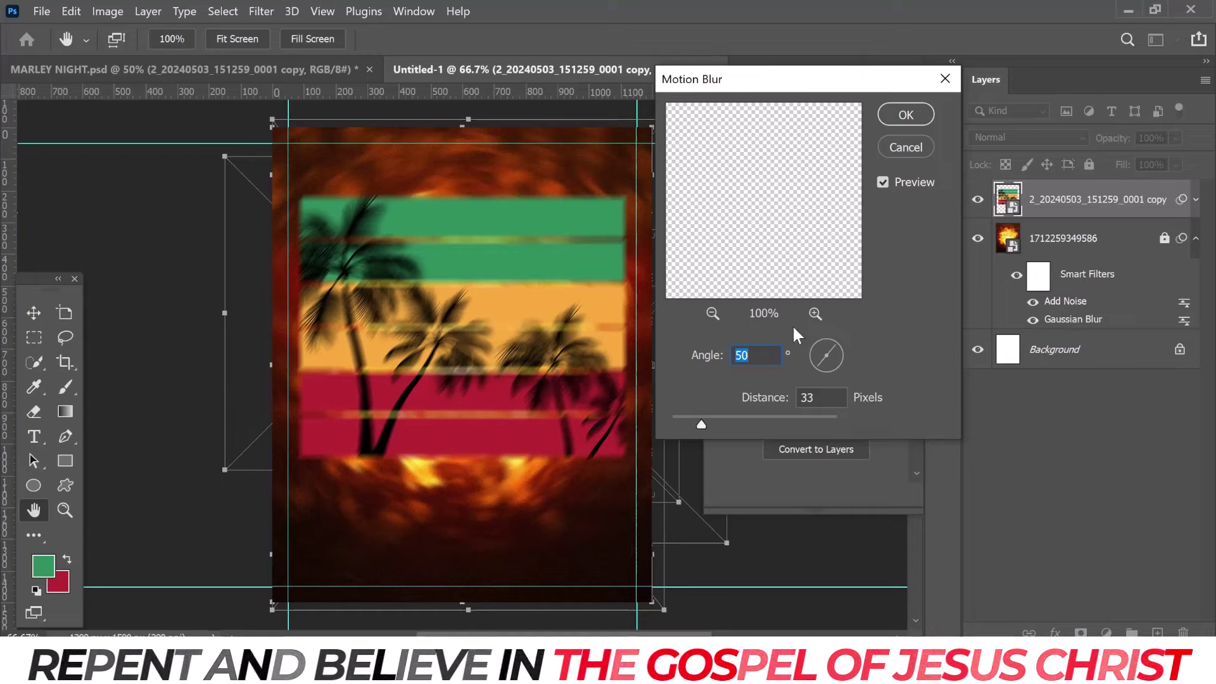
left_click(905, 114)
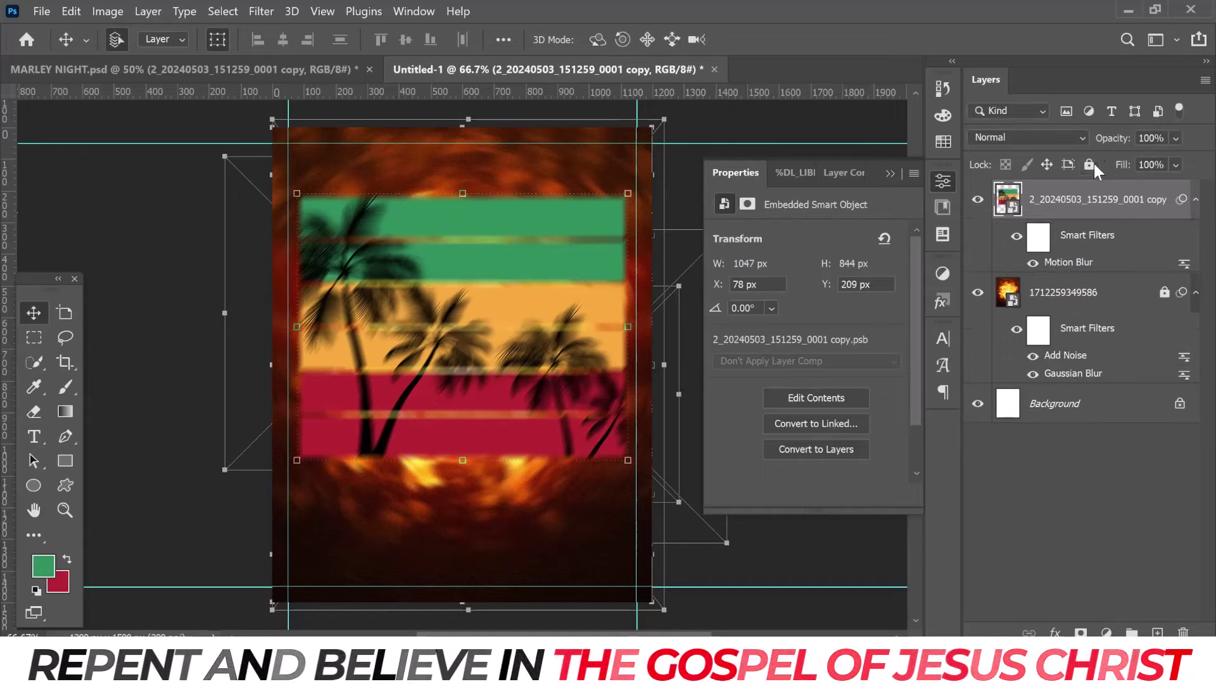
left_click(1089, 164)
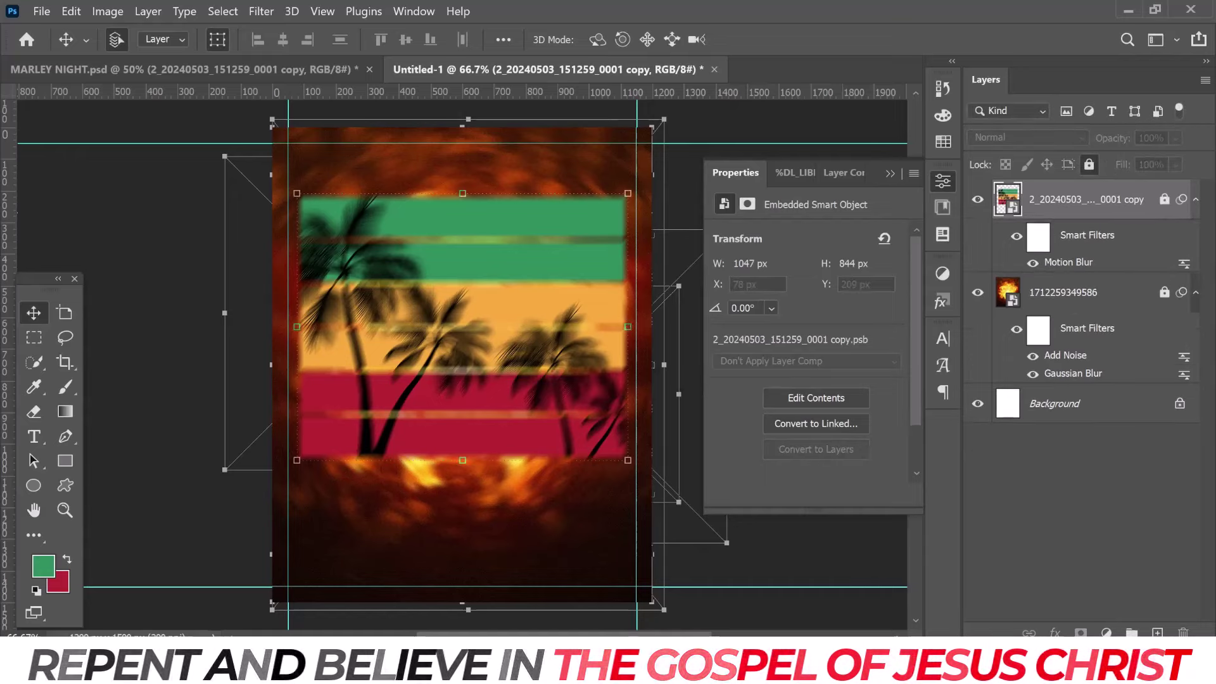
- Drag the portrait photo from the REGGAE folder onto the flyer
left_click(770, 544)
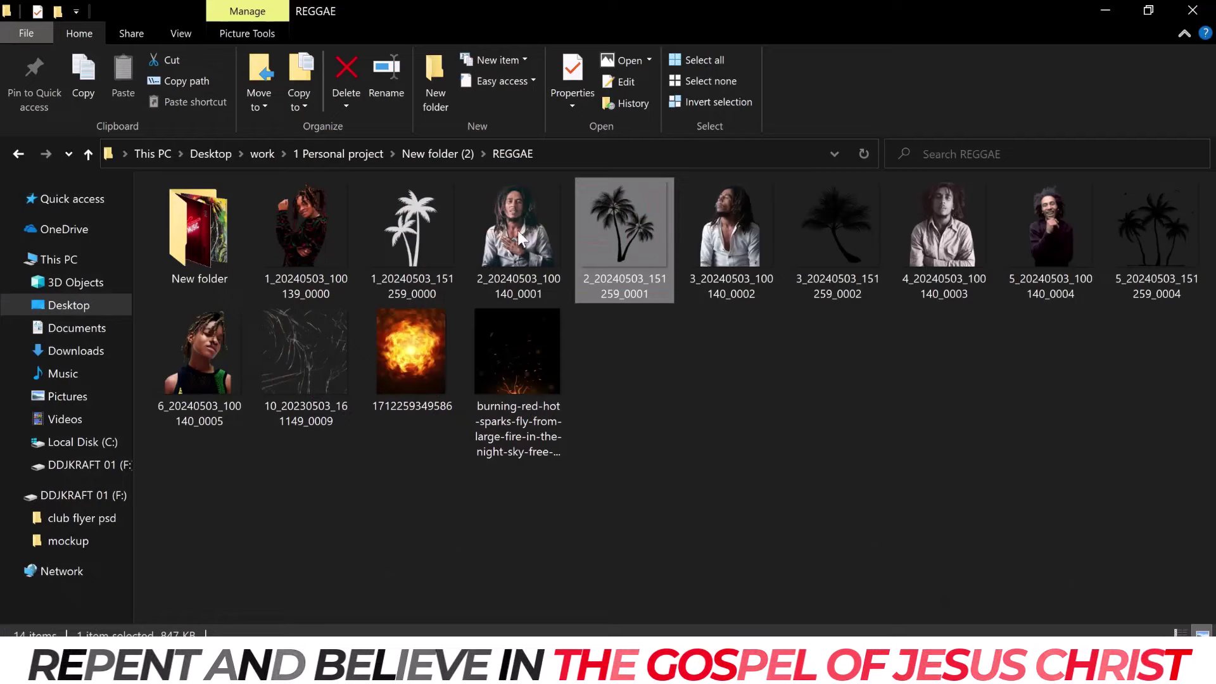
left_click_drag(519, 228, 627, 624)
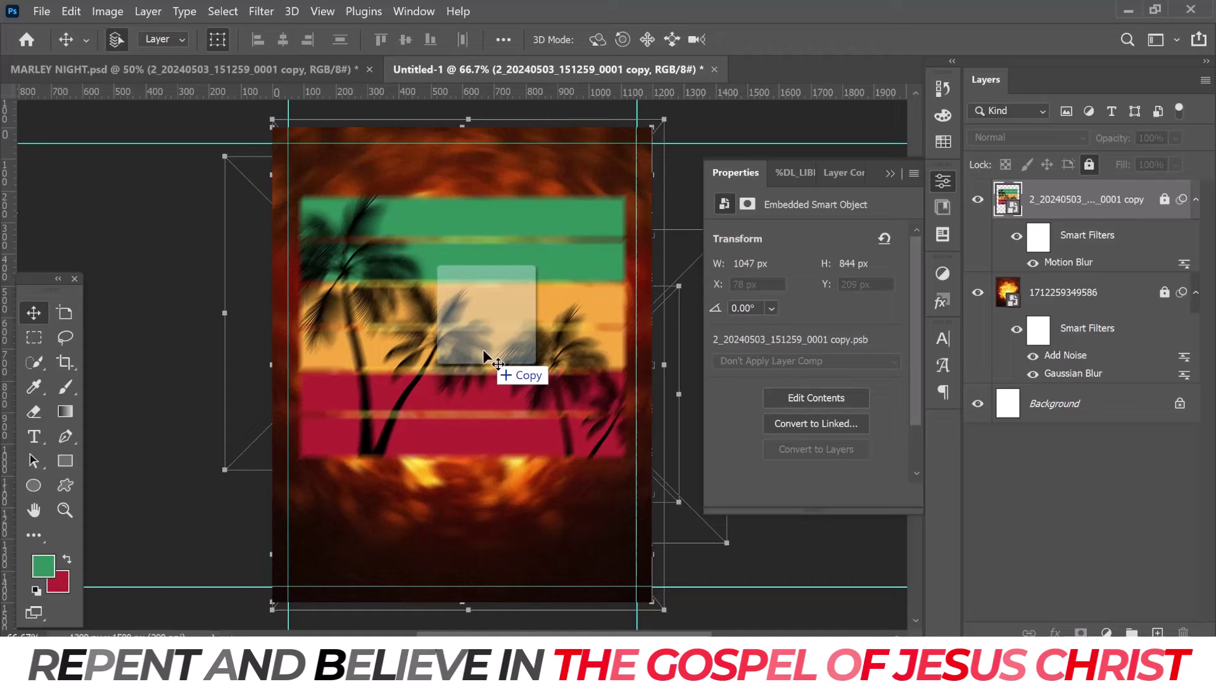
left_click_drag(627, 623, 475, 338)
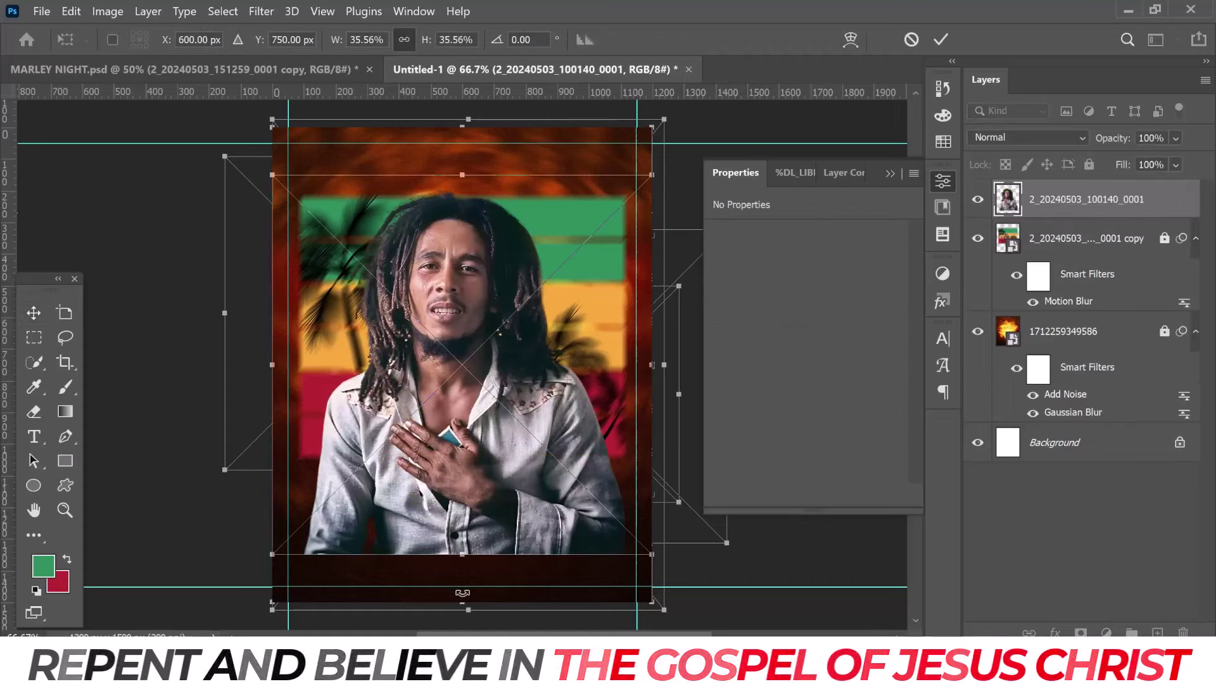
- Shrink the portrait to fit the stripes, commit it, and open the Camera Raw filter on it
left_click_drag(463, 554, 479, 485)
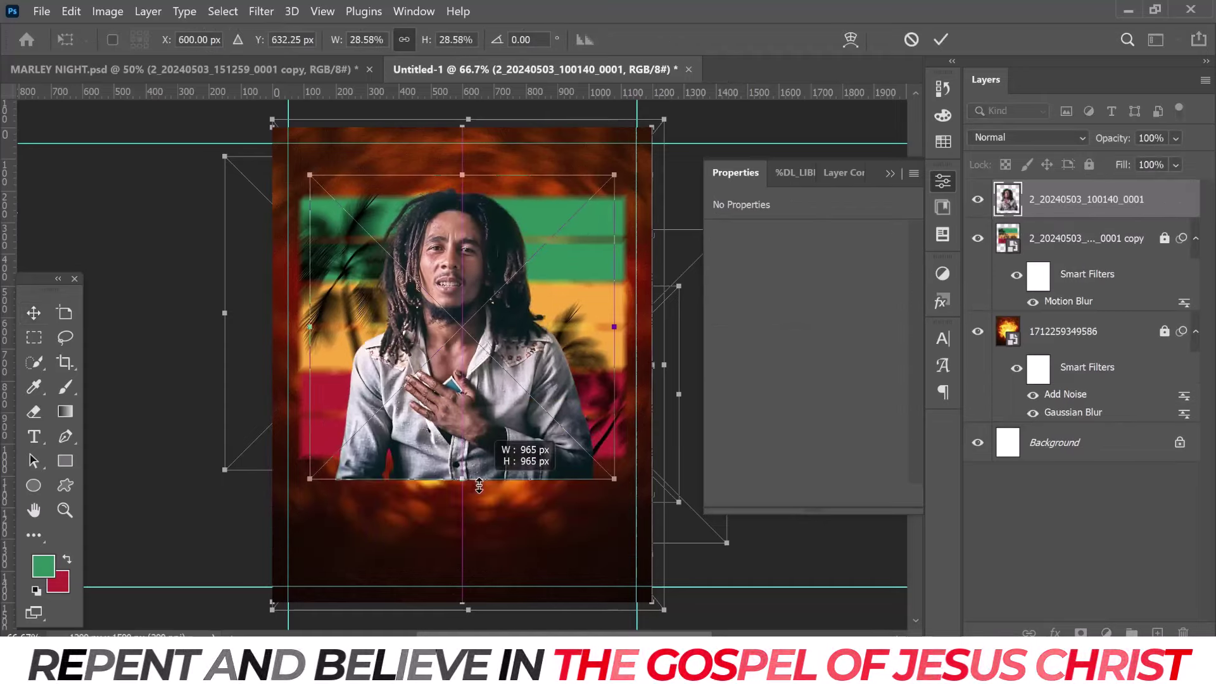
key("Return")
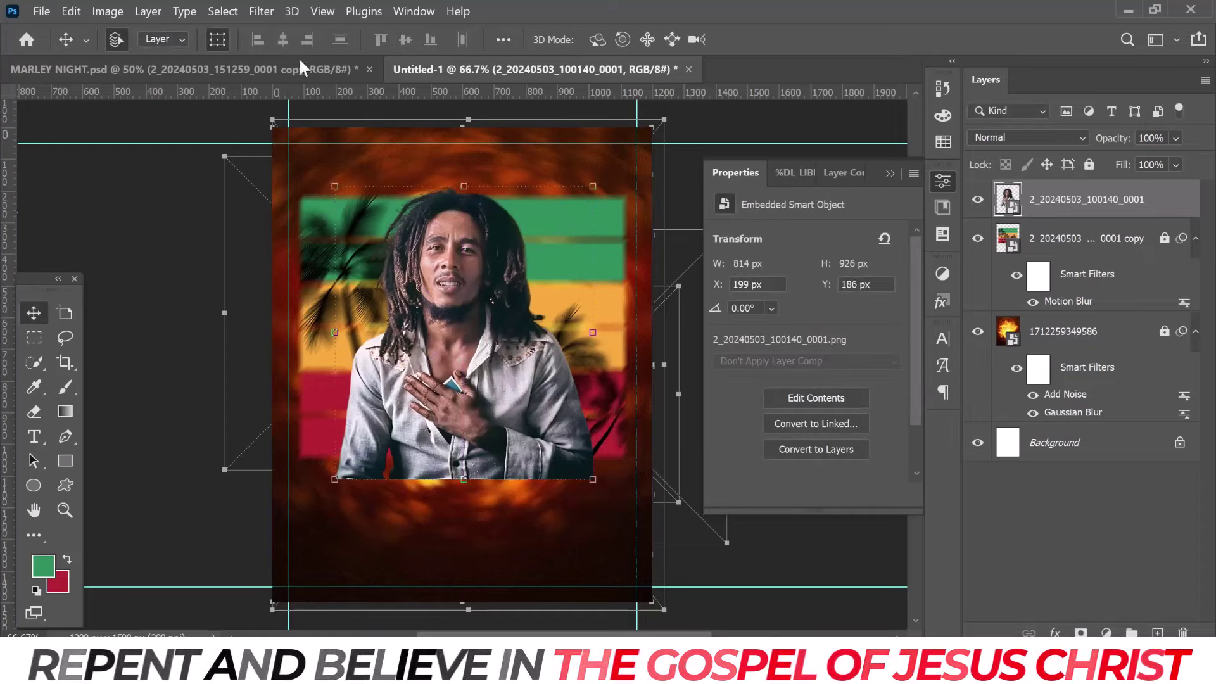
left_click(259, 11)
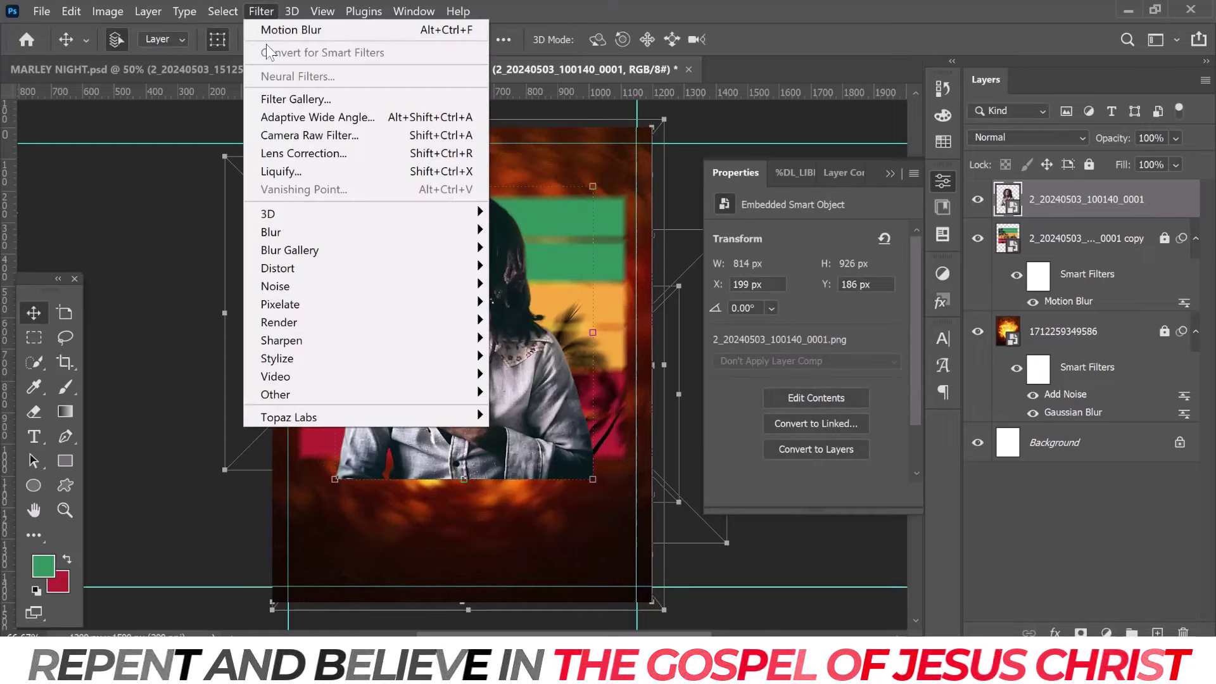
left_click(301, 137)
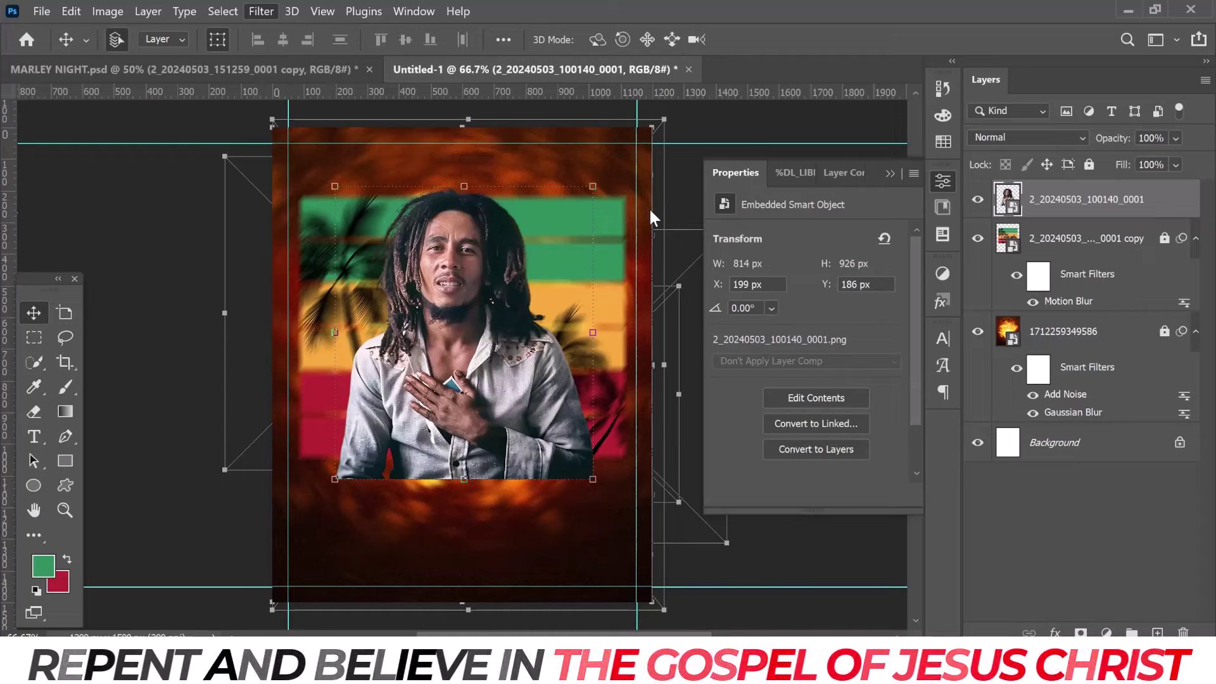
key("ctrl+shift+a")
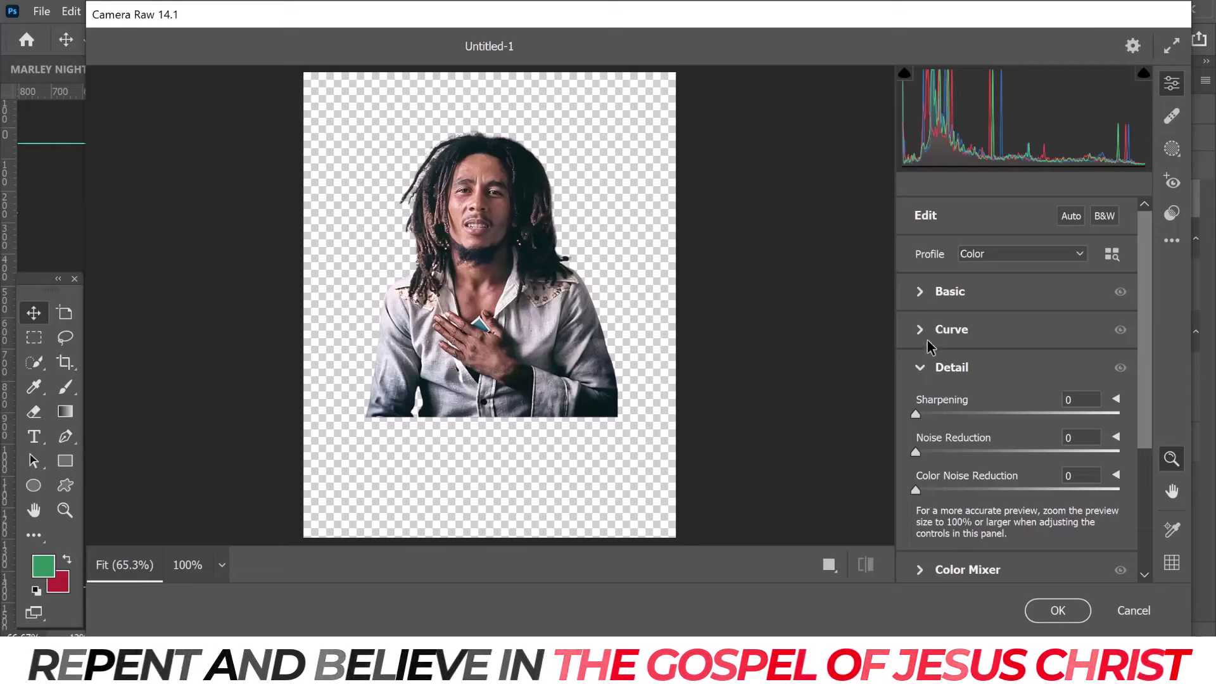
- In Camera Raw Basic, raise Vibrance to +53 and Saturation to +17
left_click(923, 296)
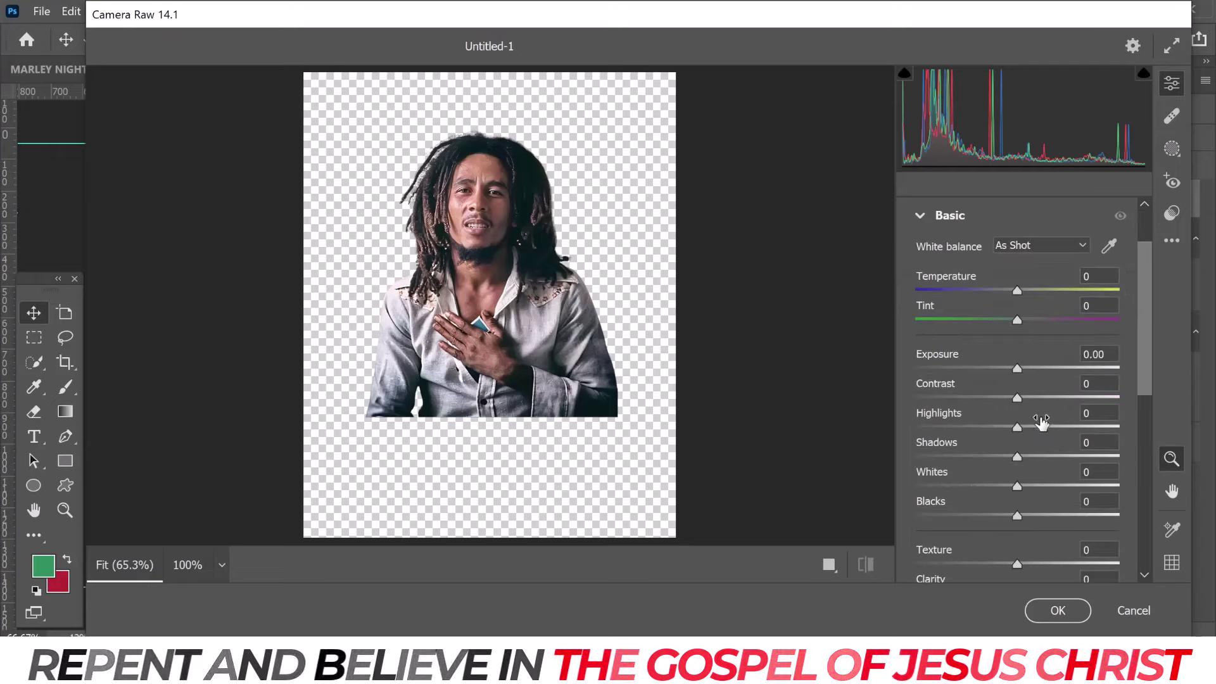
scroll(1044, 425, "down", 3)
left_click_drag(1053, 443, 1070, 441)
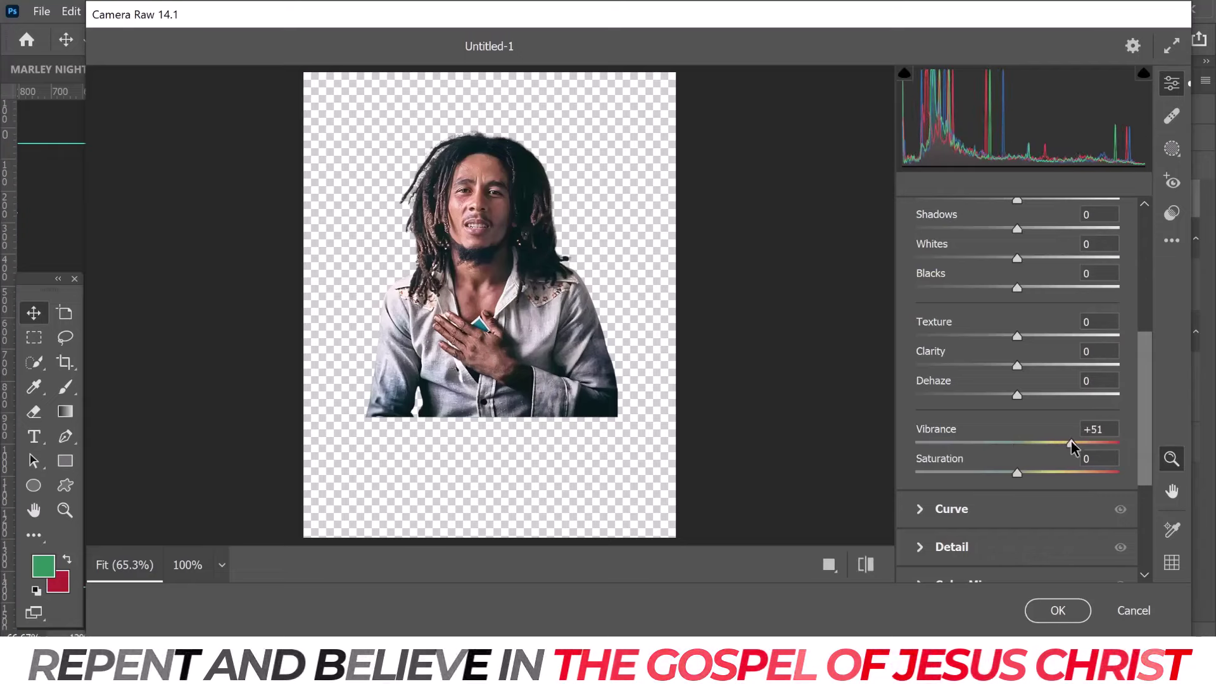
left_click(1034, 473)
scroll(1009, 517, "down", 1)
scroll(977, 501, "down", 3)
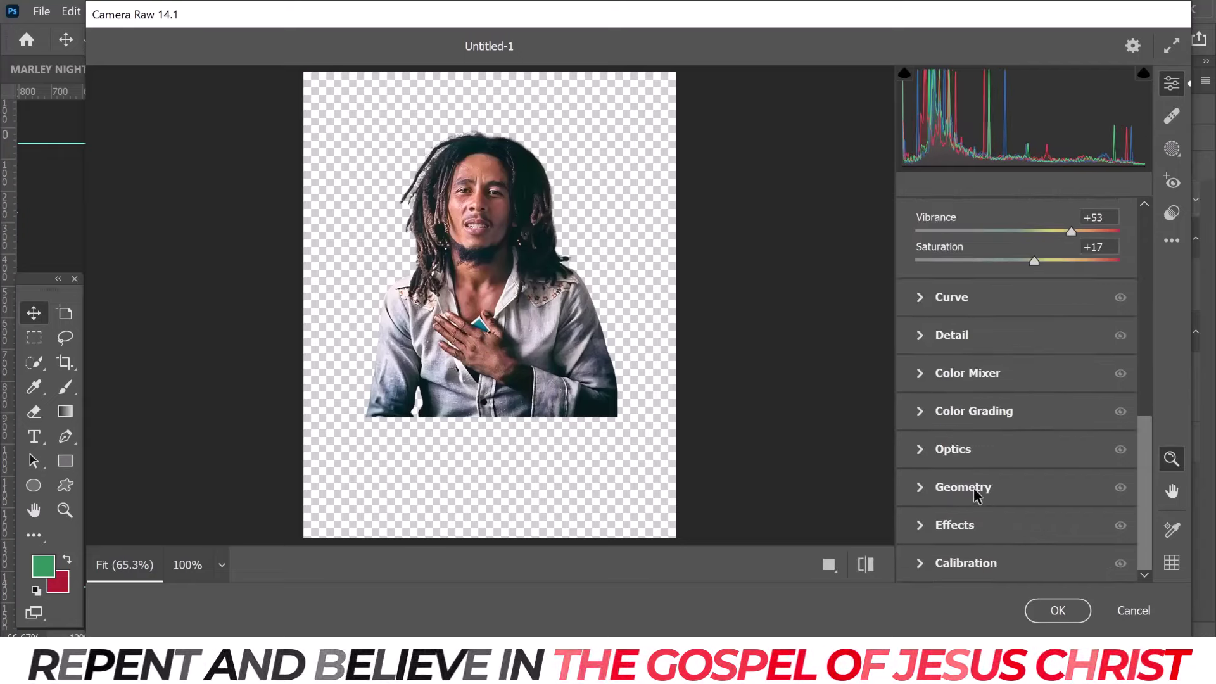
scroll(924, 379, "up", 5)
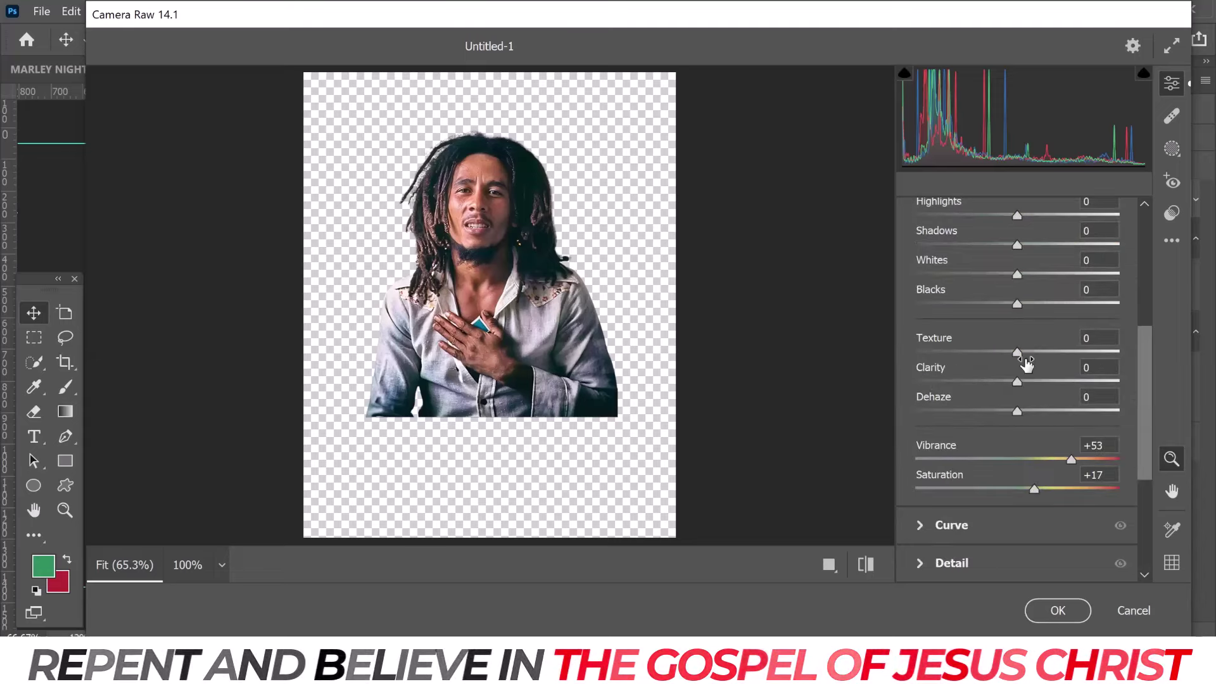
- Set Texture +52, Clarity +16 and Dehaze +10, then apply the Camera Raw filter
left_click(1044, 354)
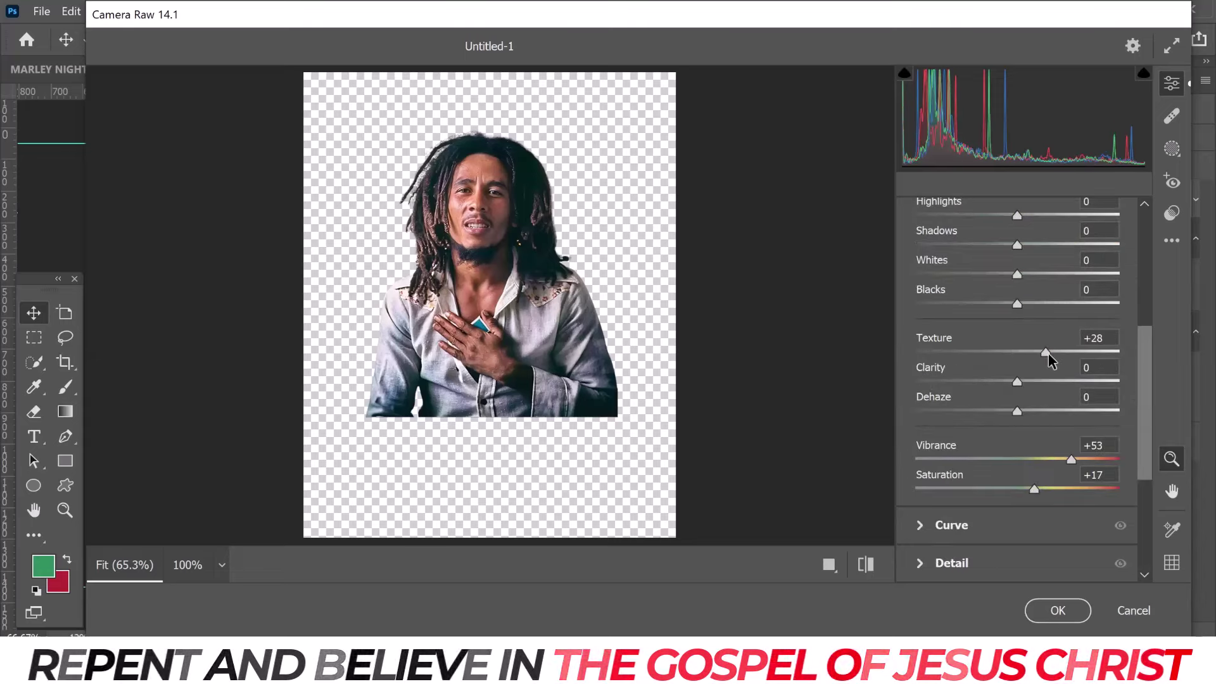
left_click_drag(1046, 353, 1060, 353)
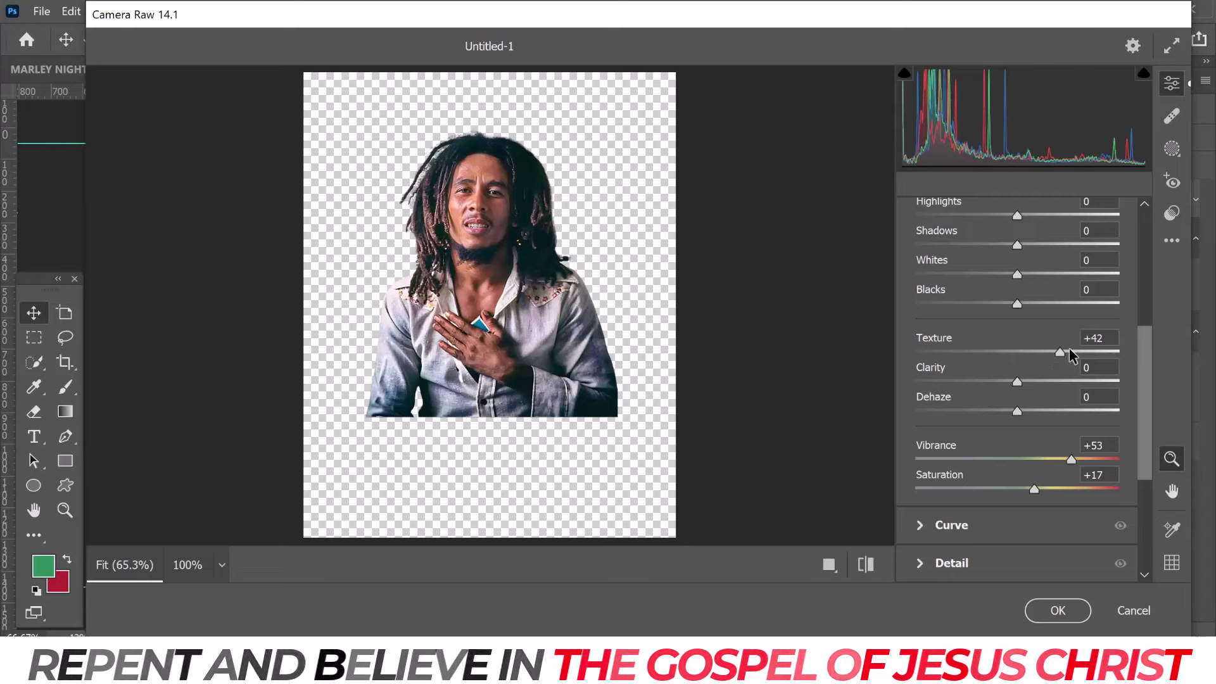
left_click(1068, 352)
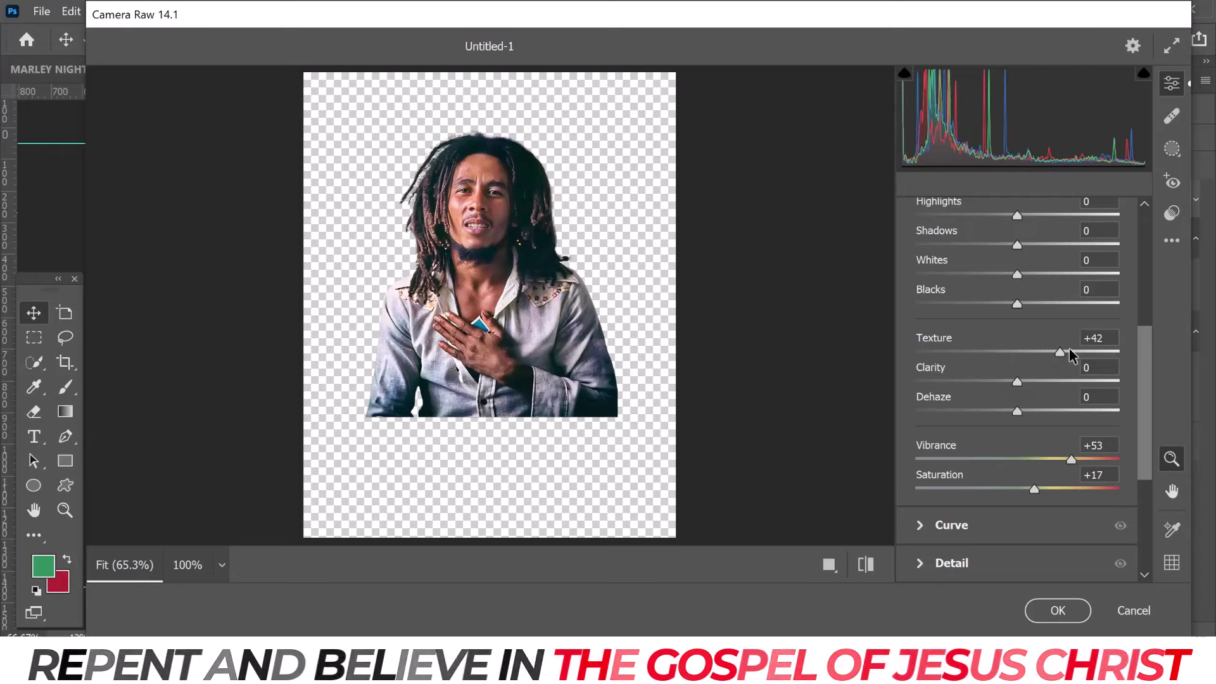
left_click(1032, 381)
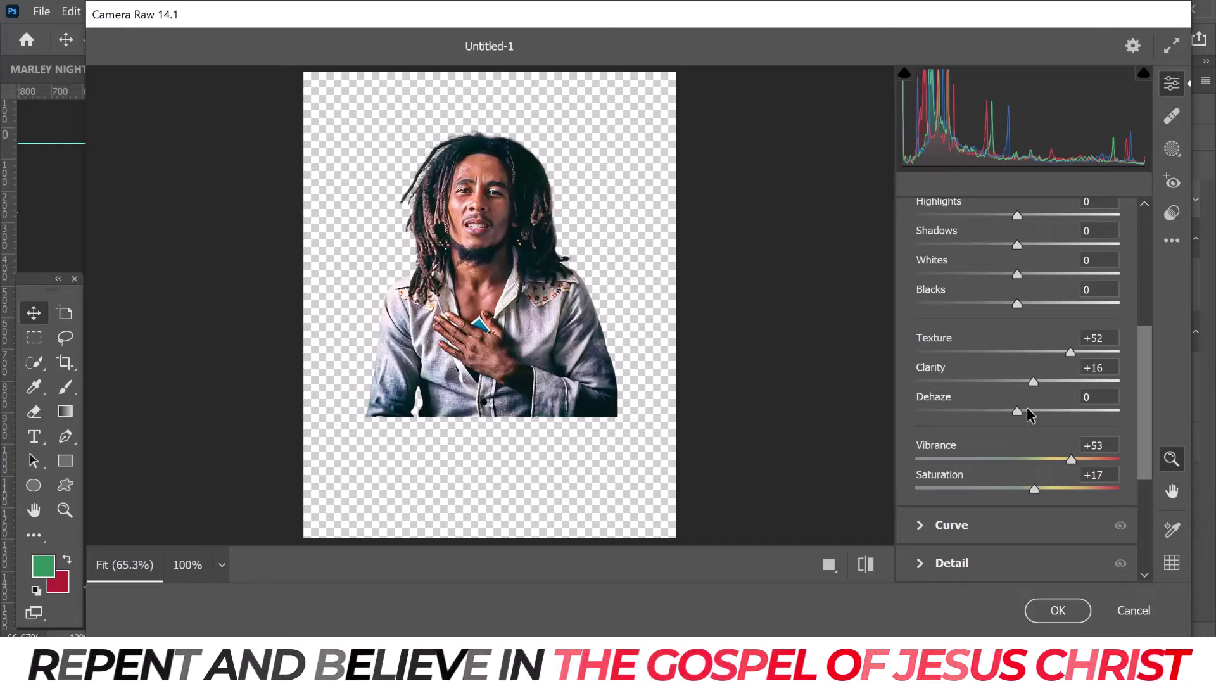
left_click(1027, 410)
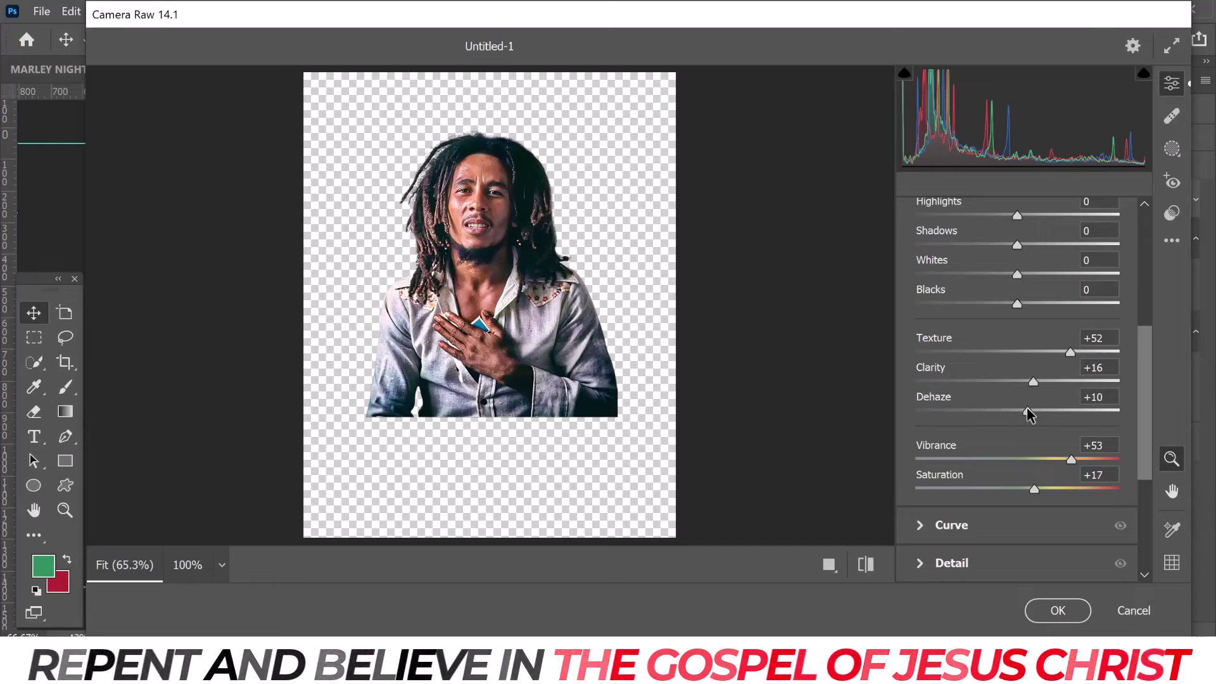
left_click(1057, 611)
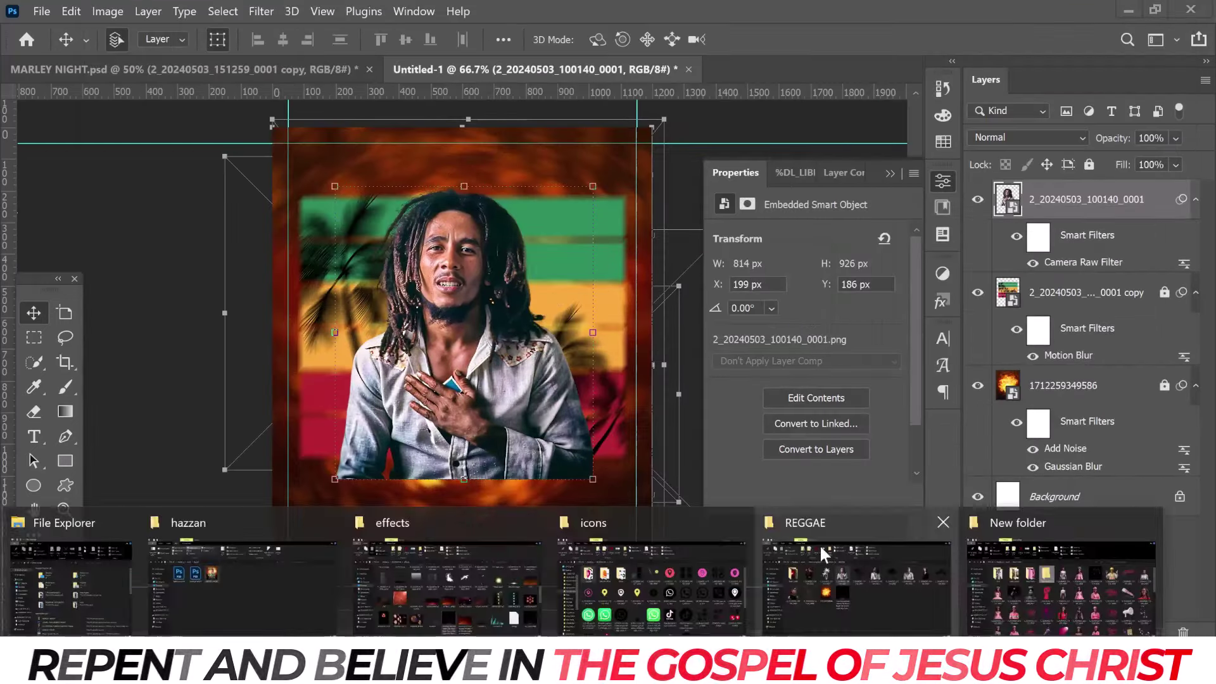
- Drag the 2-2-light-free-download-png_400x400 glow from the effects folder onto the flyer
left_click(439, 579)
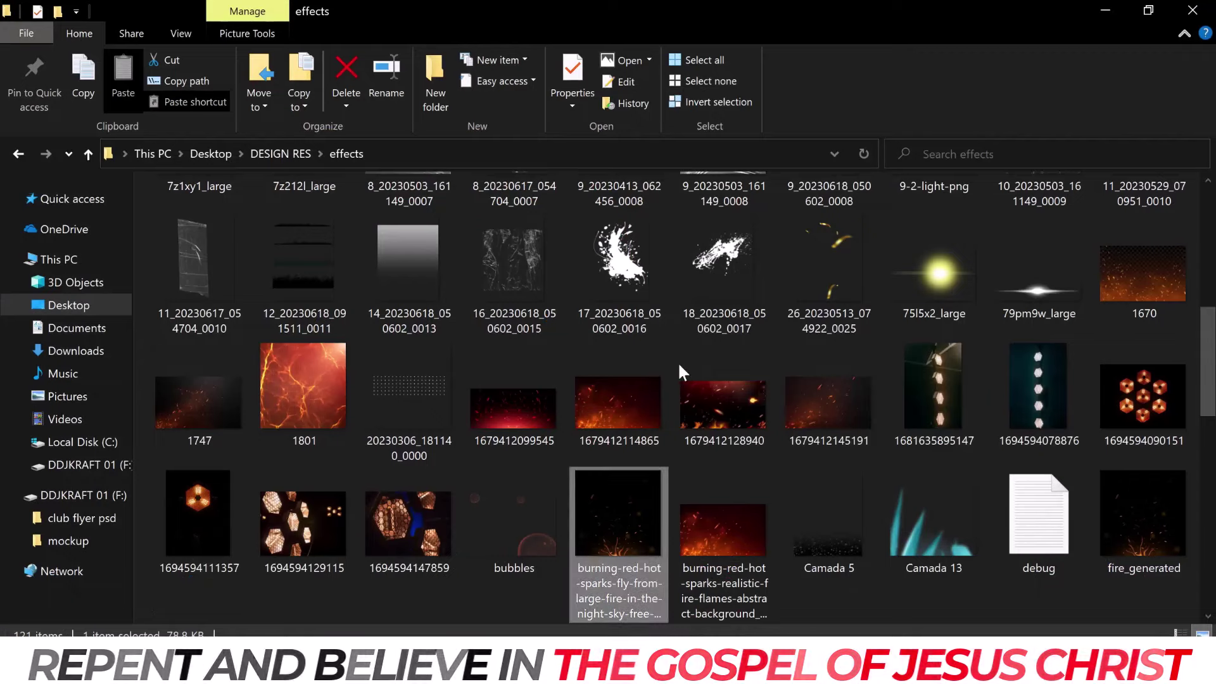
scroll(678, 362, "up", 10)
left_click(708, 341)
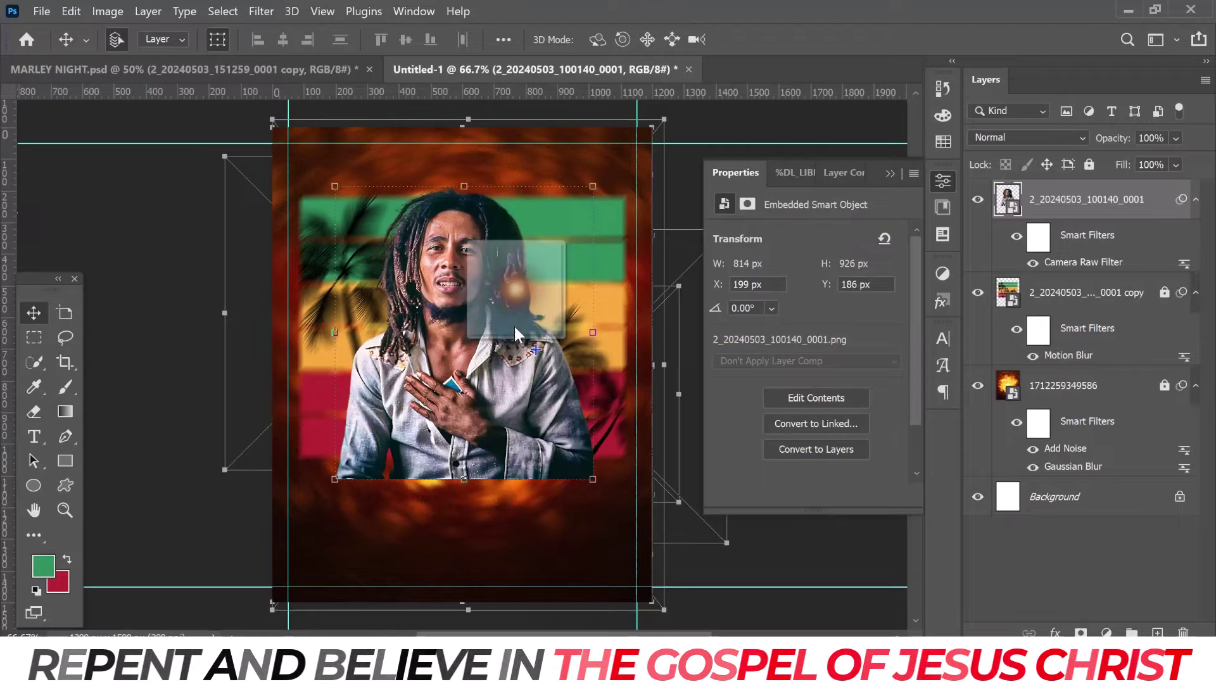
left_click_drag(724, 354, 519, 322)
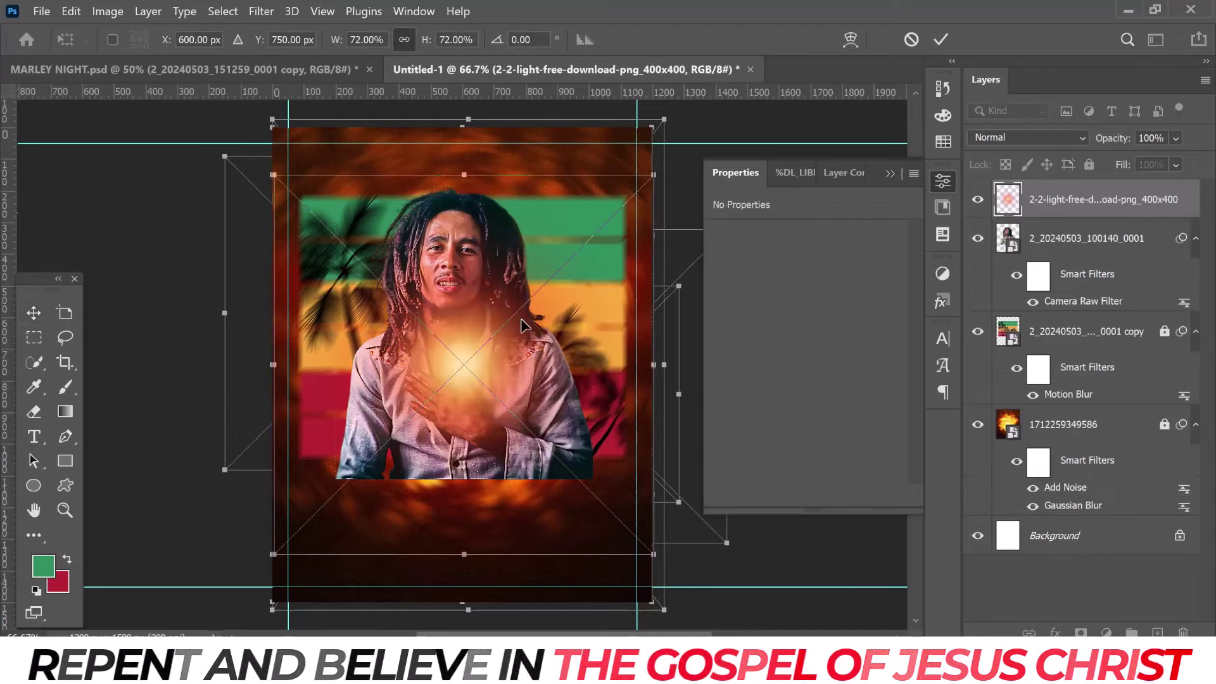
- Place the light glow in Screen mode, enlarged and right of the face
left_click_drag(523, 325, 534, 309)
key("Return")
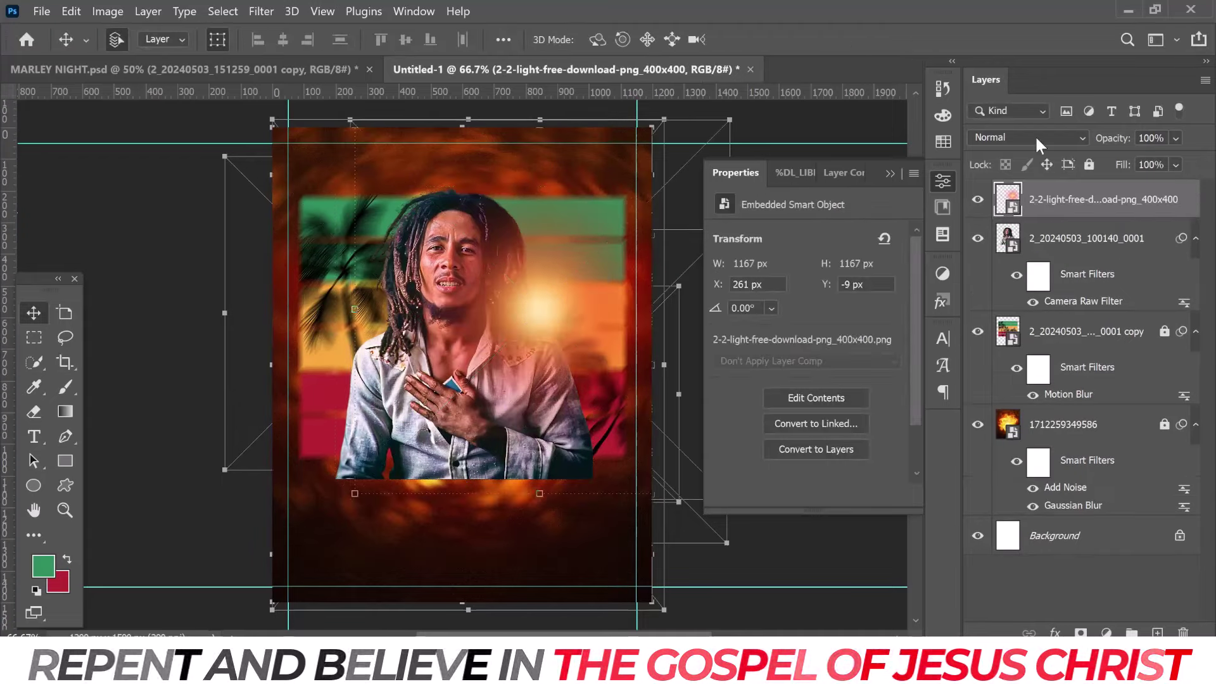
left_click(1035, 137)
left_click(1013, 287)
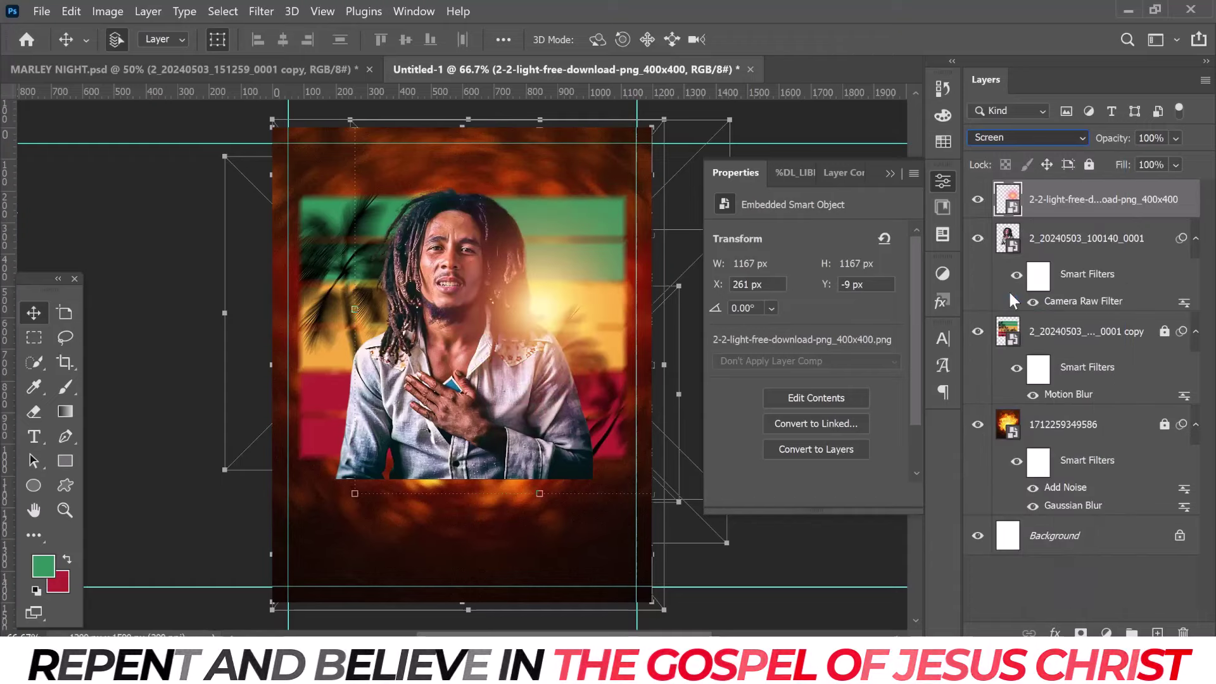
key("ctrl+t")
mouse_move(225, 313)
left_mouse_down()
mouse_move(240, 314)
mouse_move(200, 305)
left_mouse_up()
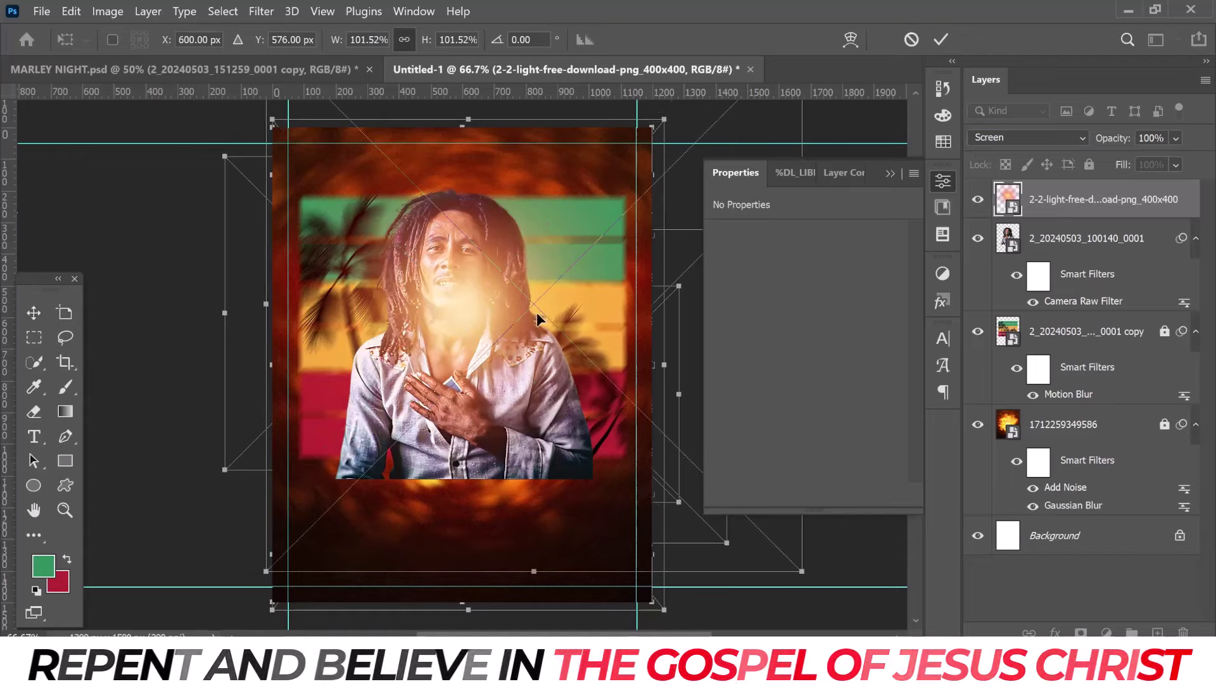
left_click_drag(537, 313, 546, 308)
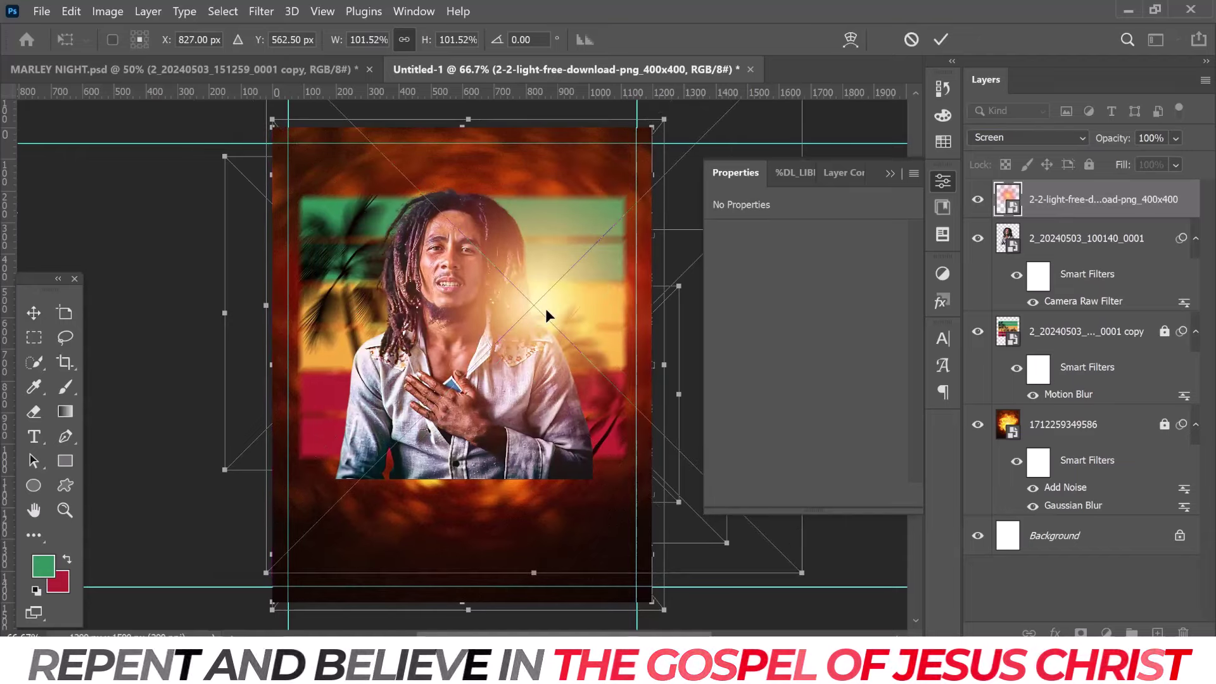
key("Return")
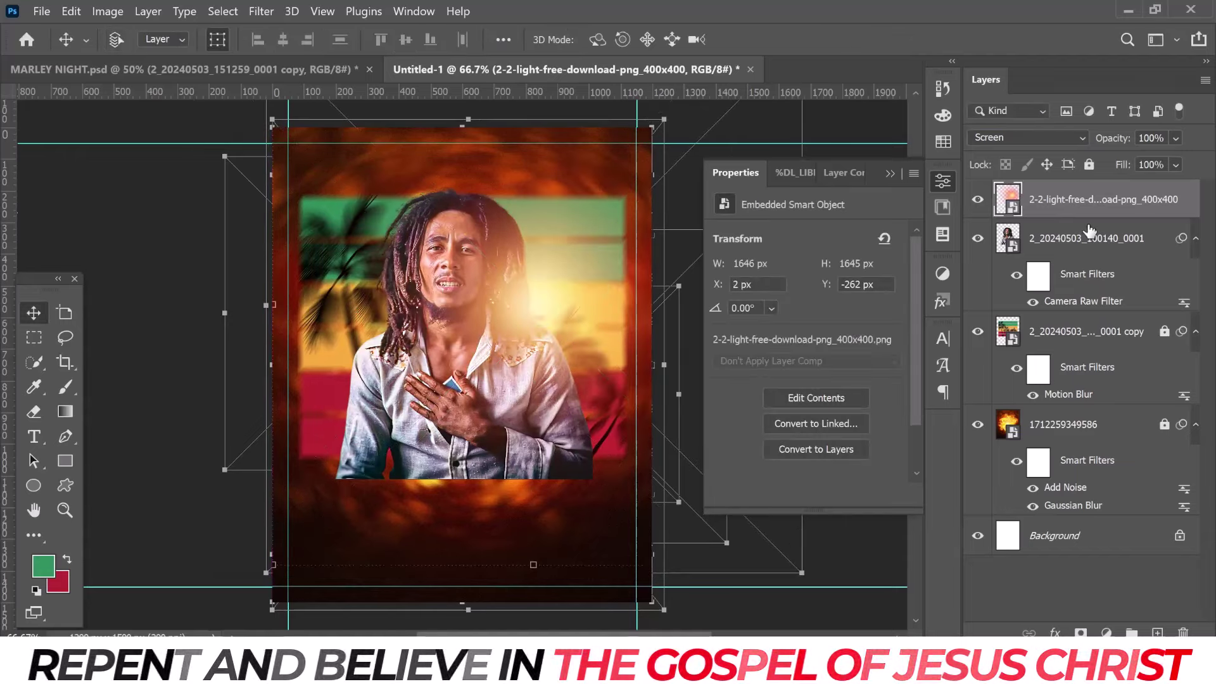
- Duplicate the glow and arrange copies both above and beneath the portrait layer
key("ctrl+j")
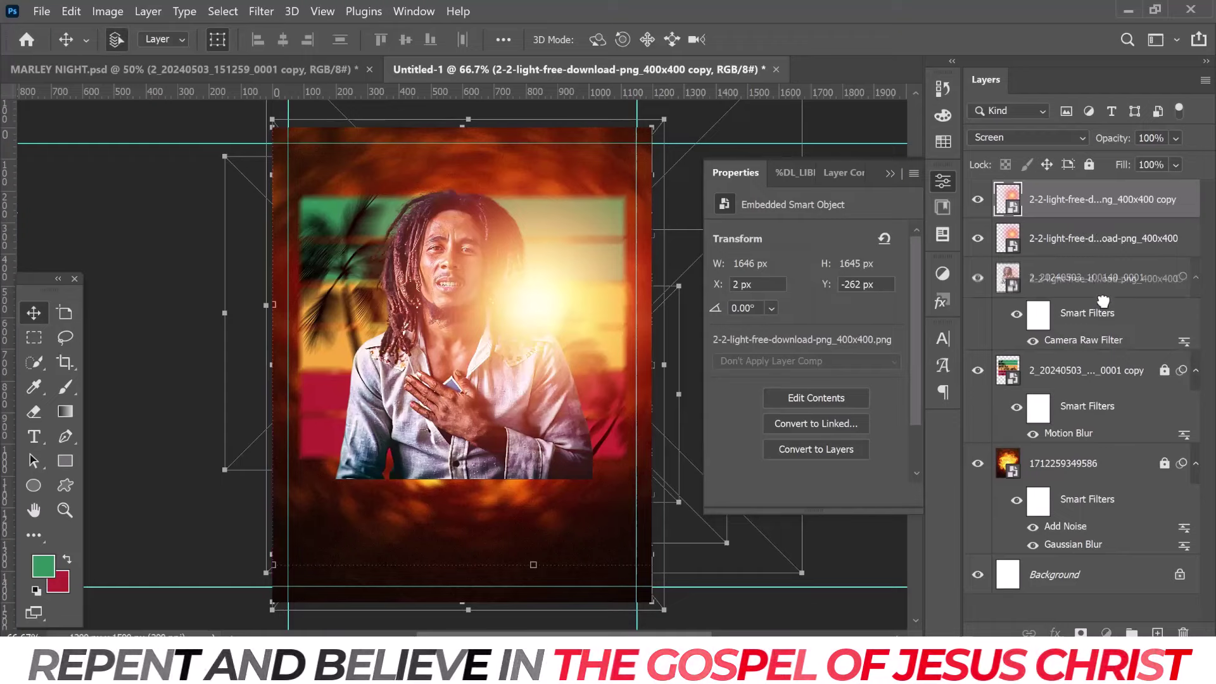
left_click_drag(1098, 245, 1088, 350)
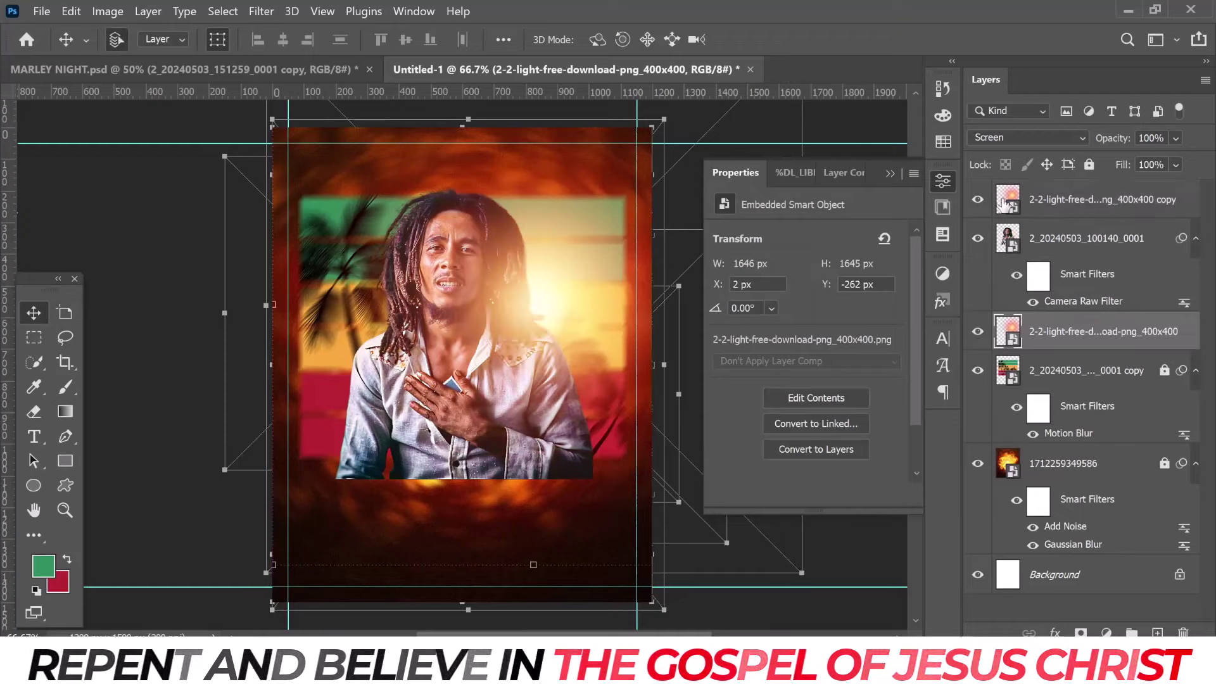
left_click(978, 200)
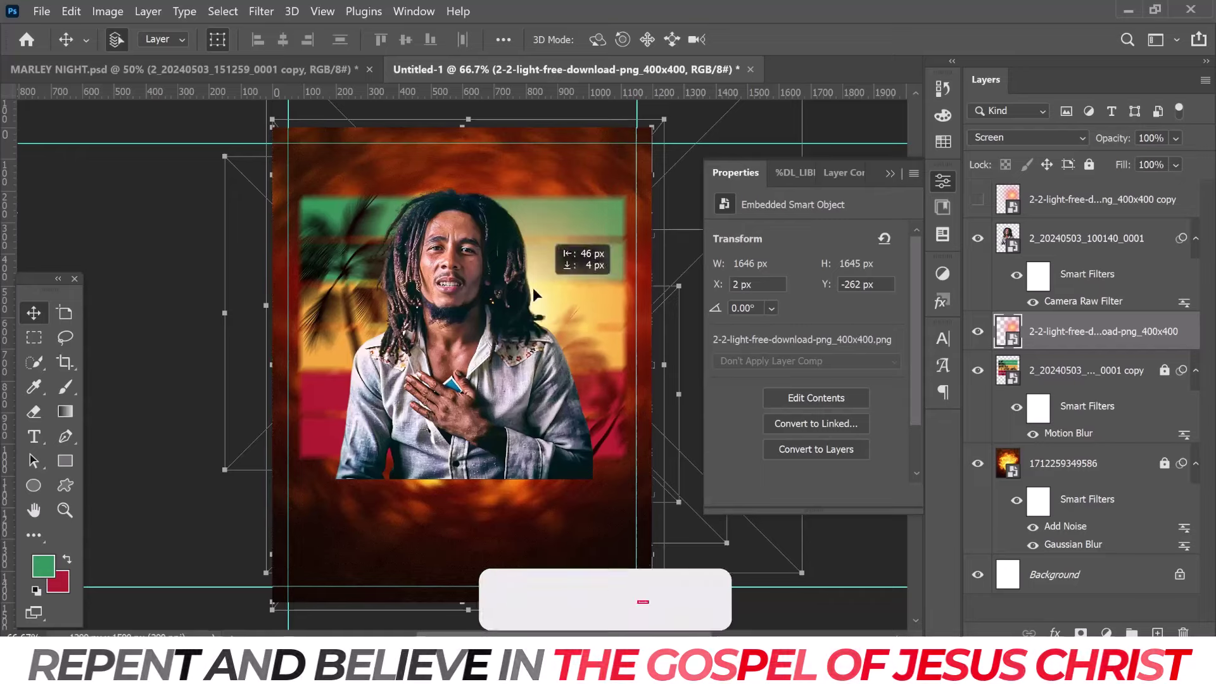
left_click_drag(531, 288, 530, 287)
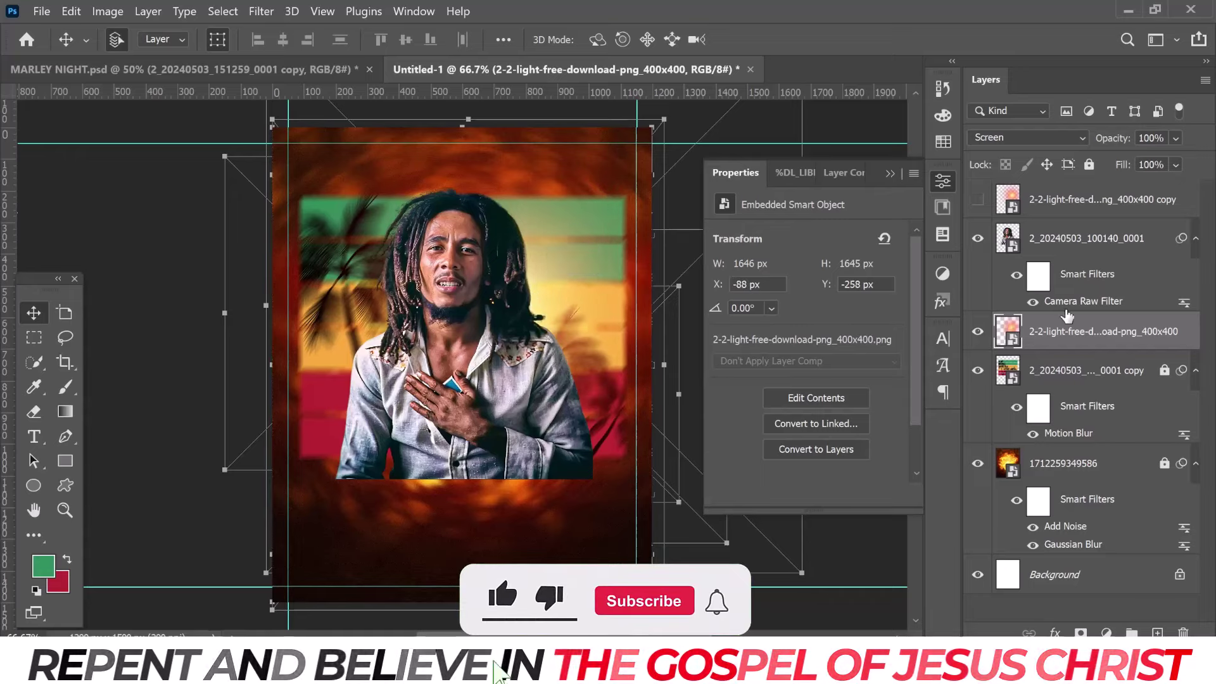
left_click(978, 202)
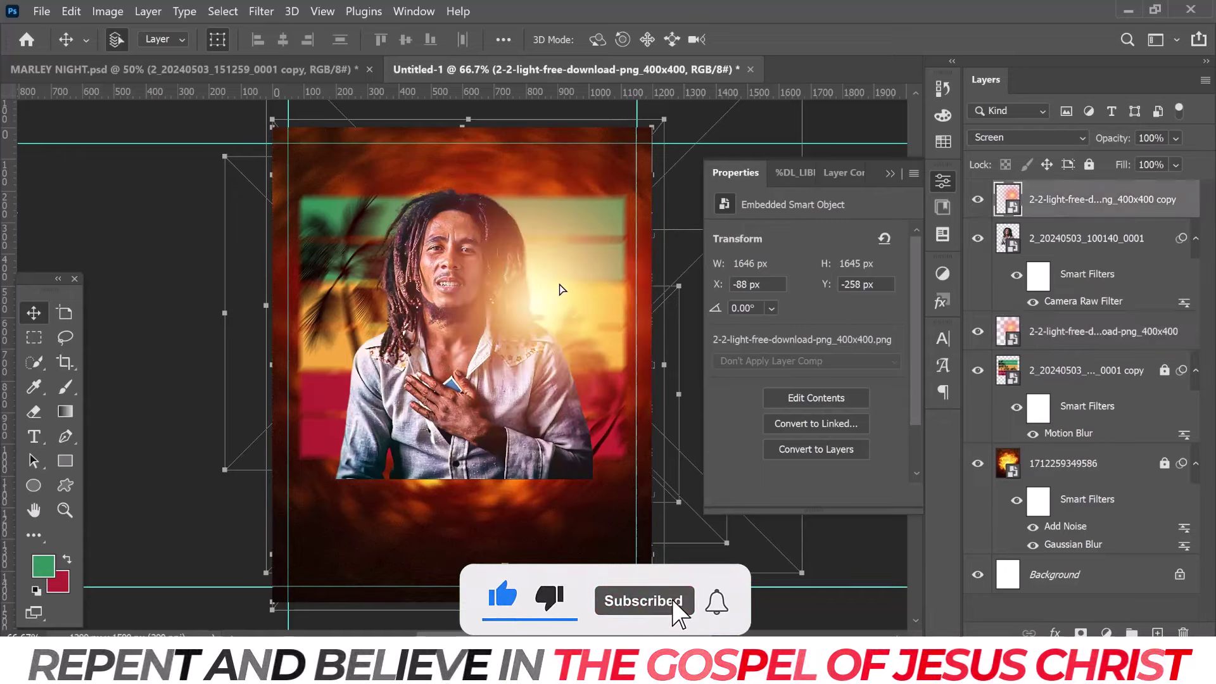
mouse_move(545, 290)
left_mouse_down()
mouse_move(560, 288)
mouse_move(339, 320)
mouse_move(334, 347)
left_mouse_up()
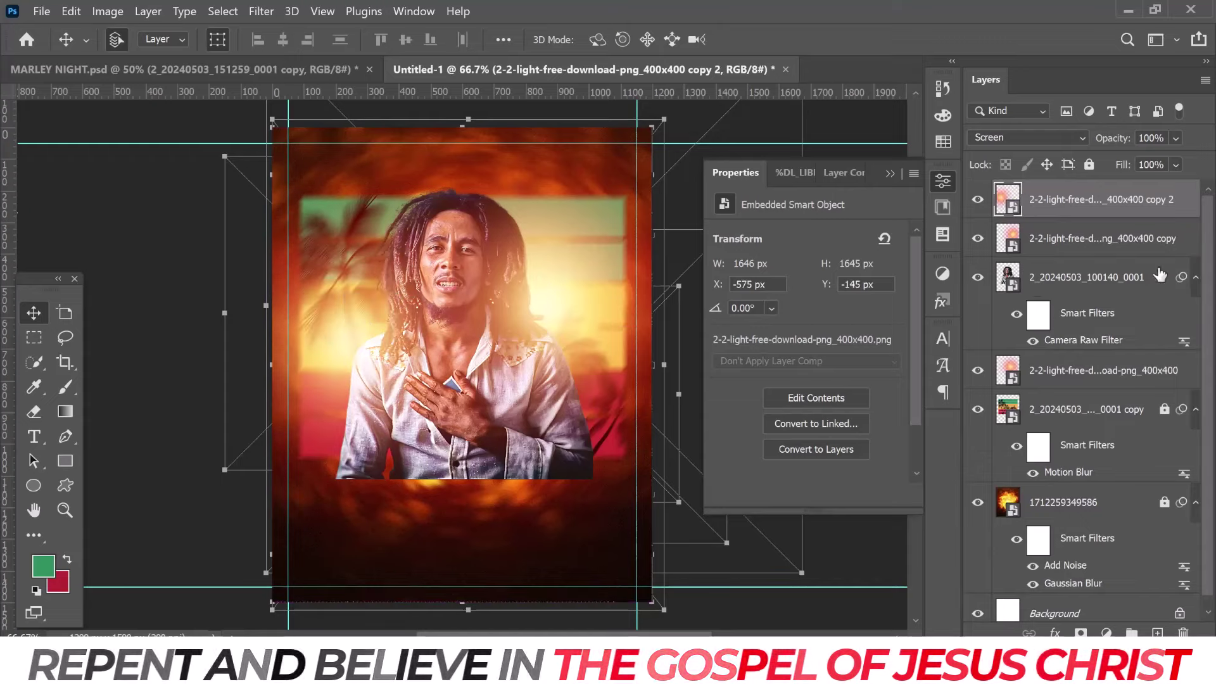
left_click_drag(1082, 213, 1073, 353)
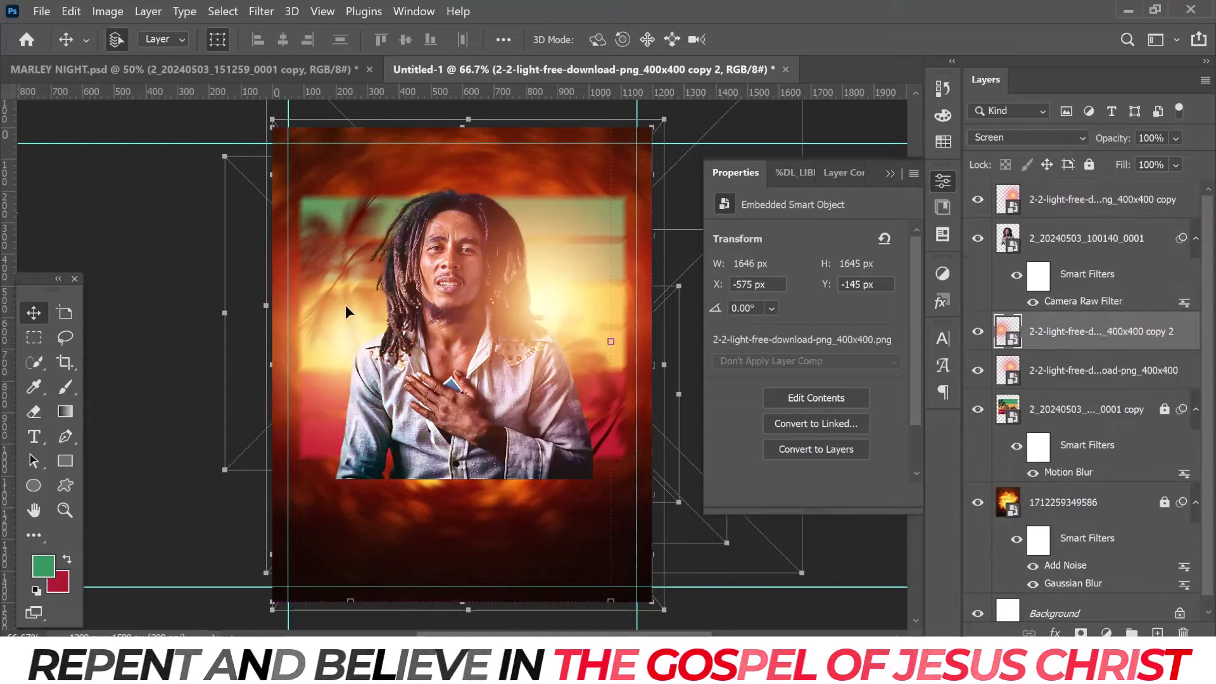
left_click_drag(352, 321, 359, 323)
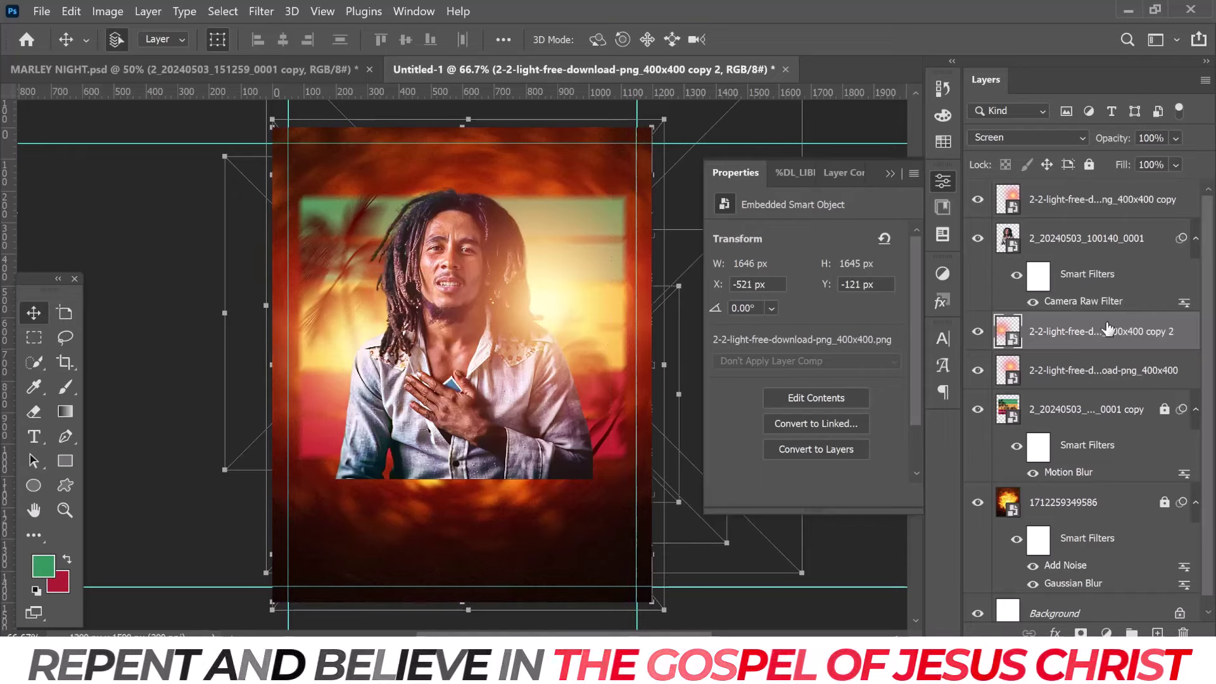
- Add another glow copy positioned toward the portrait's upper left
left_click(1045, 209)
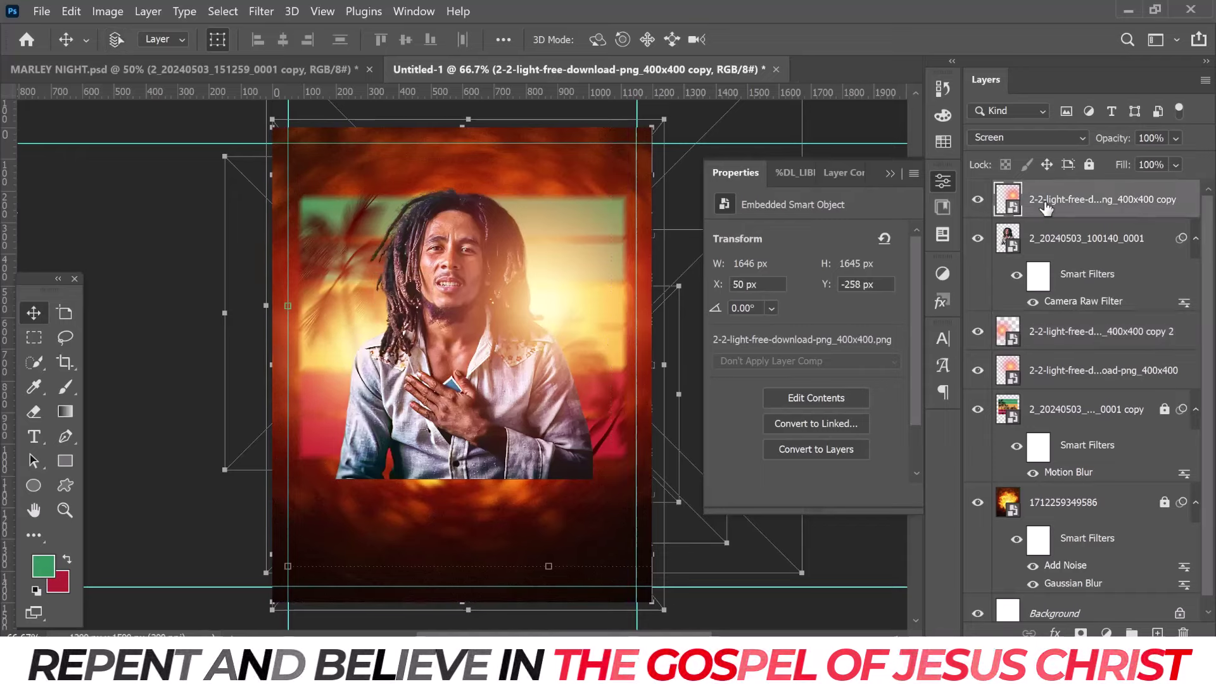
key("ctrl+j")
mouse_move(556, 291)
left_mouse_down()
mouse_move(345, 260)
mouse_move(354, 251)
left_mouse_up()
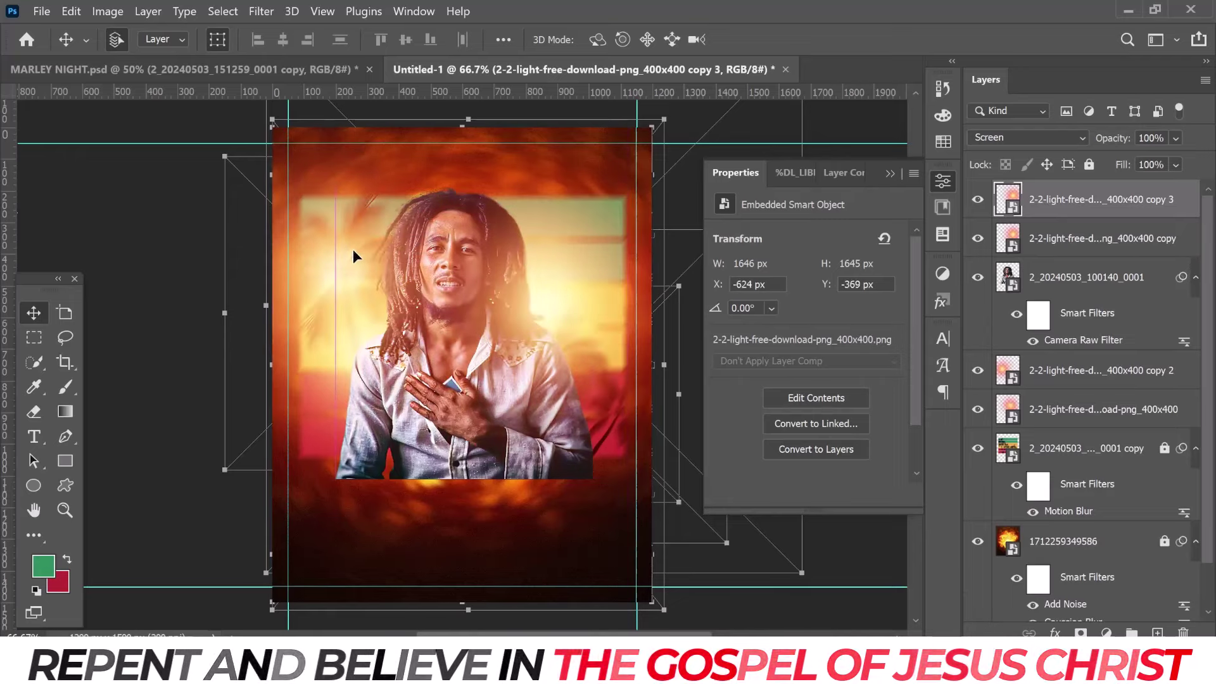
left_click(223, 228)
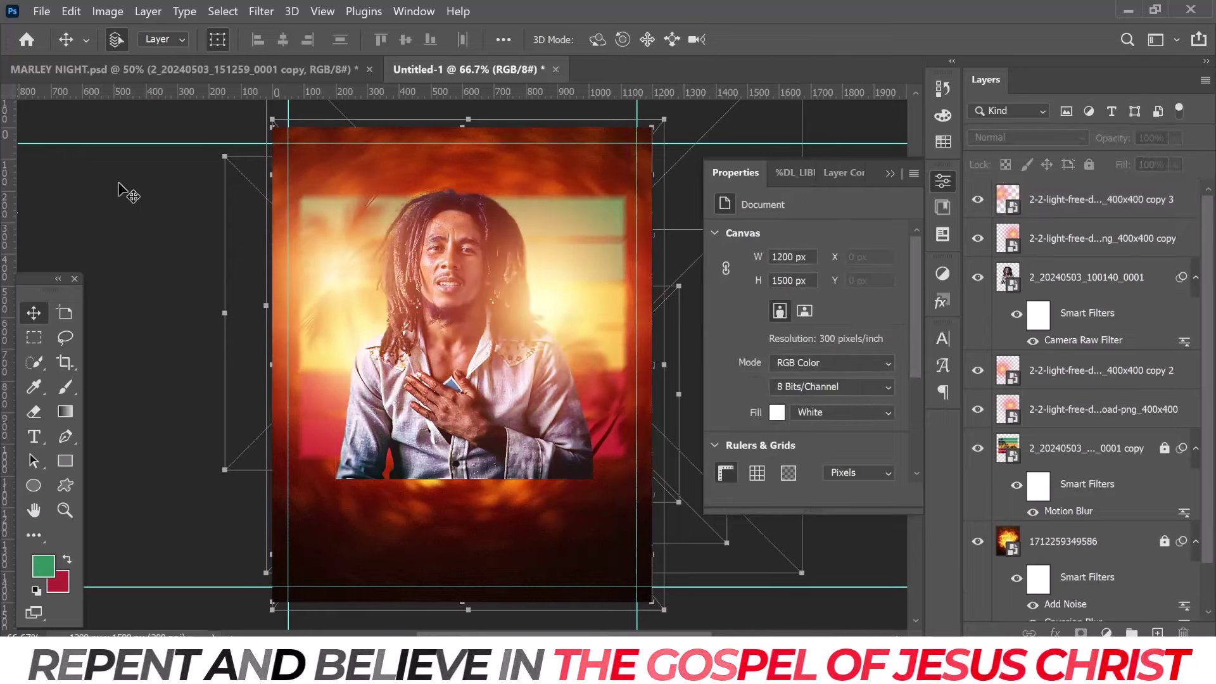
left_click_drag(127, 192, 281, 225)
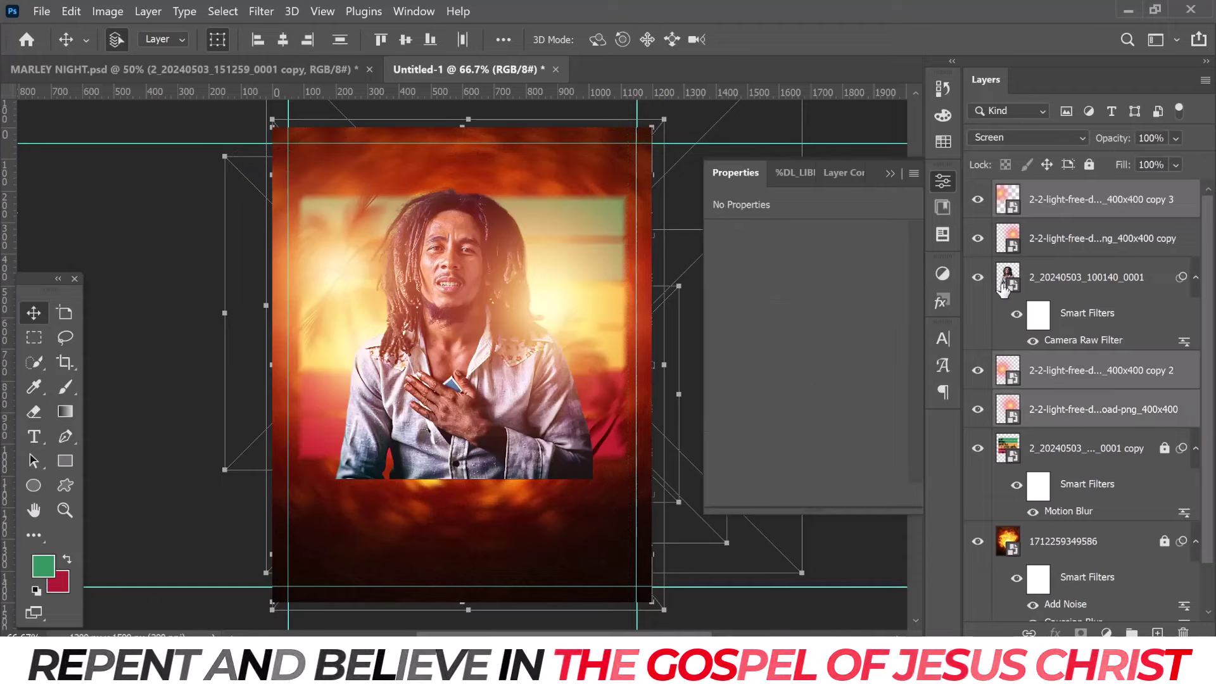
- Resize the third glow copy to about two-thirds size with Free Transform
left_click(1088, 214)
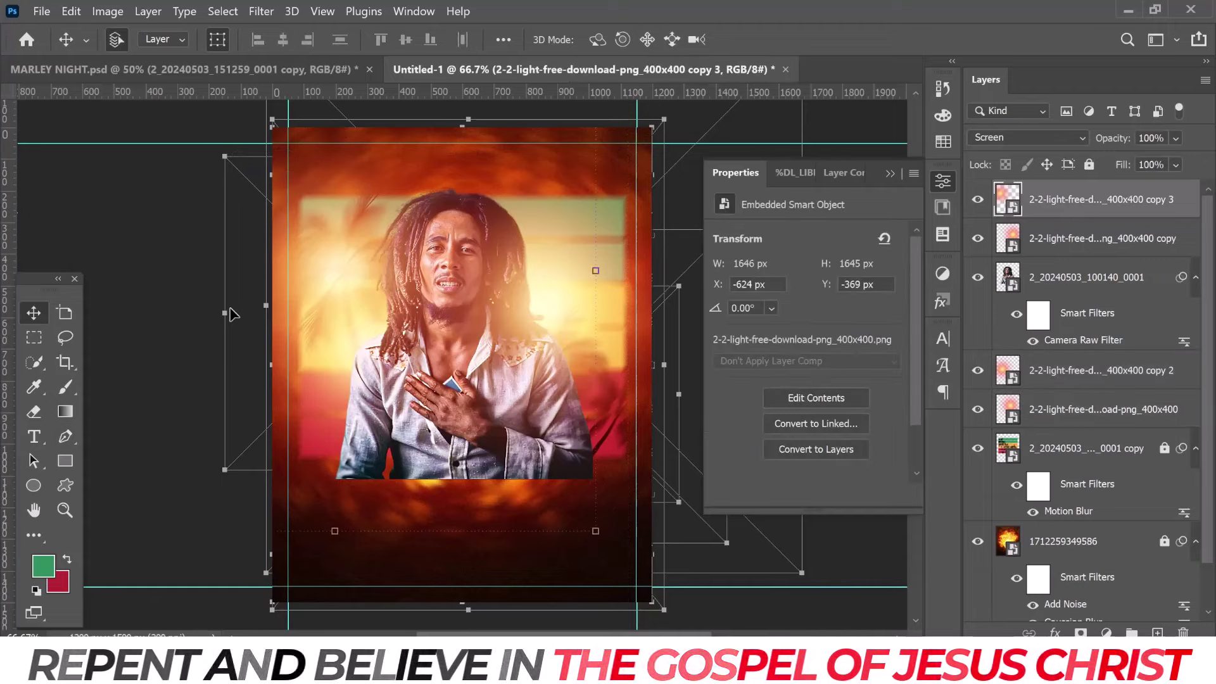
scroll(231, 315, "up", 1)
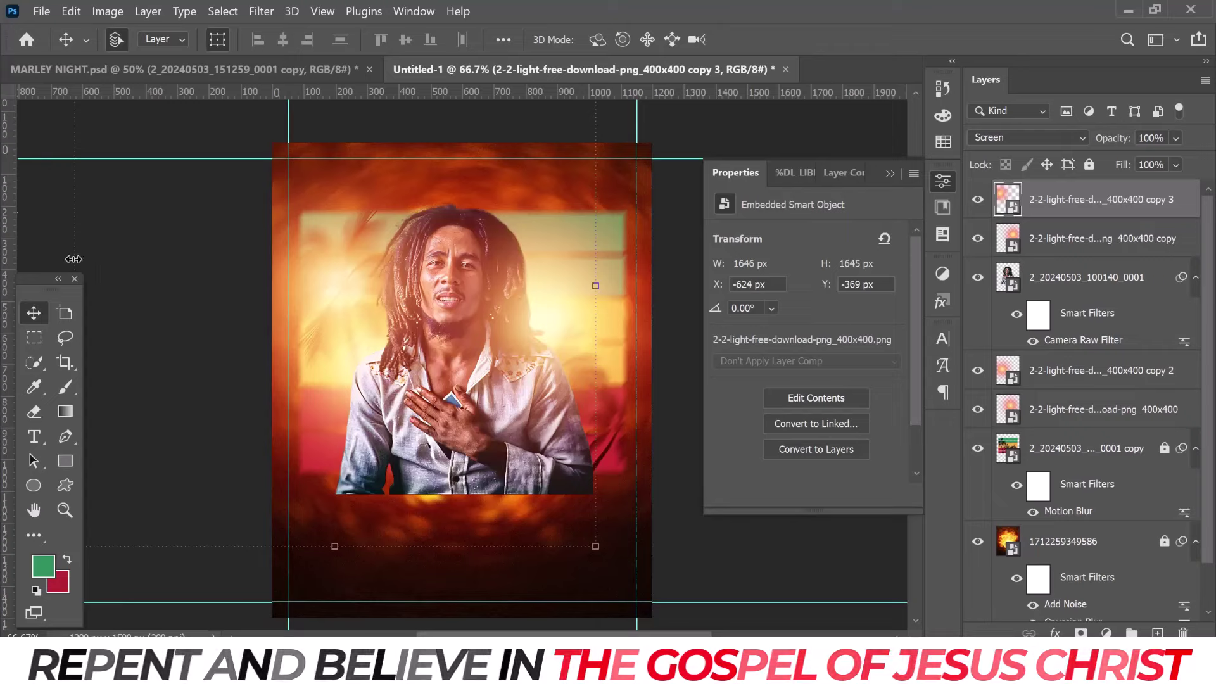
key("ctrl+t")
left_click_drag(149, 264, 345, 275)
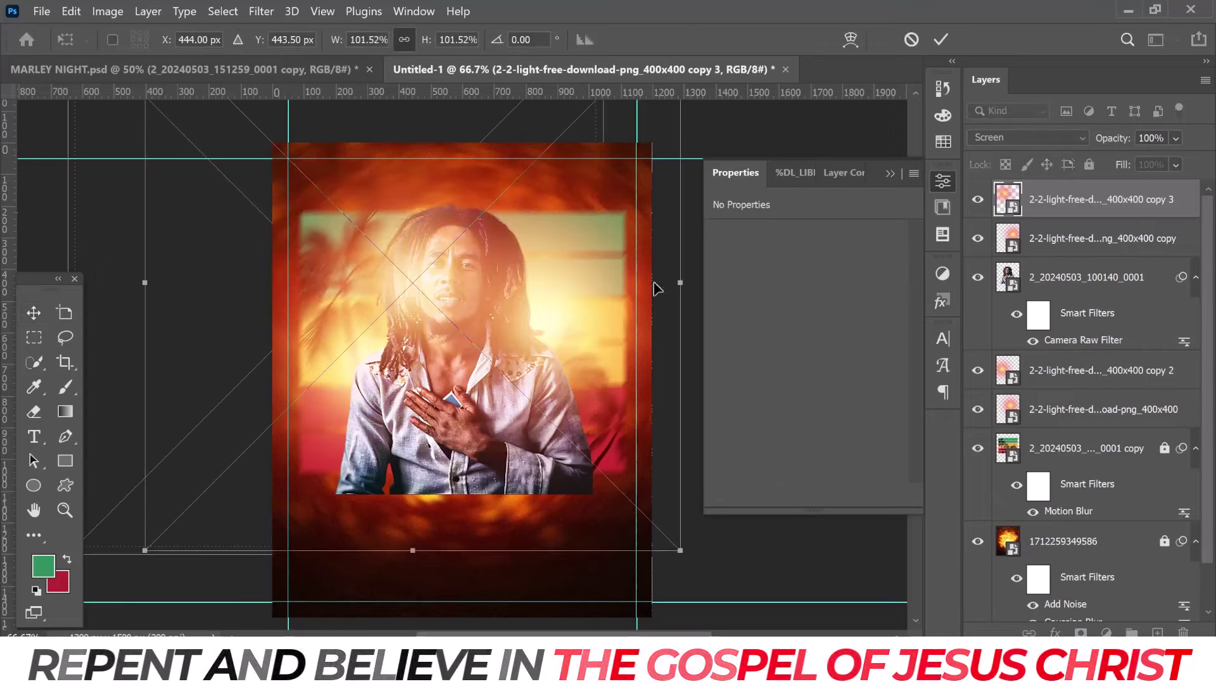
mouse_move(525, 281)
left_mouse_down()
mouse_move(316, 282)
mouse_move(375, 302)
mouse_move(367, 325)
mouse_move(358, 270)
mouse_move(370, 305)
mouse_move(359, 295)
left_mouse_up()
key("Return")
- Review the layer stack and select the Marley portrait layer
scroll(675, 320, "down", 1)
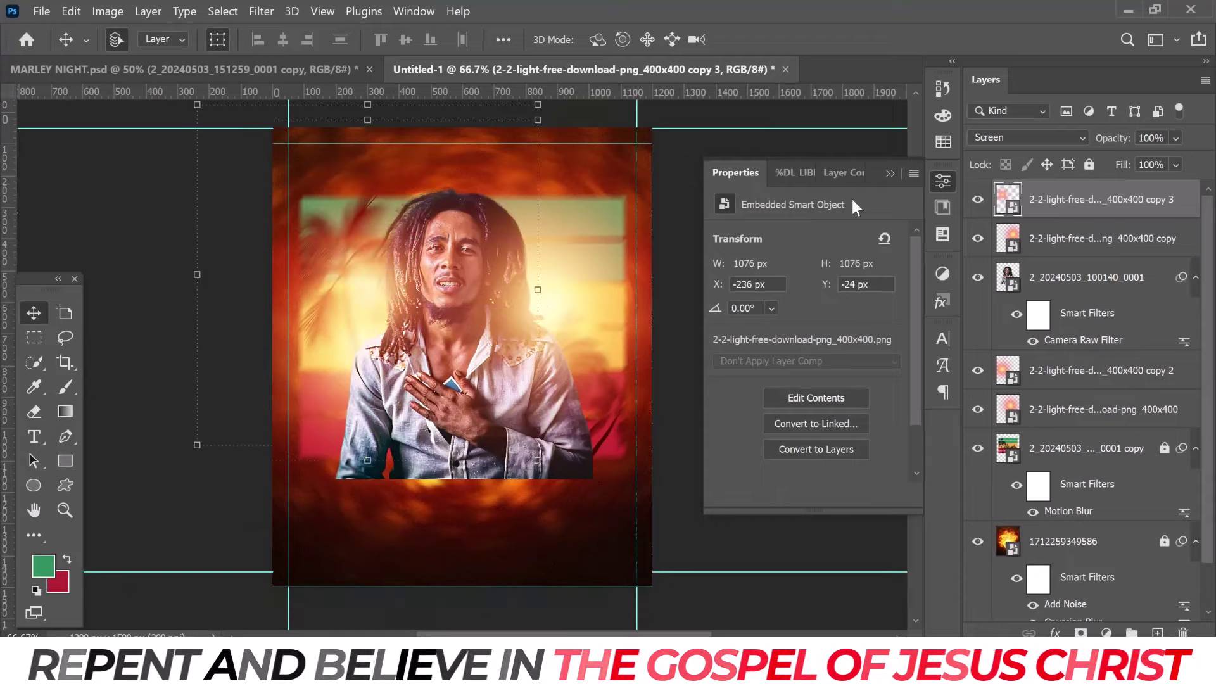
scroll(851, 196, "down", 1)
left_click(890, 174)
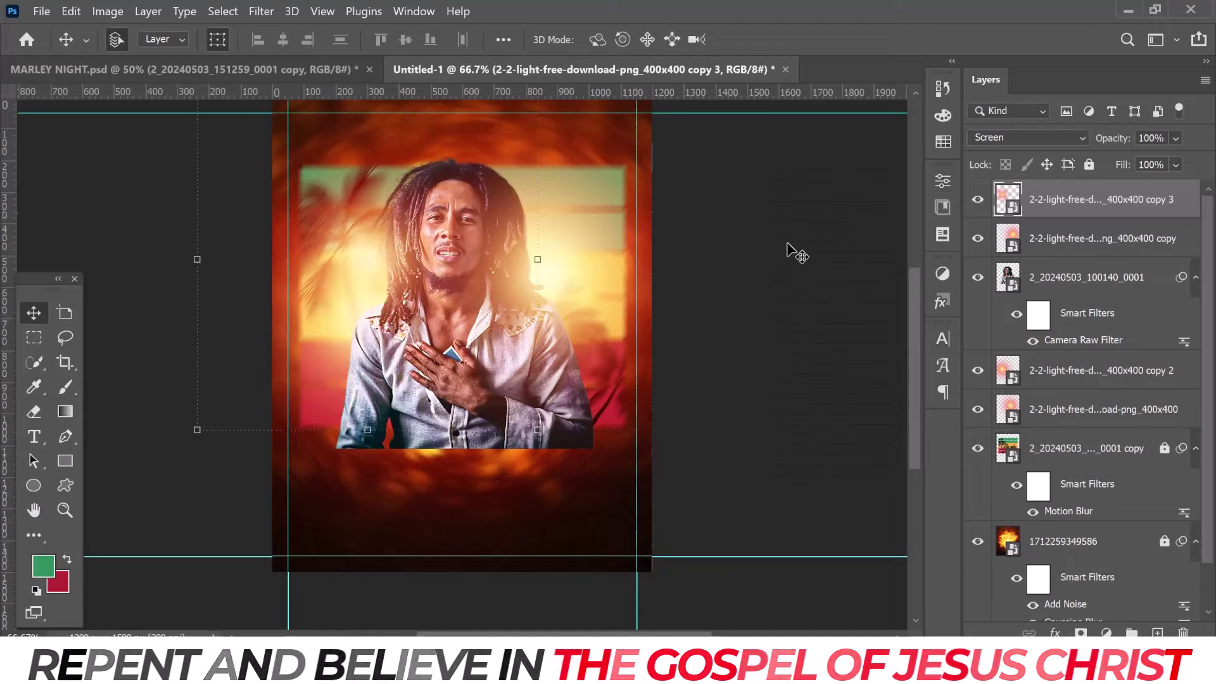
scroll(795, 252, "up", 1)
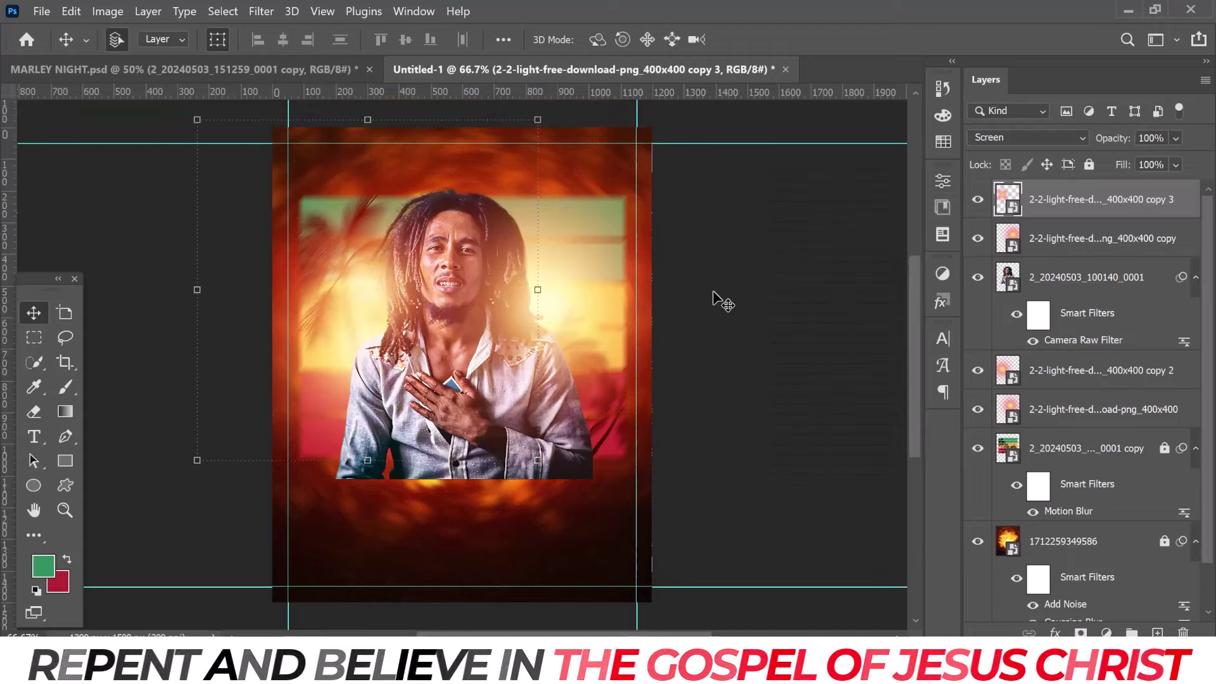
scroll(714, 299, "down", 1)
left_click(533, 418)
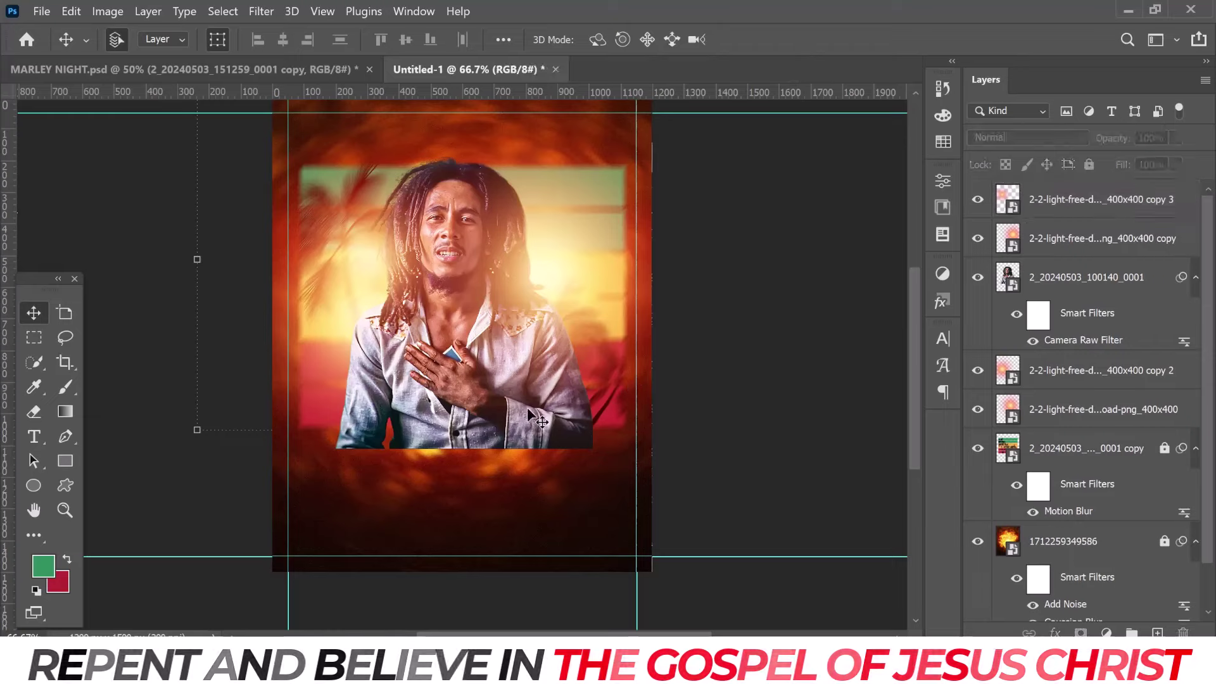
left_click(1089, 288)
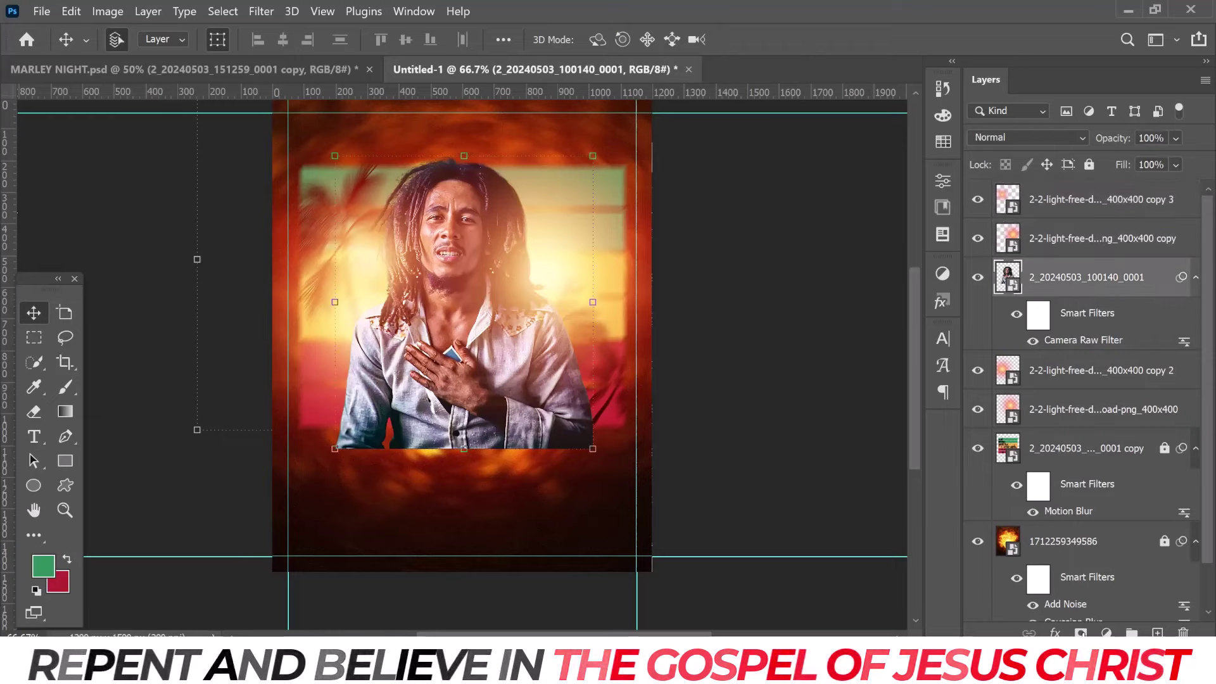
- Mask the portrait and paint black with a soft brush across its lower shirt area
left_click(1080, 632)
left_click(65, 388)
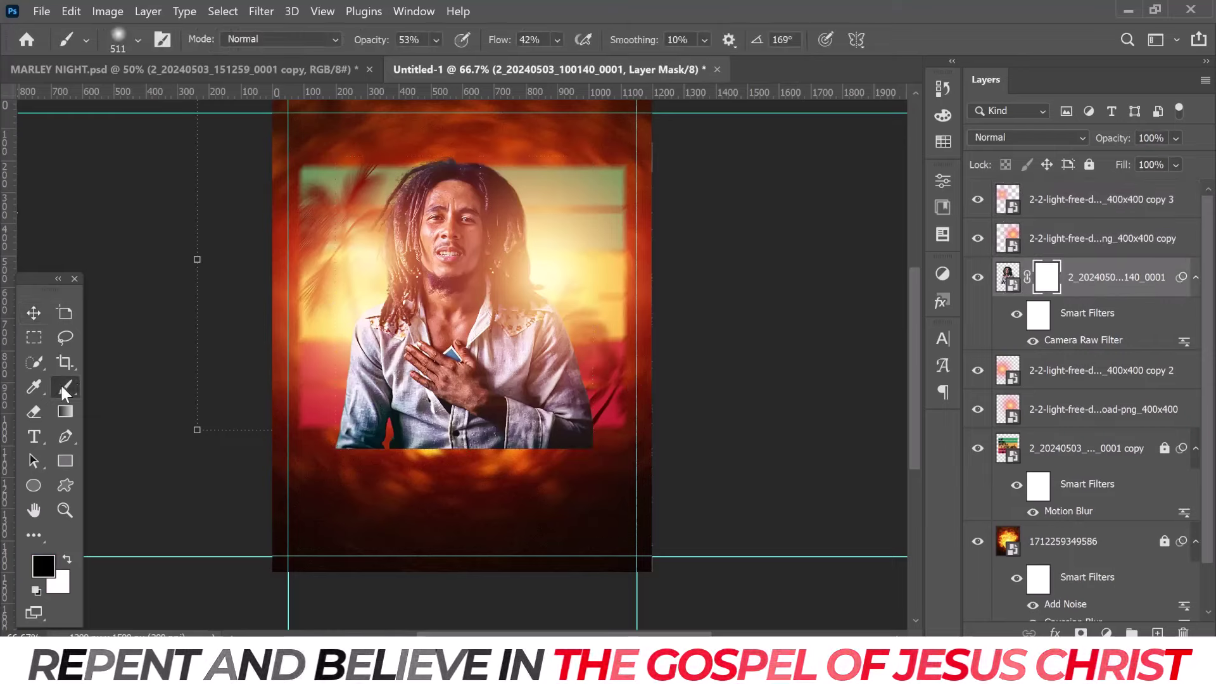
scroll(481, 397, "down", 2)
scroll(531, 422, "down", 1)
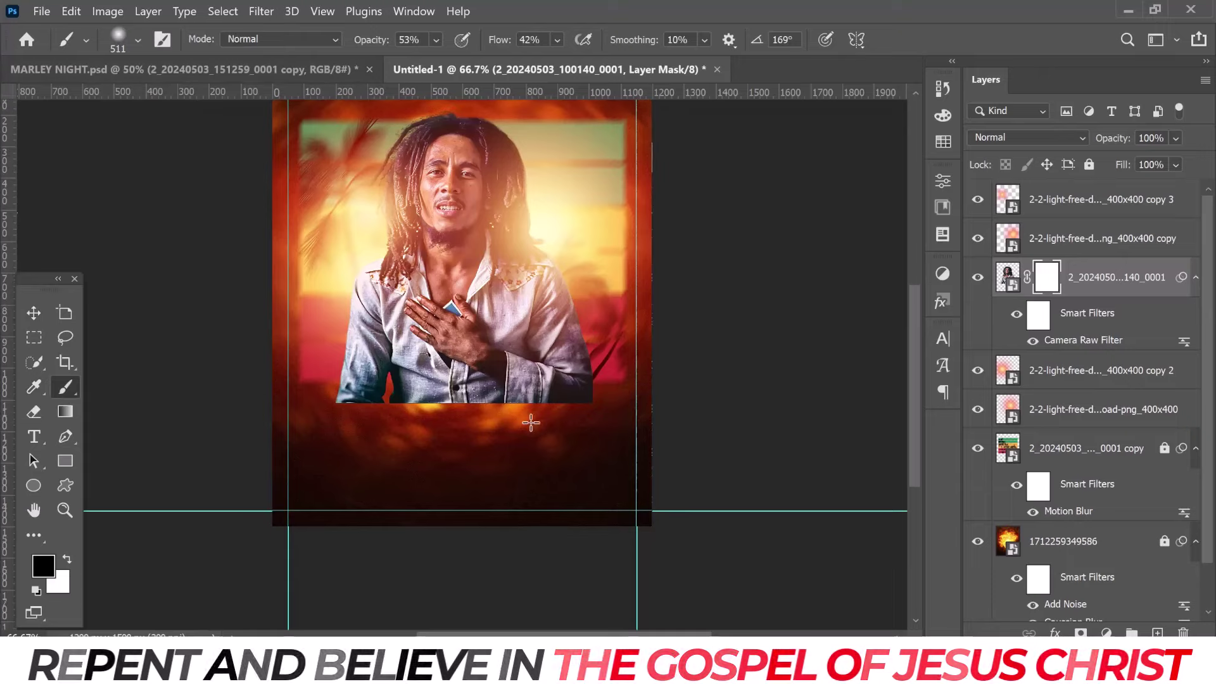
mouse_move(486, 441)
left_mouse_down()
mouse_move(622, 434)
mouse_move(570, 434)
left_mouse_up()
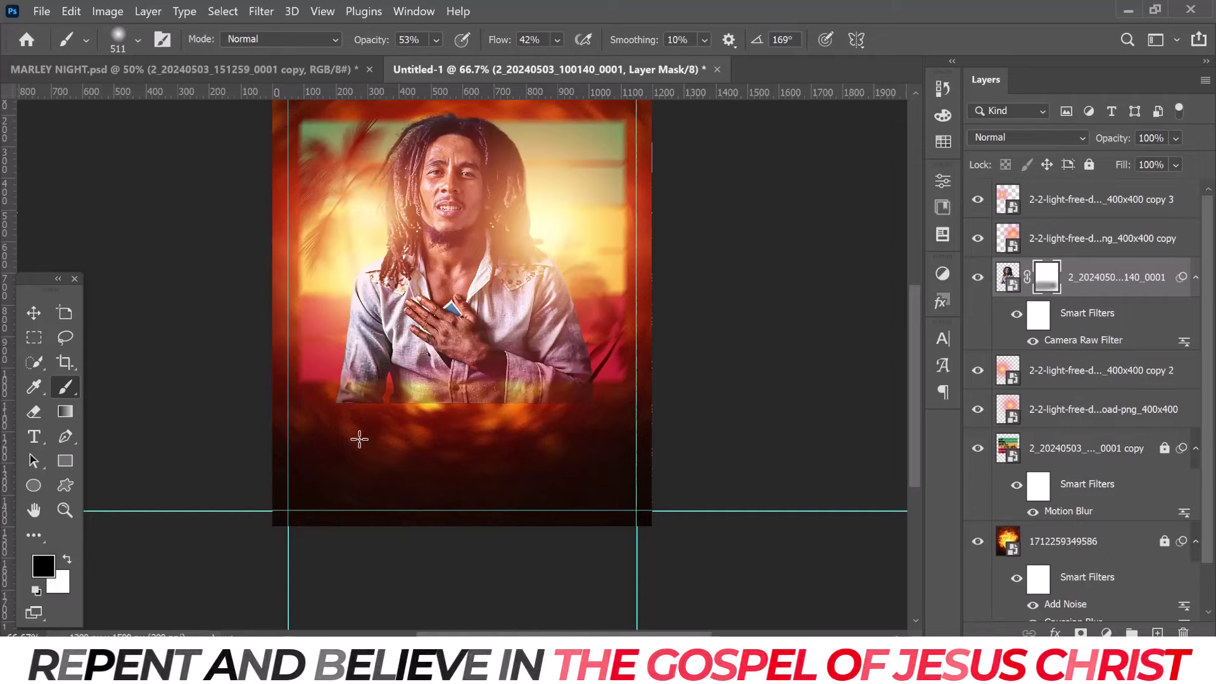
left_click_drag(483, 435, 579, 429)
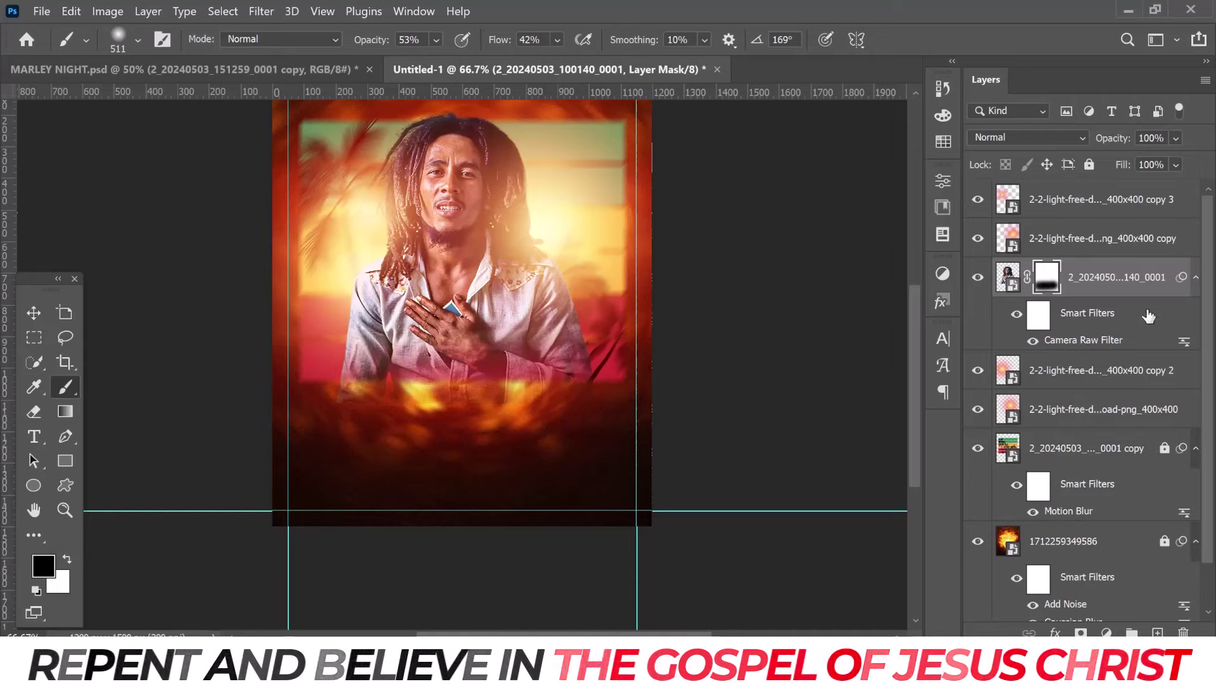
left_click(1110, 208)
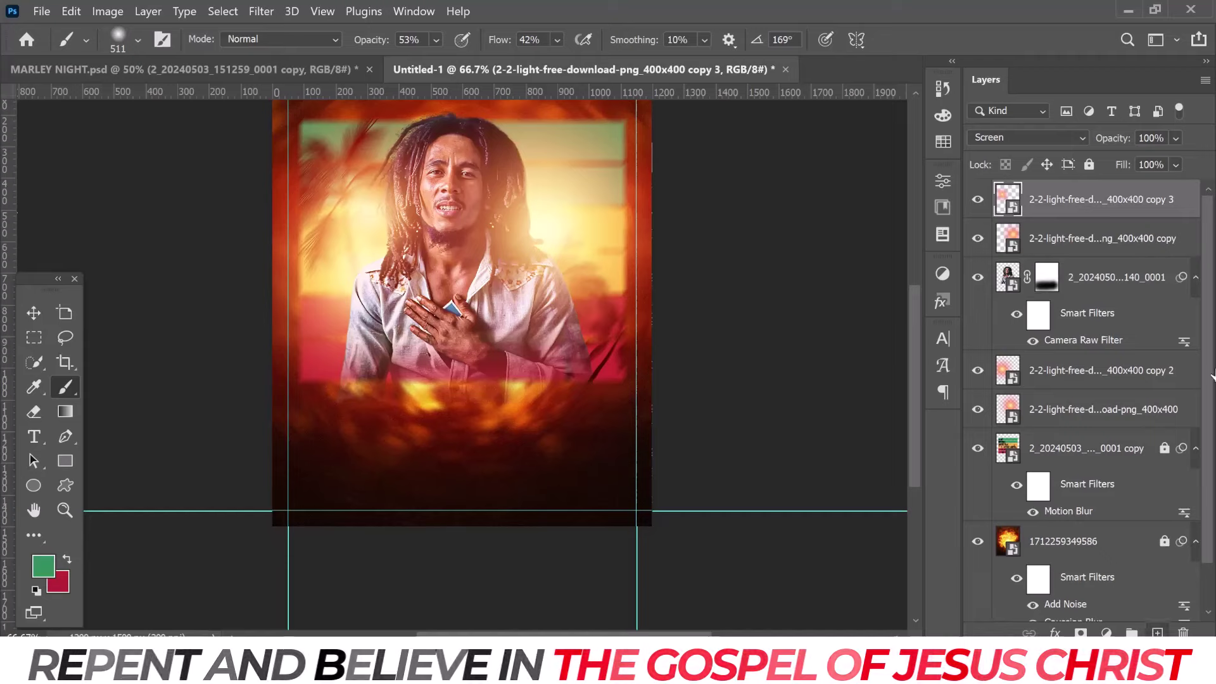
- On a new layer, paint sampled dark maroon with a large soft brush over the lower flyer
key("ctrl+shift+alt+n")
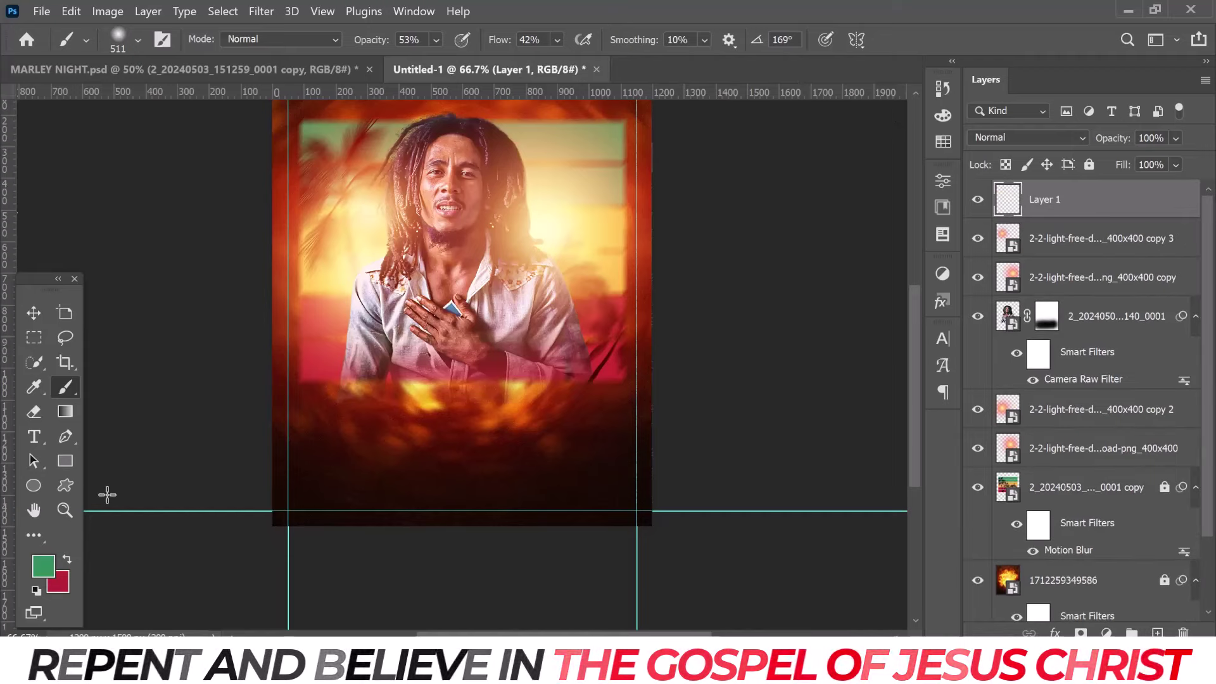
left_click(30, 387)
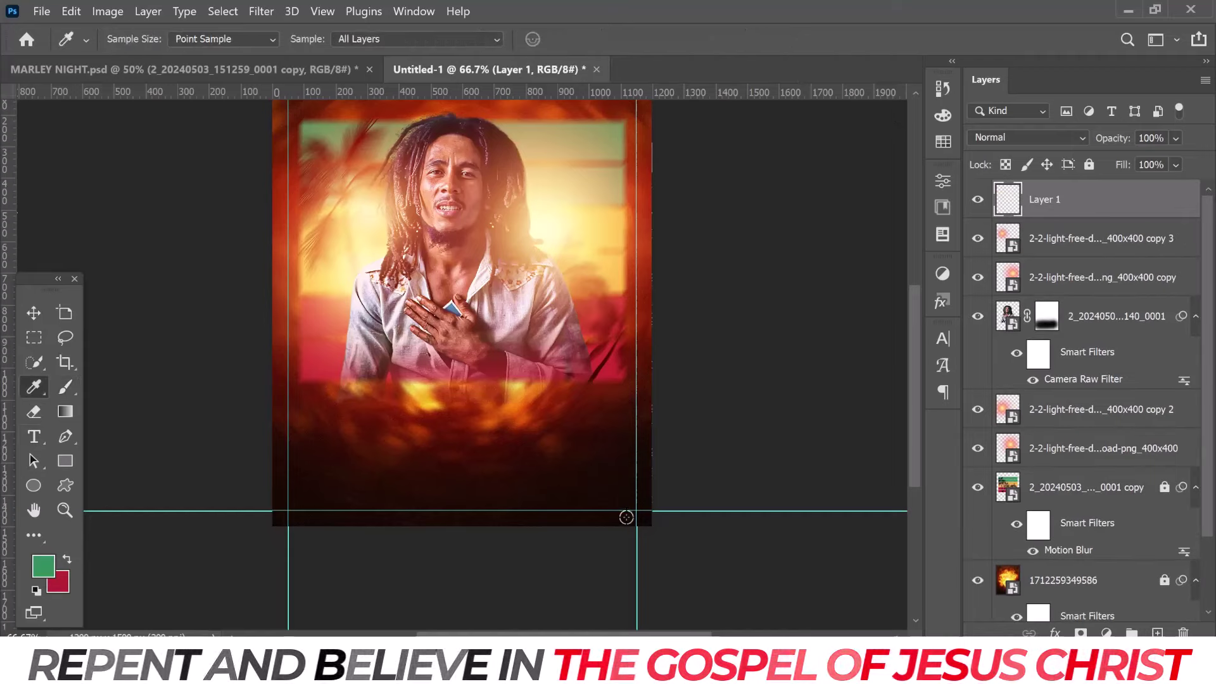
left_click(64, 387)
left_click(136, 38)
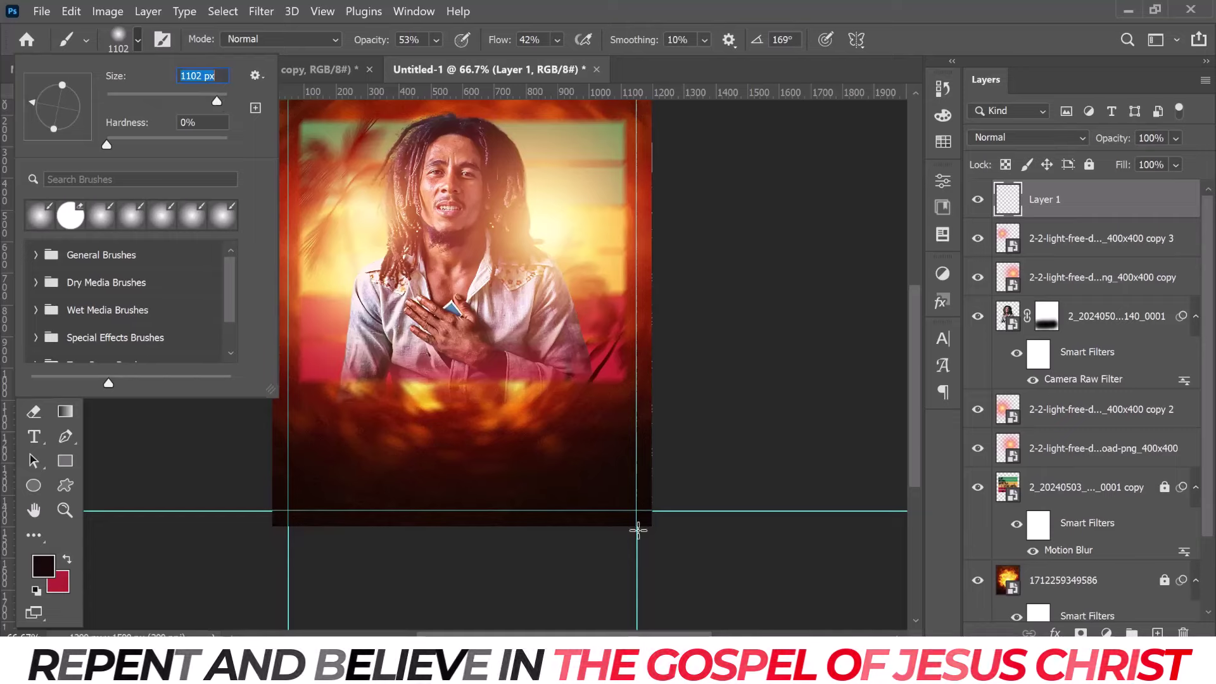
key("Return")
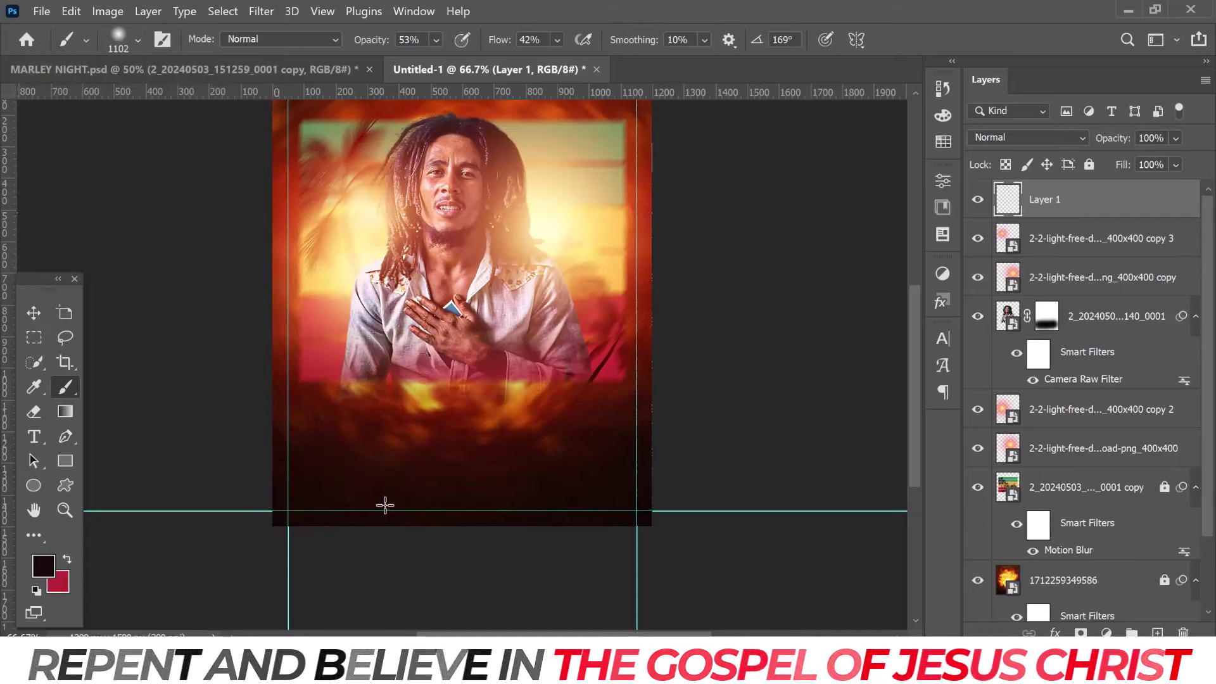
left_click_drag(385, 504, 340, 496)
mouse_move(556, 496)
left_mouse_down()
mouse_move(340, 483)
mouse_move(519, 487)
mouse_move(311, 492)
left_mouse_up()
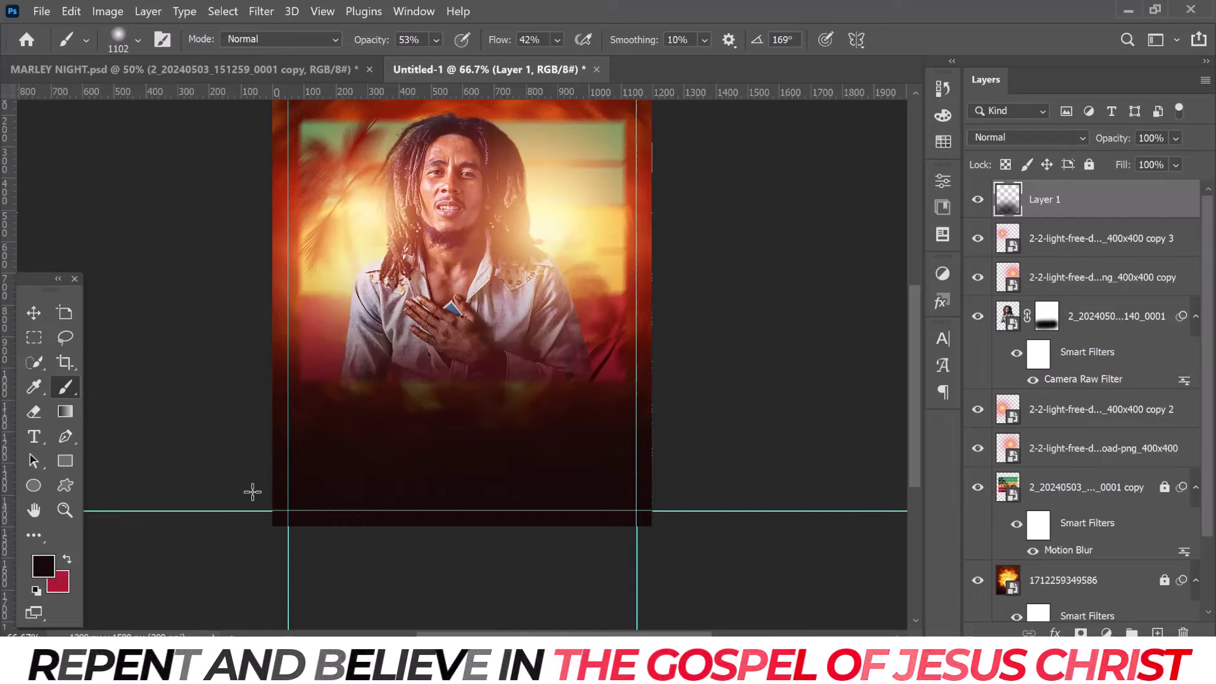
- Move the dark paint layer just above the portrait and shrink the brush to 495 px
key("v")
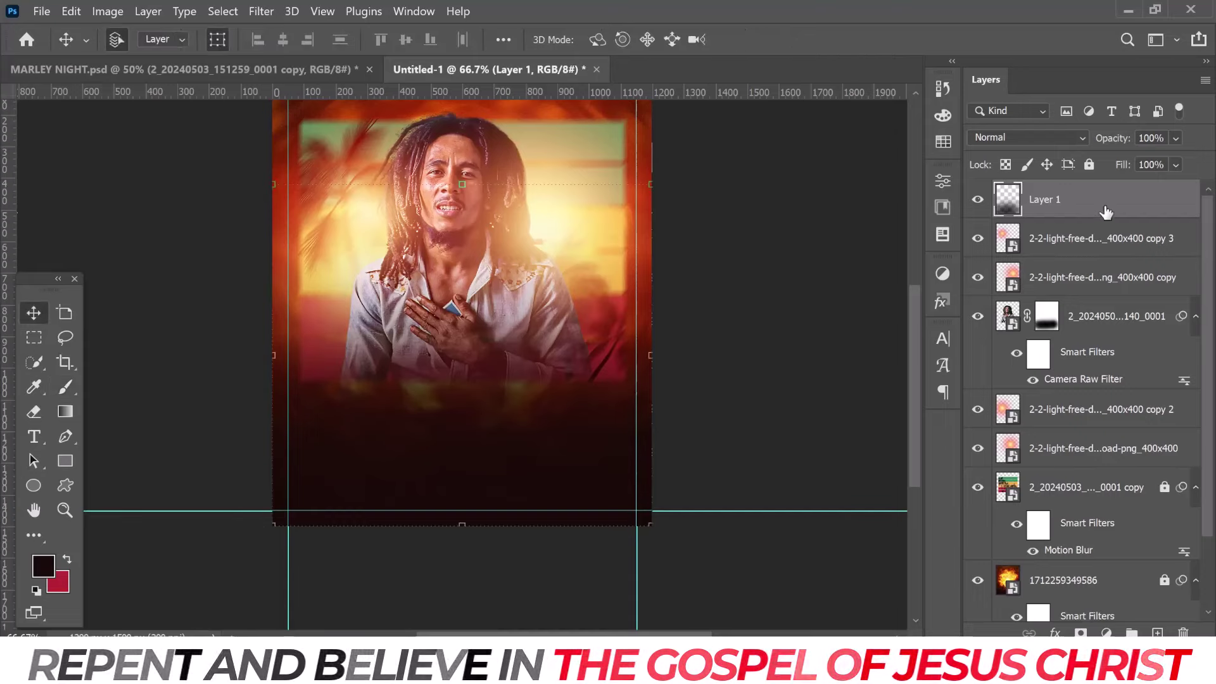
left_click_drag(1106, 211, 1087, 300)
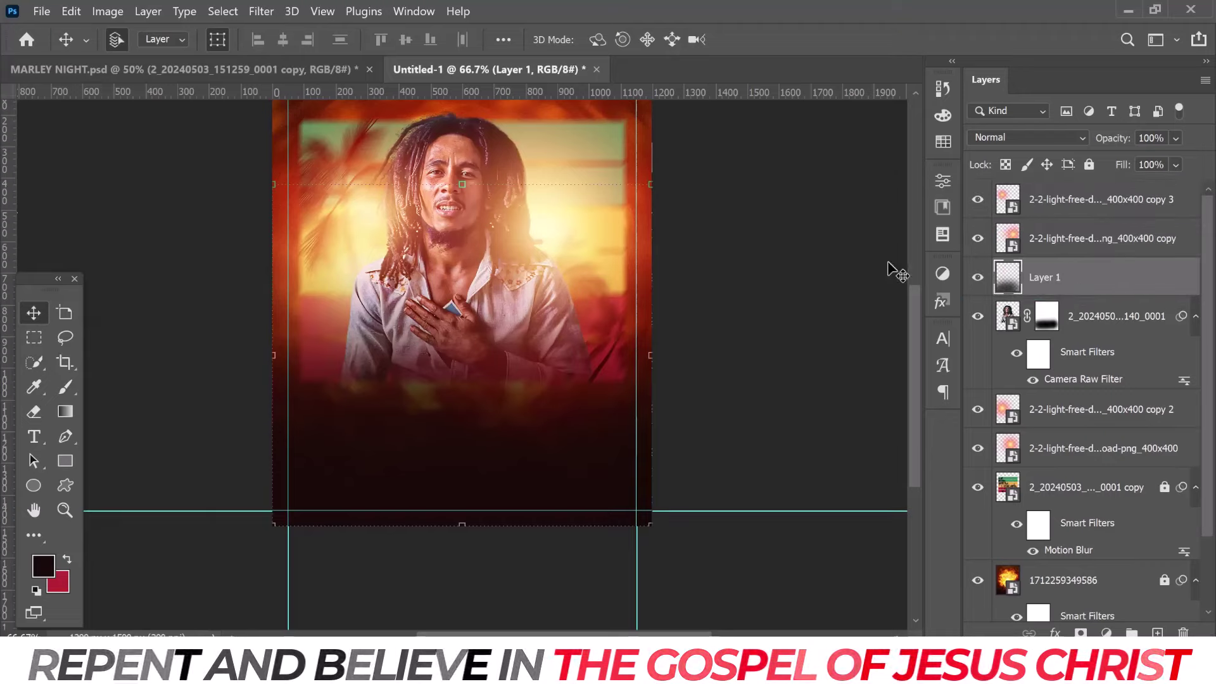
left_click(62, 391)
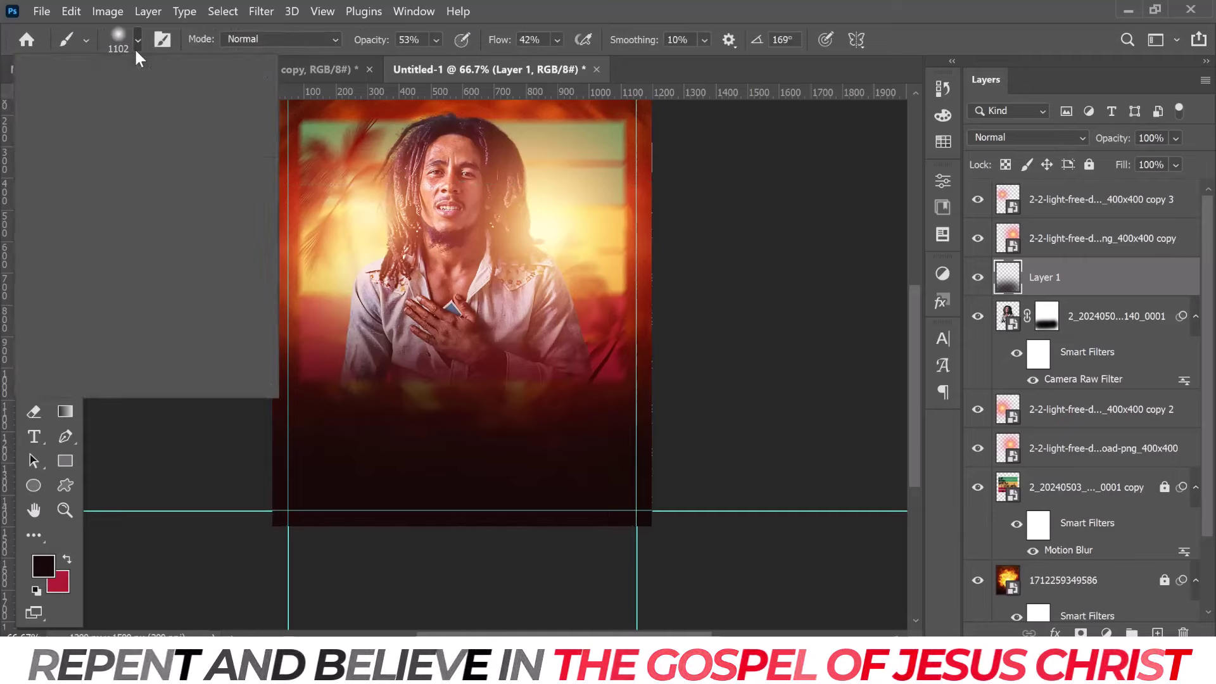
left_click(137, 40)
left_click_drag(225, 101, 215, 101)
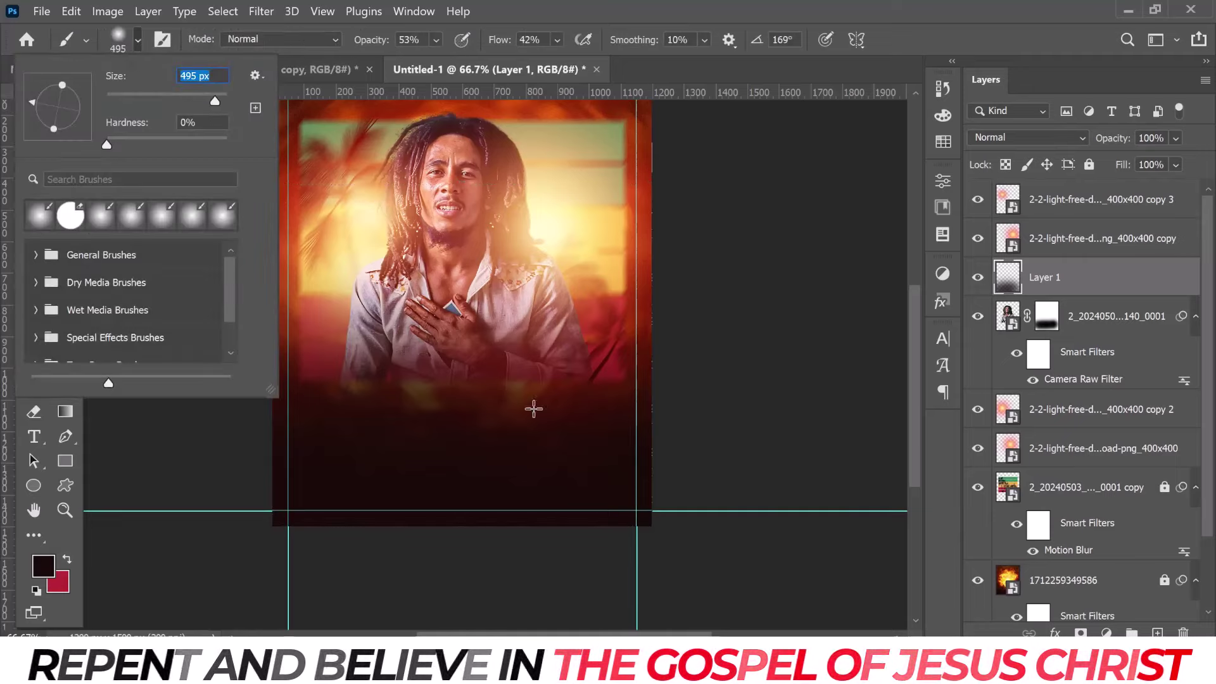
key("Return")
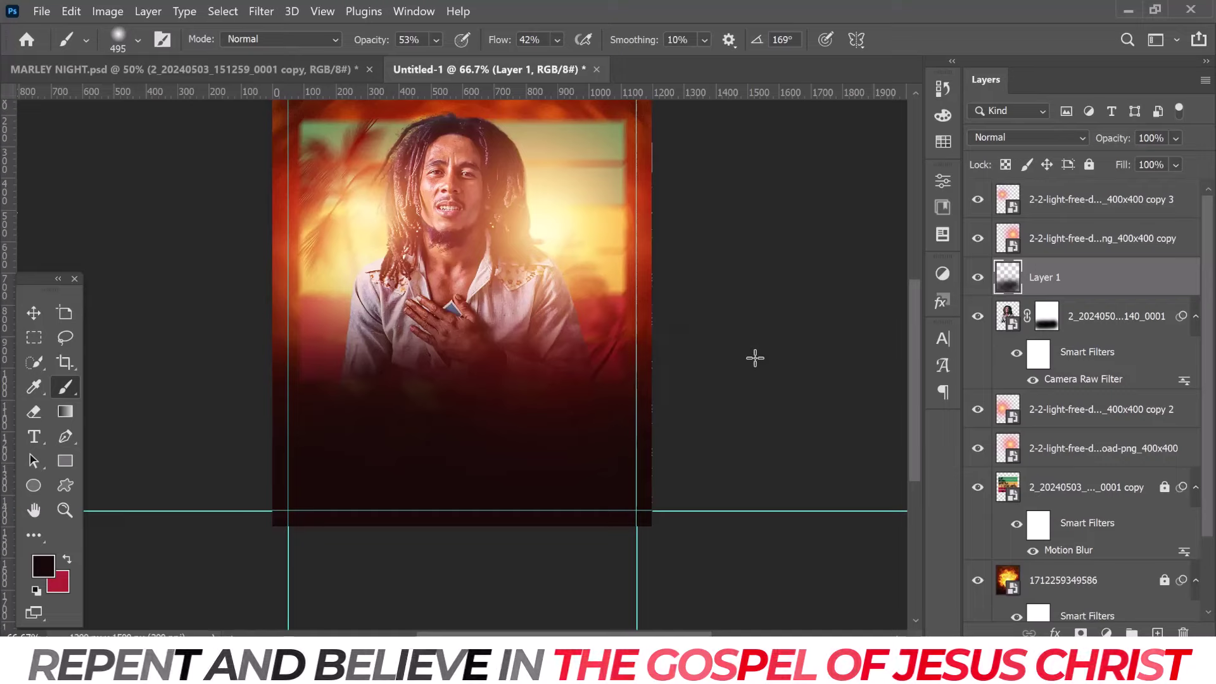
- Select the topmost light flare layer with the Move tool active
scroll(754, 358, "up", 1)
scroll(754, 354, "up", 1)
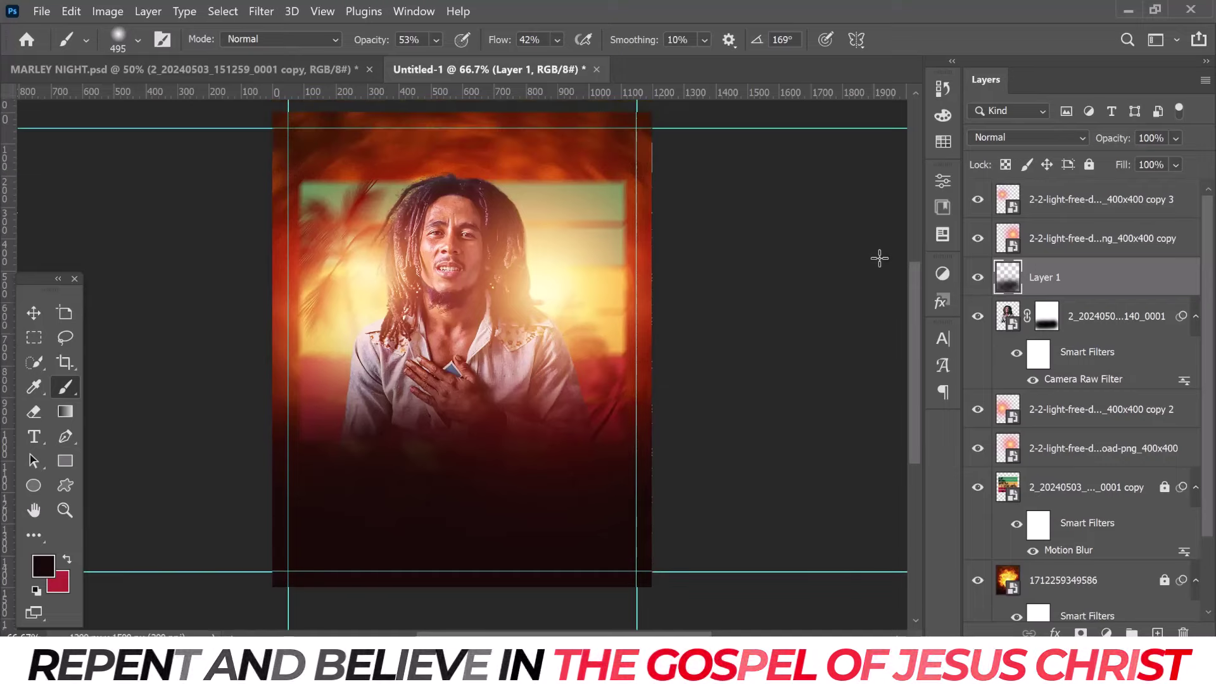
left_click(34, 314)
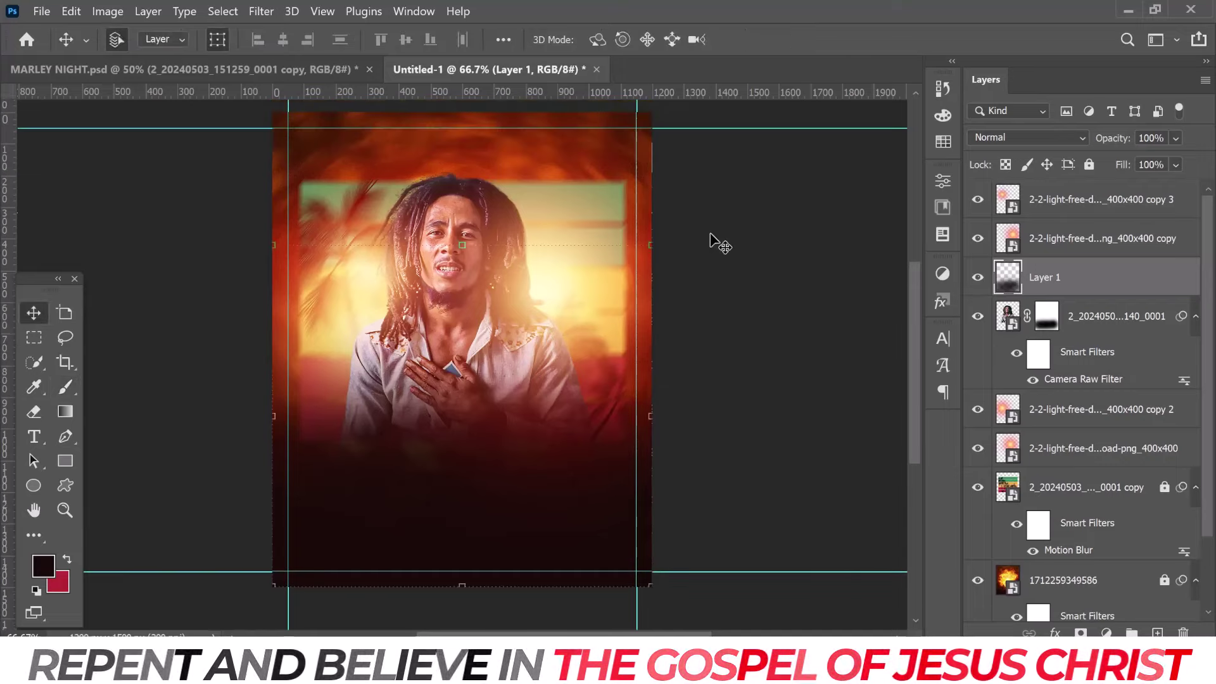
scroll(486, 193, "up", 1)
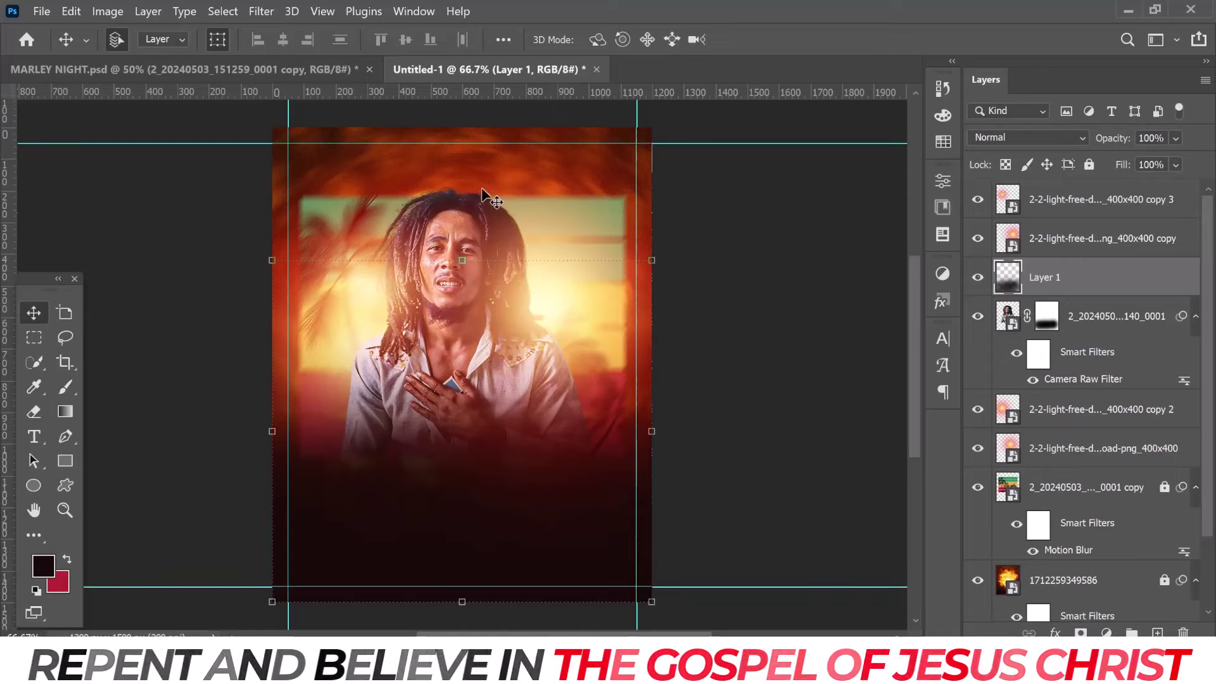
left_click(1087, 208)
- Group every layer from the top flare down to the fire image as BG and lock it
left_click(1086, 589, "shift")
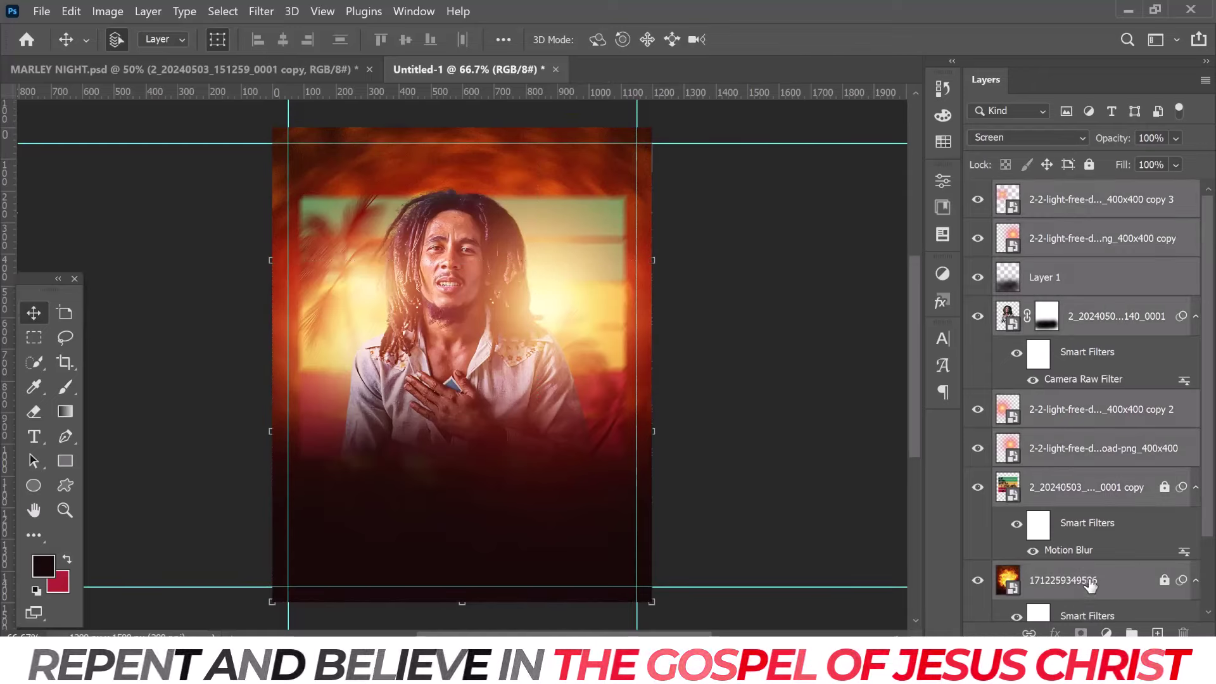
key("ctrl+g")
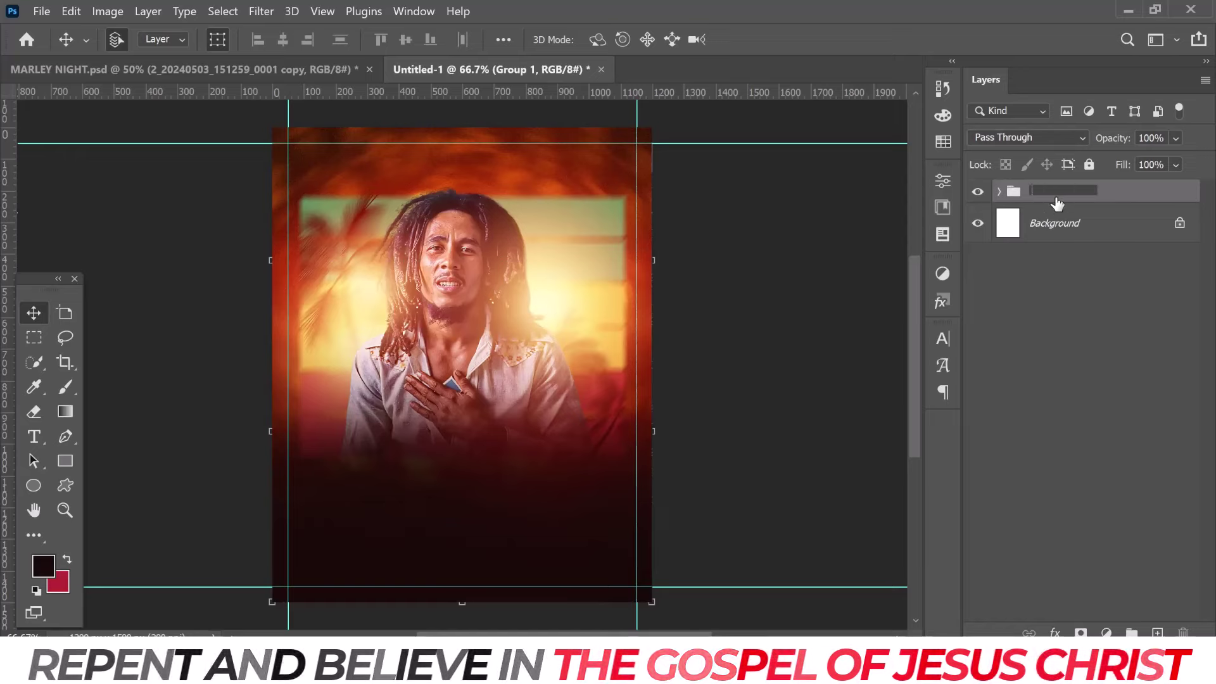
type("BG")
key("Return")
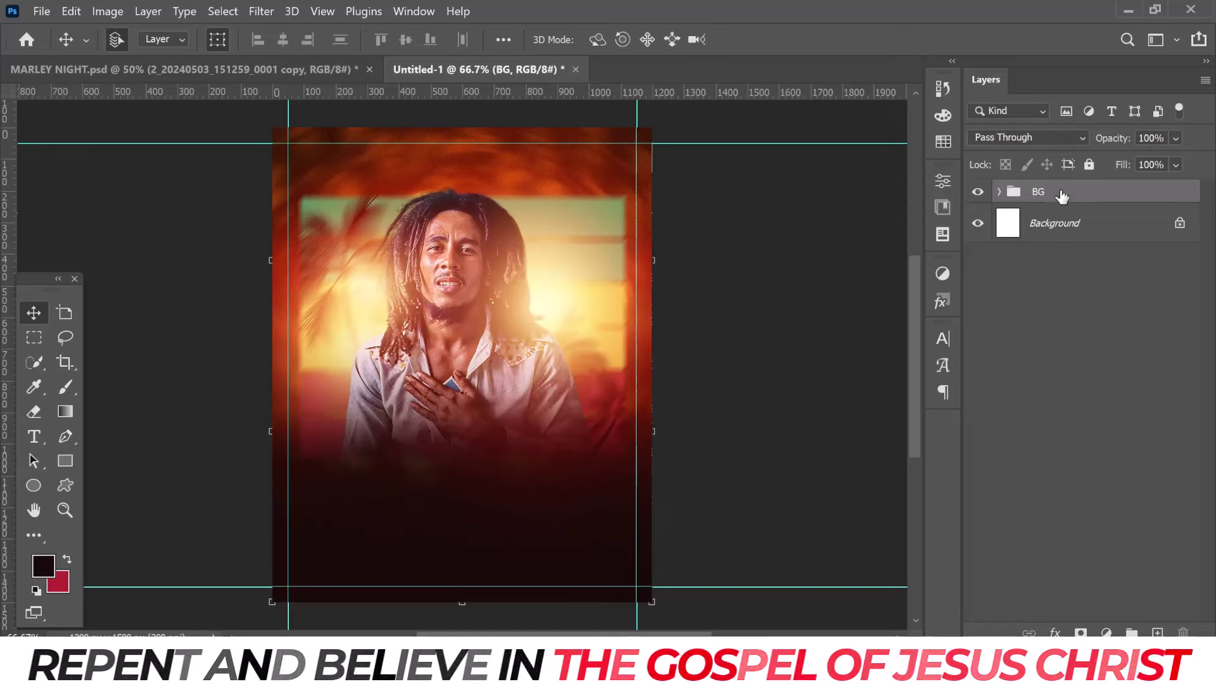
left_click(1088, 165)
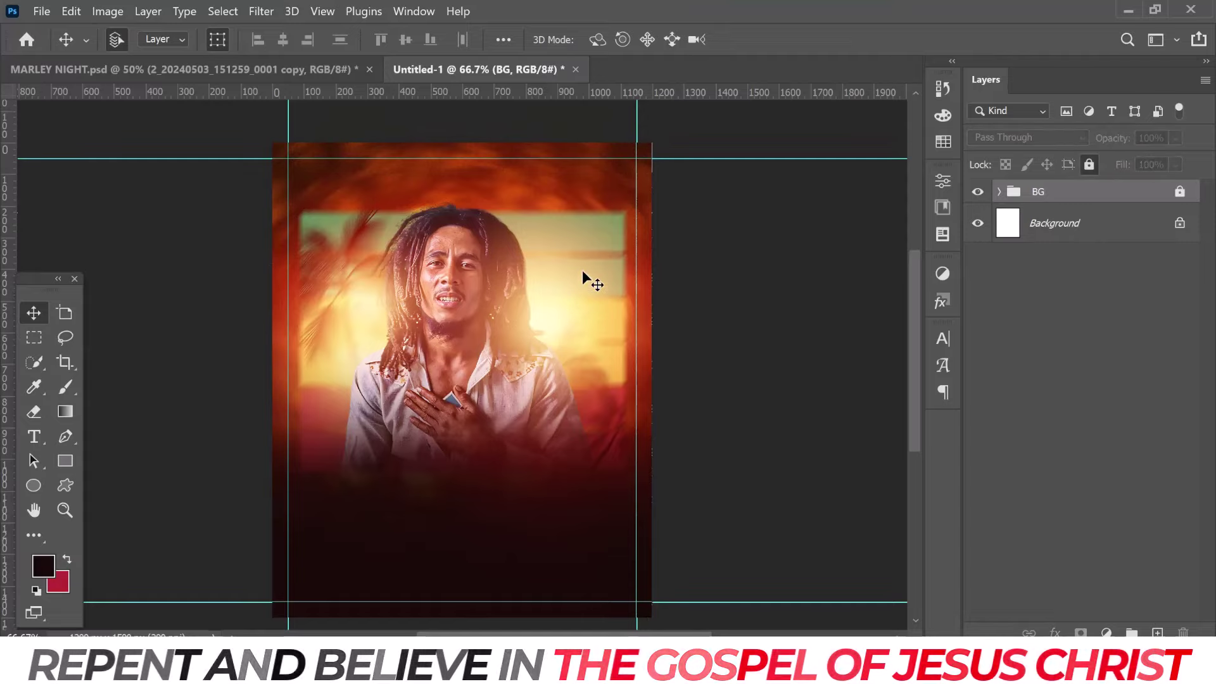
scroll(582, 269, "down", 1)
scroll(526, 235, "down", 1)
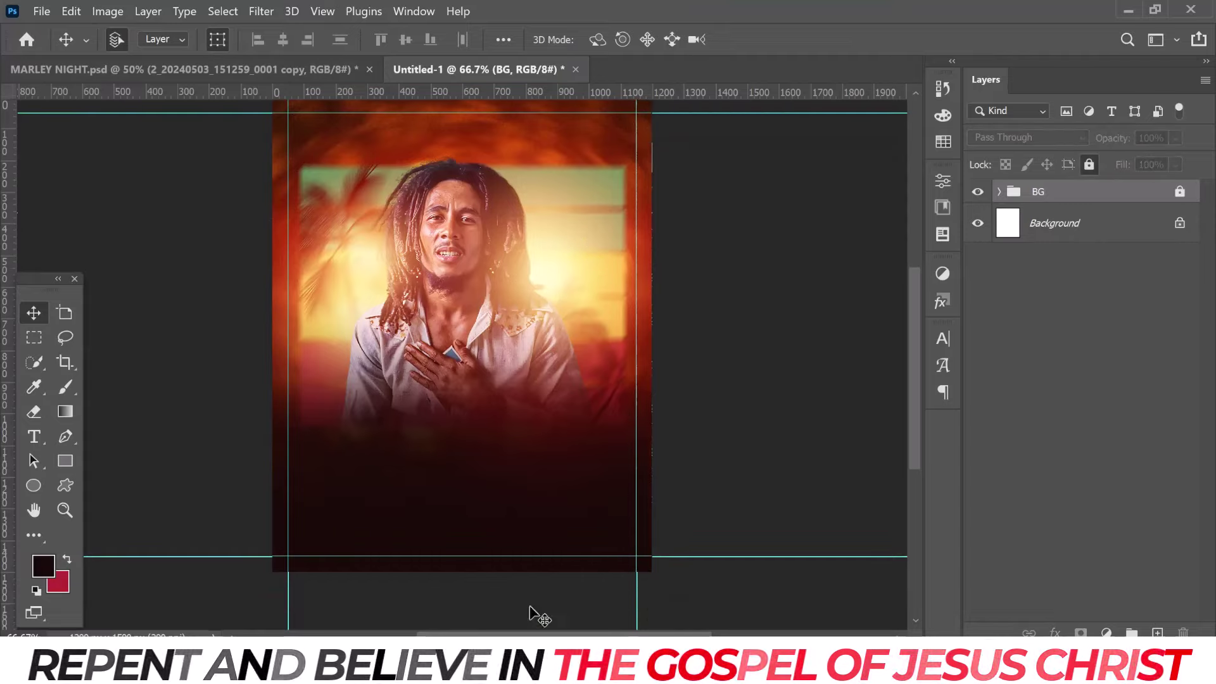
left_click(818, 534)
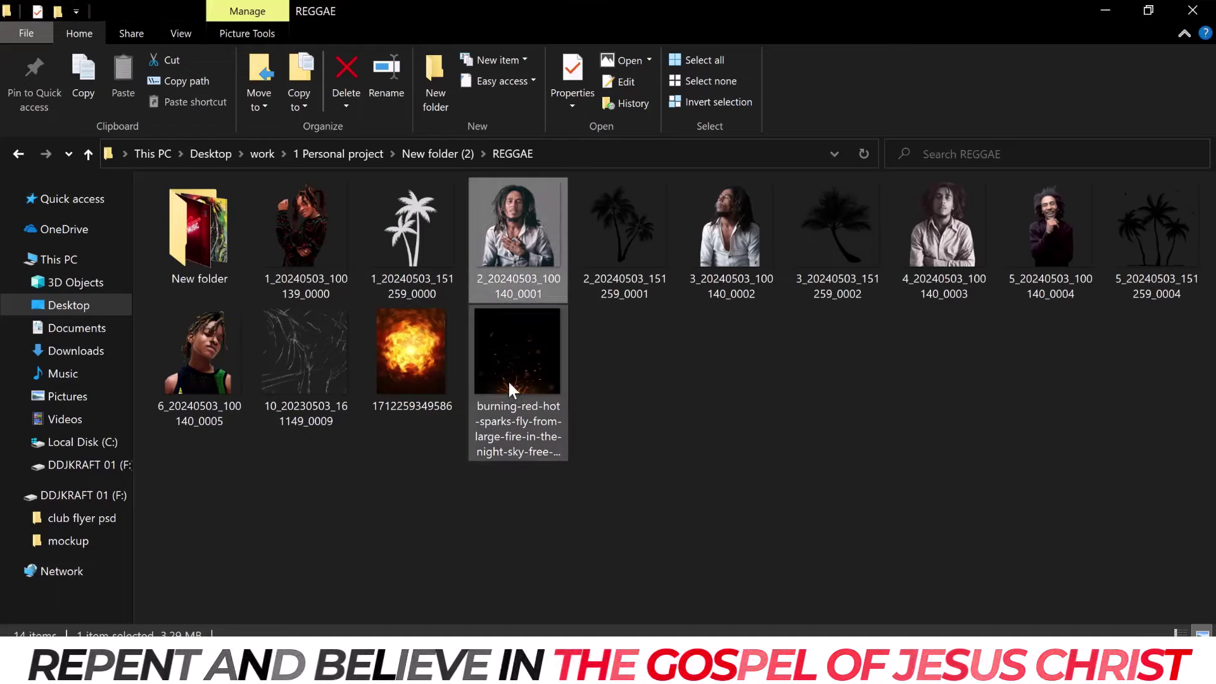
- Drag the burning-red-hot-sparks image from the REGGAE folder onto the Photoshop canvas
mouse_move(508, 379)
left_mouse_down()
mouse_move(686, 601)
mouse_move(448, 433)
left_mouse_up()
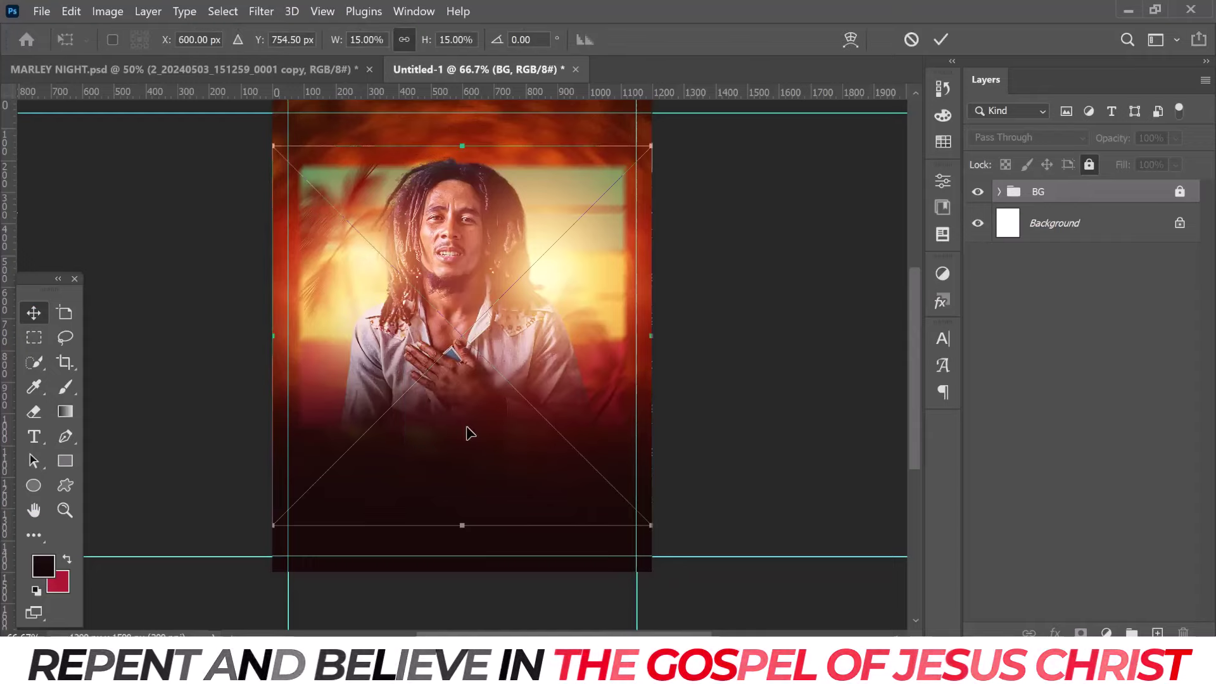
- Place the sparks low on the flyer in Screen mode, masked off the top and palm leaves
left_click_drag(469, 423, 479, 430)
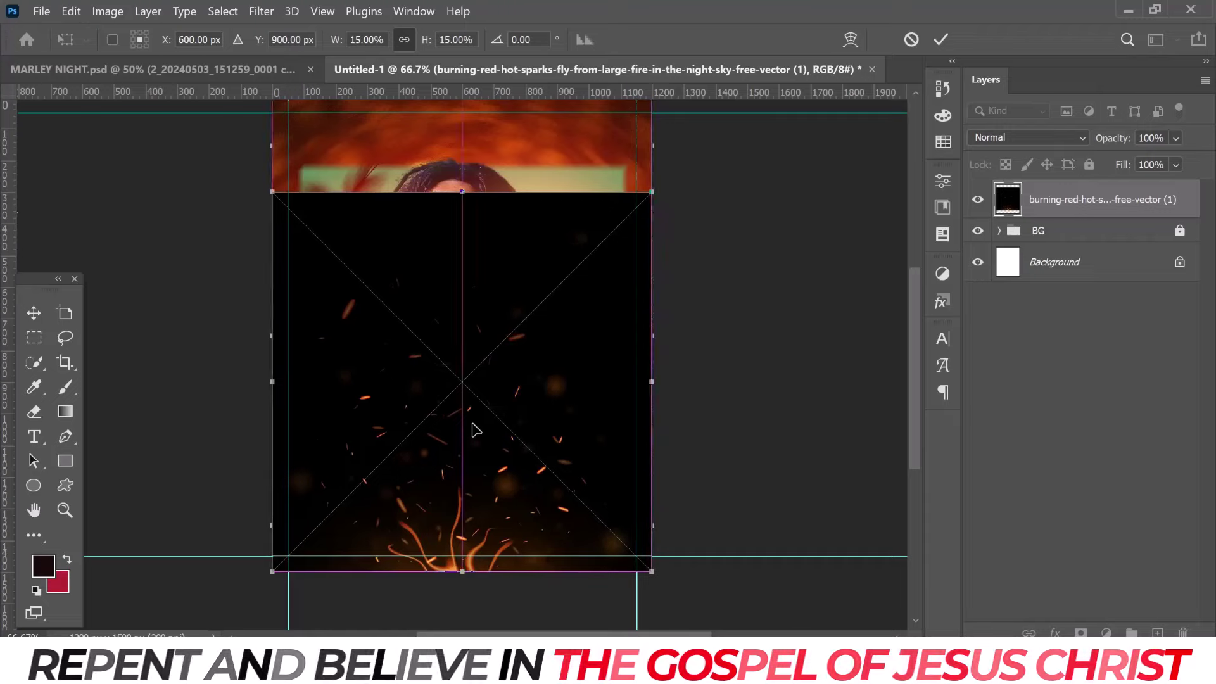
key("Return")
left_click(1025, 138)
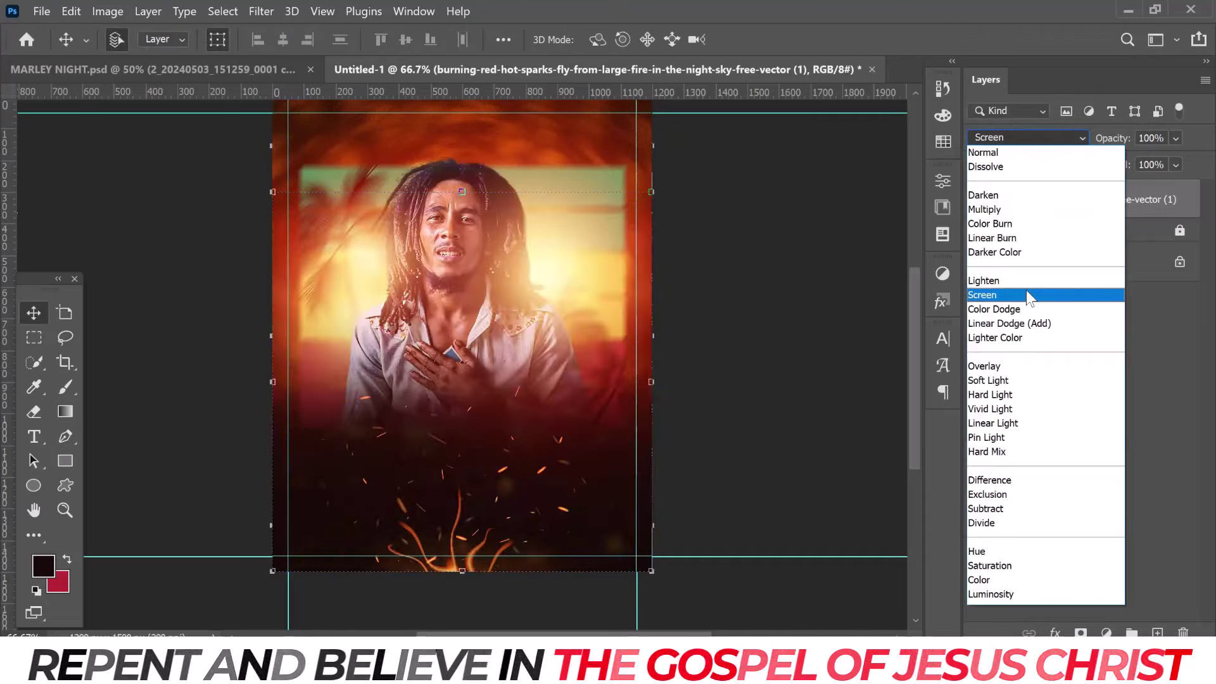
left_click(1025, 292)
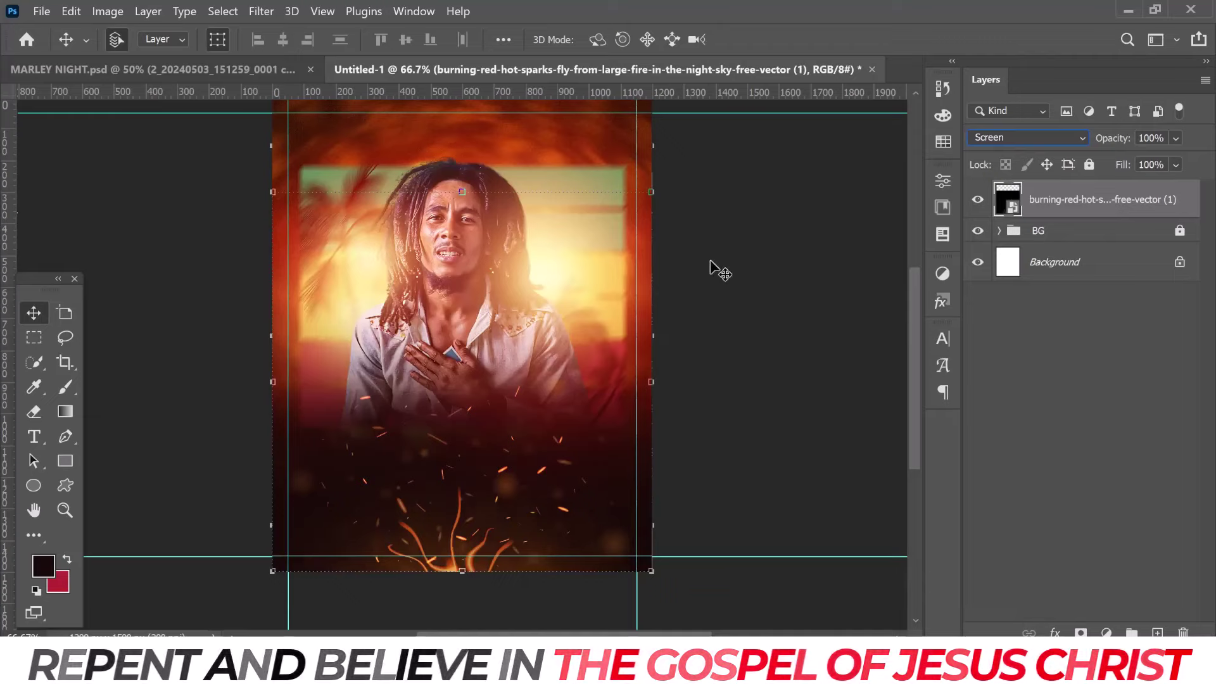
left_click(1080, 632)
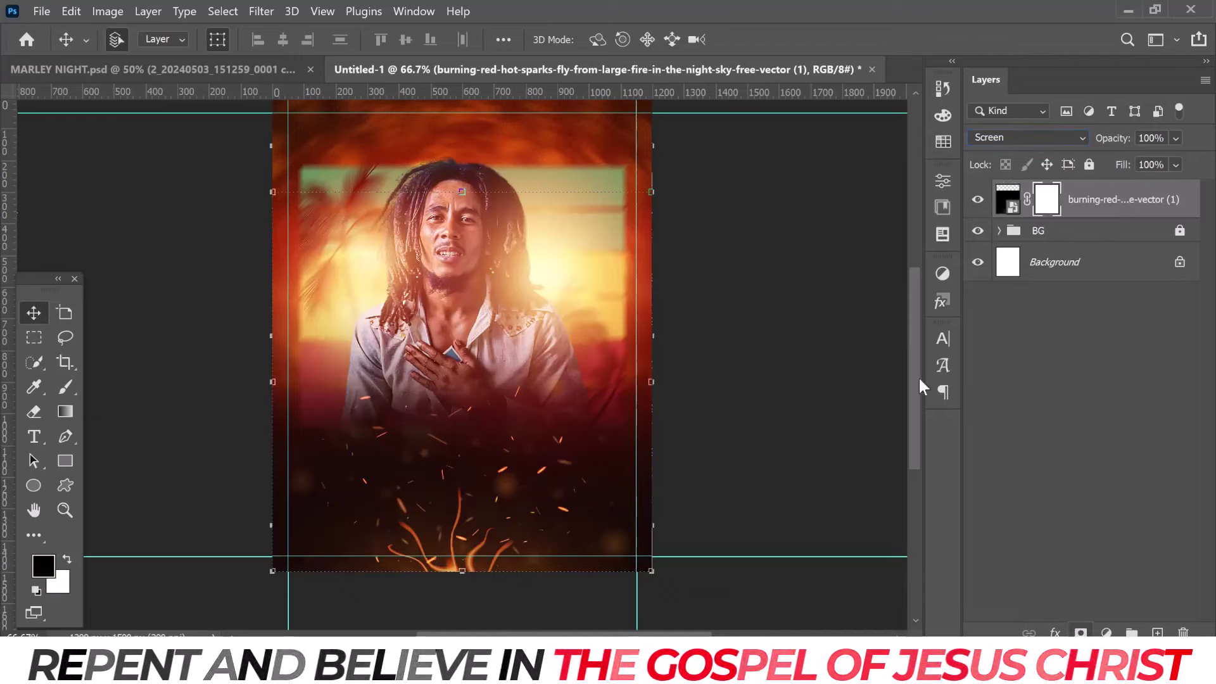
left_click(65, 386)
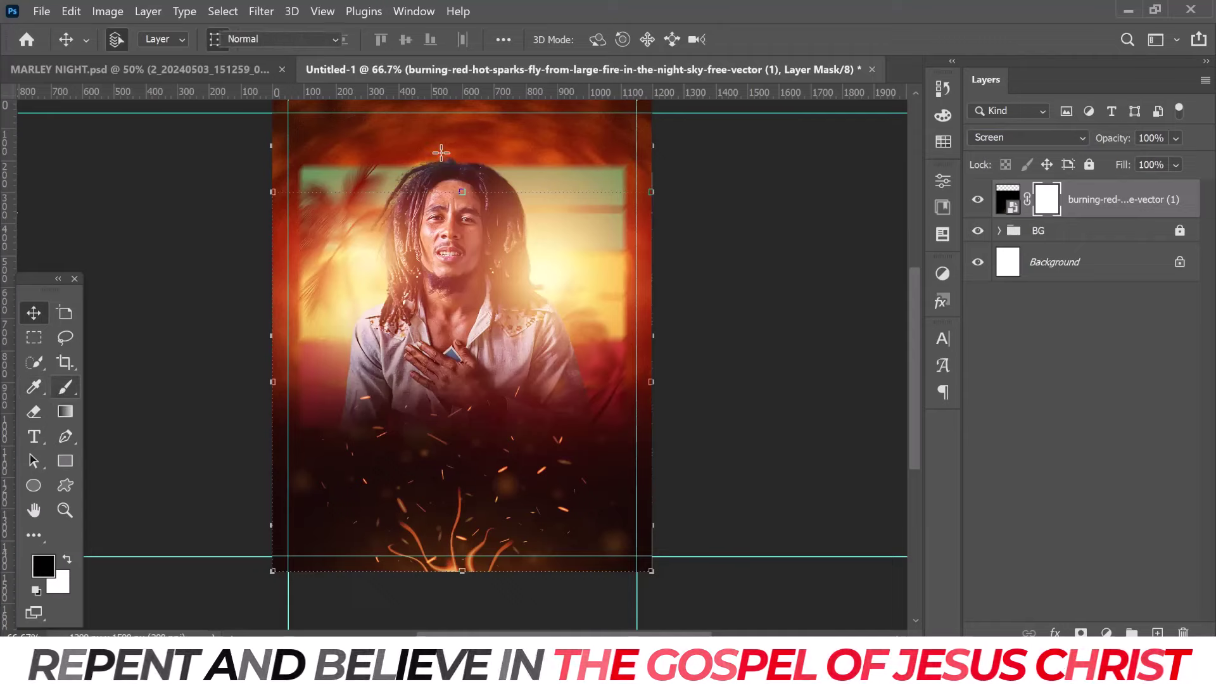
left_click_drag(519, 195, 651, 212)
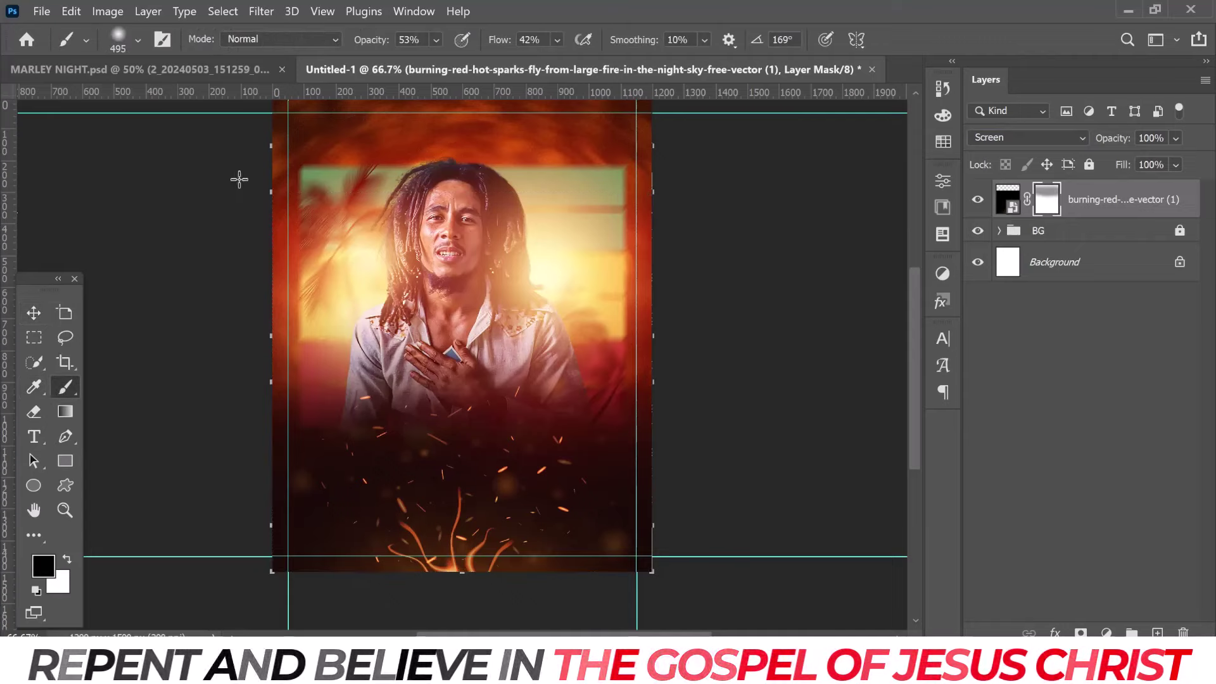
left_click_drag(239, 176, 386, 221)
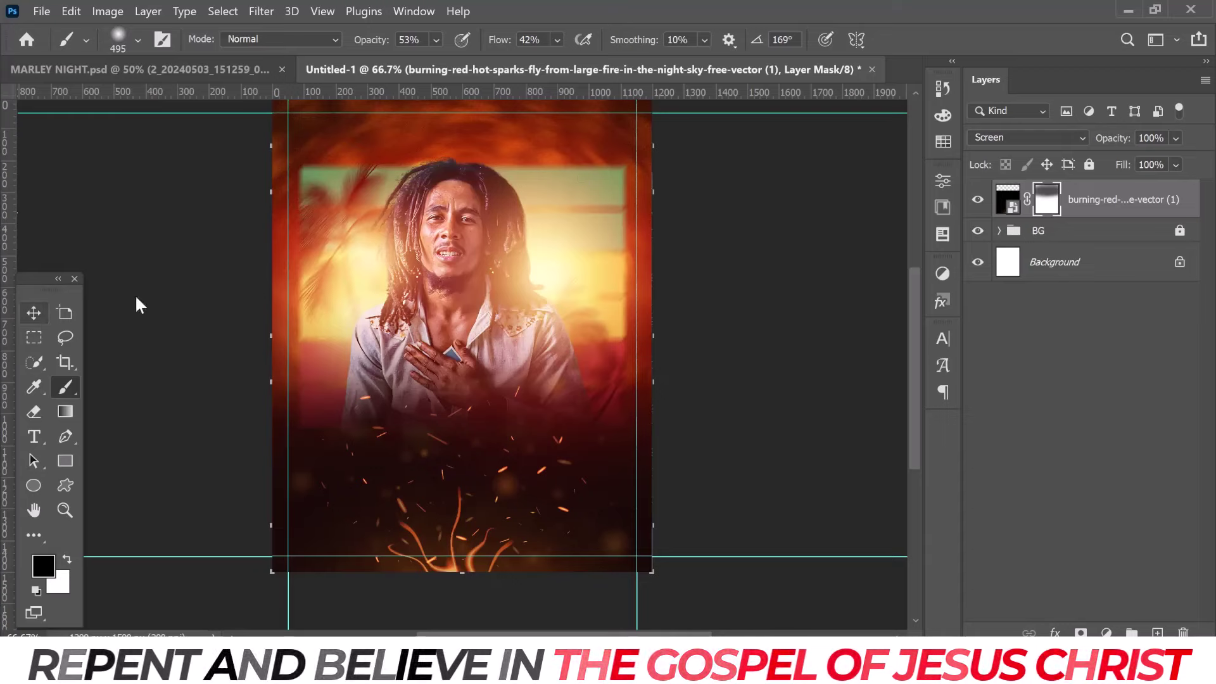
- Lower the sparks layer opacity to 36% and stretch the image slightly downward
key("v")
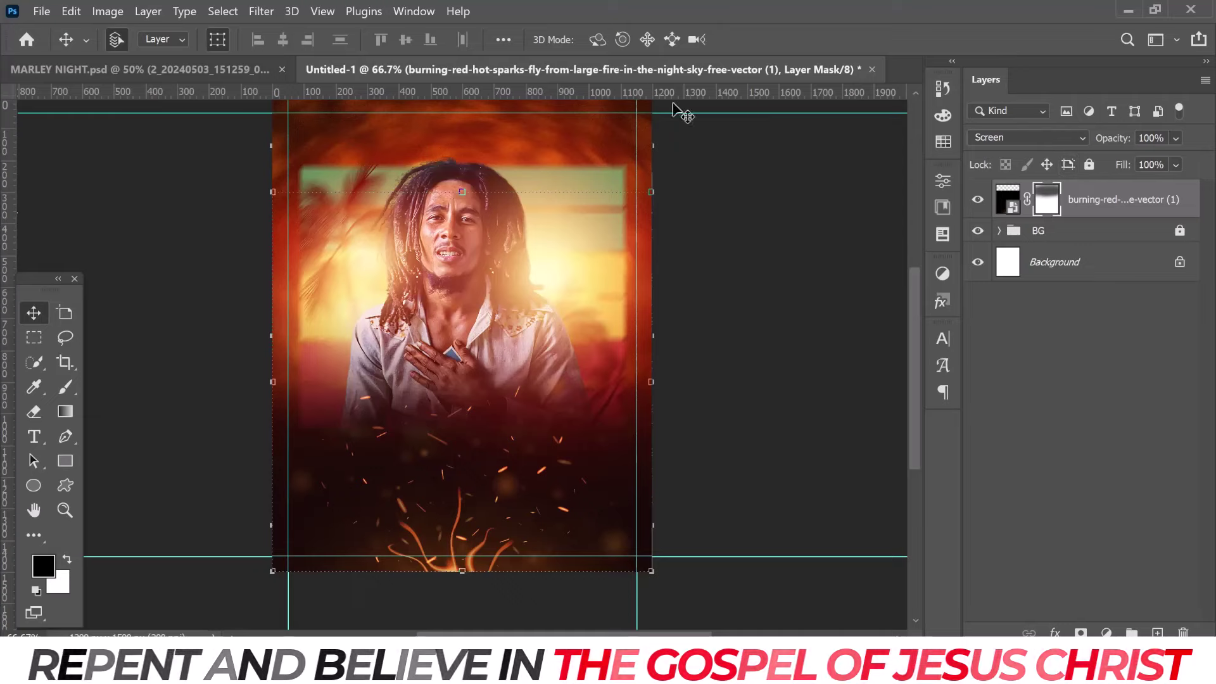
left_click(1007, 198)
left_click(1175, 137)
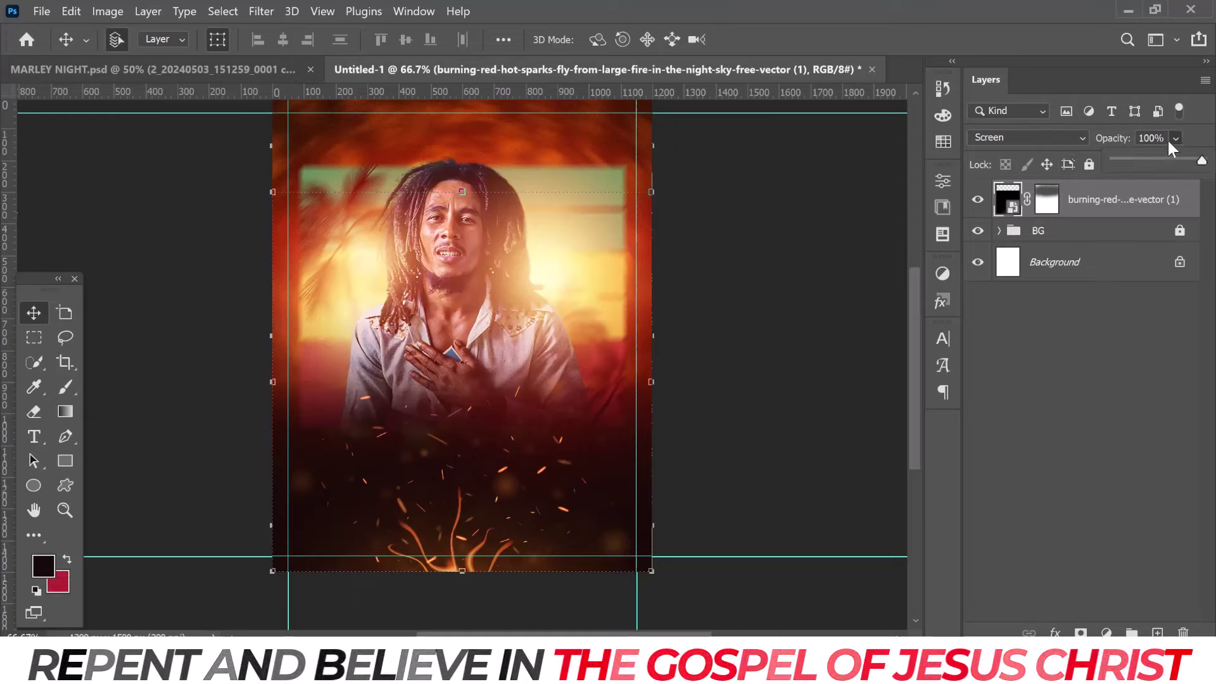
left_click(1154, 157)
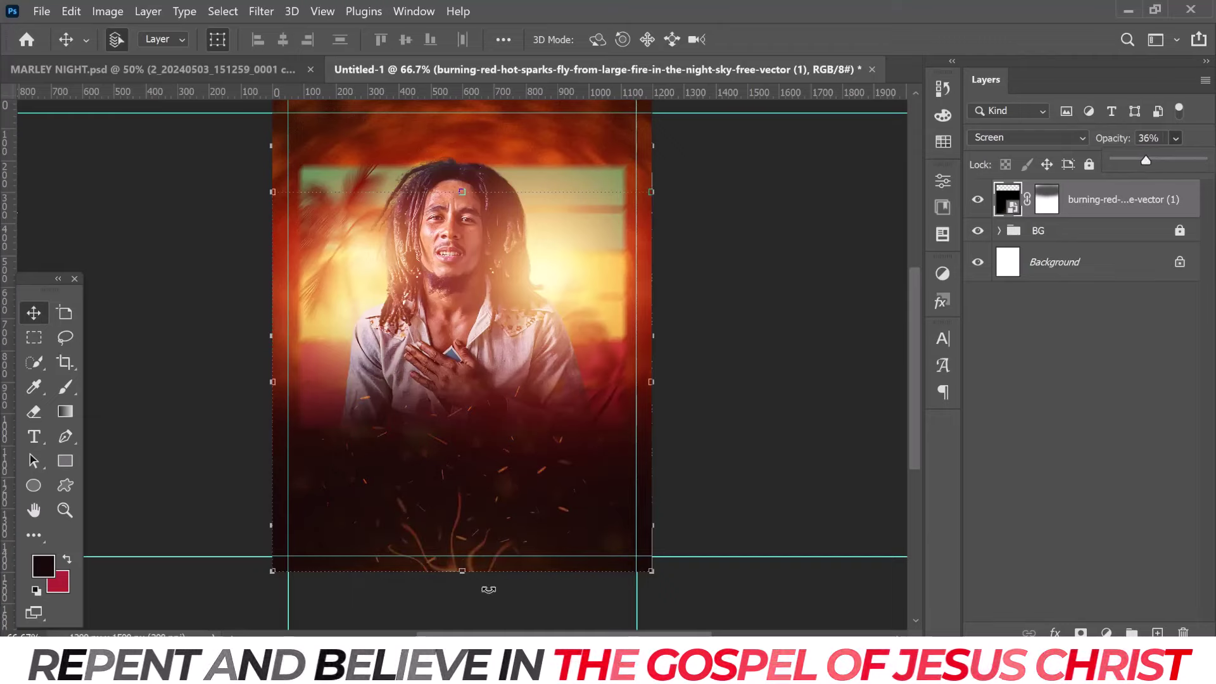
left_click_drag(464, 583, 464, 611)
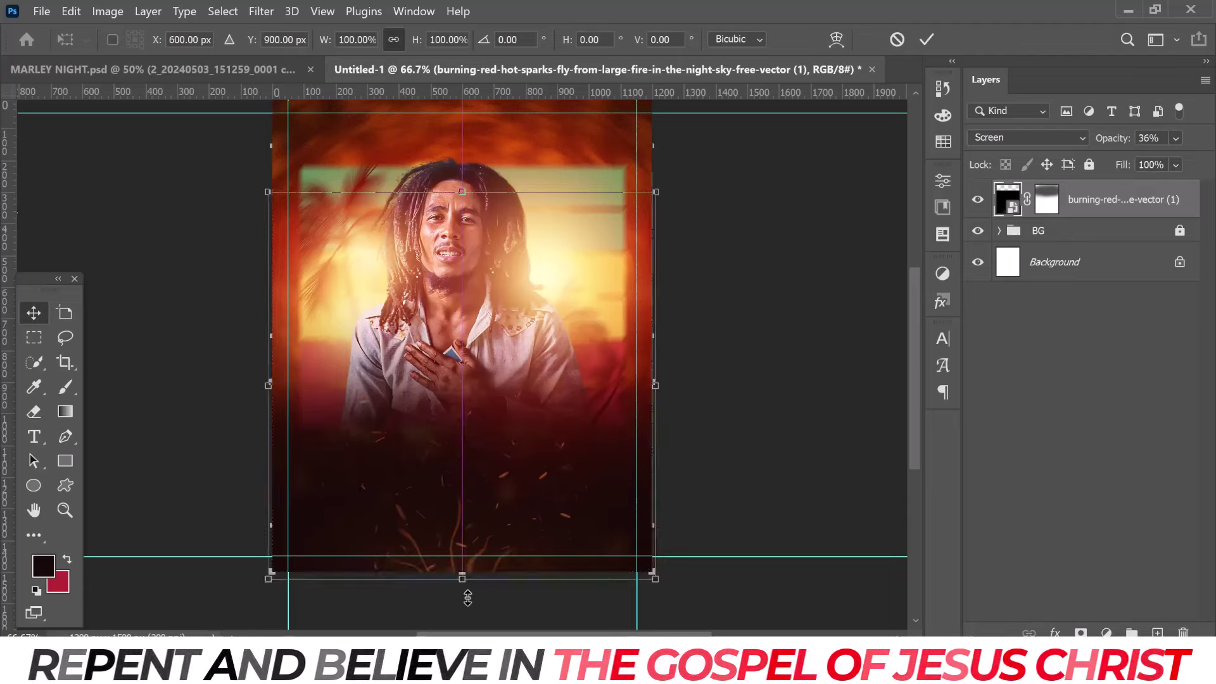
key("Return")
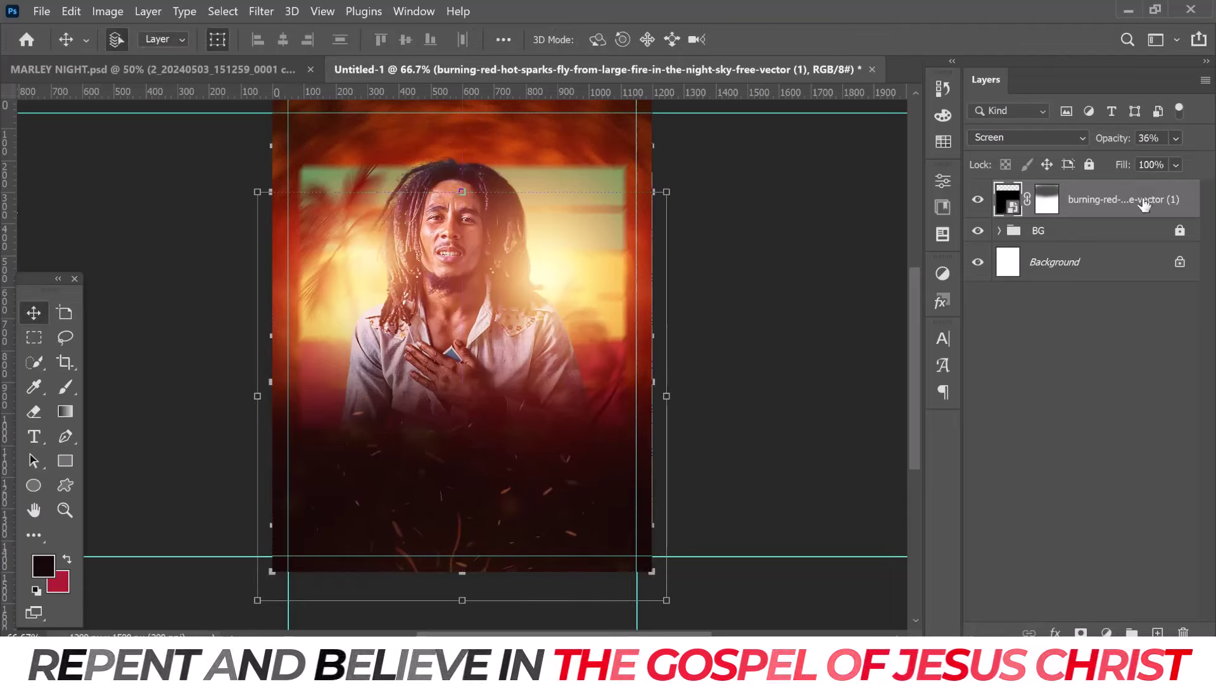
- Move the sparks layer to the top of the BG group and collapse the group
left_click_drag(1127, 201, 1024, 247)
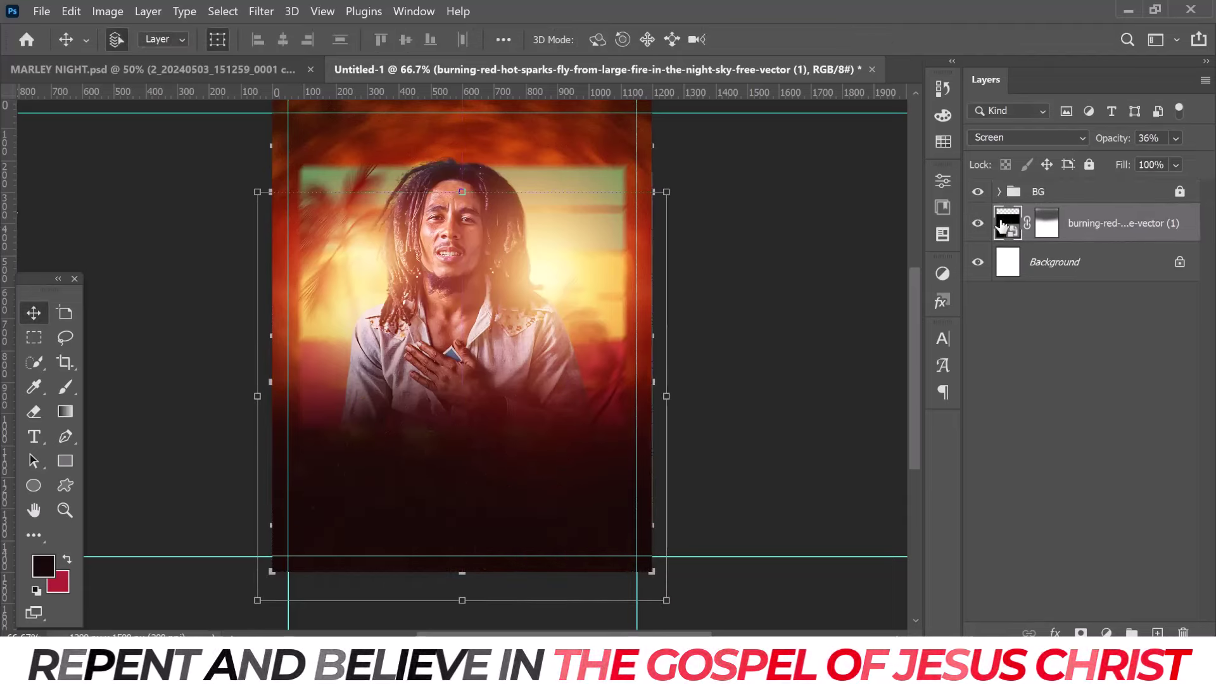
left_click(1000, 192)
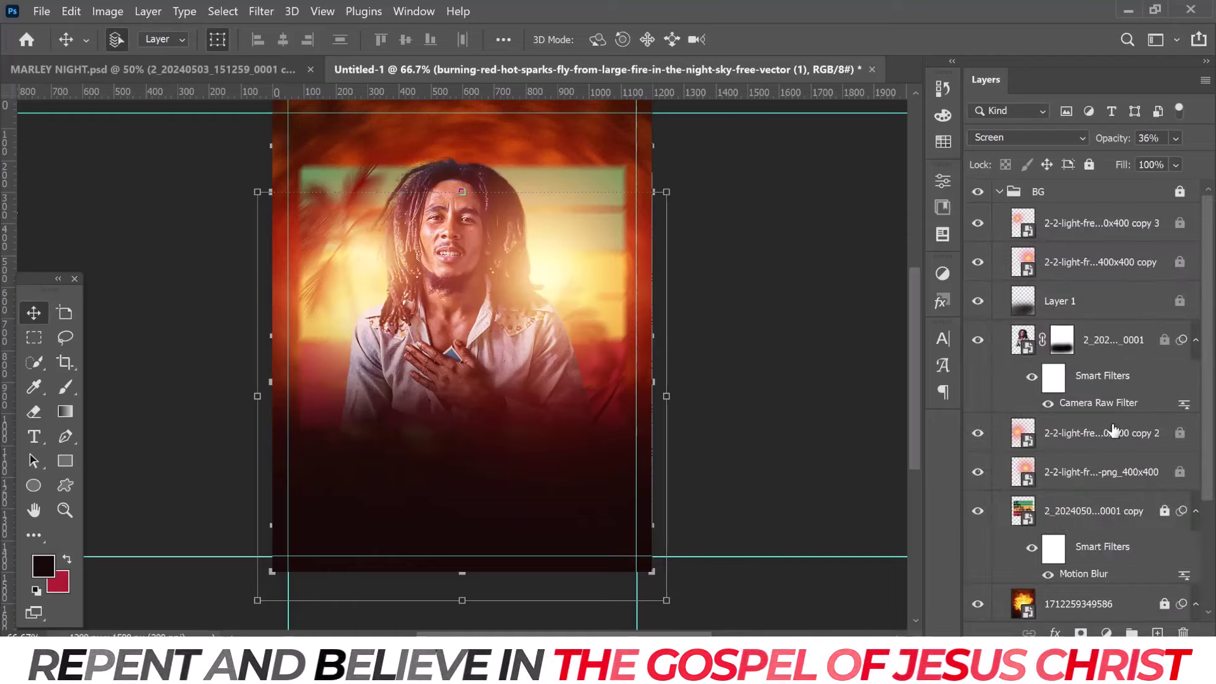
scroll(1086, 361, "down", 3)
left_click_drag(1093, 572, 1084, 217)
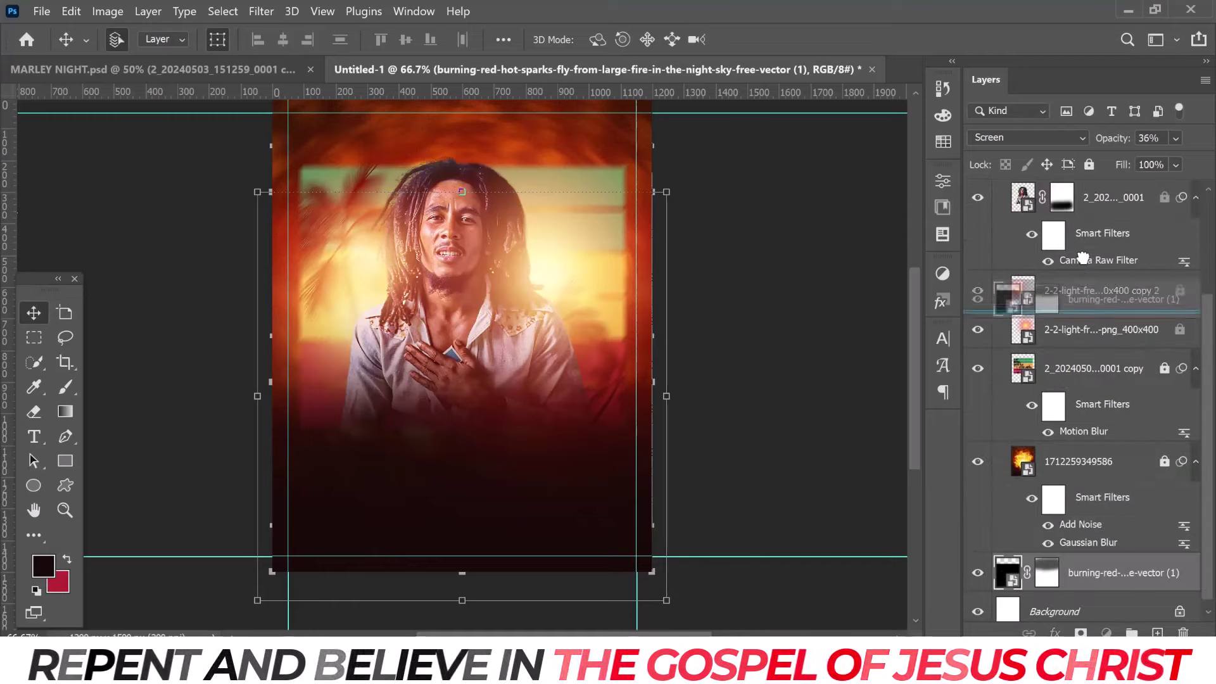
scroll(1093, 345, "up", 2)
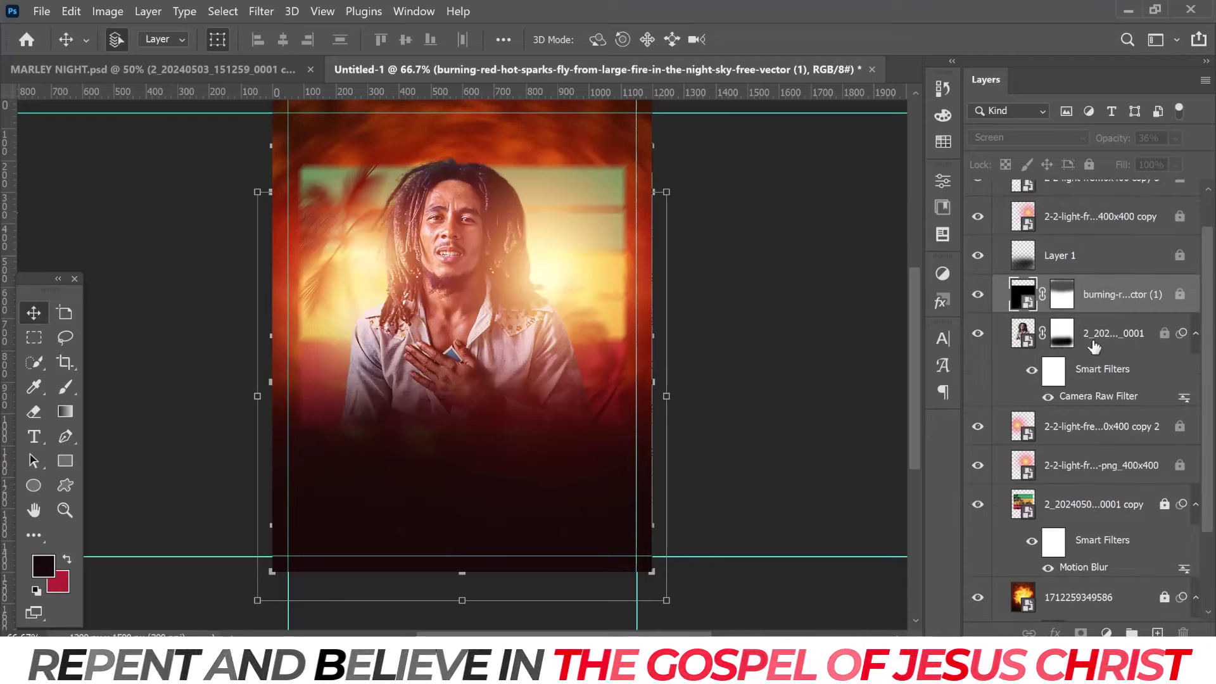
scroll(1102, 320, "up", 1)
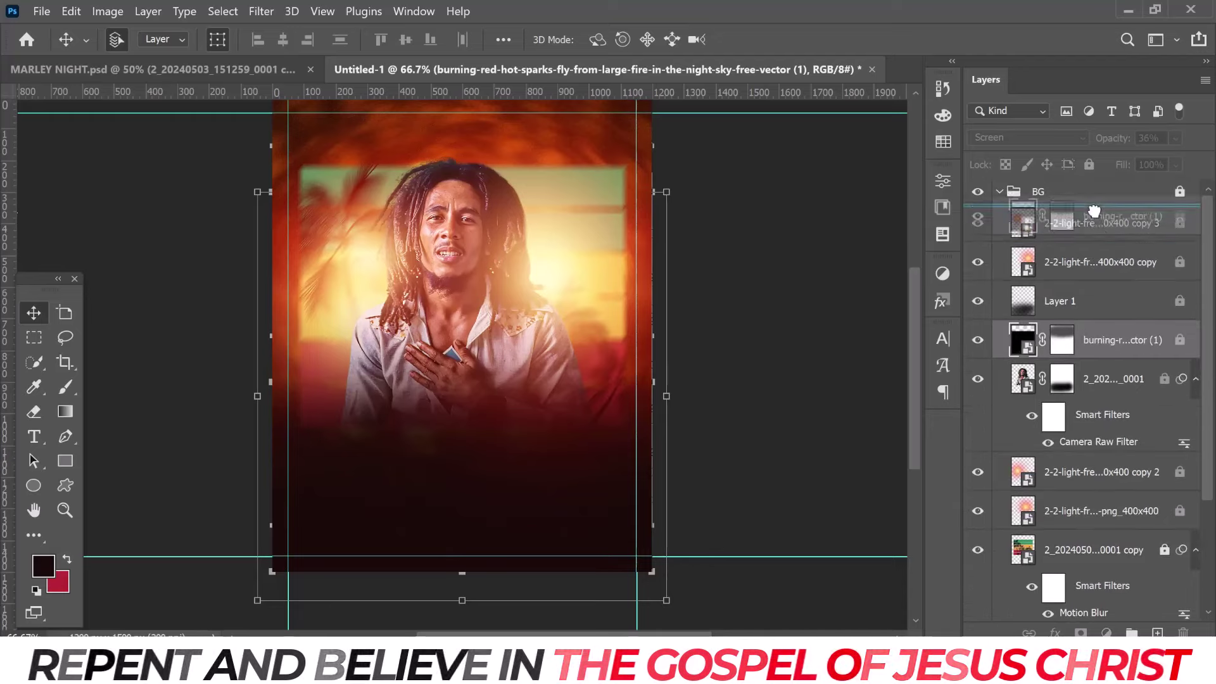
left_click_drag(1103, 265, 999, 193)
left_click(998, 192)
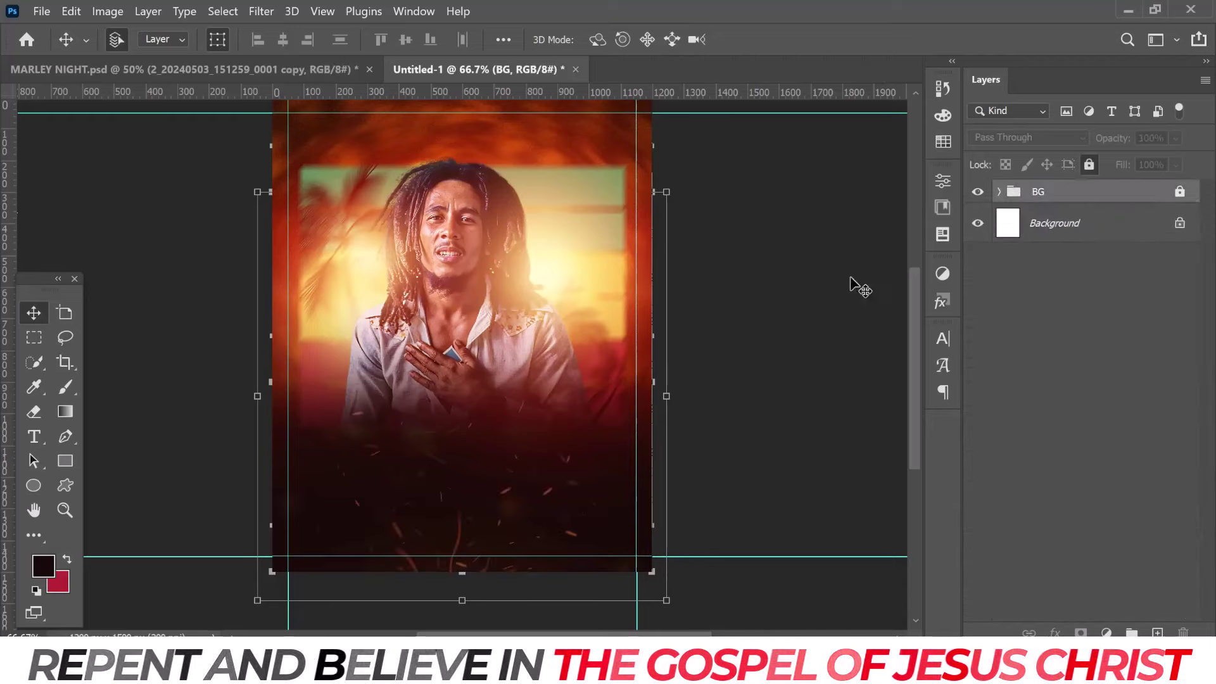
left_click(1075, 355)
- Drag 10_20230503_161149_0009 from the REGGAE folder onto the poster as a new layer
scroll(744, 307, "down", 1)
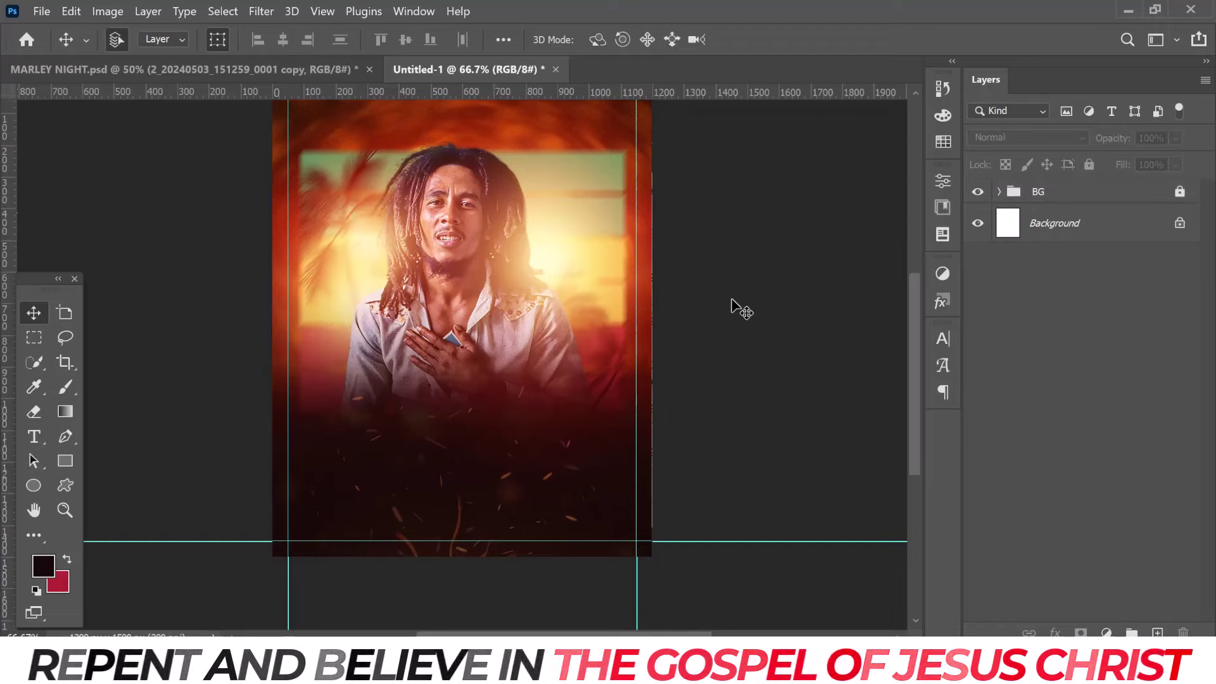
scroll(744, 307, "up", 2)
scroll(744, 306, "up", 2)
scroll(744, 301, "down", 1)
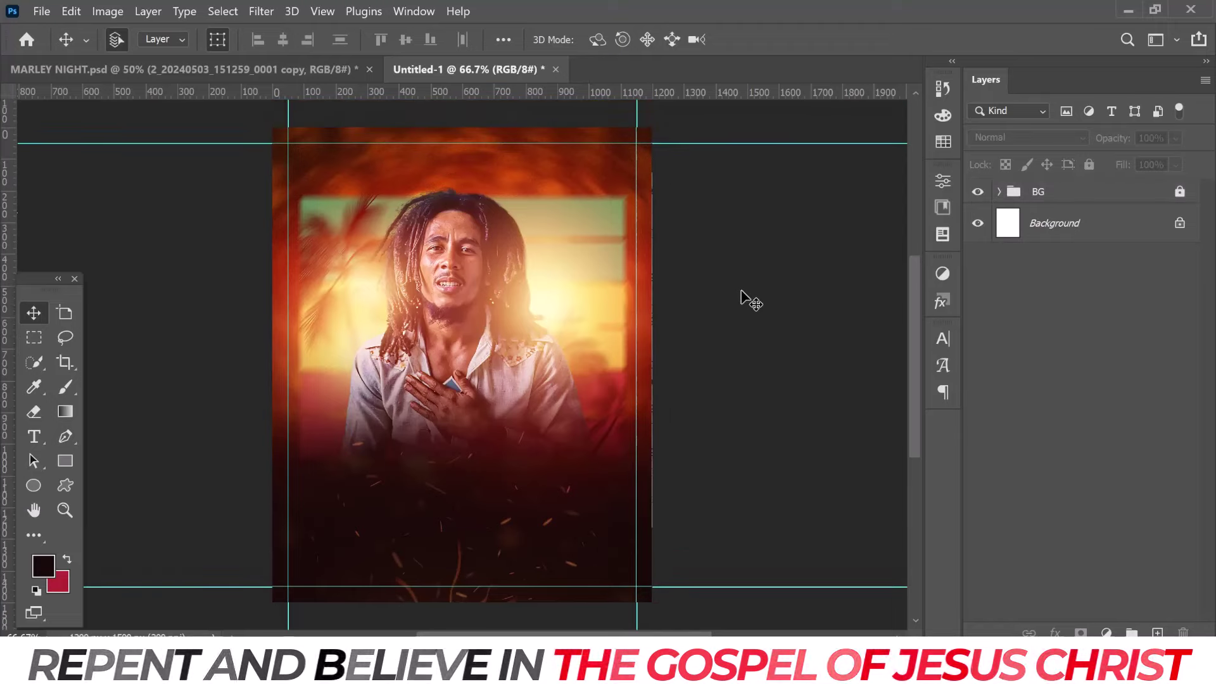
scroll(745, 291, "down", 1)
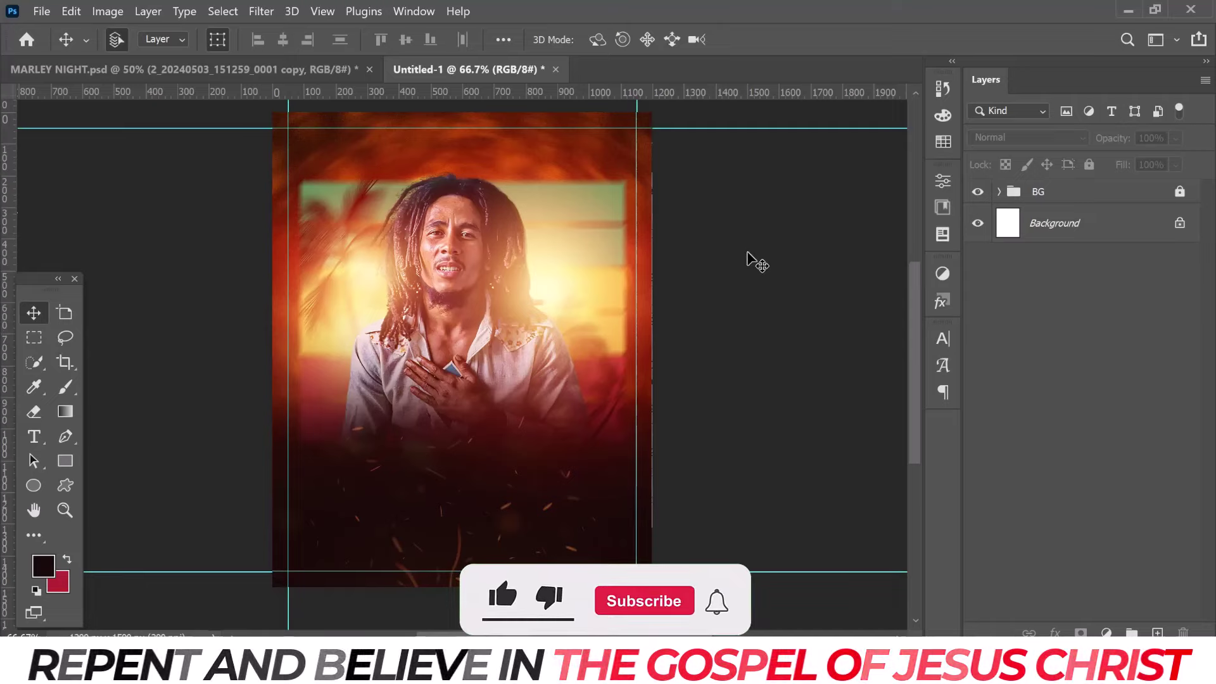
scroll(747, 259, "up", 1)
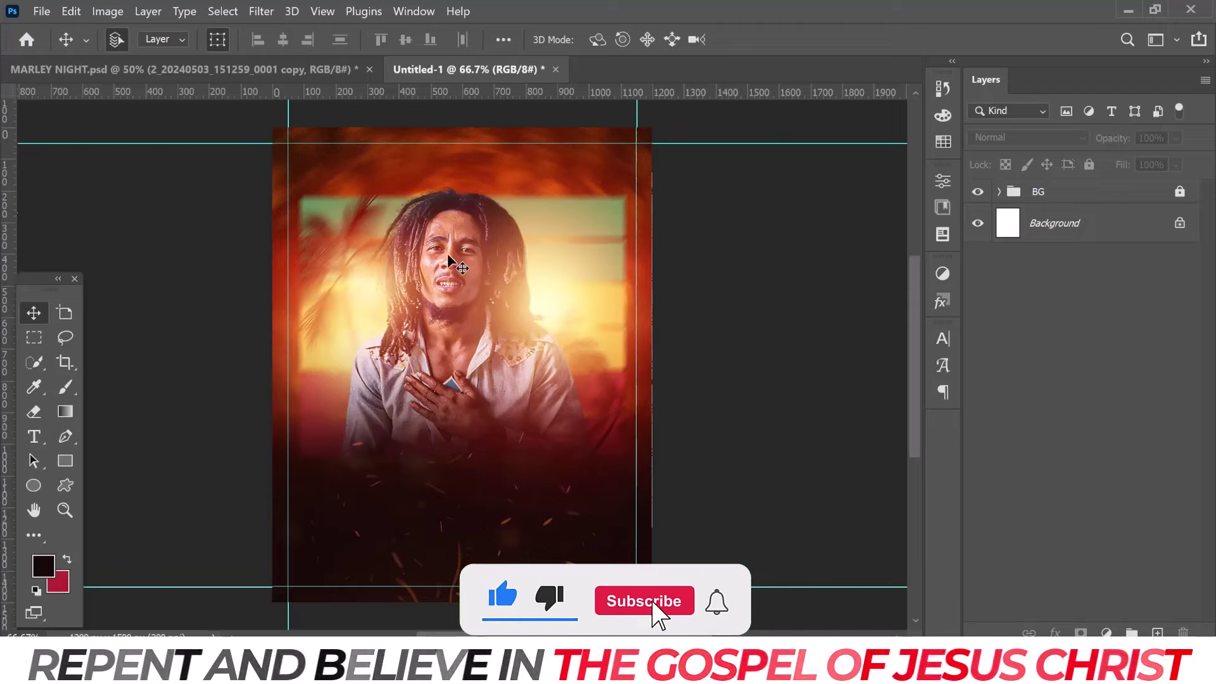
scroll(639, 345, "down", 1)
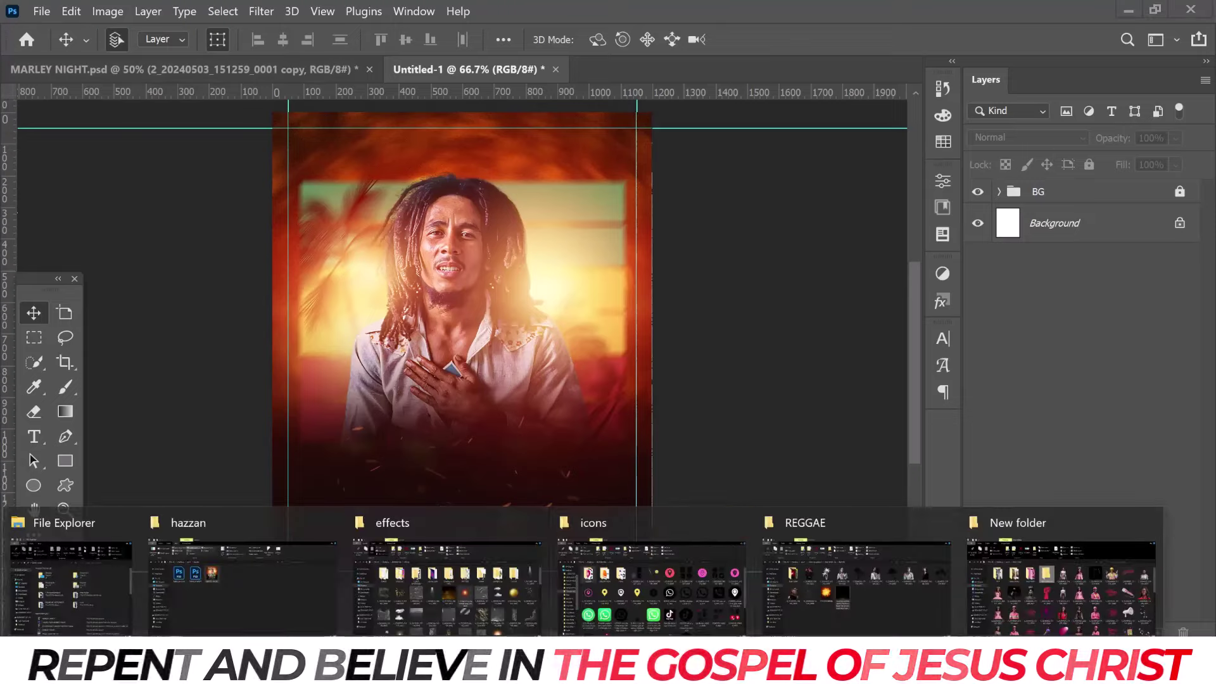
left_click(765, 533)
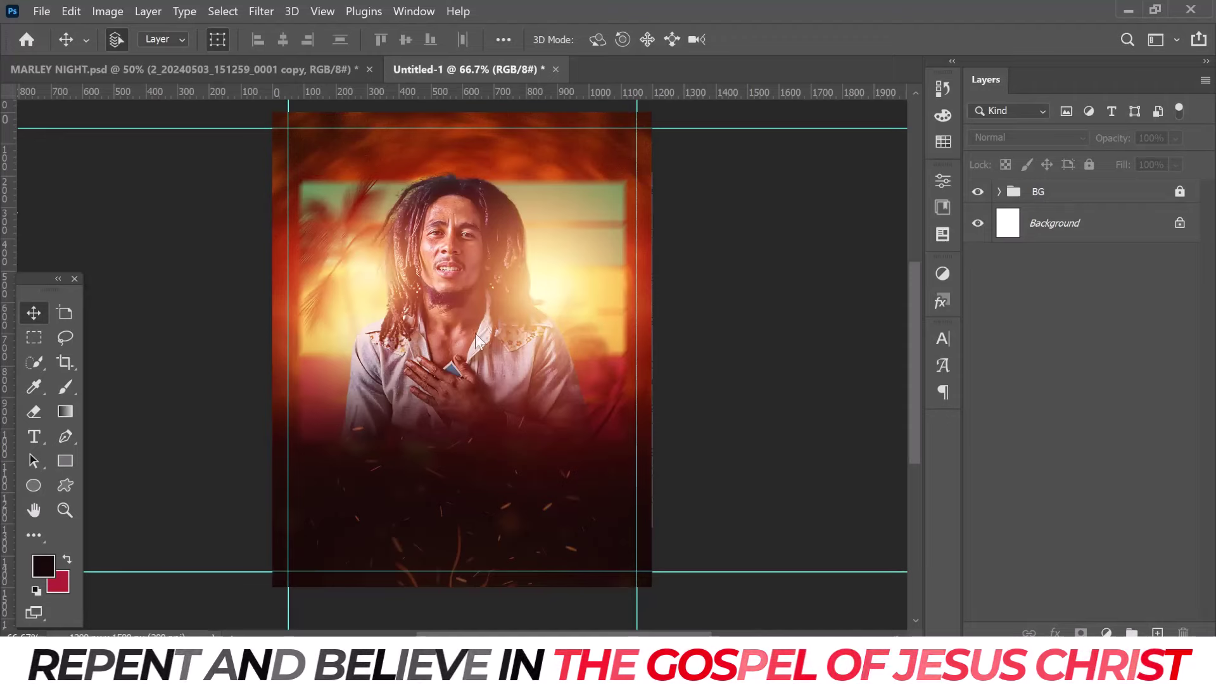
left_click_drag(613, 529, 476, 332)
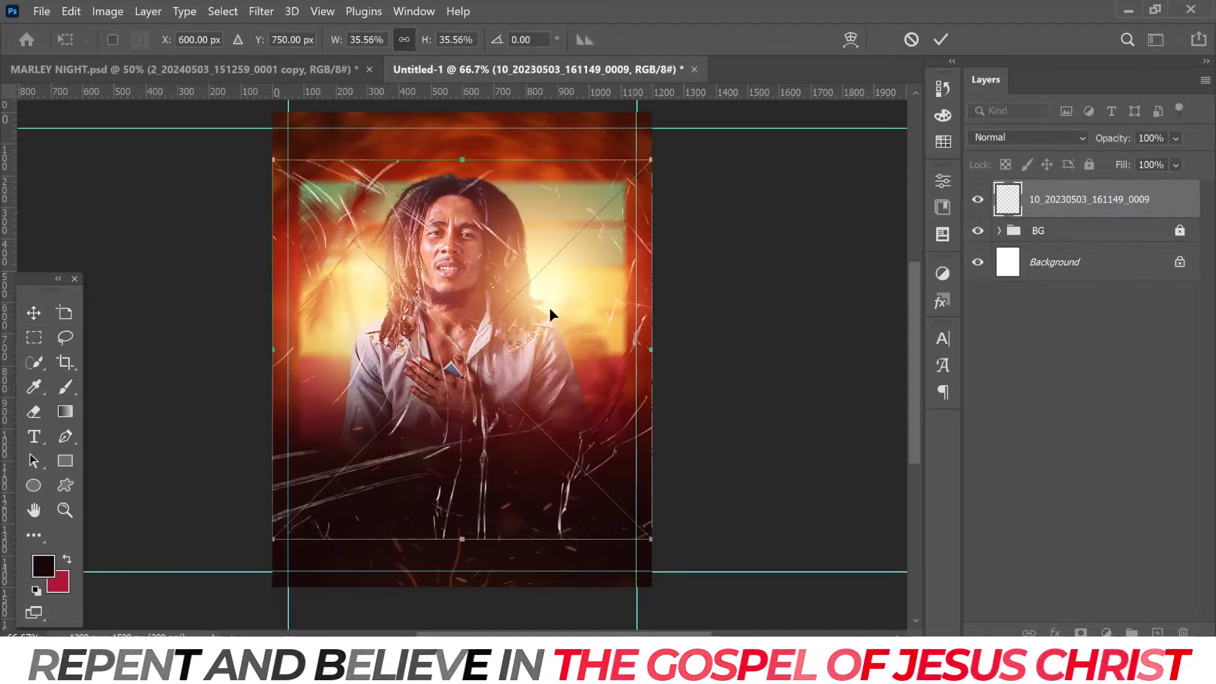
- Stretch the scratch texture over the poster and slot it into BG beneath the Camera Raw portrait
scroll(549, 298, "up", 1)
left_click_drag(461, 174, 461, 121)
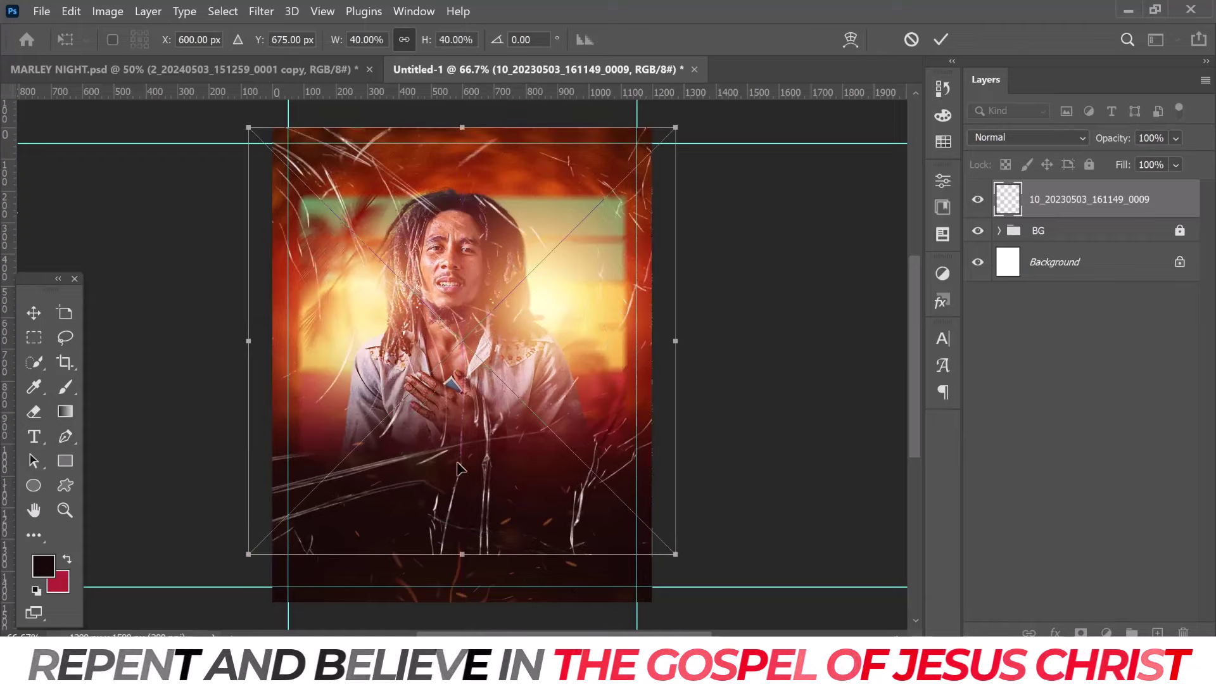
scroll(461, 469, "down", 4)
left_click_drag(462, 492, 477, 544)
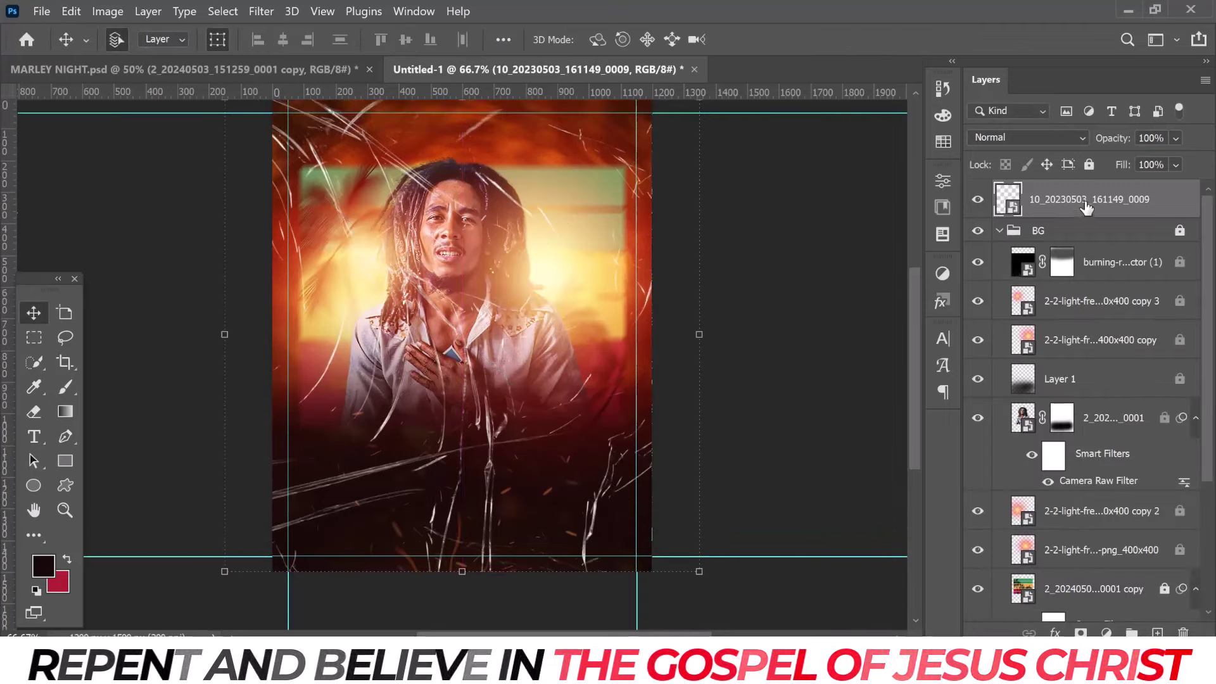
left_click_drag(1086, 205, 1086, 484)
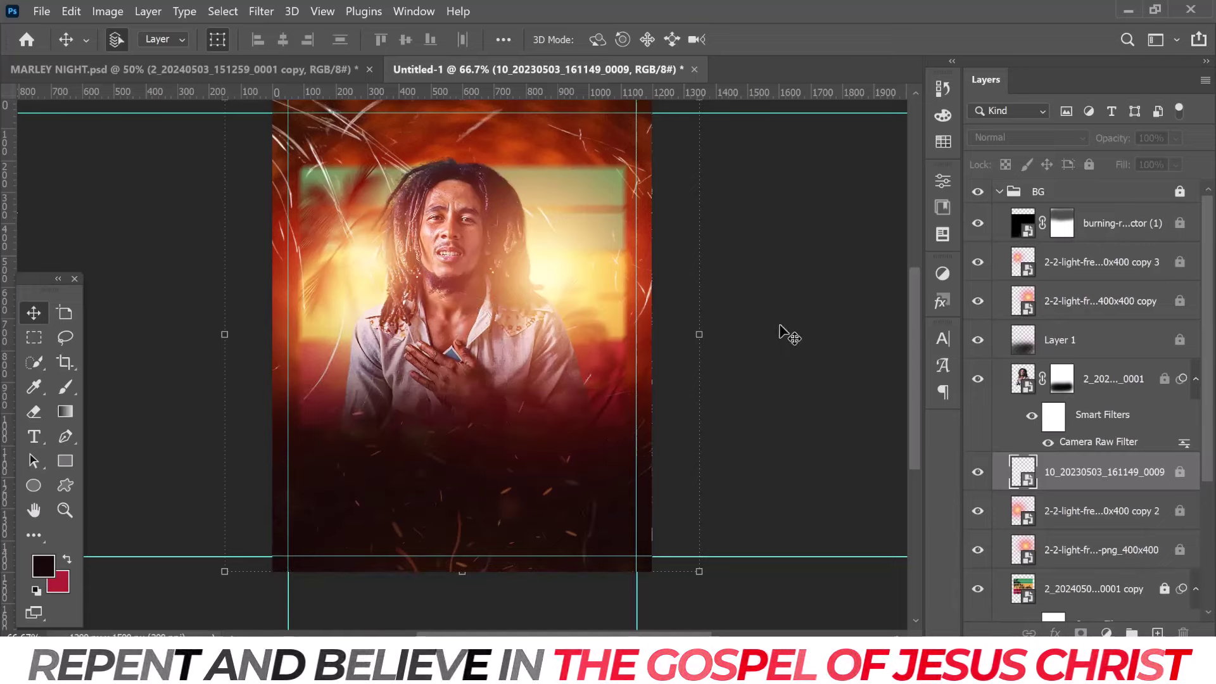
key("shift+Down")
key("shift+Down")
key("shift+Down")
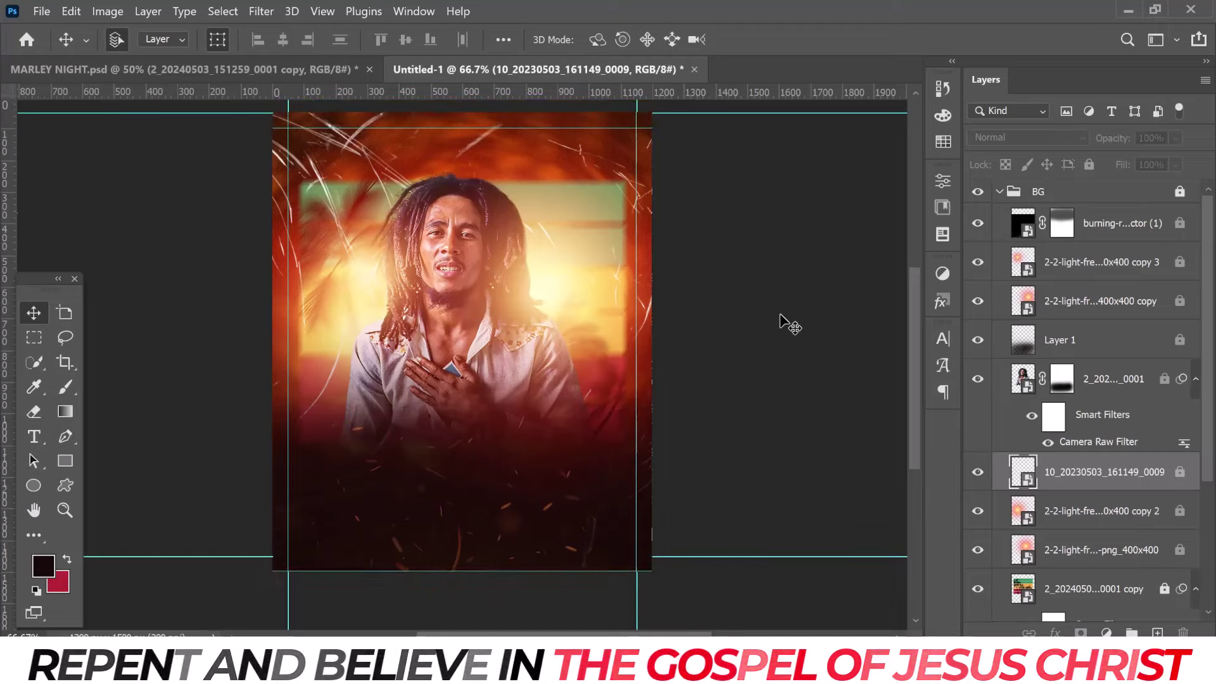
key("ctrl+z")
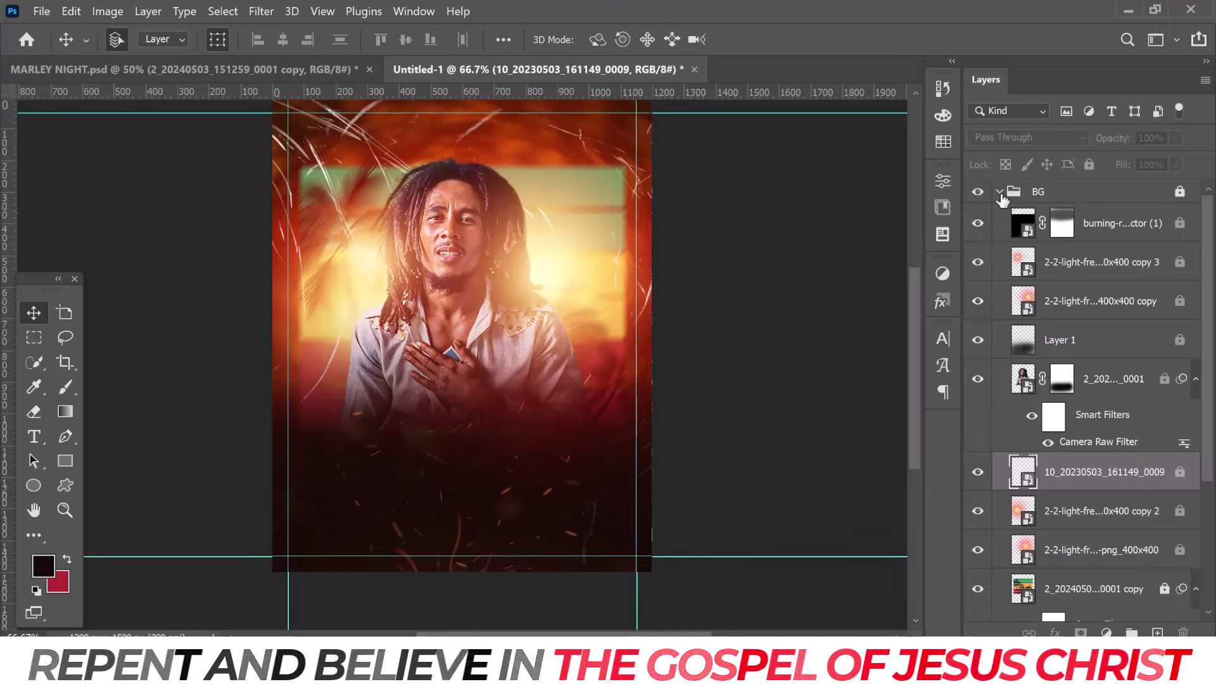
left_click(999, 191)
scroll(777, 382, "up", 2)
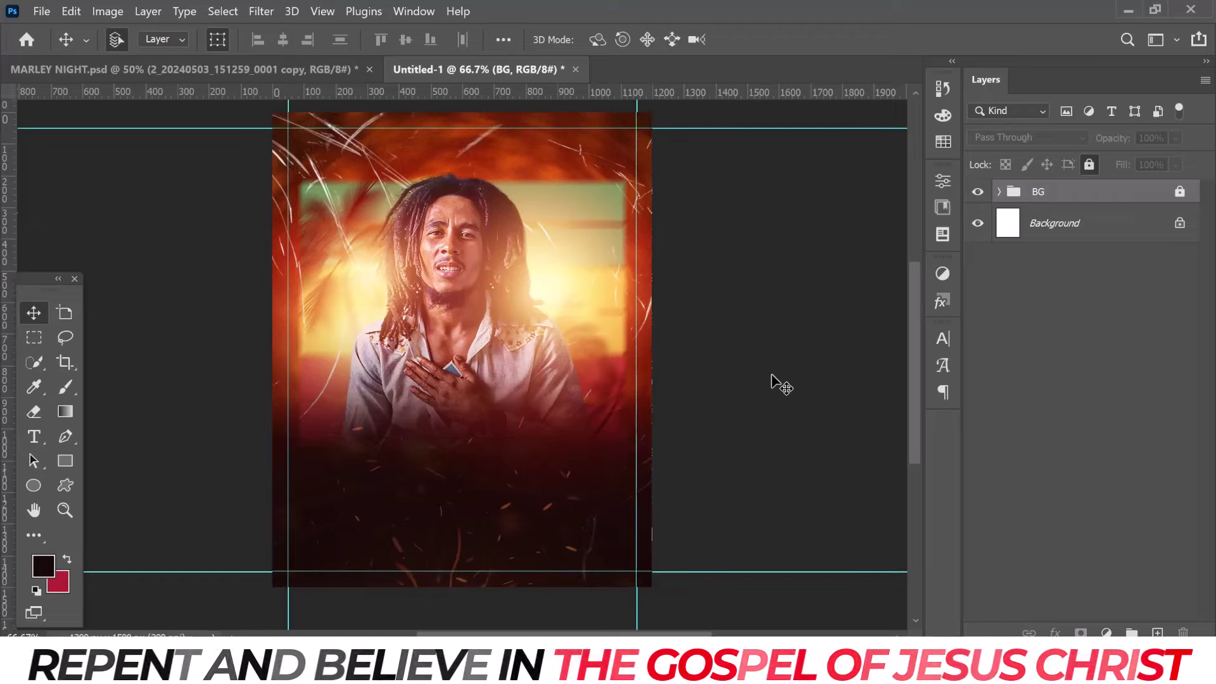
left_click(772, 375)
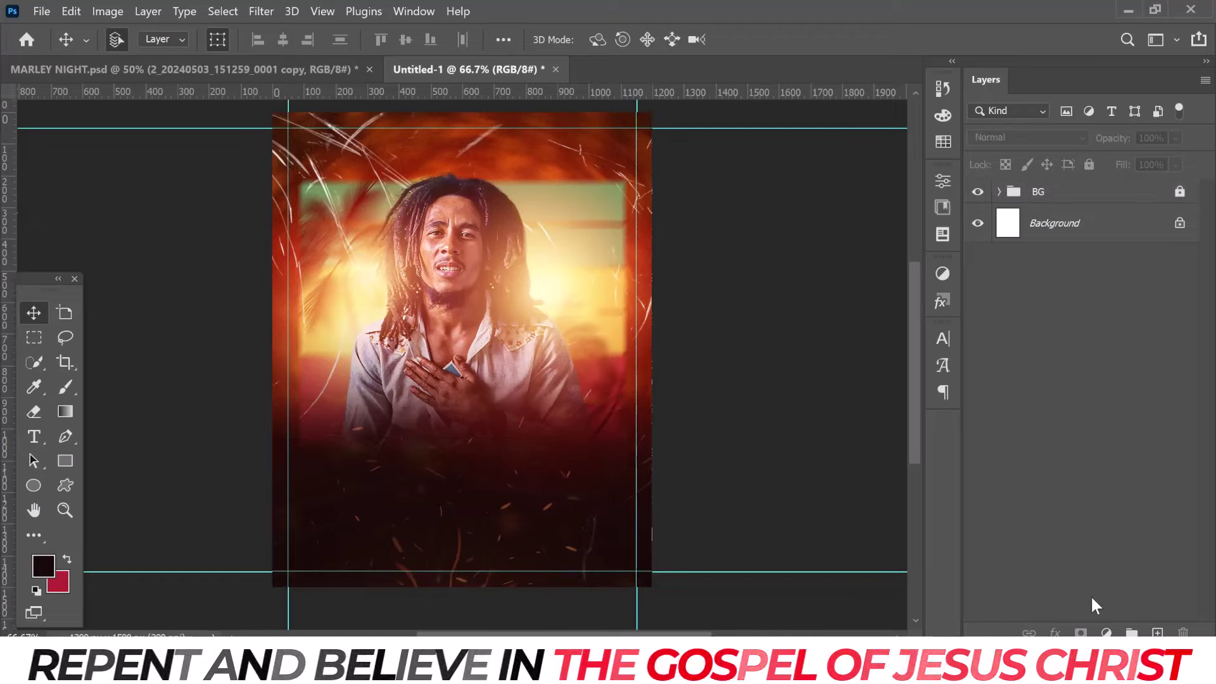
- Start a new text line below the portrait with letter tracking reset to 0
left_click(34, 437)
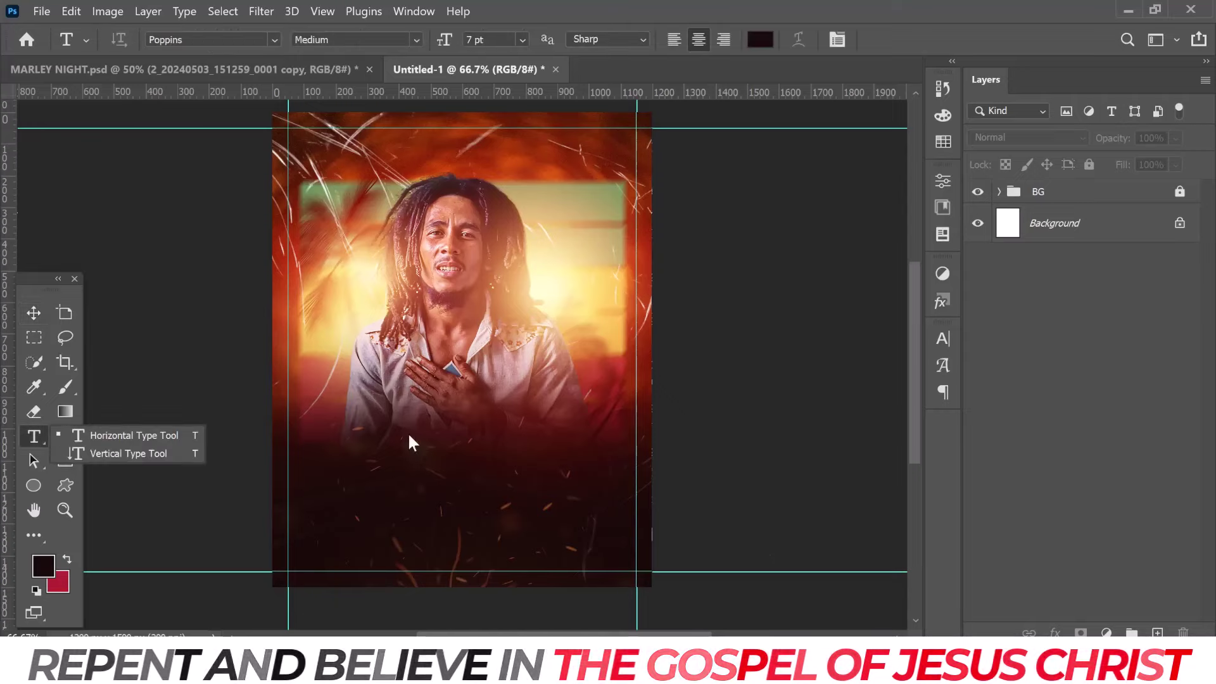
left_click(453, 440)
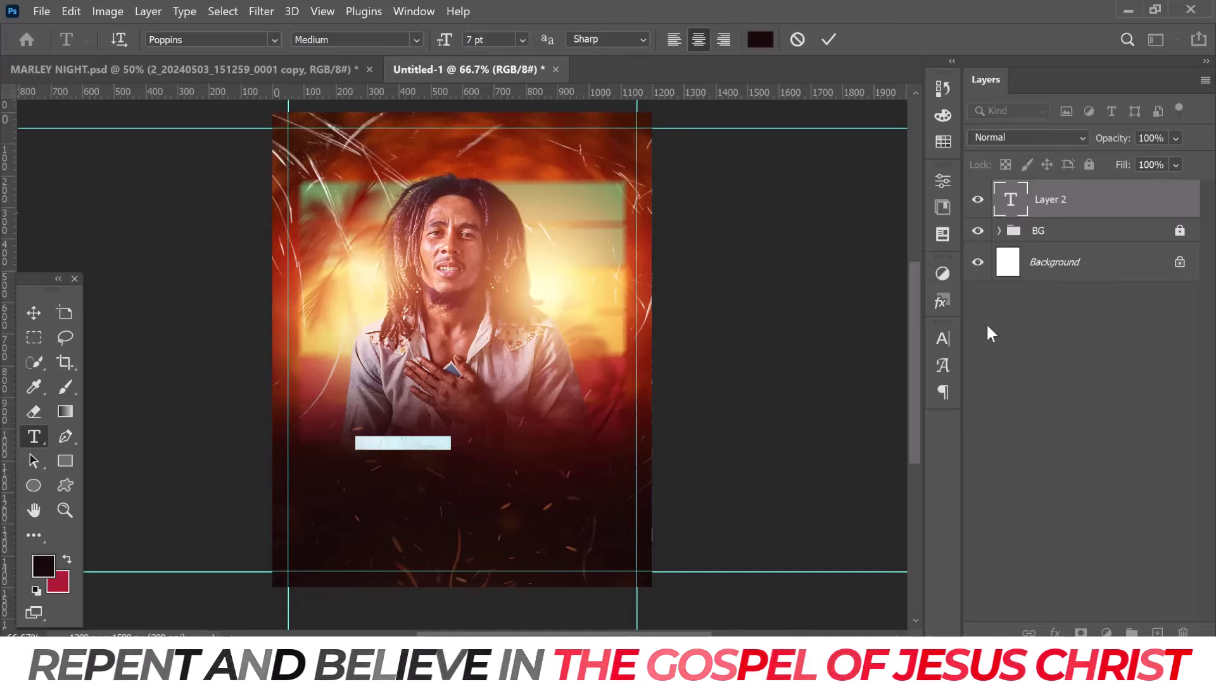
left_click(948, 345)
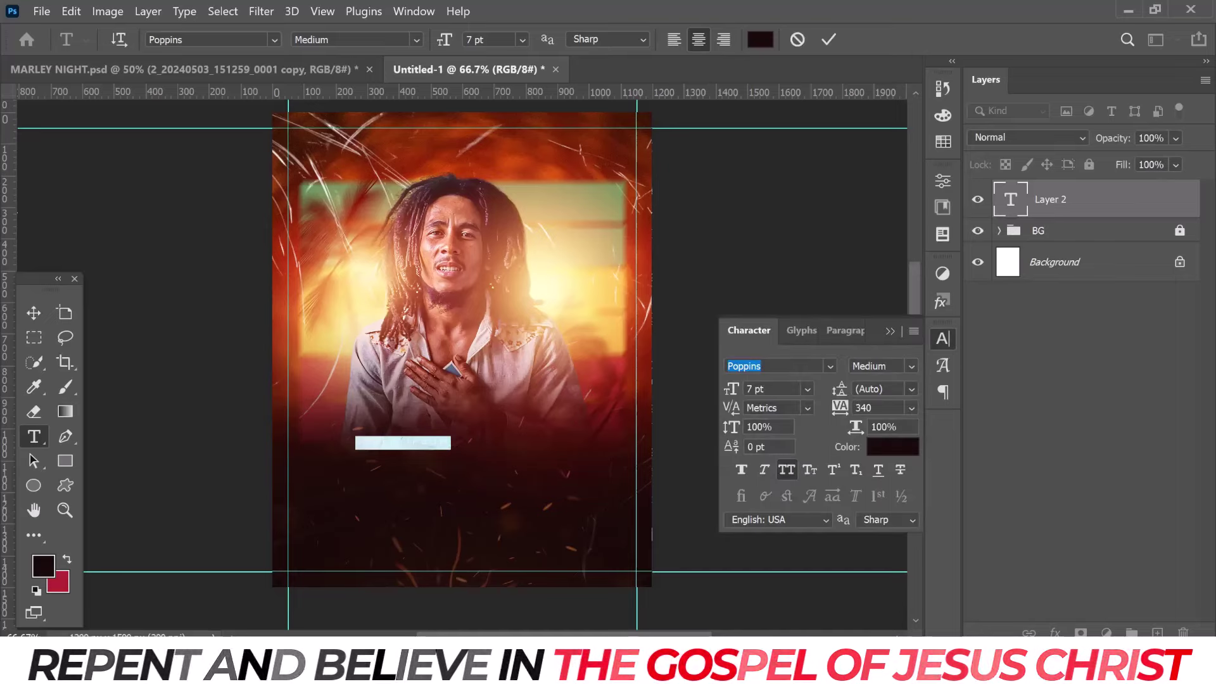
left_click(910, 407)
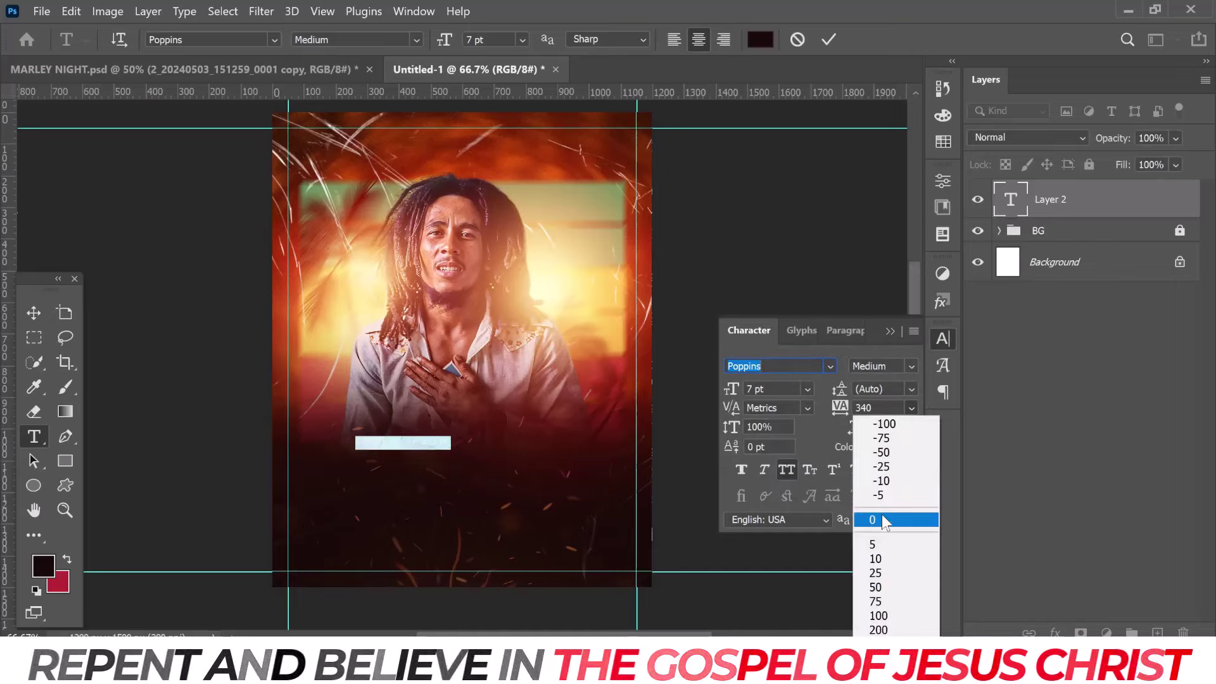
left_click(881, 514)
- Set the text to AMETHYSTE font at 36 pt with All Caps turned off
left_click(829, 367)
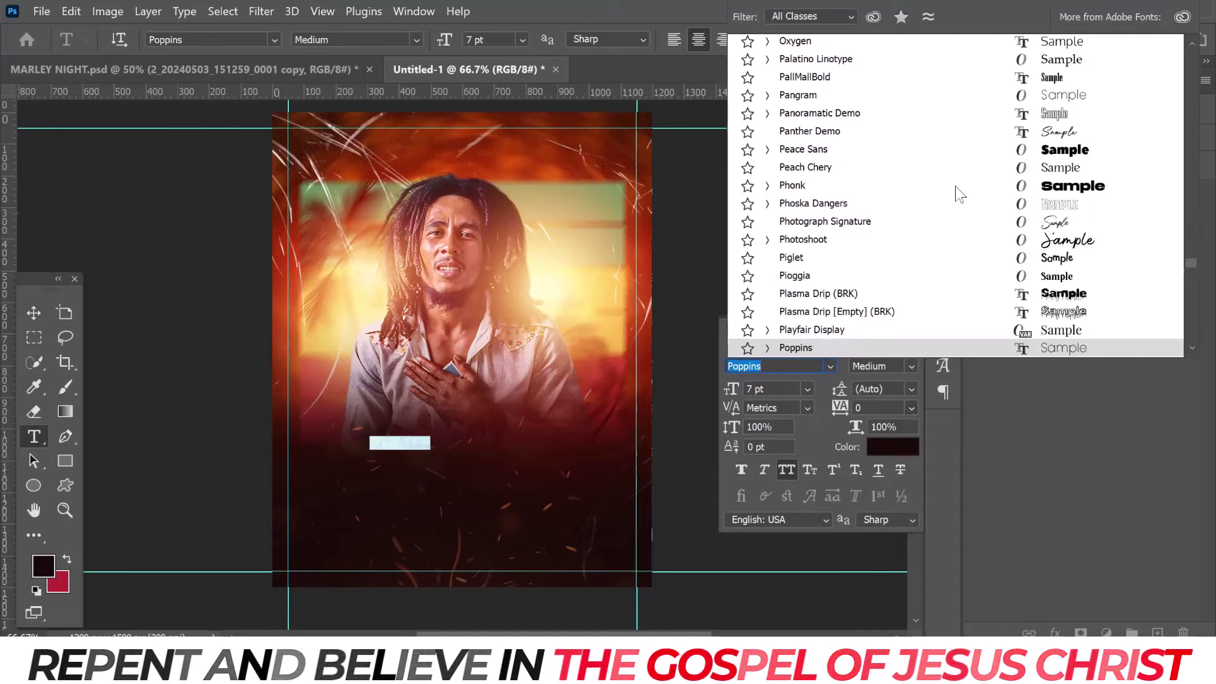
scroll(1191, 184, "up", 3)
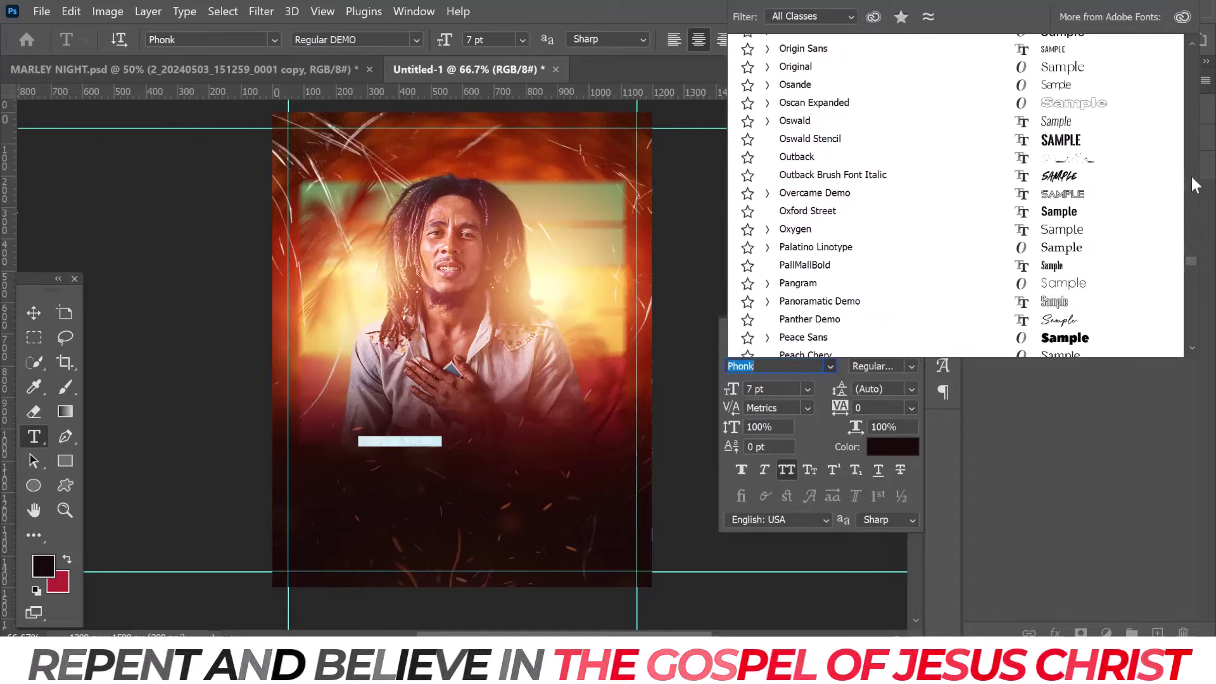
scroll(1190, 183, "up", 10)
scroll(1191, 183, "up", 10)
left_click(1192, 63)
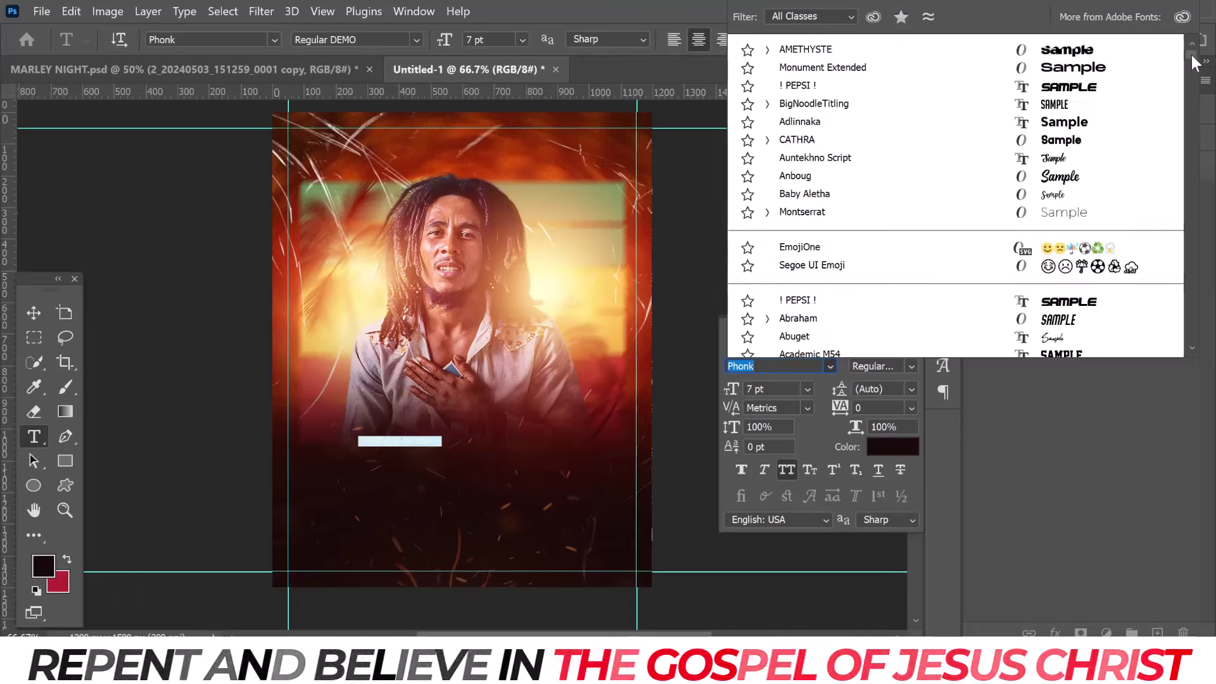
left_click(1066, 50)
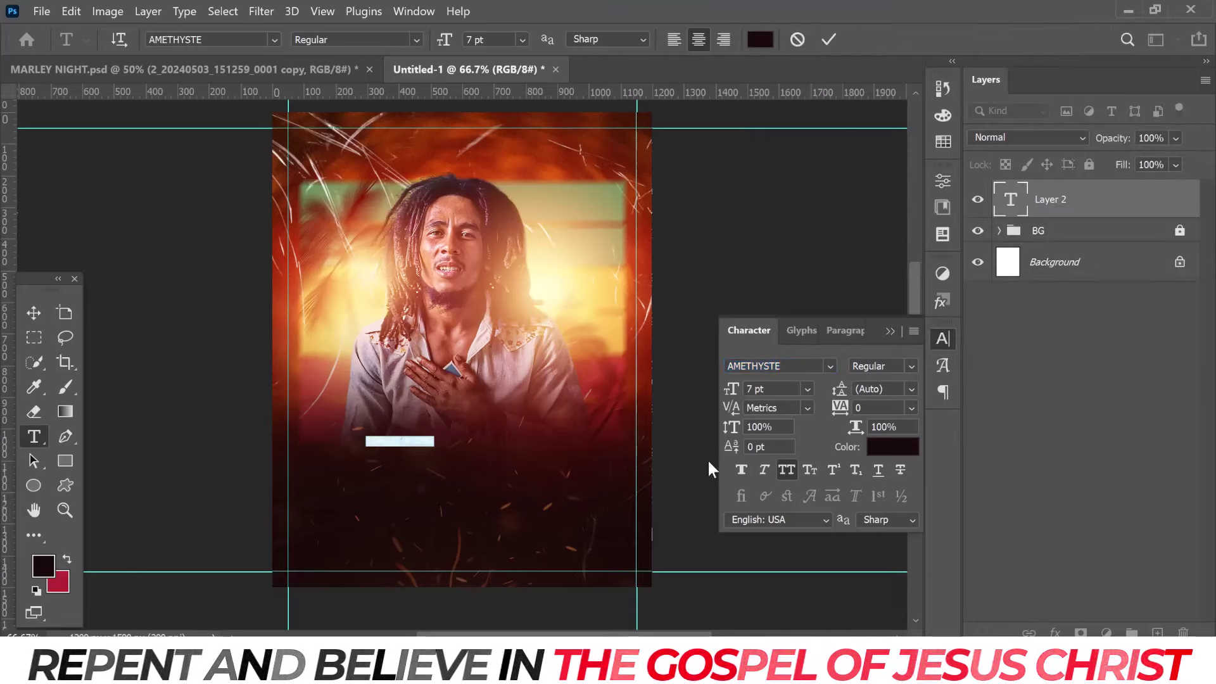
left_click(807, 388)
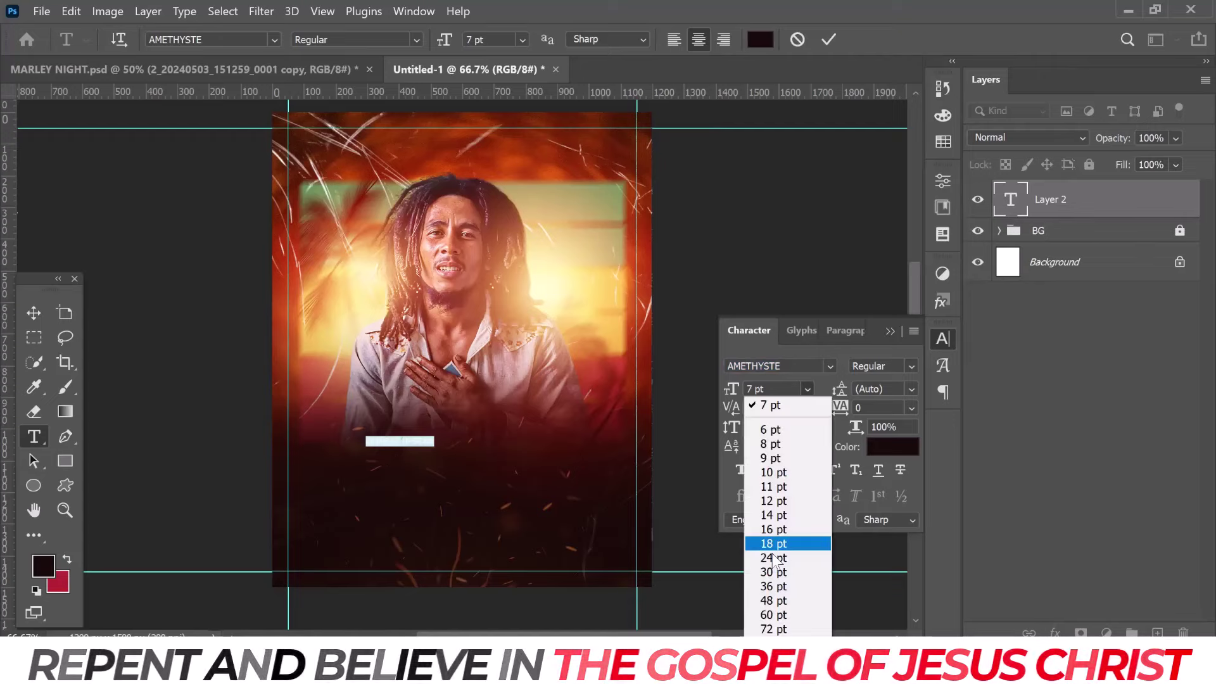
left_click(773, 588)
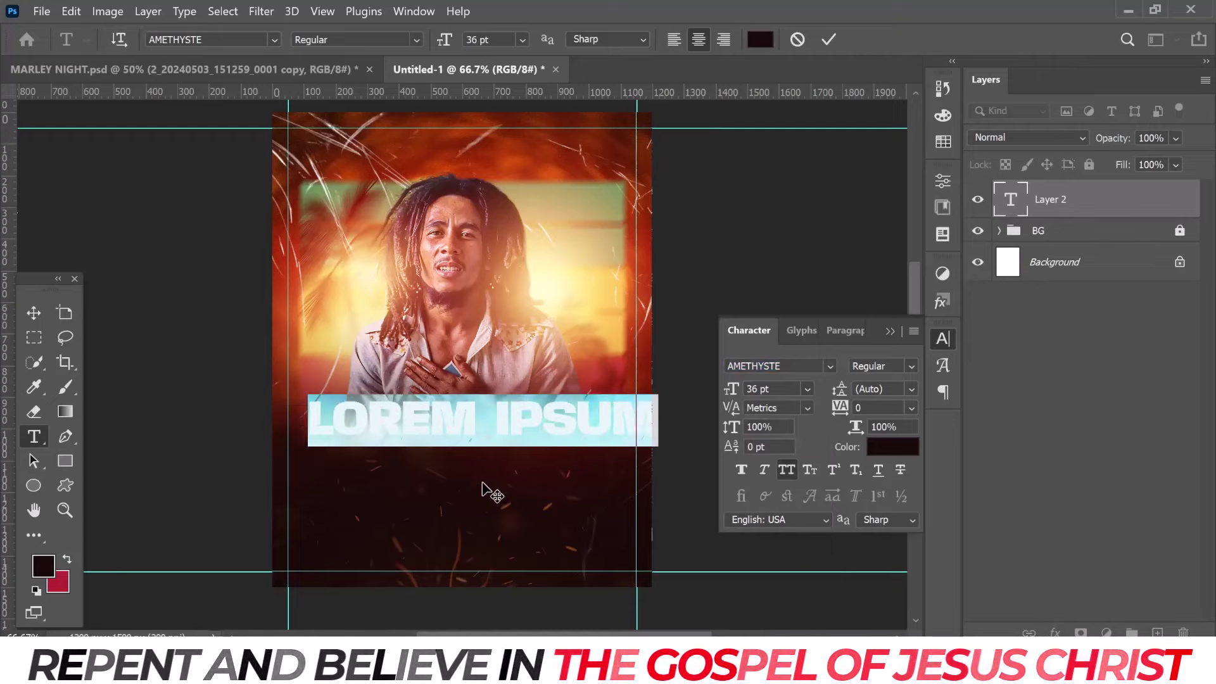
left_click(787, 470)
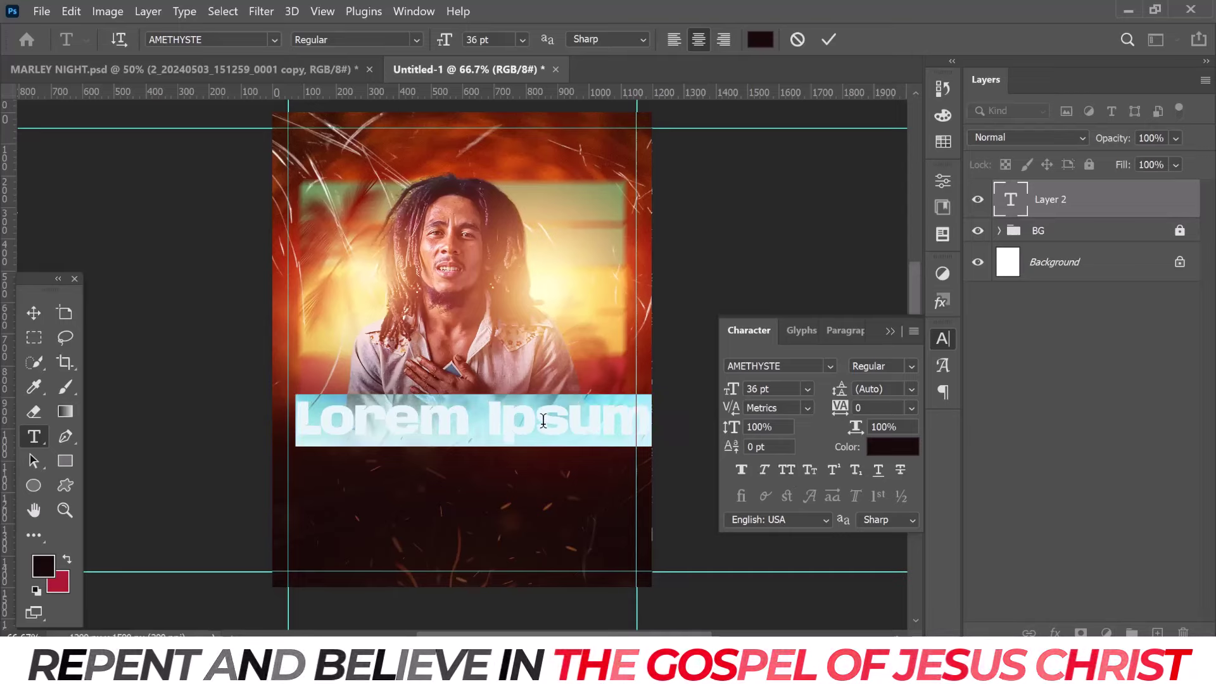
- Type 'Marley', enlarge and reposition it, then duplicate it directly below
type("Mar")
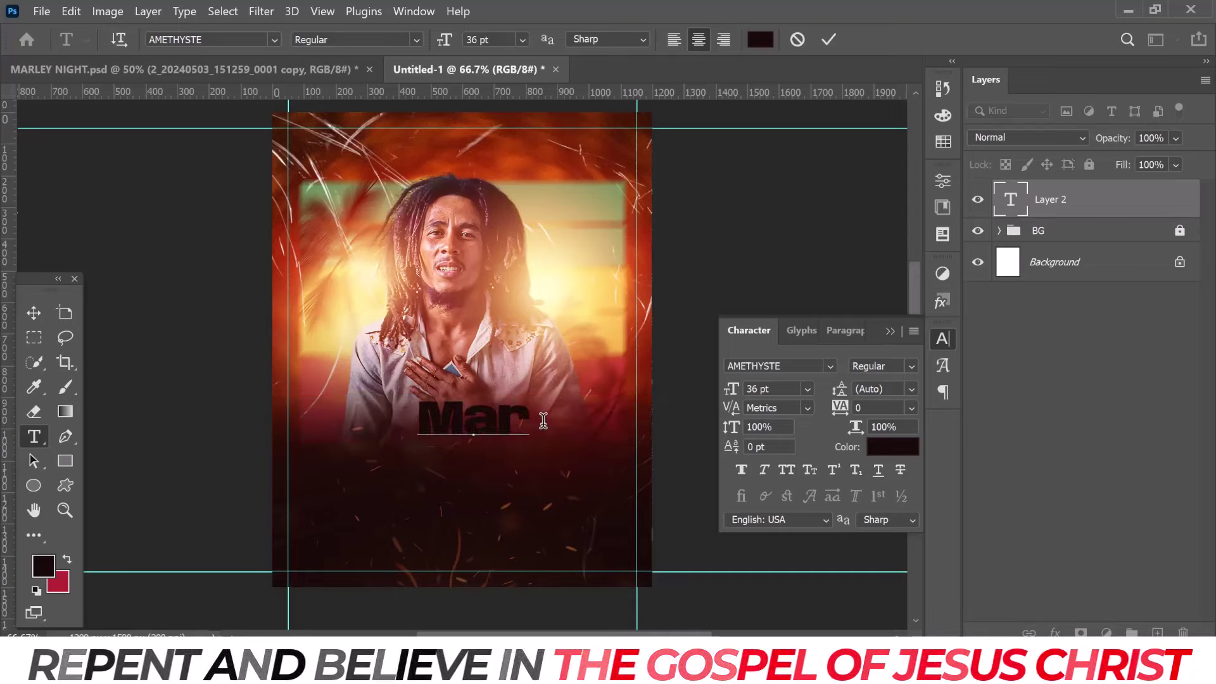
type("ley")
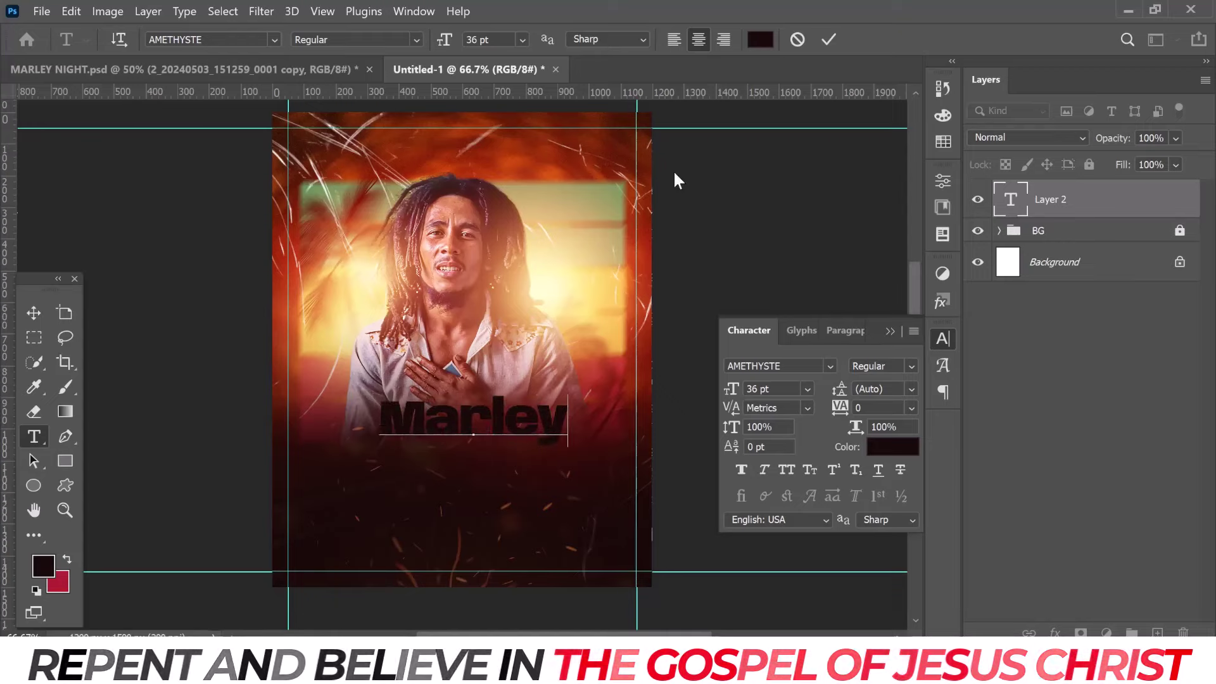
left_click(35, 312)
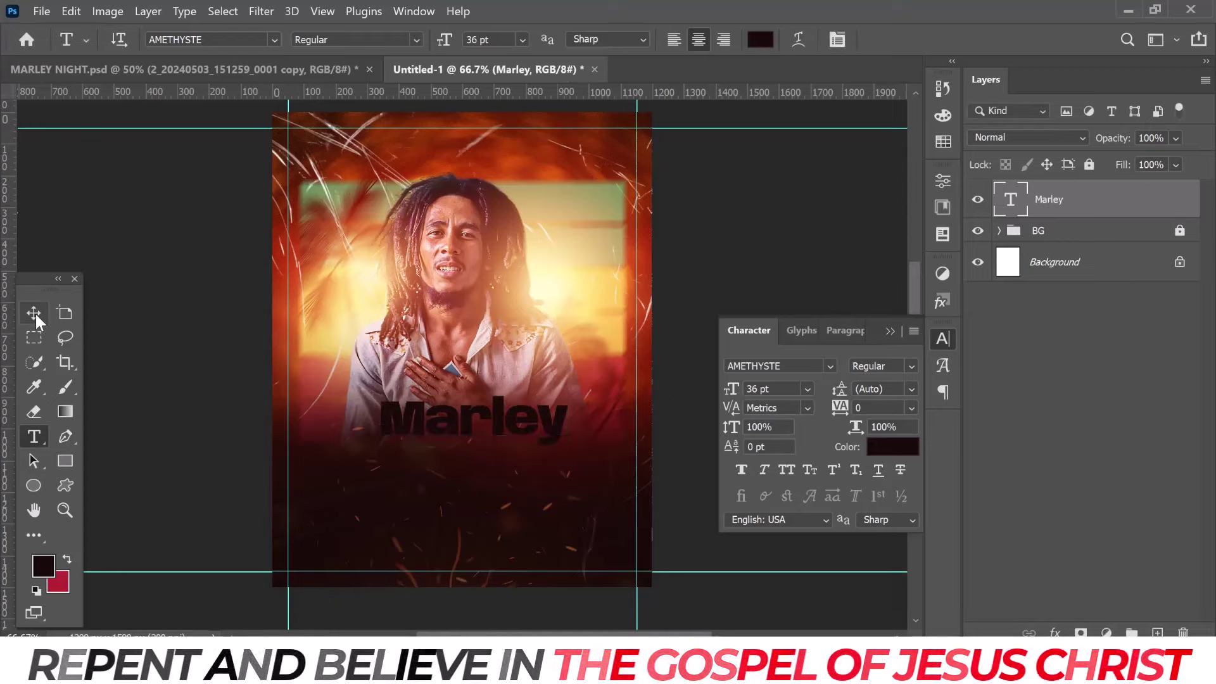
left_click_drag(478, 389, 474, 376)
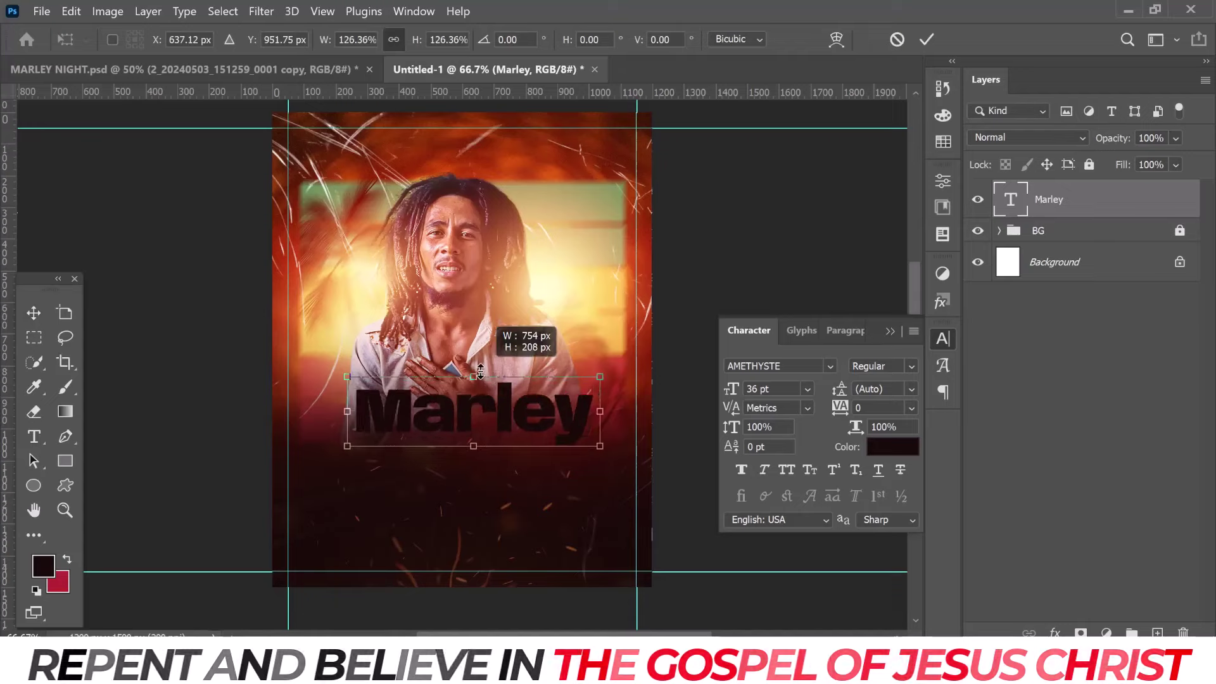
left_click_drag(505, 415, 496, 421)
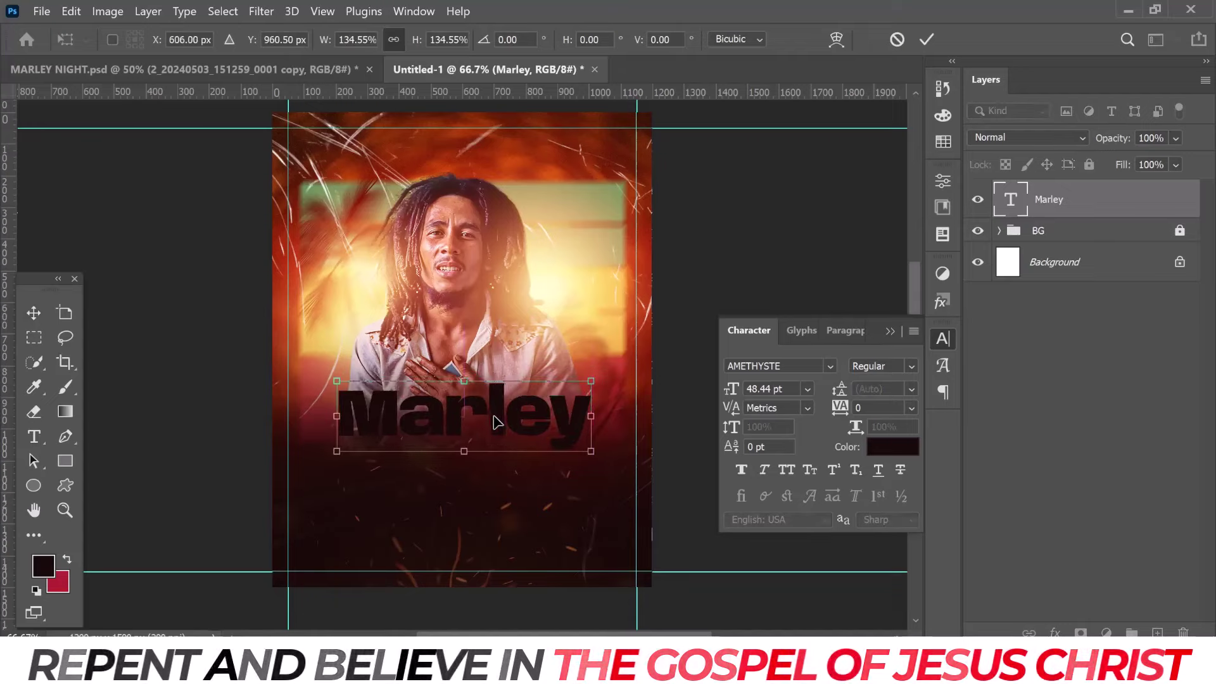
key("Return")
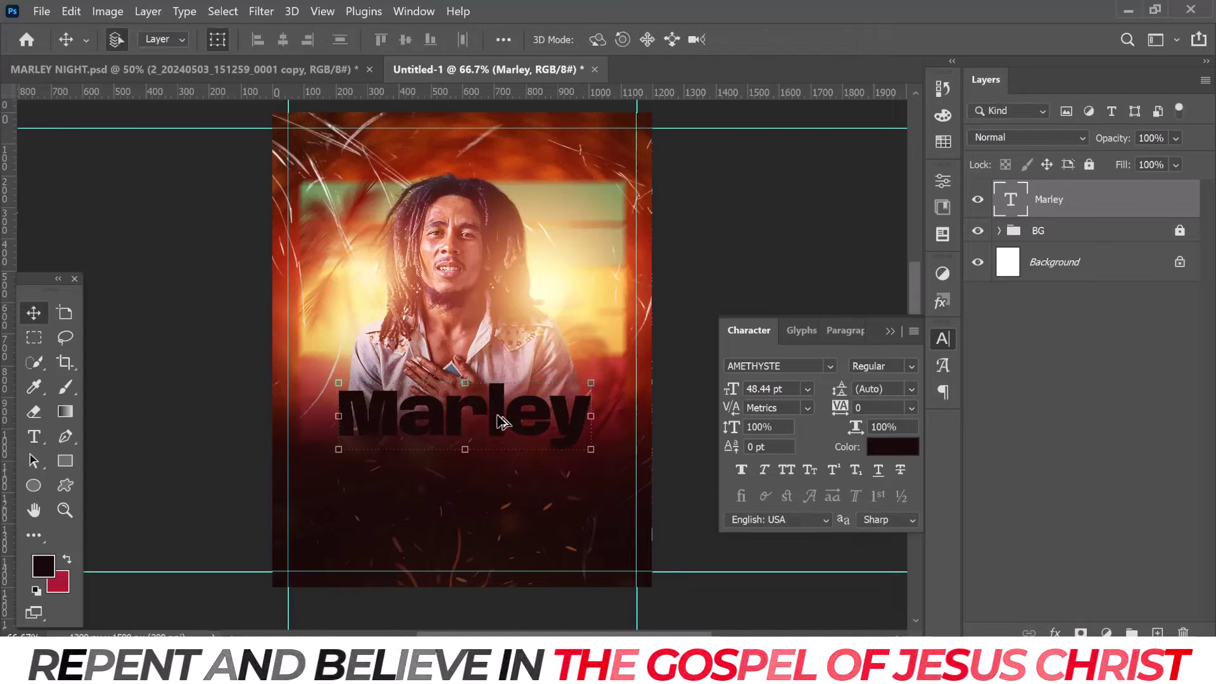
left_click_drag(500, 421, 500, 458, "alt")
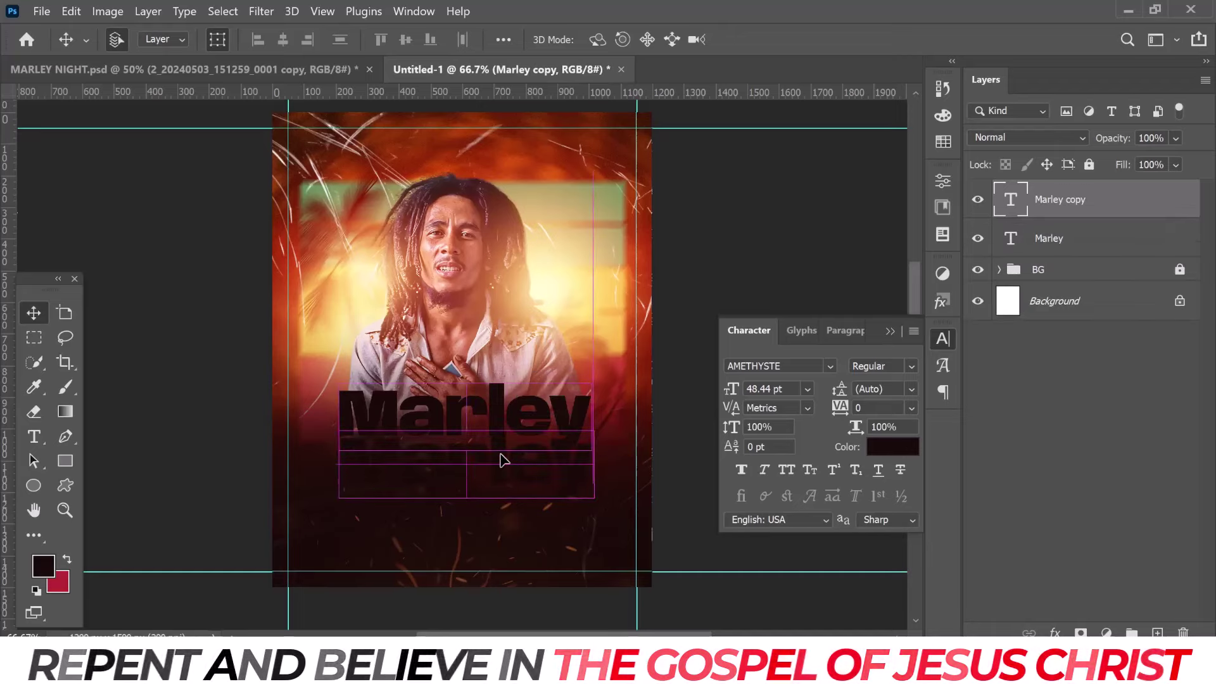
- Turn the duplicate into an all-caps NIGHT line and widen it
double_click(496, 458)
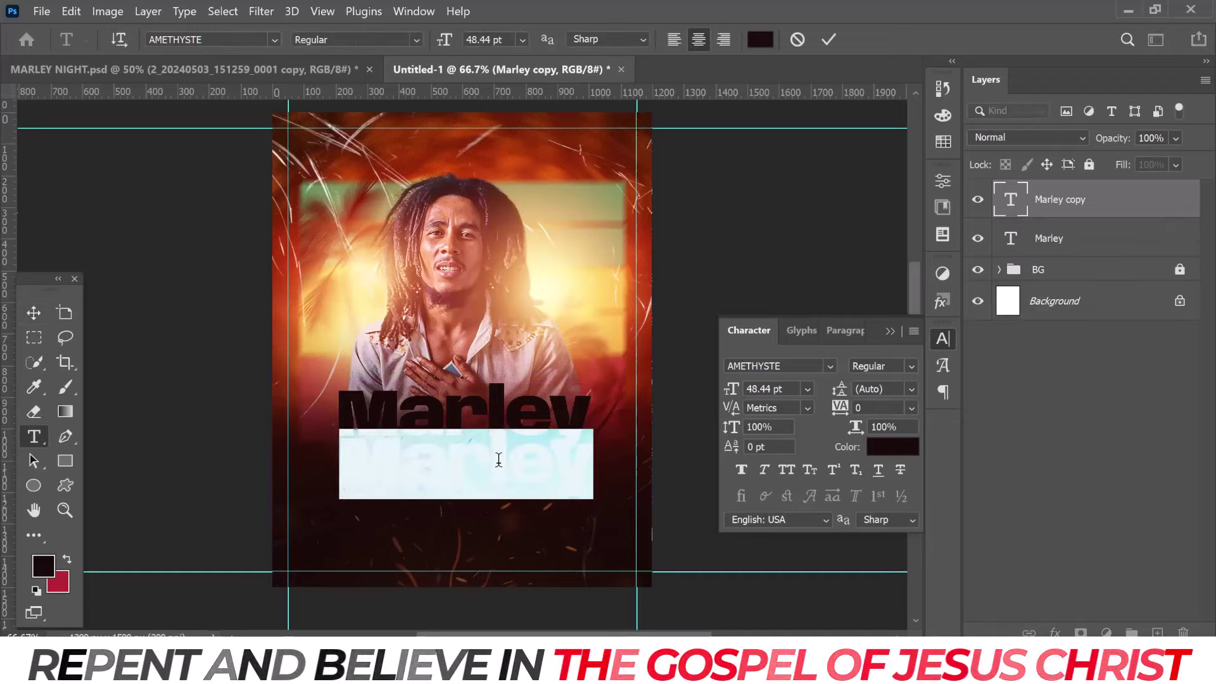
left_click(498, 459)
type("Night")
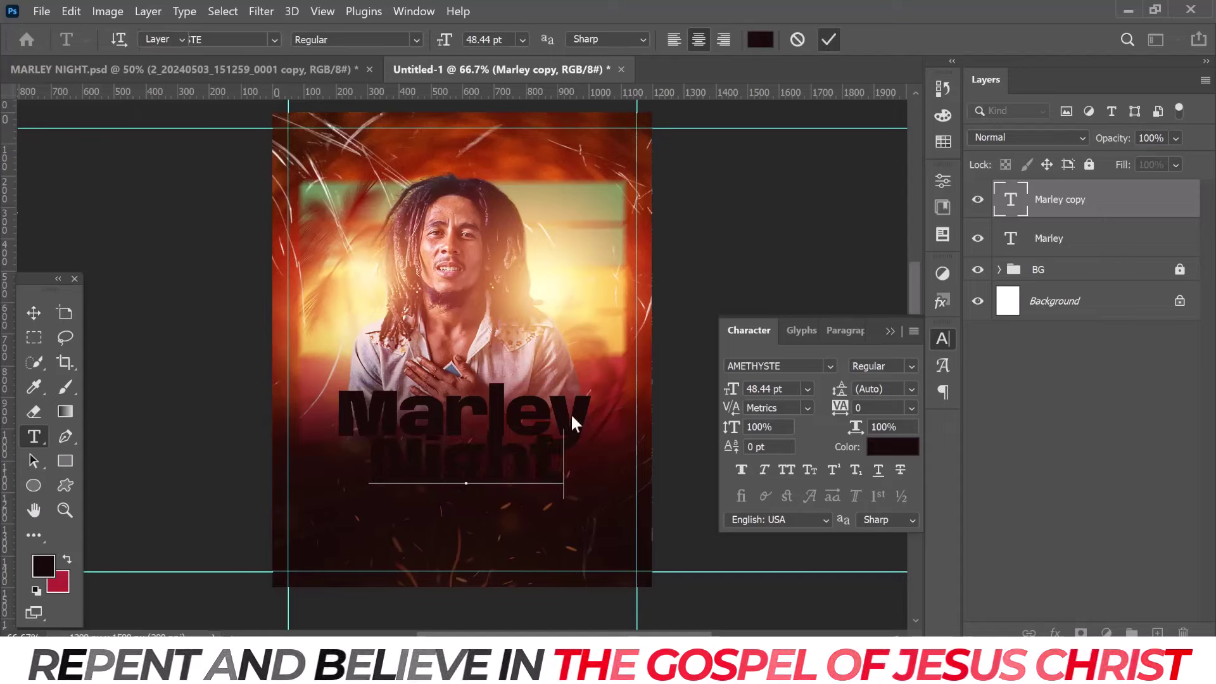
key("ctrl+Return")
key("v")
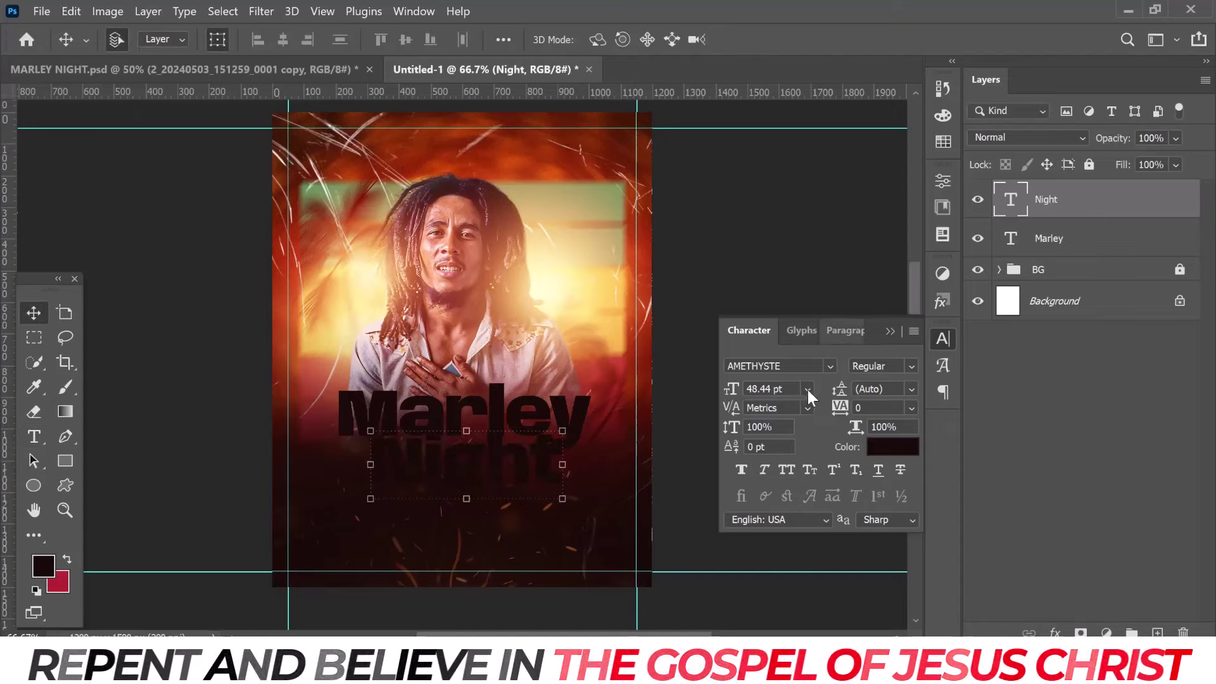
key("ctrl+shift+k")
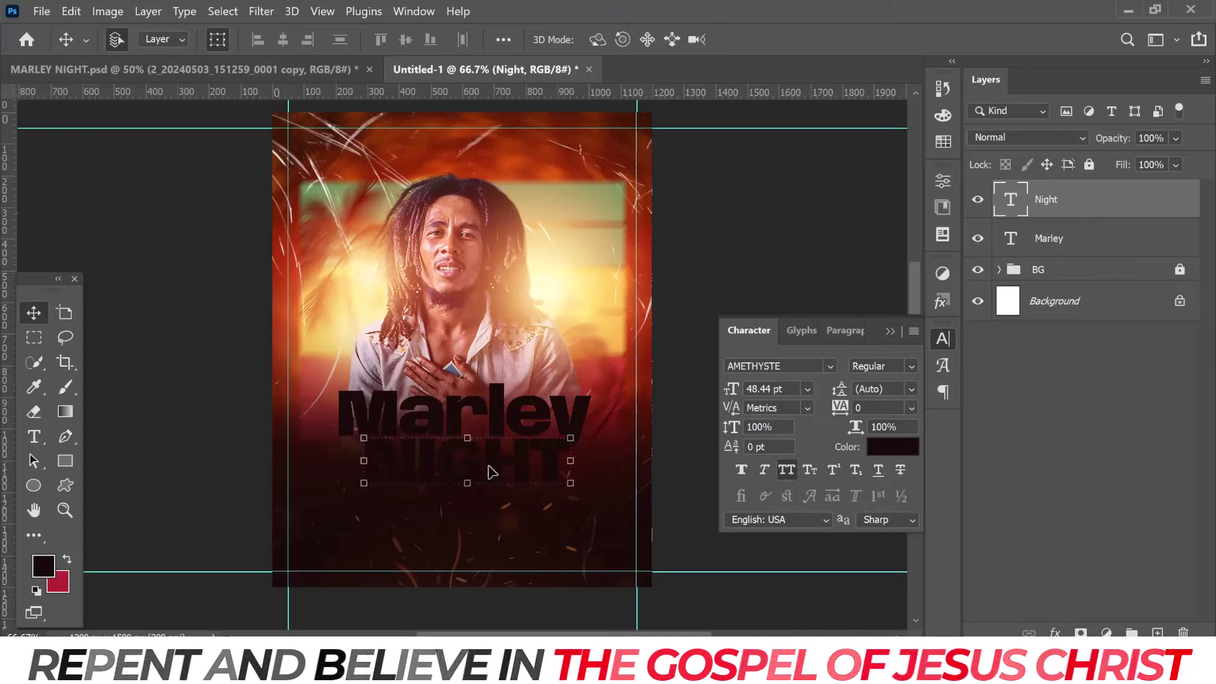
left_click_drag(350, 465, 340, 467)
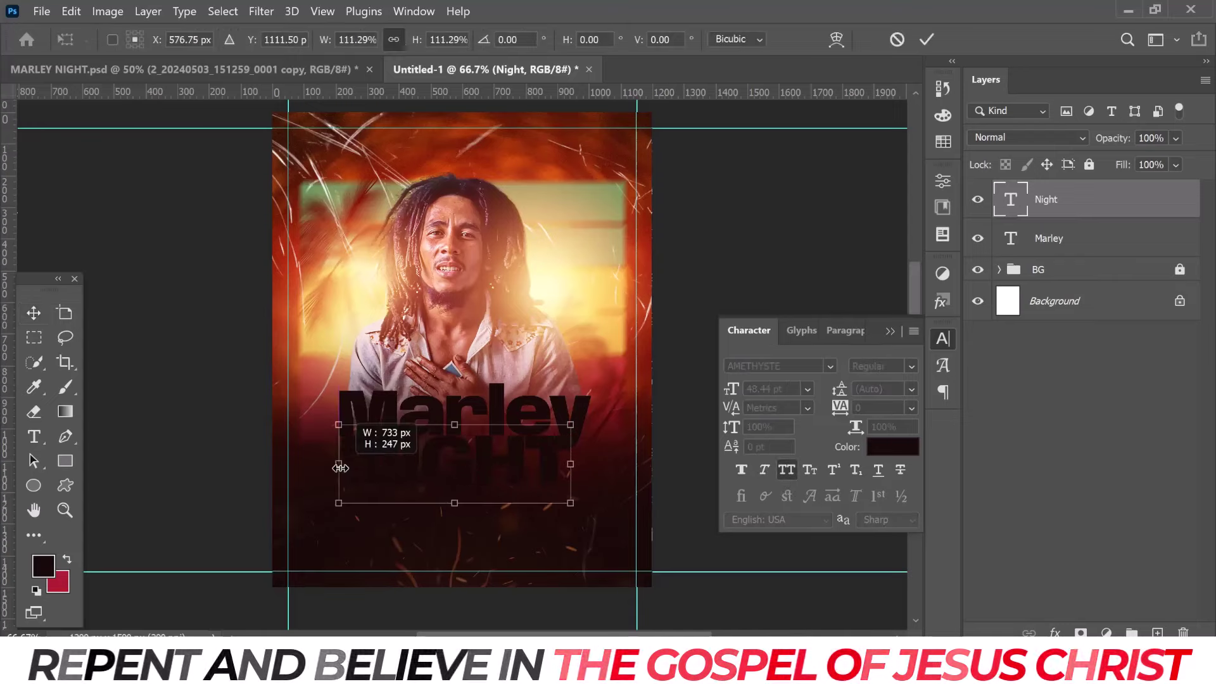
key("Return")
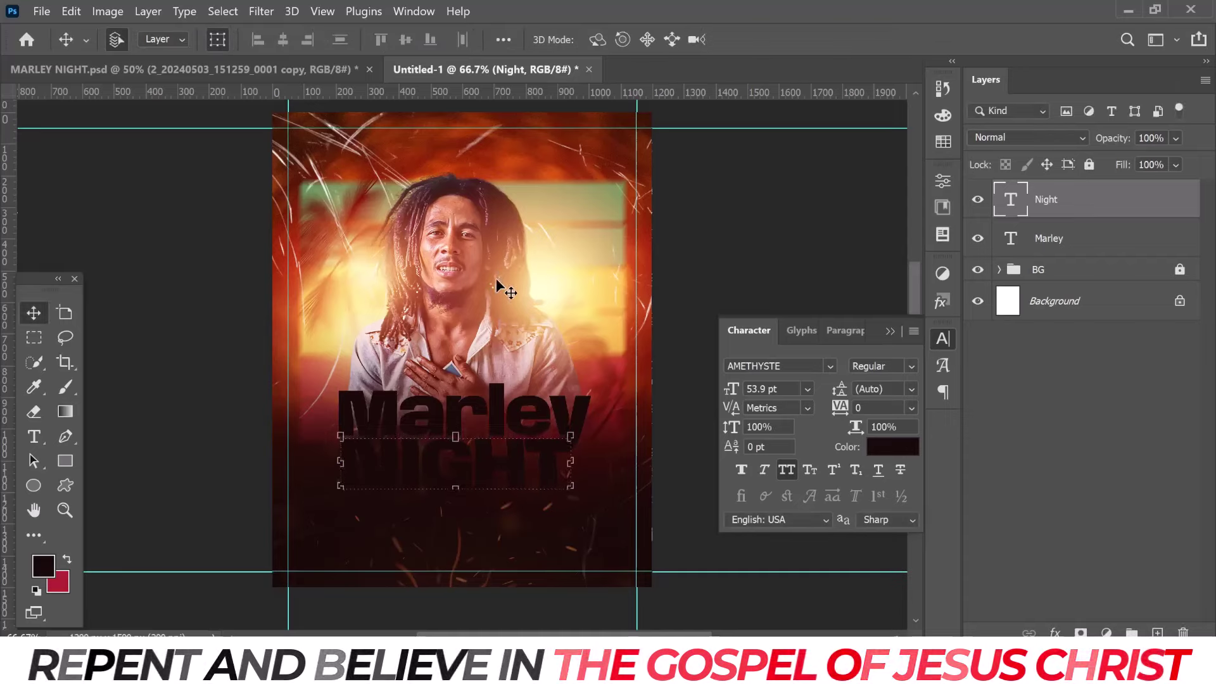
- Make MARLEY all caps and narrow it from both sides
left_click(532, 423)
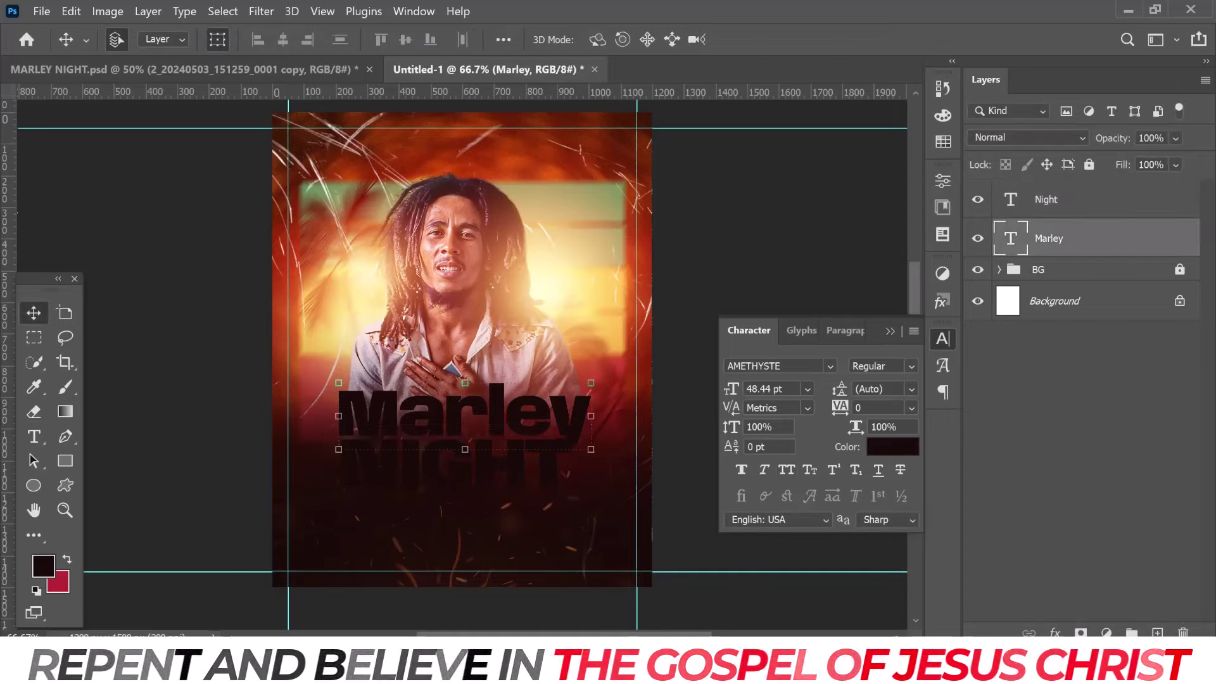
left_click(788, 470)
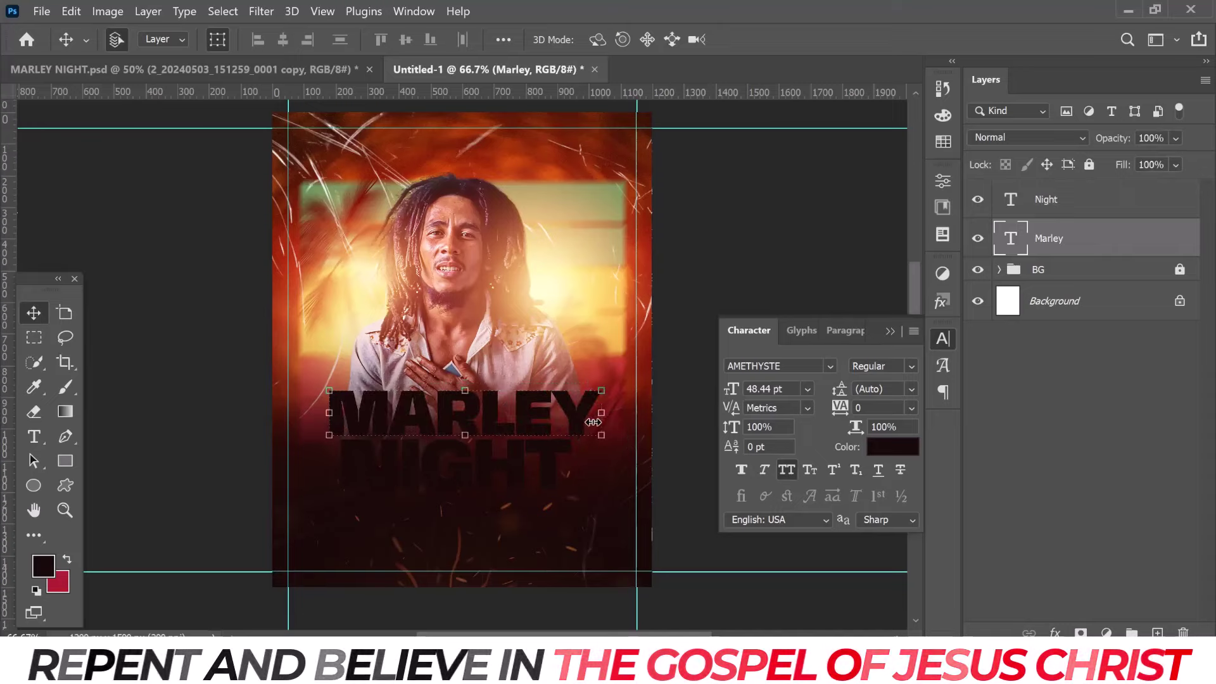
left_click_drag(593, 423, 580, 426)
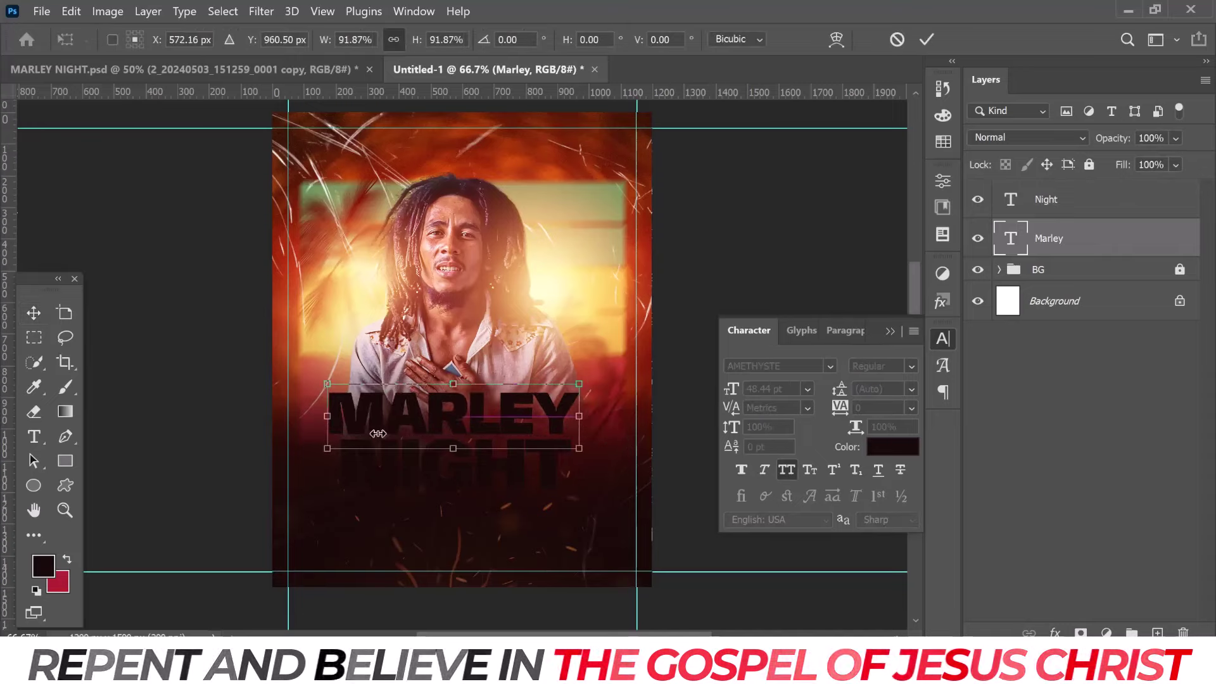
left_click_drag(335, 417, 340, 415)
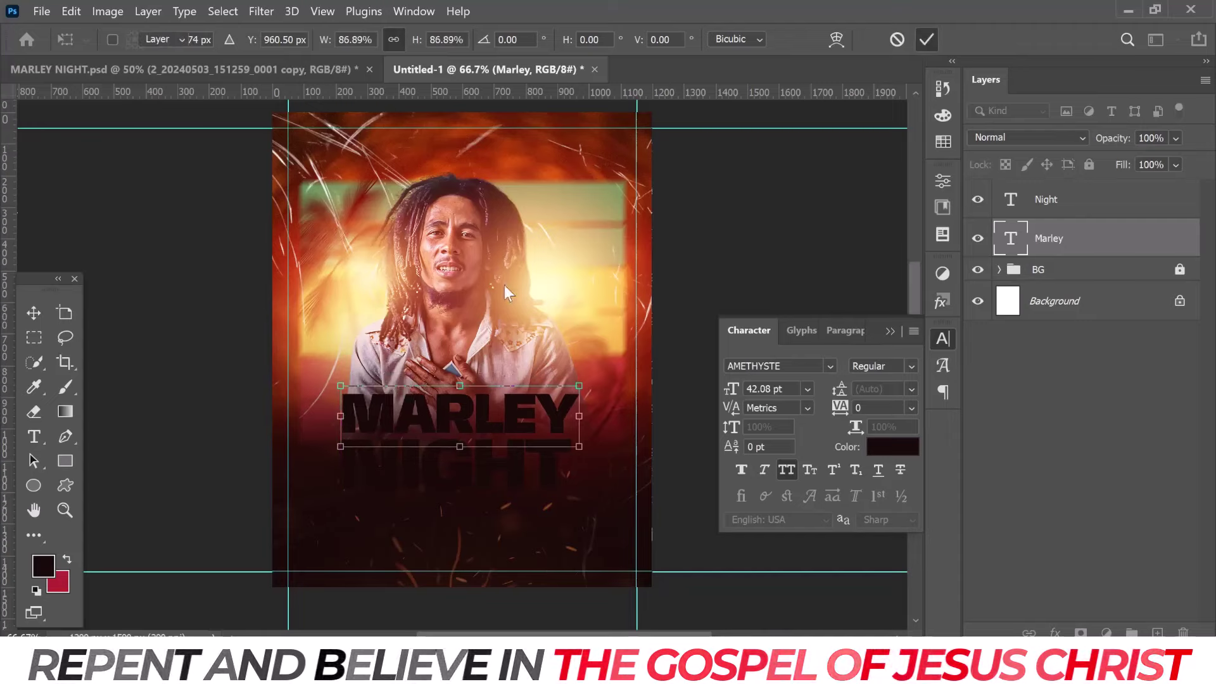
key("Return")
key("ctrl+z")
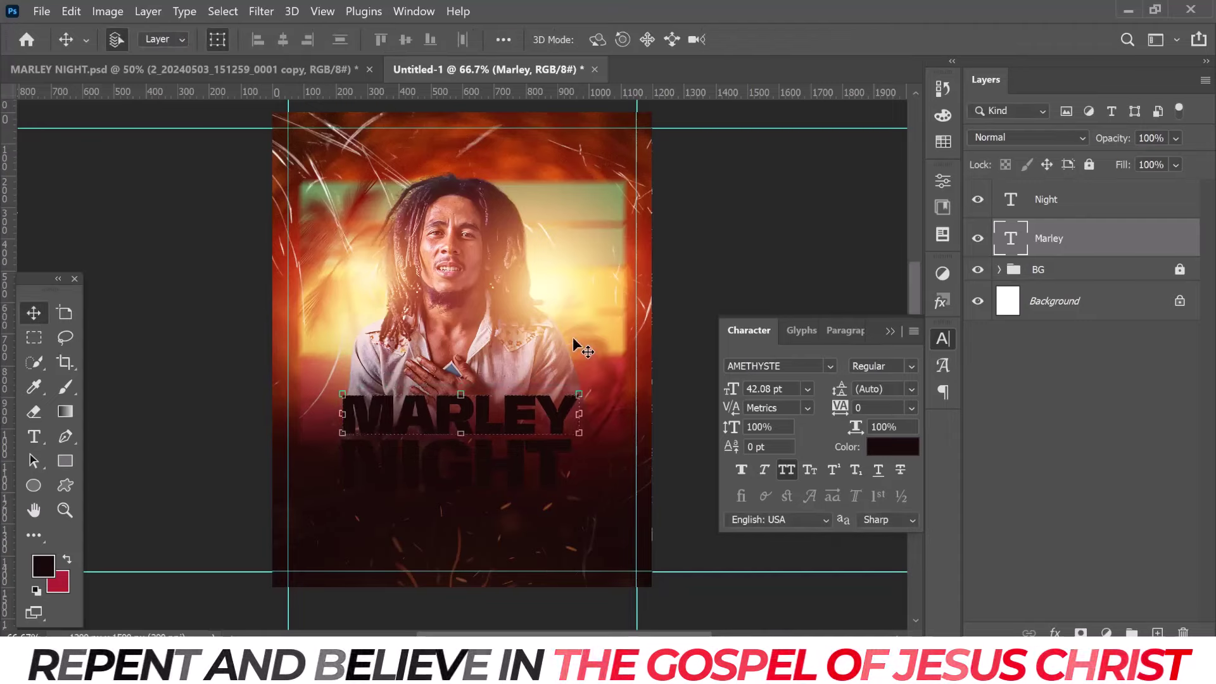
- Scale MARLEY and NIGHT together, nudge them left and down, then reselect MARLEY
mouse_move(527, 338)
left_mouse_down()
mouse_move(583, 399)
mouse_move(597, 390)
left_mouse_up()
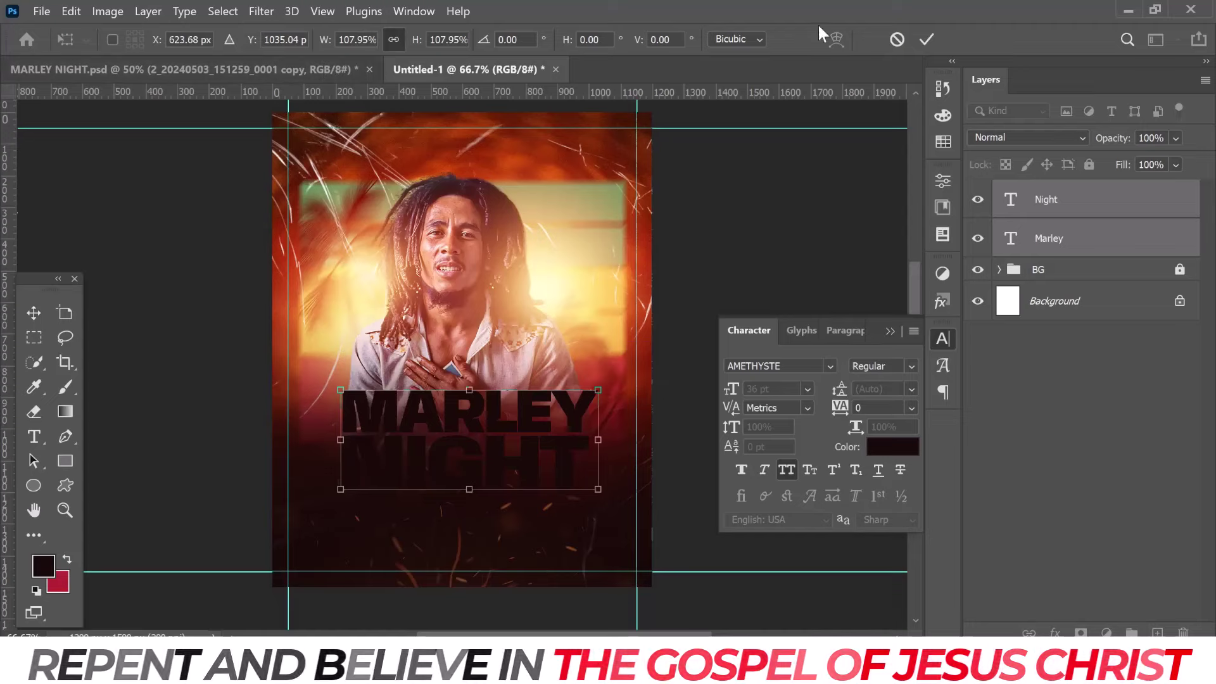
left_click(926, 40)
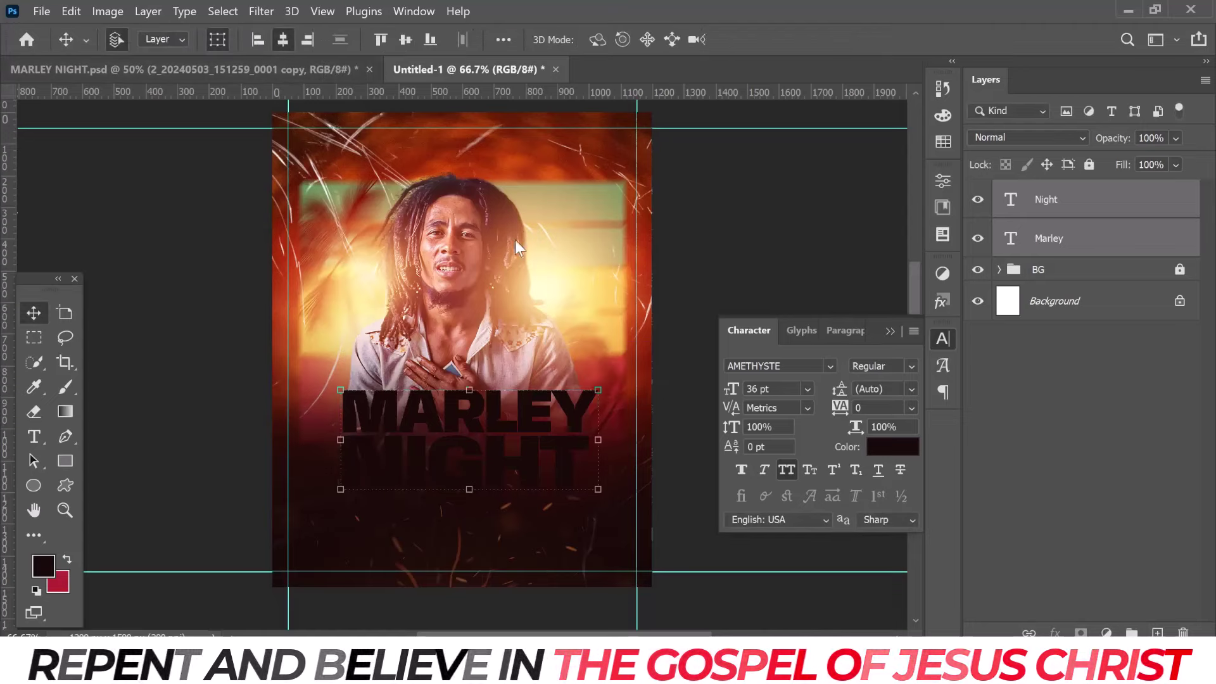
left_click_drag(489, 423, 482, 429)
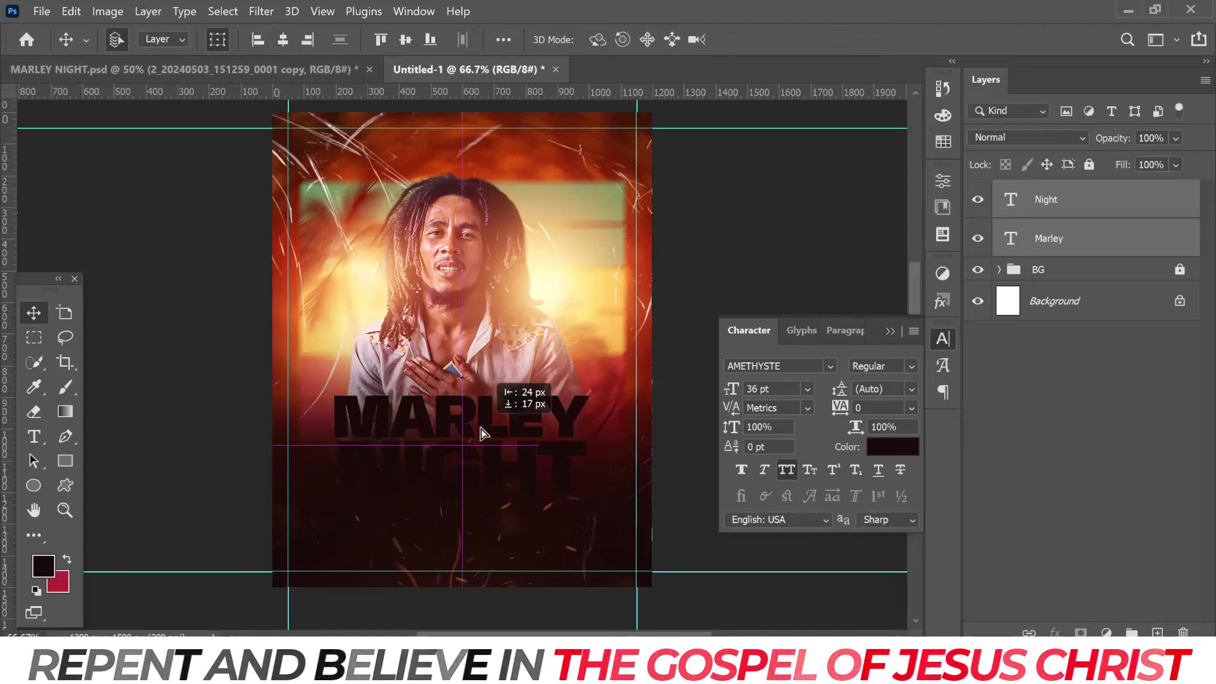
left_click(534, 418)
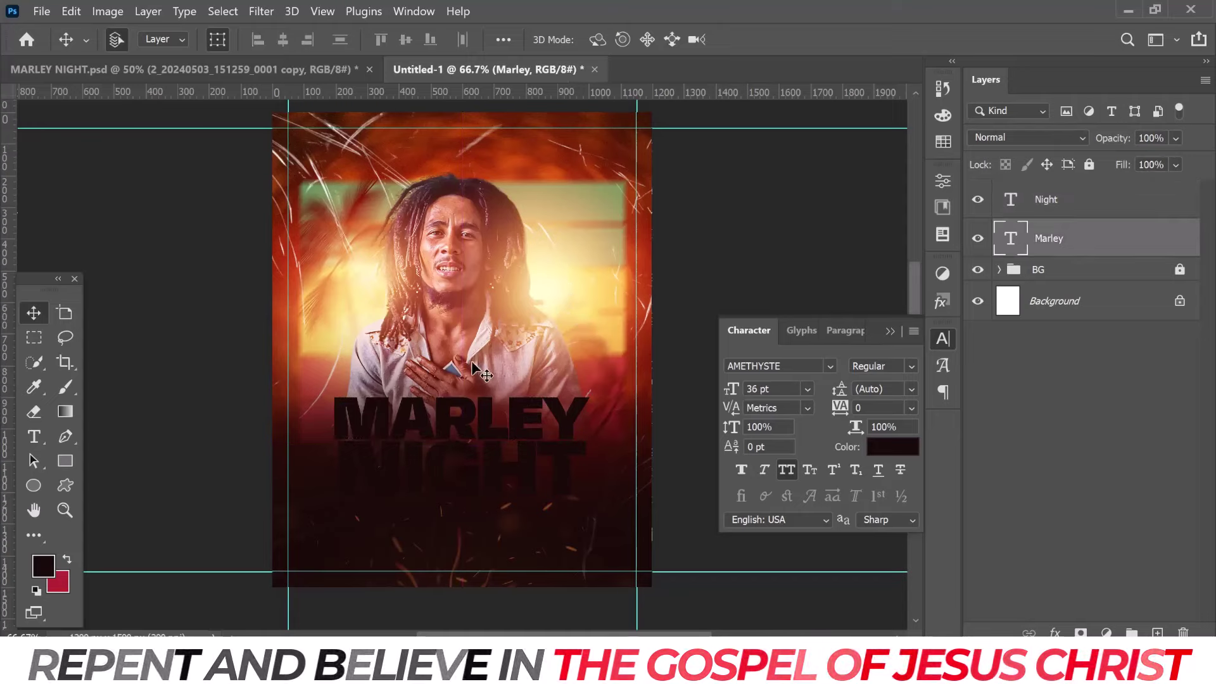
left_click(516, 424)
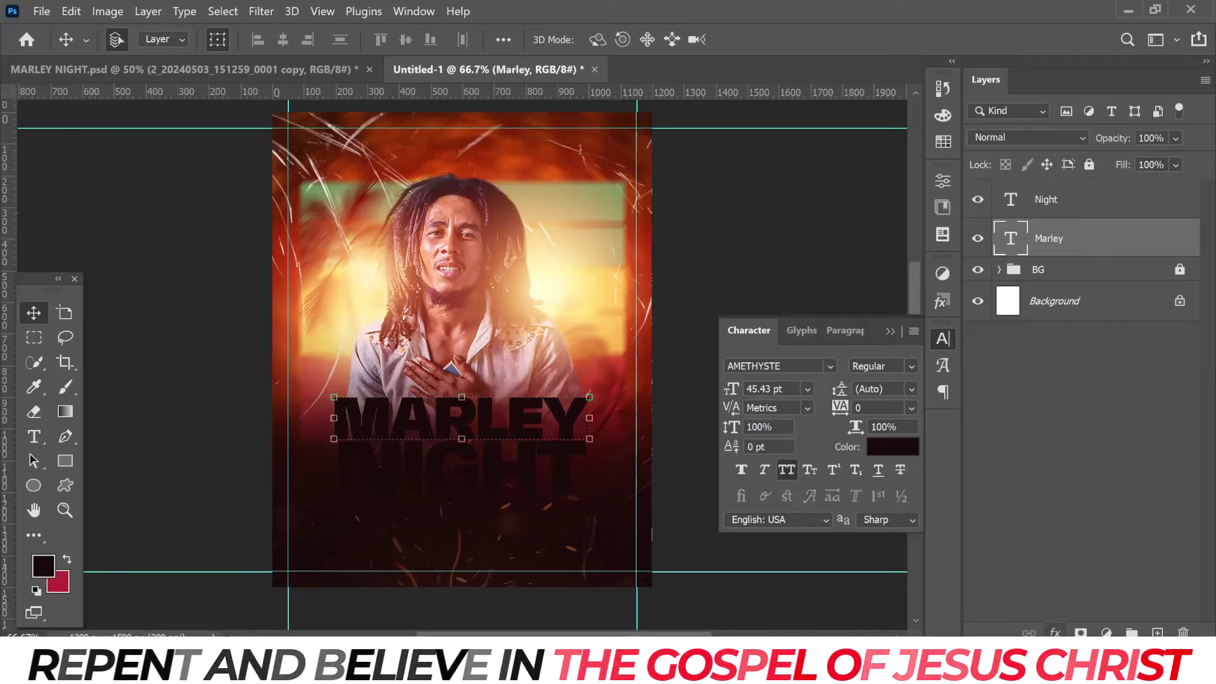
left_click(1054, 633)
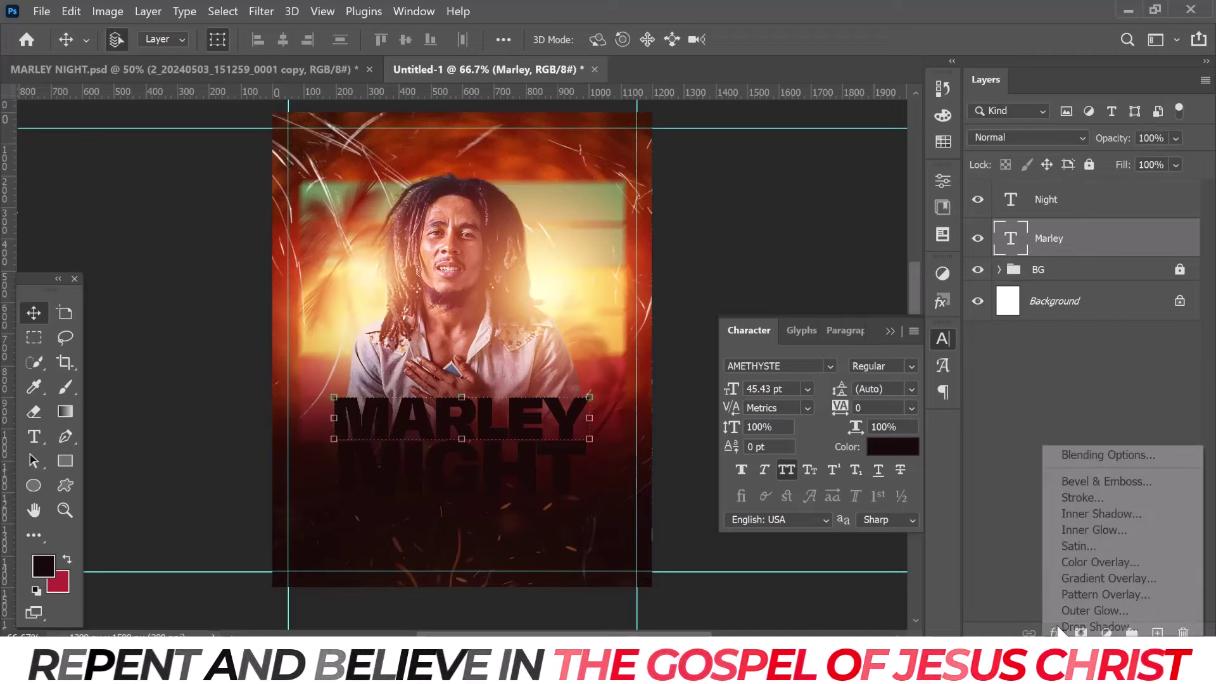
- Apply a gradient overlay to MARLEY with a green start stop and yellow end stop
left_click(1101, 579)
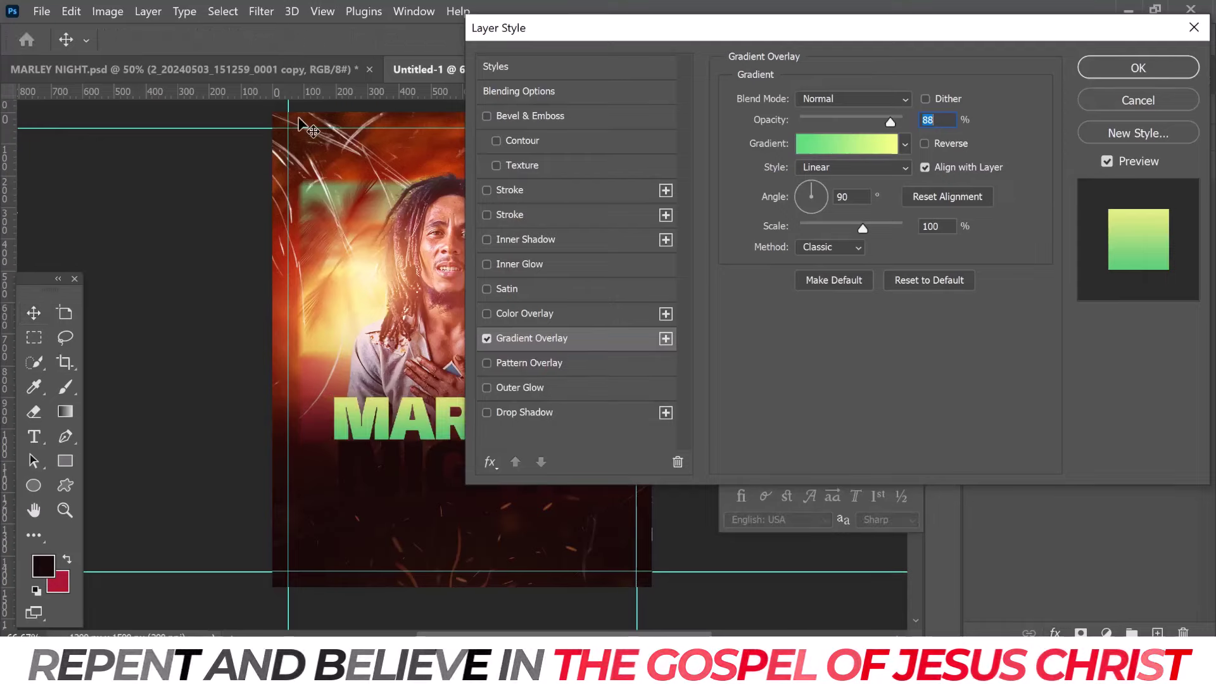
left_click(840, 144)
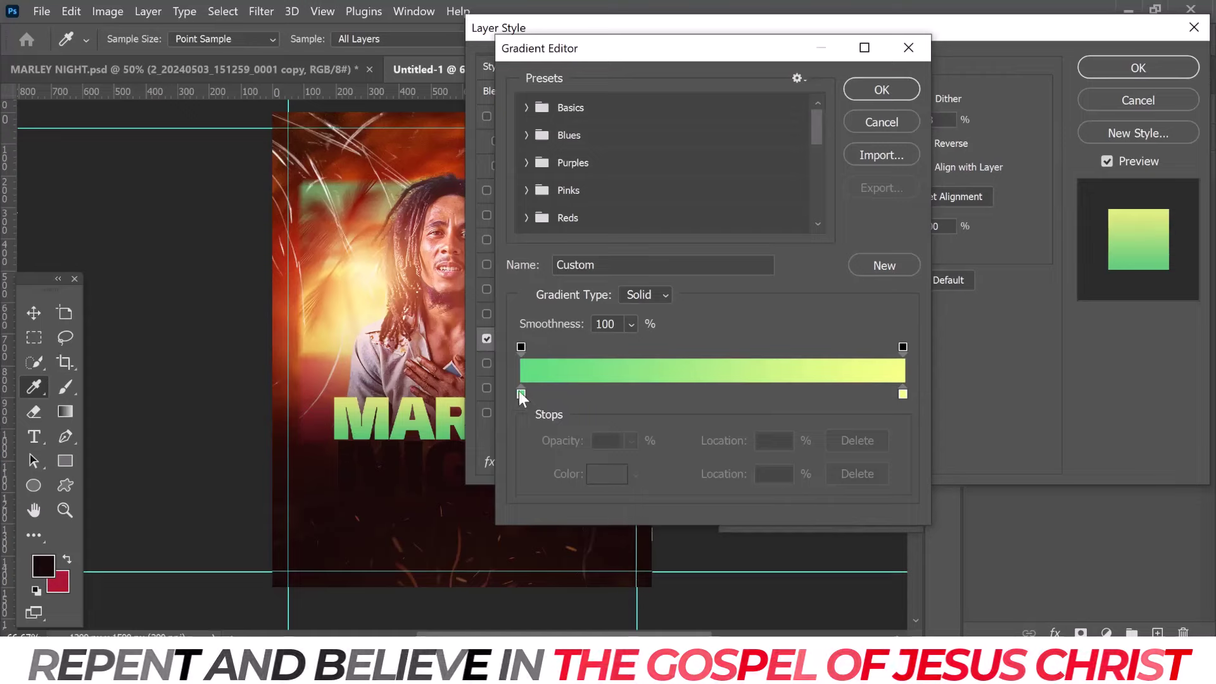
left_click(520, 393)
left_click(602, 476)
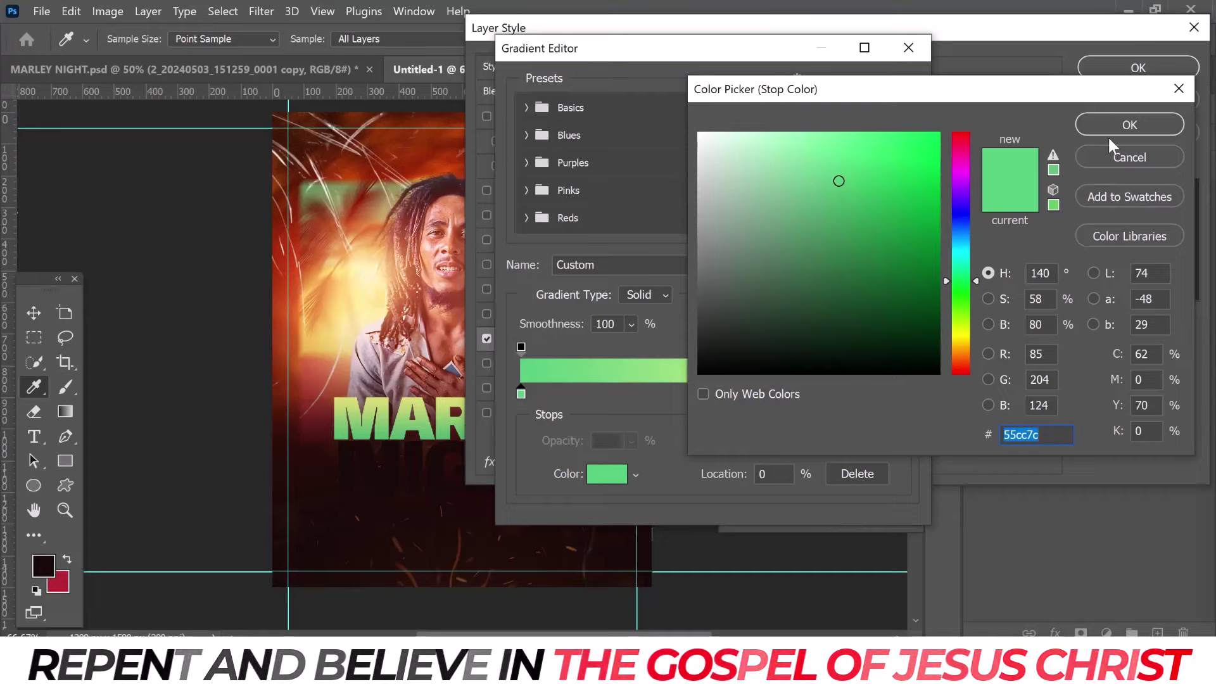
left_click(1122, 127)
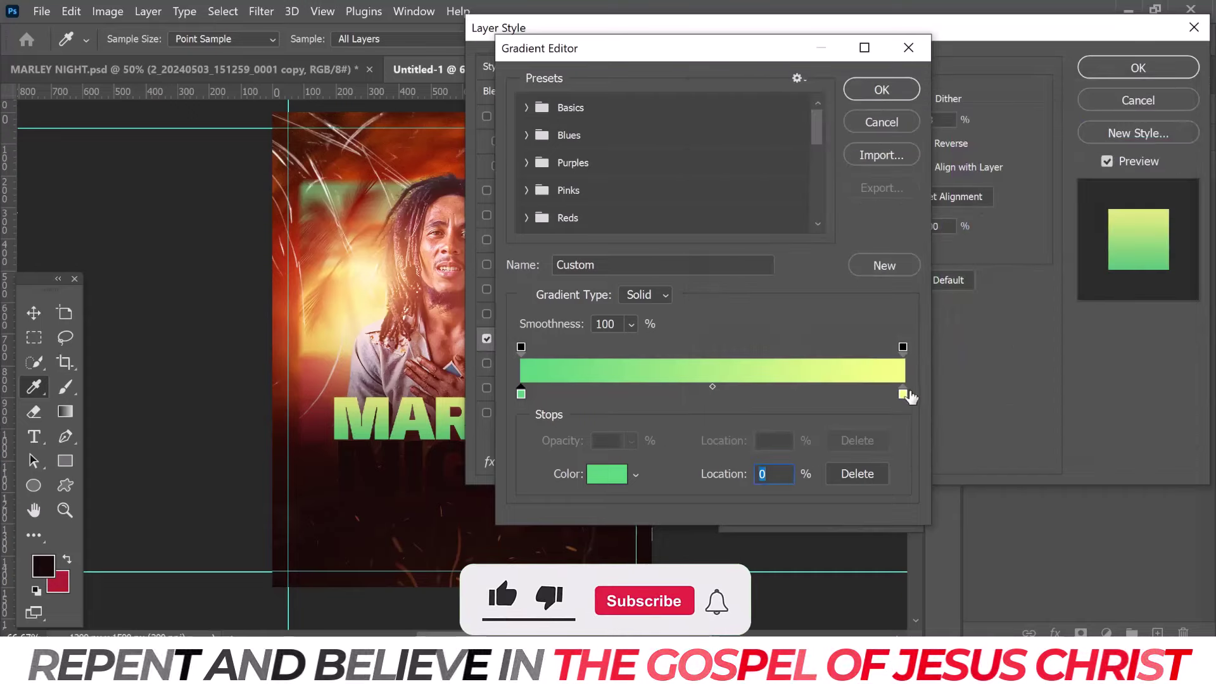
left_click(903, 394)
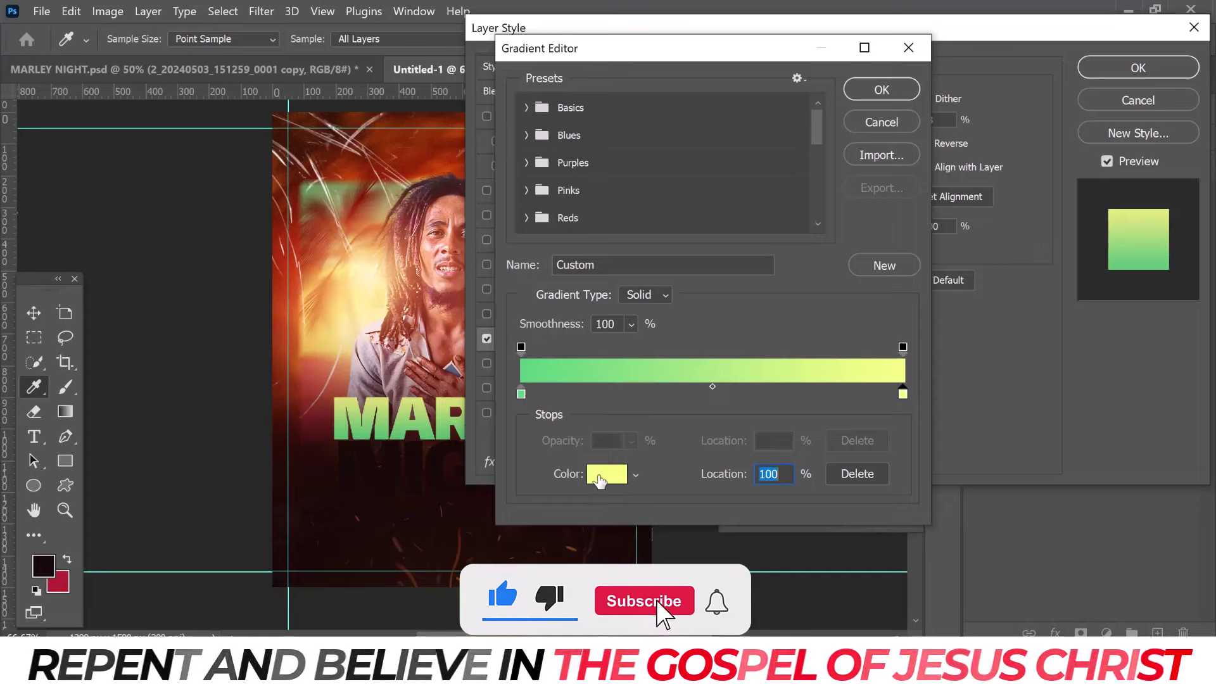
left_click(602, 475)
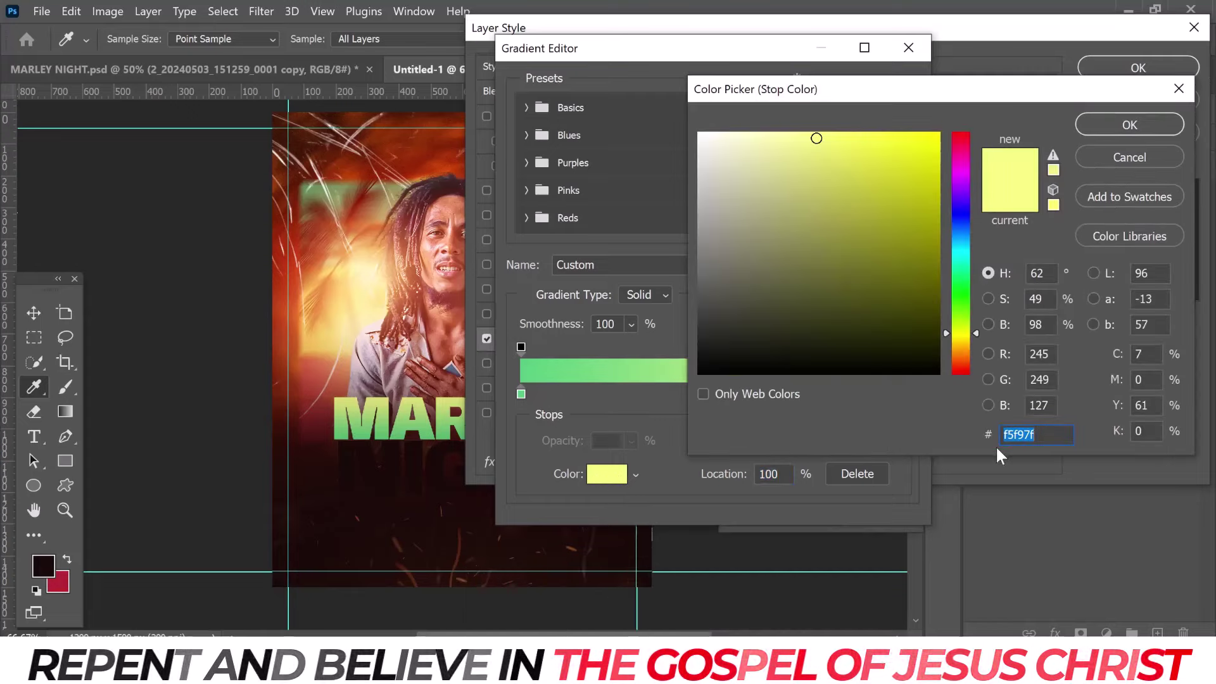
left_click(1133, 123)
left_click(875, 88)
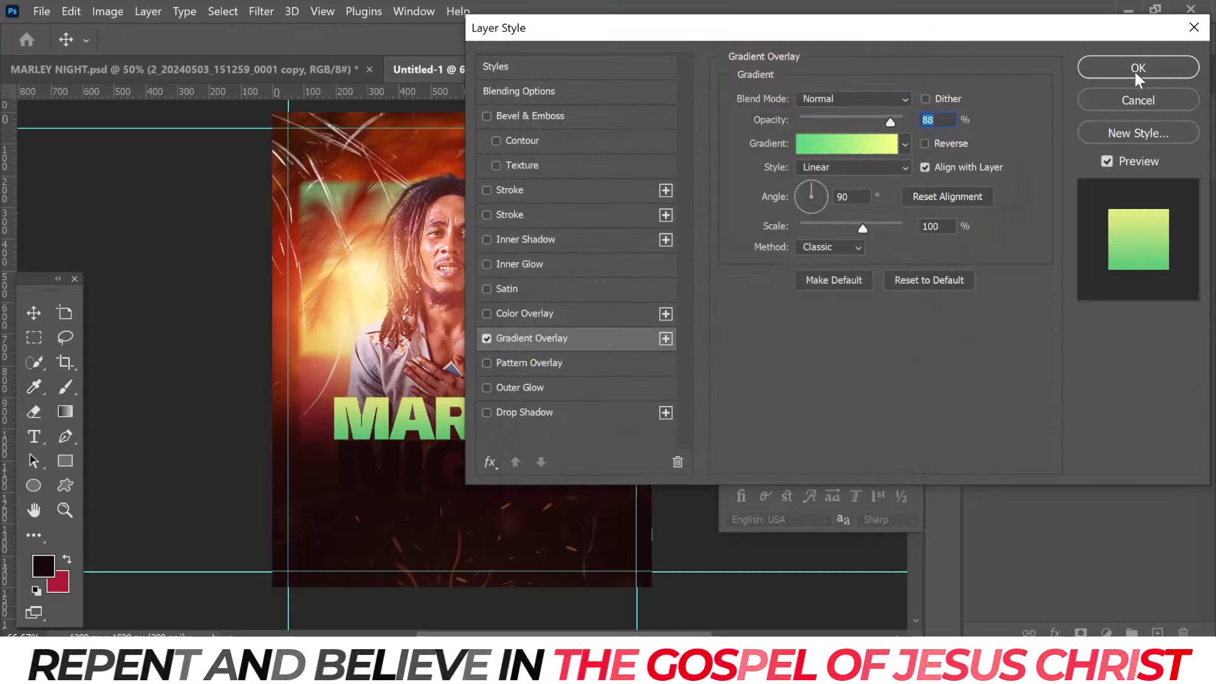
left_click(1135, 72)
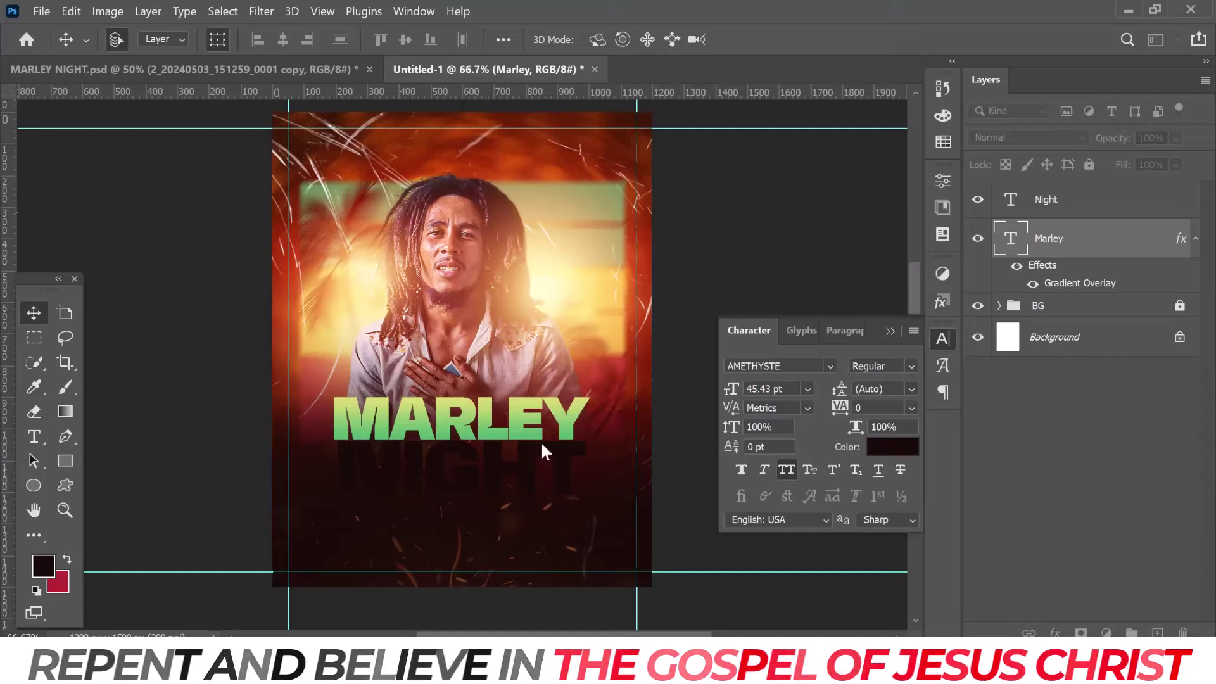
- Give the NIGHT layer a reversed green-to-yellow gradient overlay
left_click(560, 478)
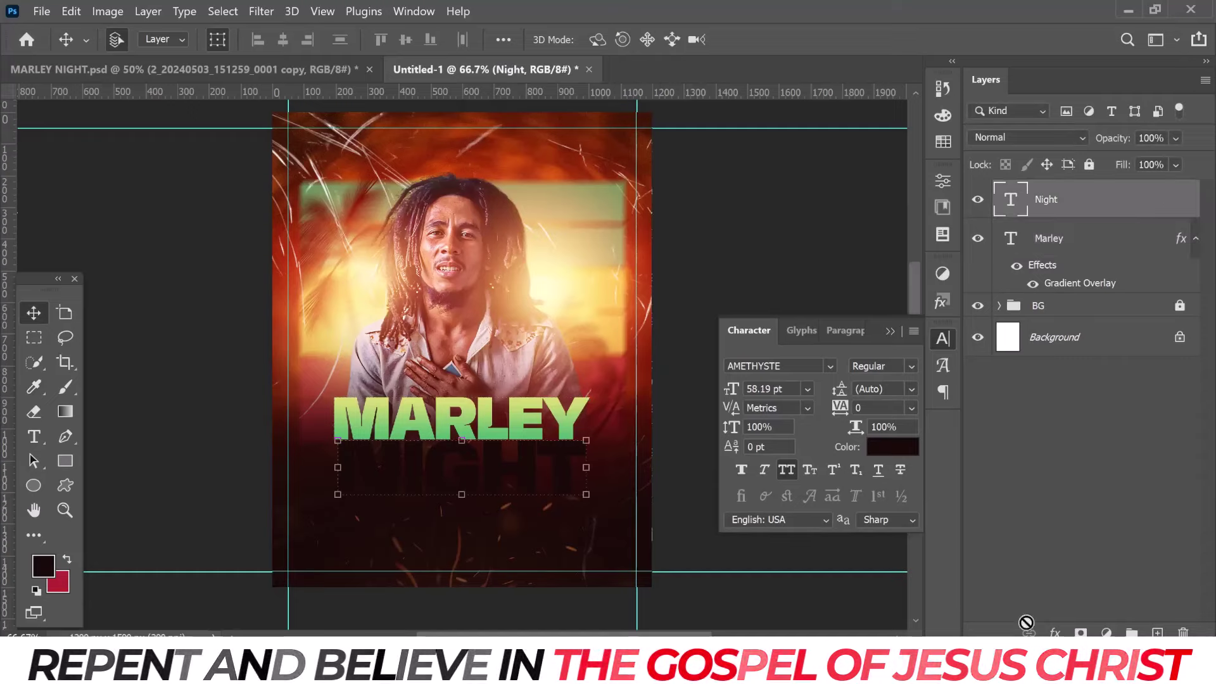
left_click(1055, 632)
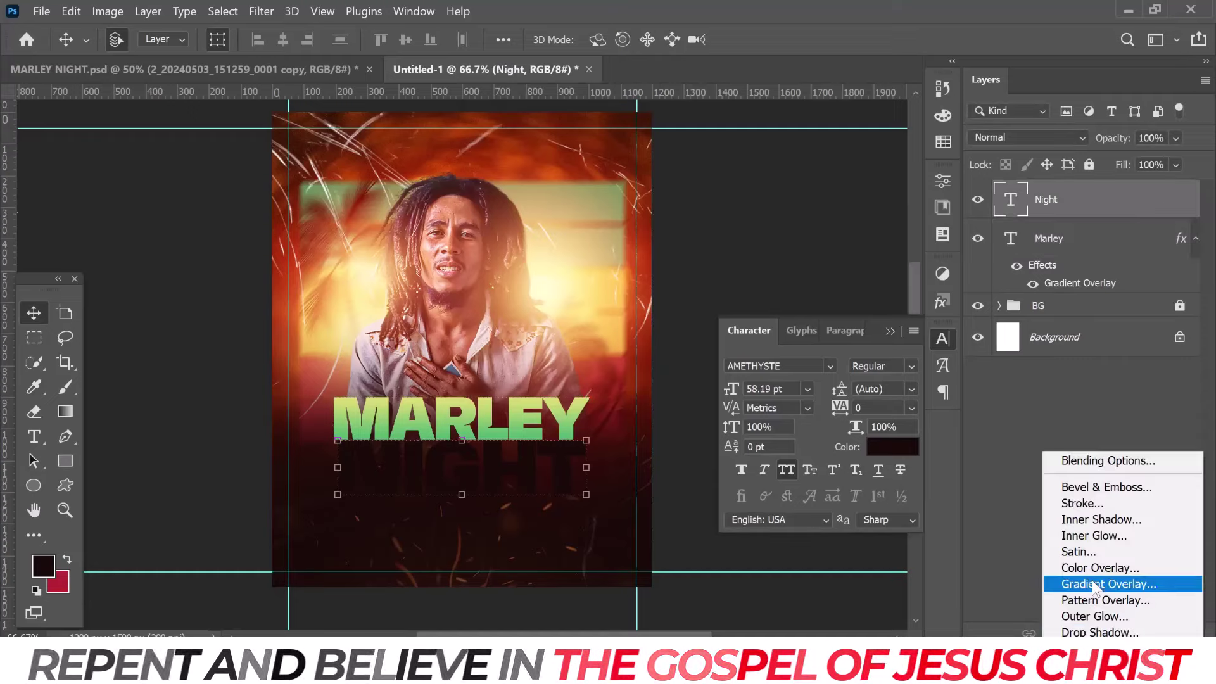
left_click(861, 177)
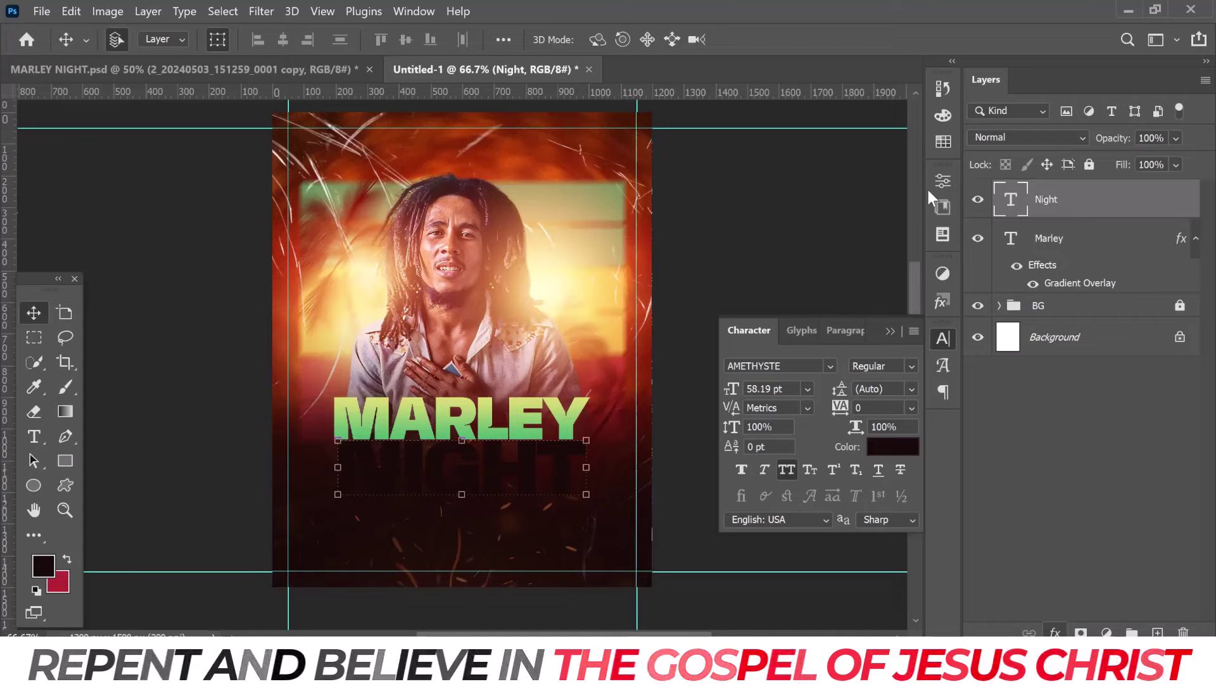
double_click(1039, 602)
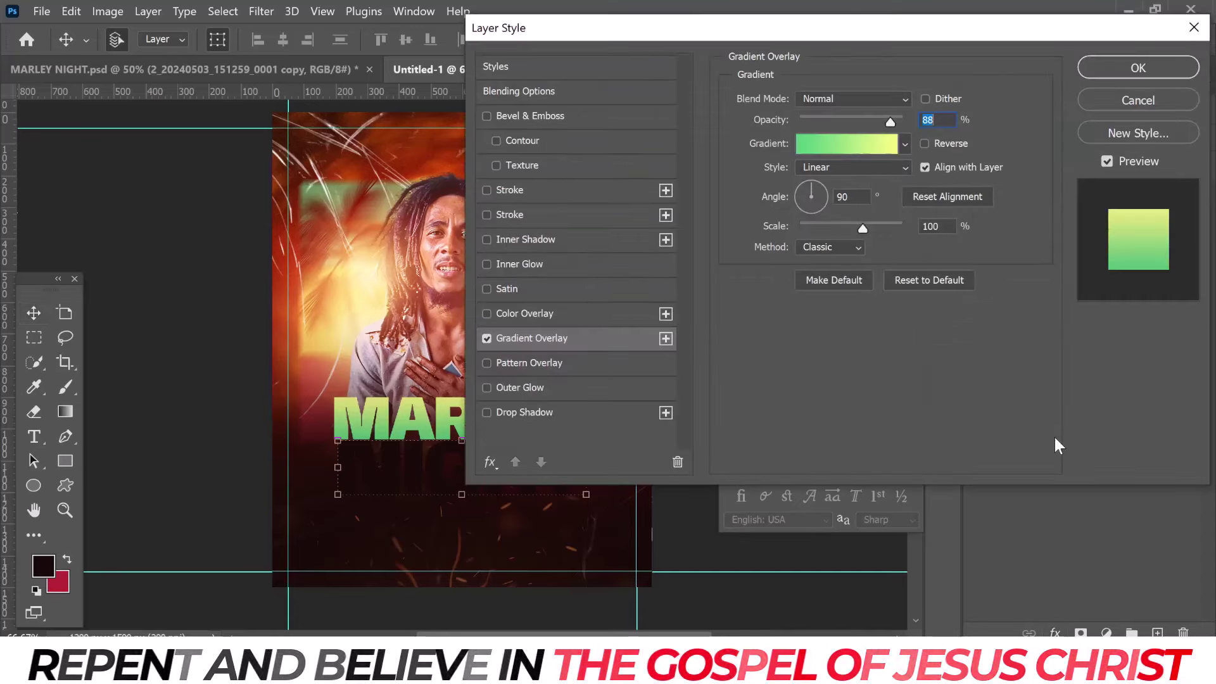
left_click(924, 143)
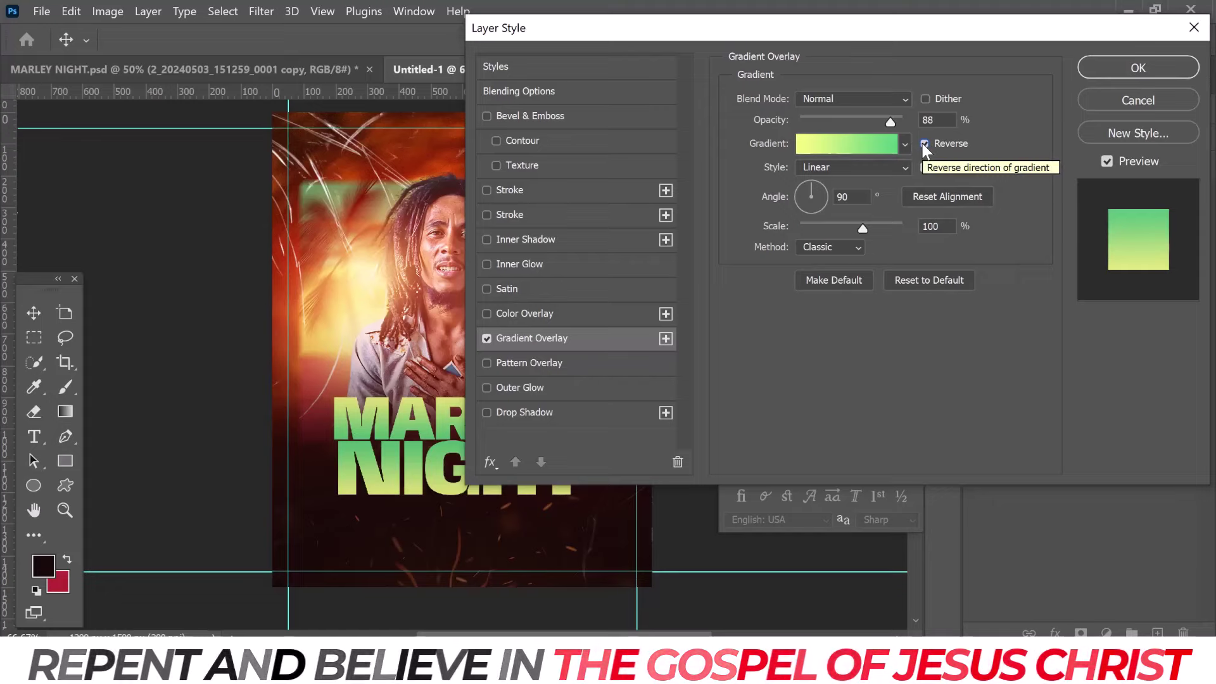
left_click(1113, 71)
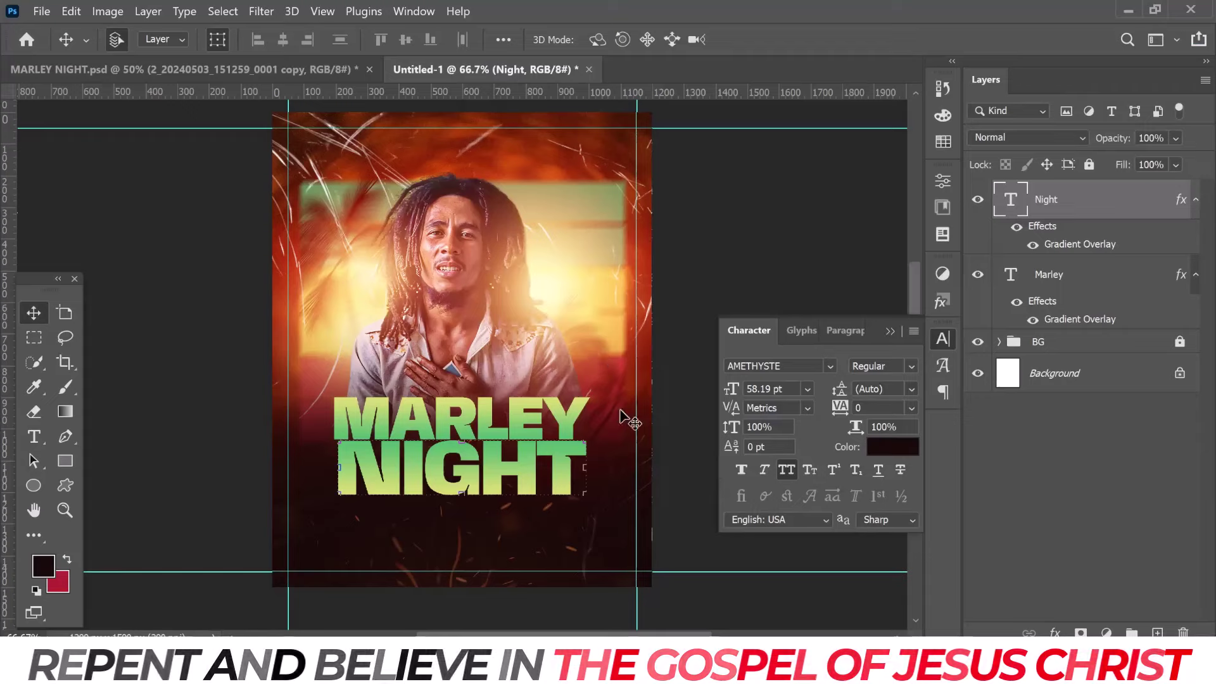
- Reverse the gradient overlay direction on MARLEY
left_click(556, 454)
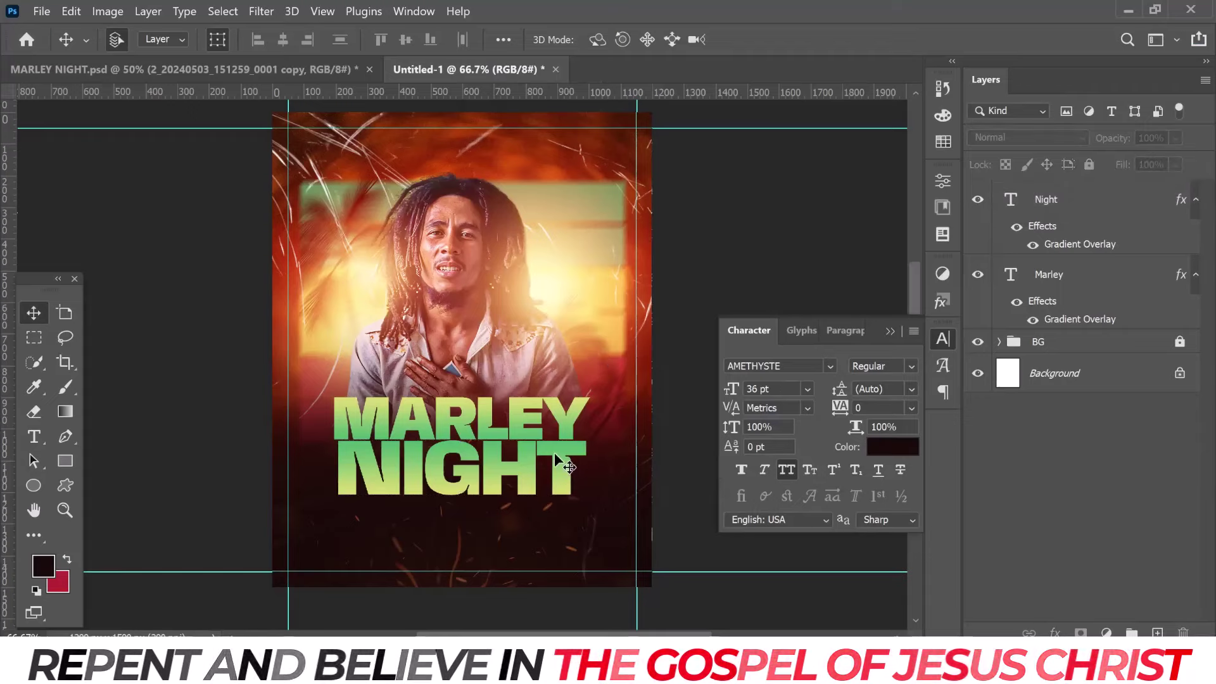
left_click(561, 424)
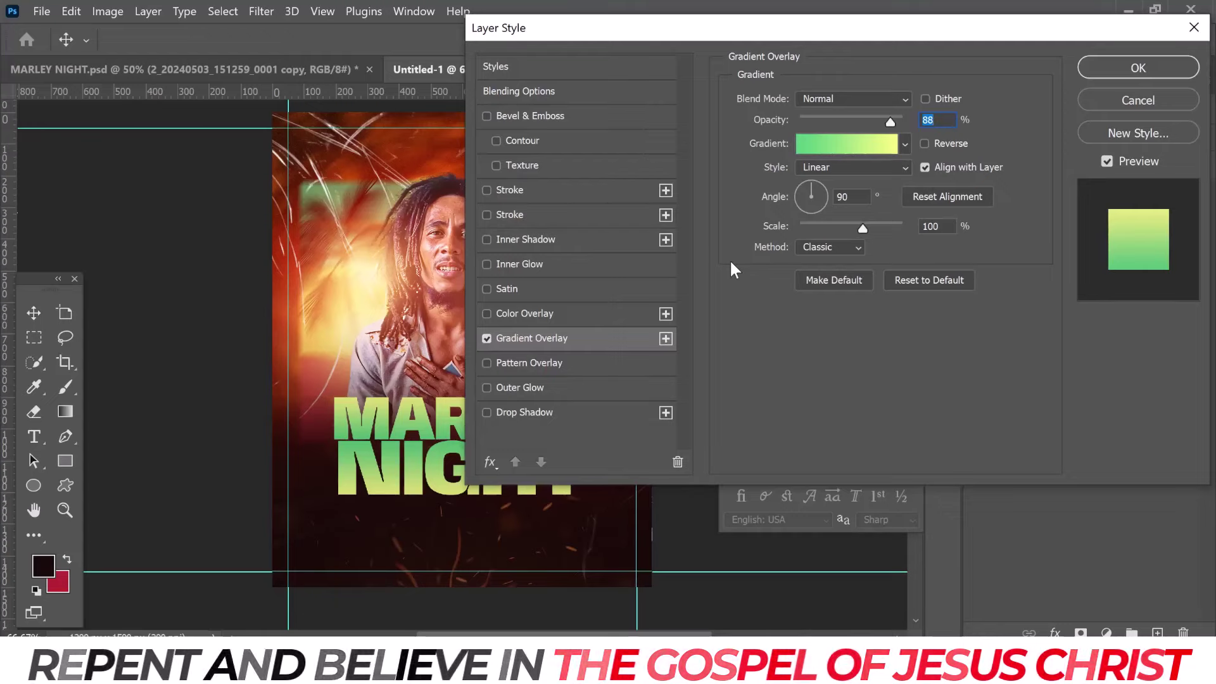
left_click(926, 144)
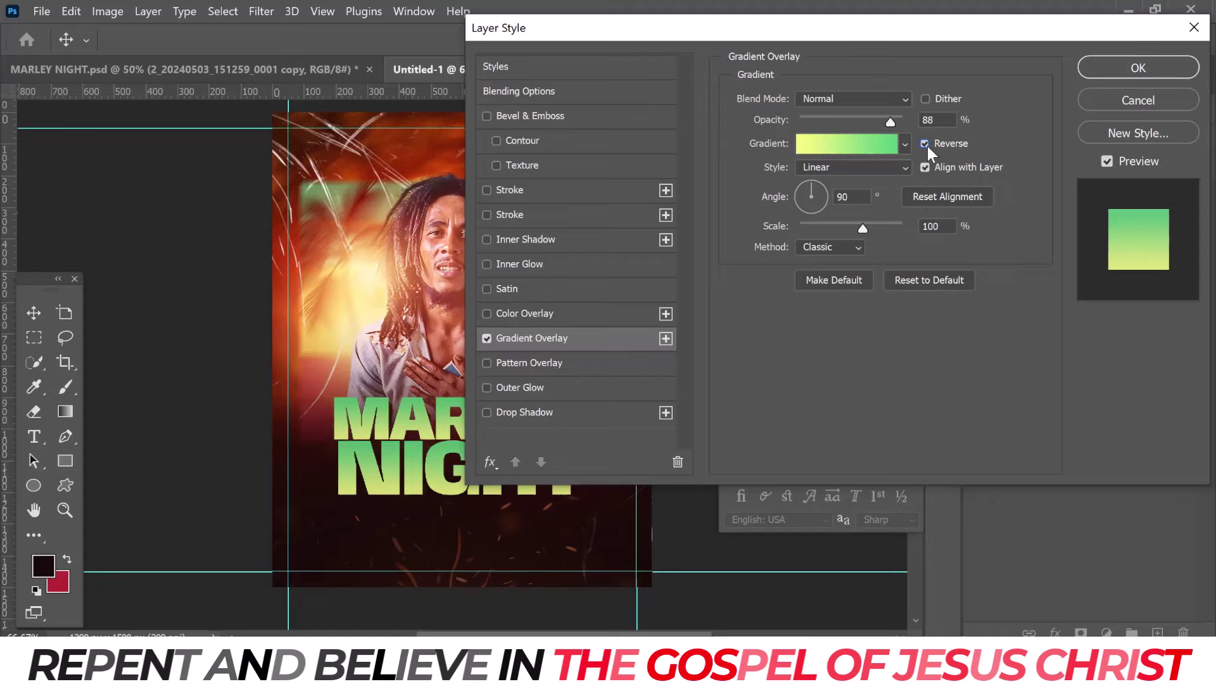
left_click(1118, 75)
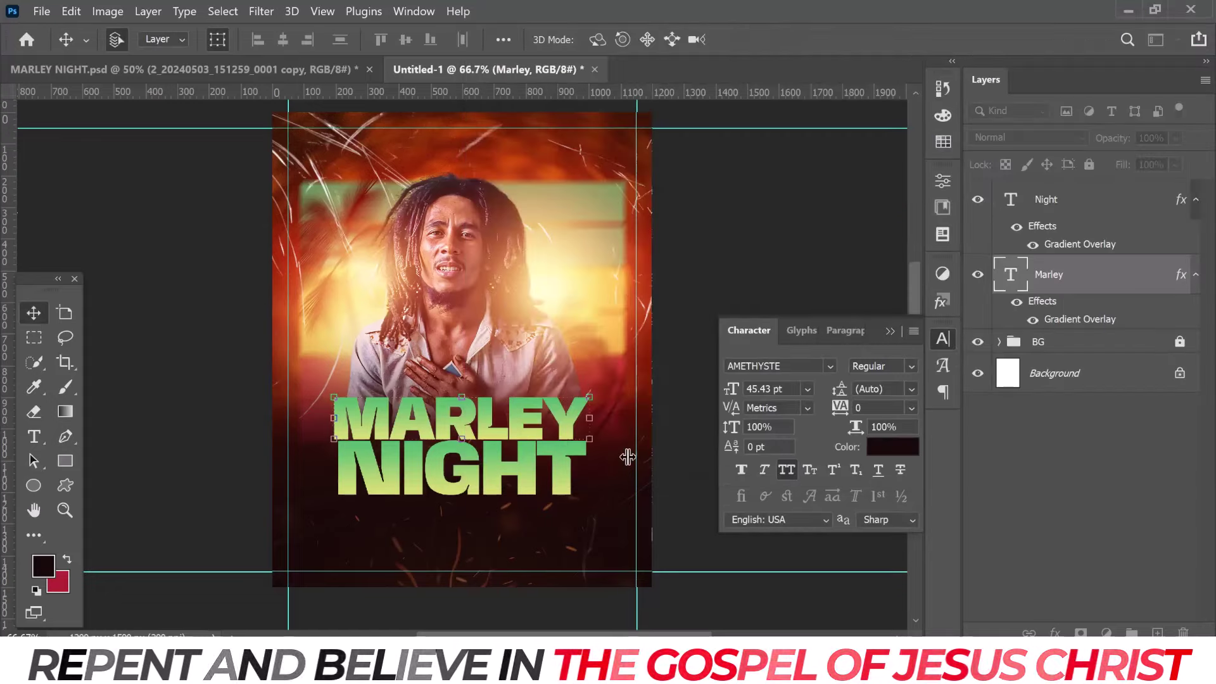
- Turn Reverse off on NIGHT's gradient overlay so both words shade alike
left_click(560, 474)
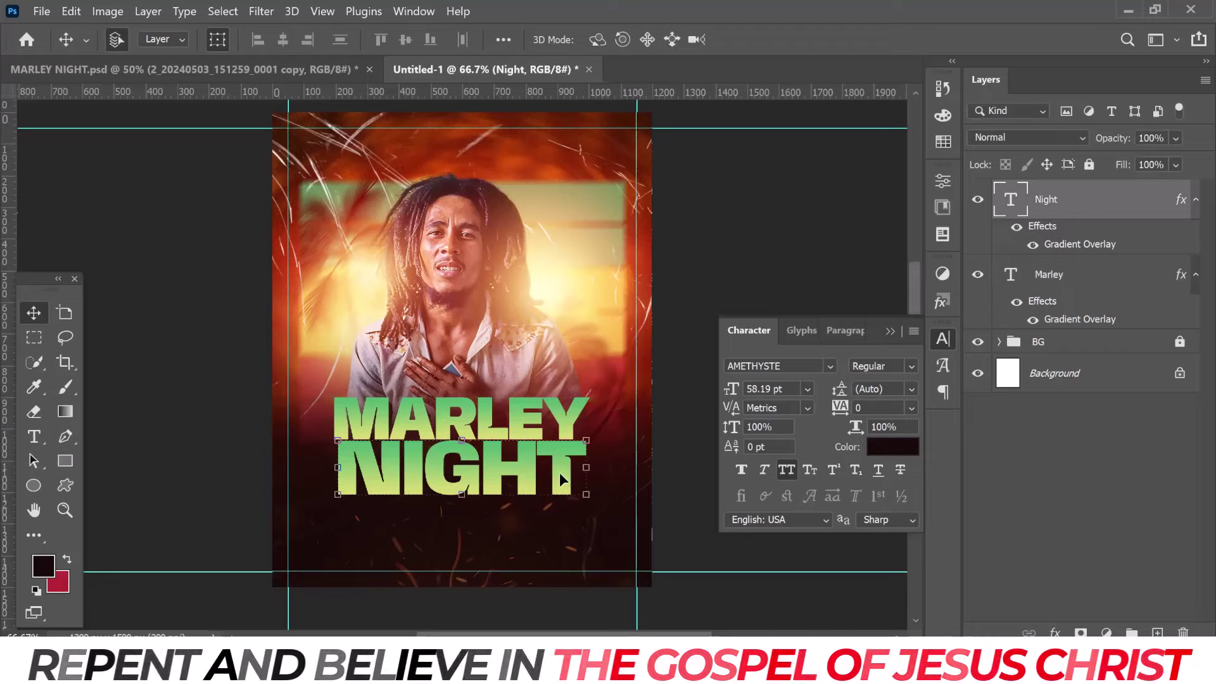
double_click(1068, 247)
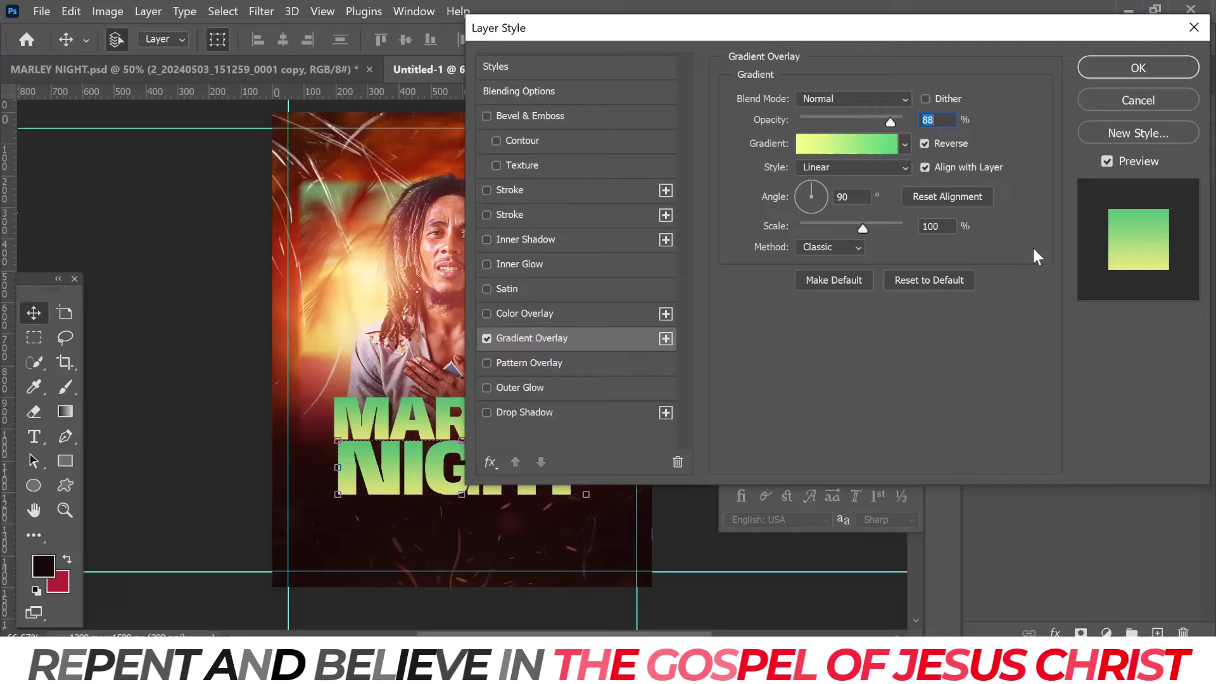
left_click(923, 144)
left_click(1118, 75)
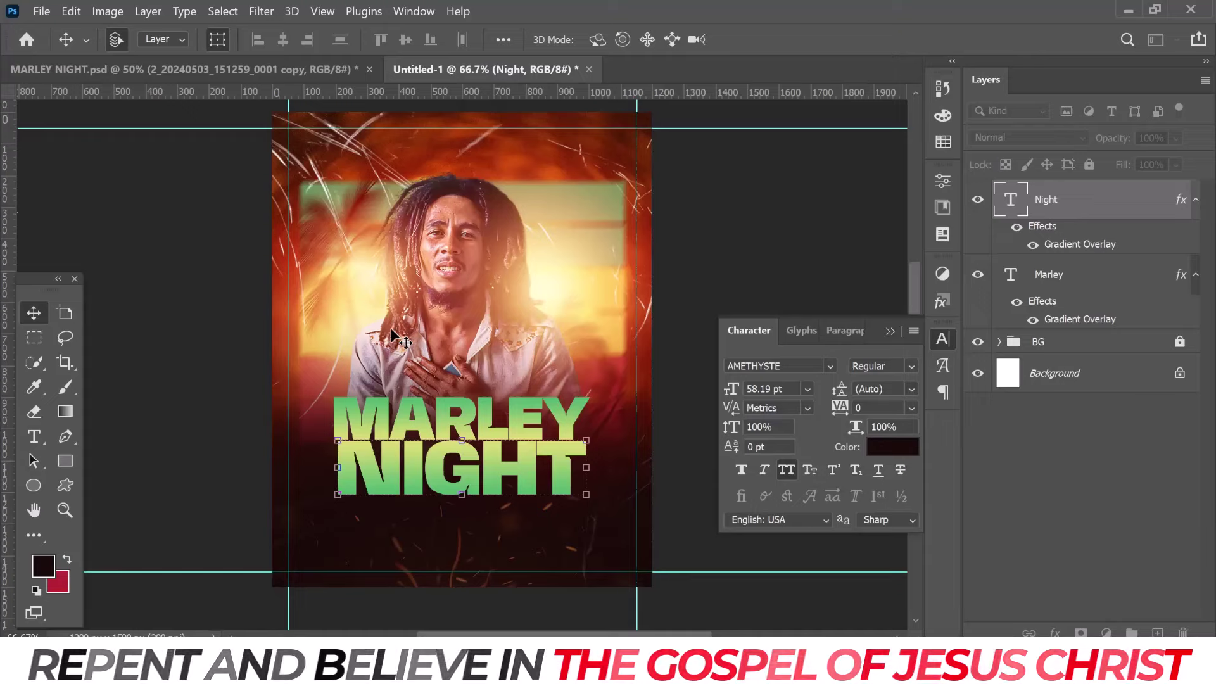
- Narrow MARLEY slightly, to about 94% of its width
left_click_drag(364, 368, 555, 486)
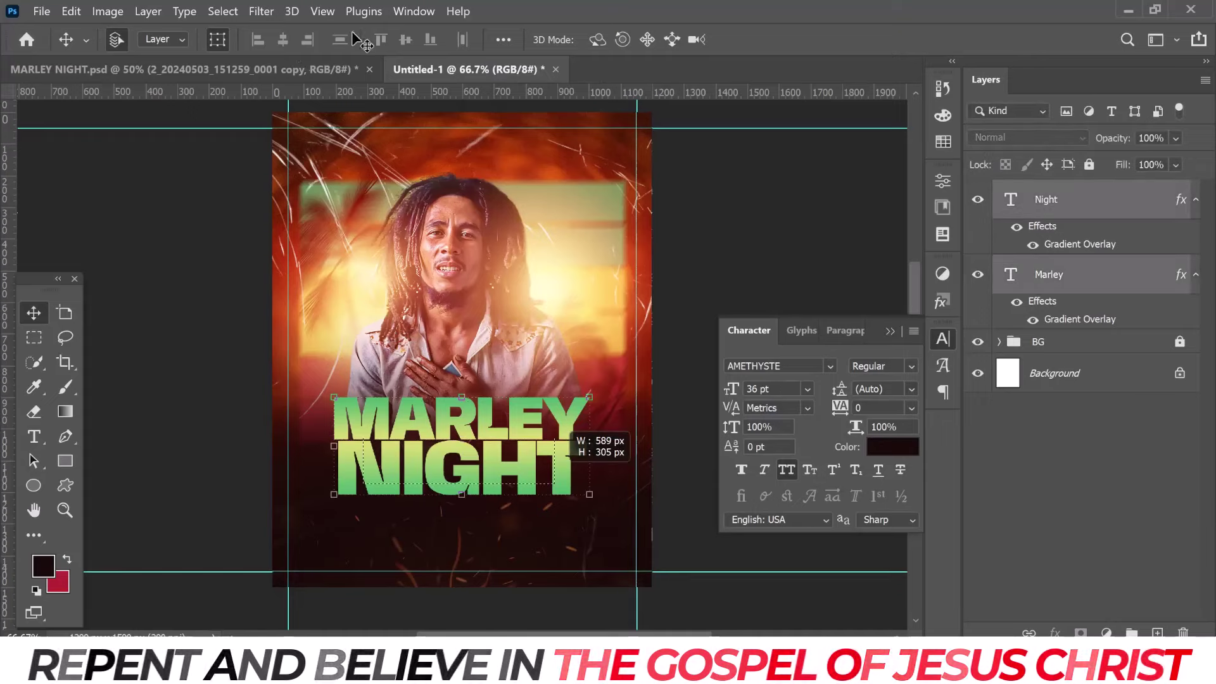
left_click(541, 240)
left_click(497, 418)
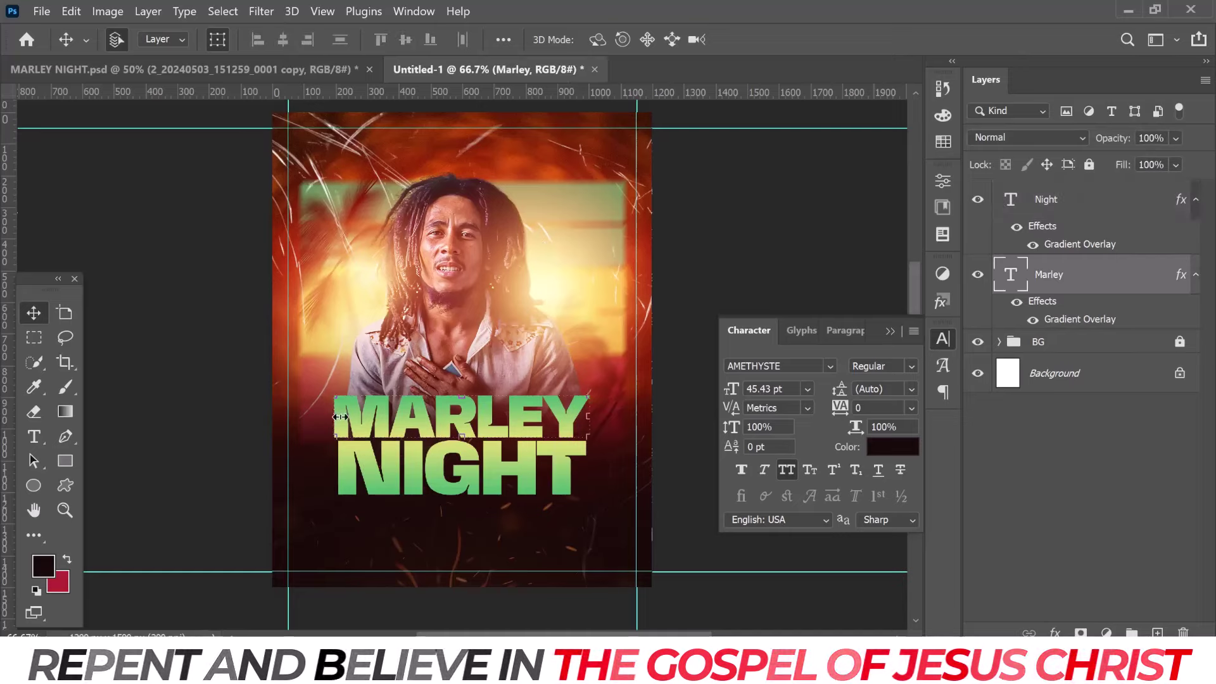
left_click_drag(340, 417, 347, 417)
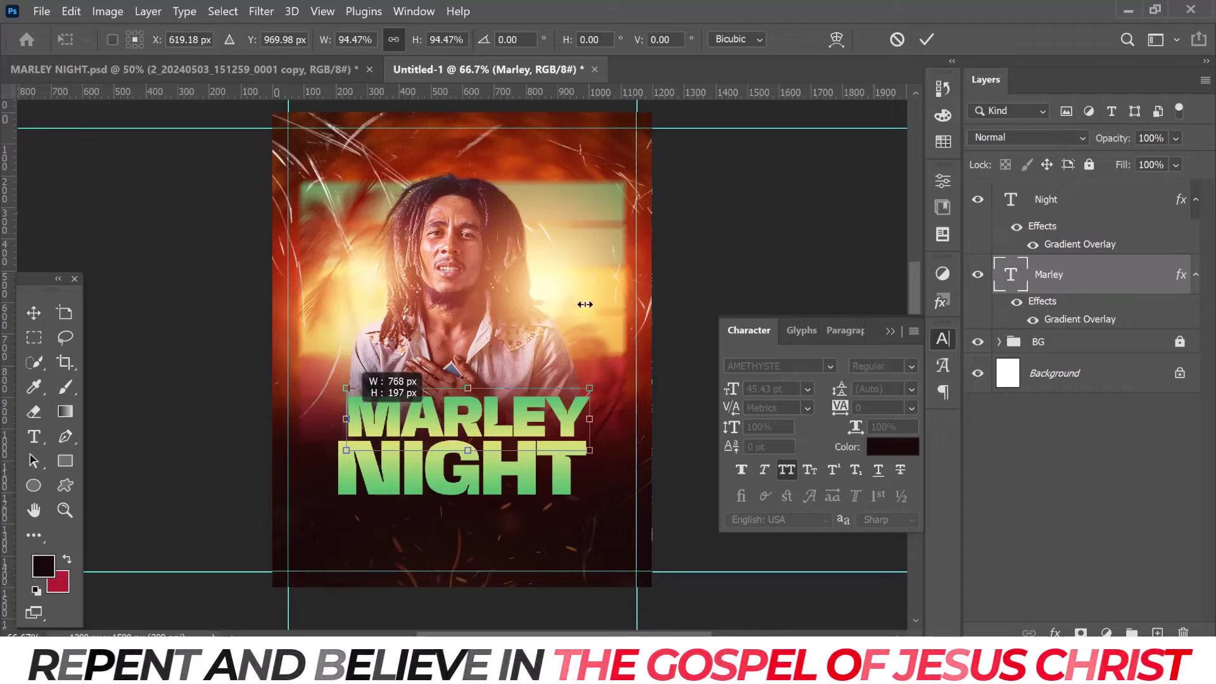
left_click_drag(584, 304, 584, 304)
key("Return")
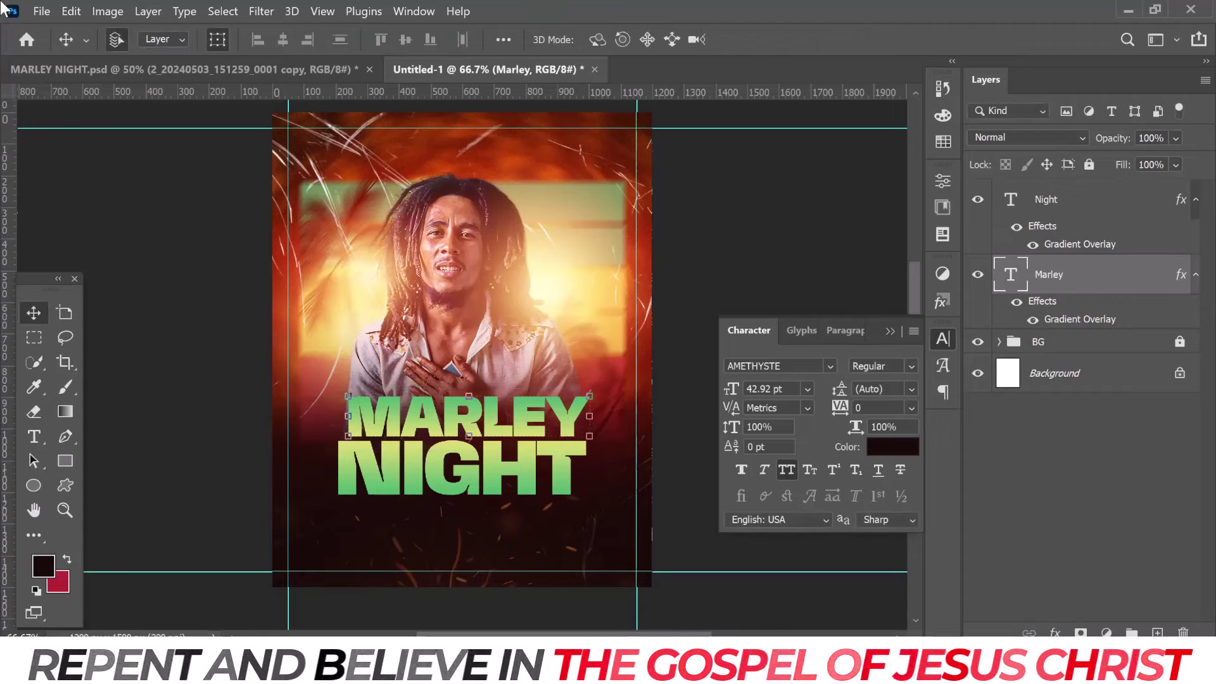
- Centre MARLEY horizontally over NIGHT and nudge the title up two steps
left_click_drag(528, 389, 319, 114)
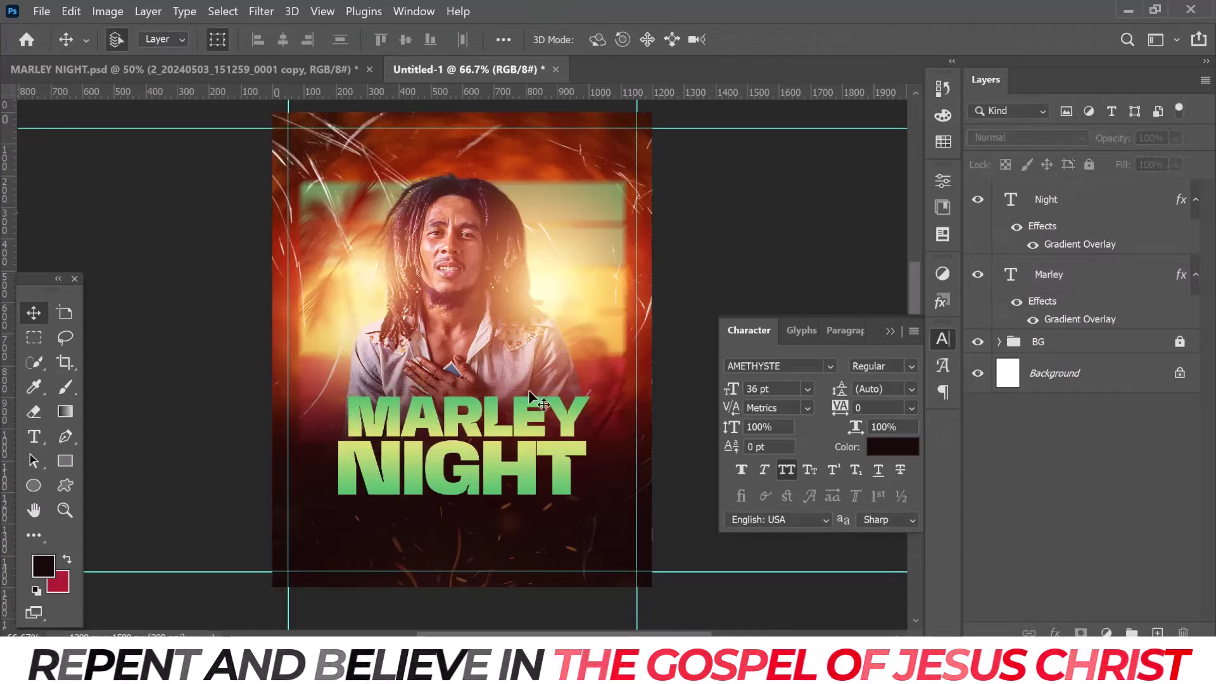
left_click(280, 40)
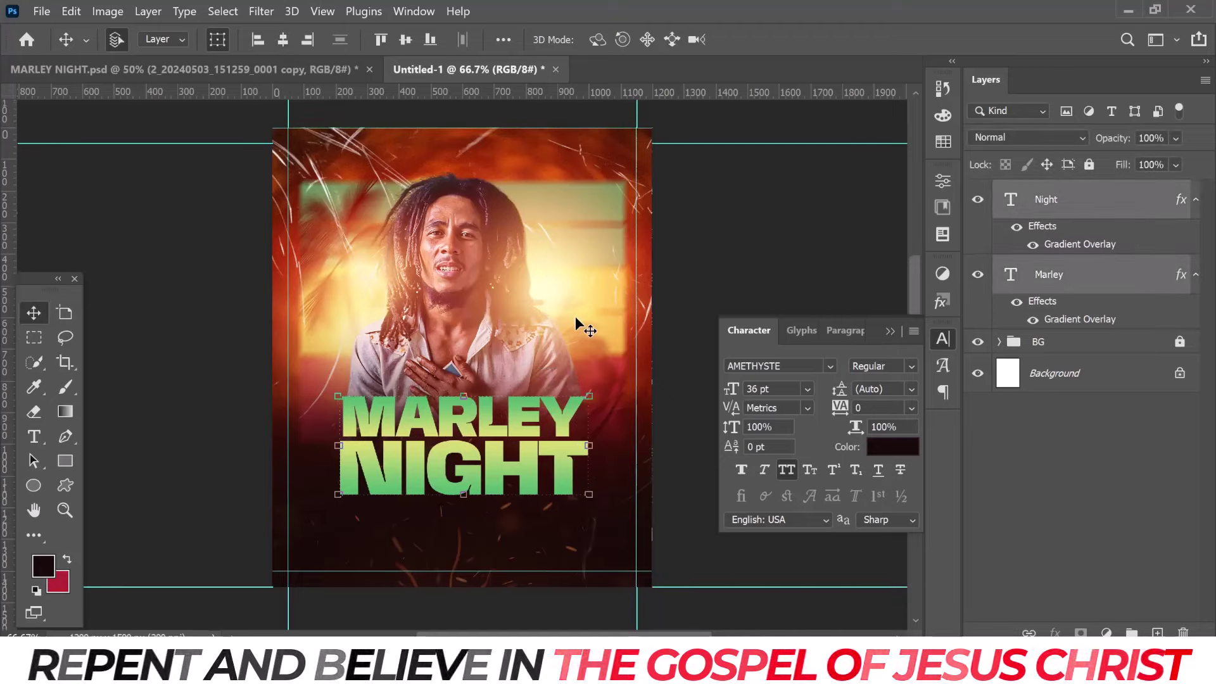
scroll(574, 323, "up", 2)
key("Up")
key("Up")
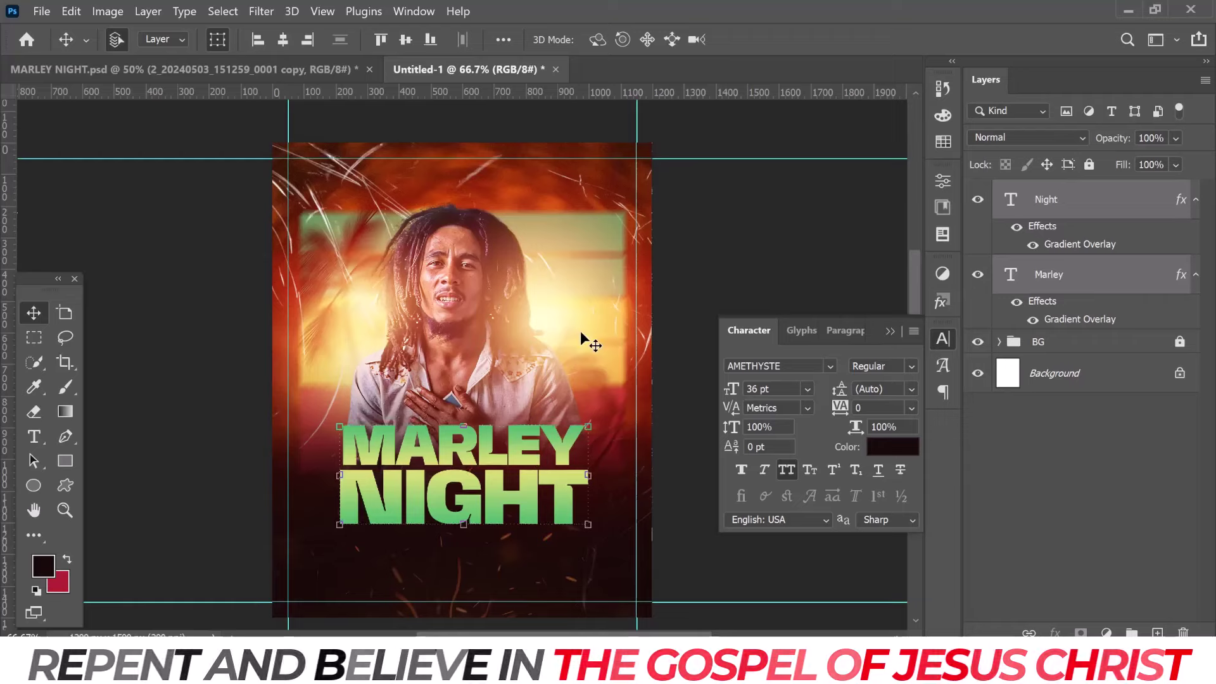
key("Up")
key("Up")
key("Up")
key("Up")
key("Up")
key("Up")
left_click(580, 330)
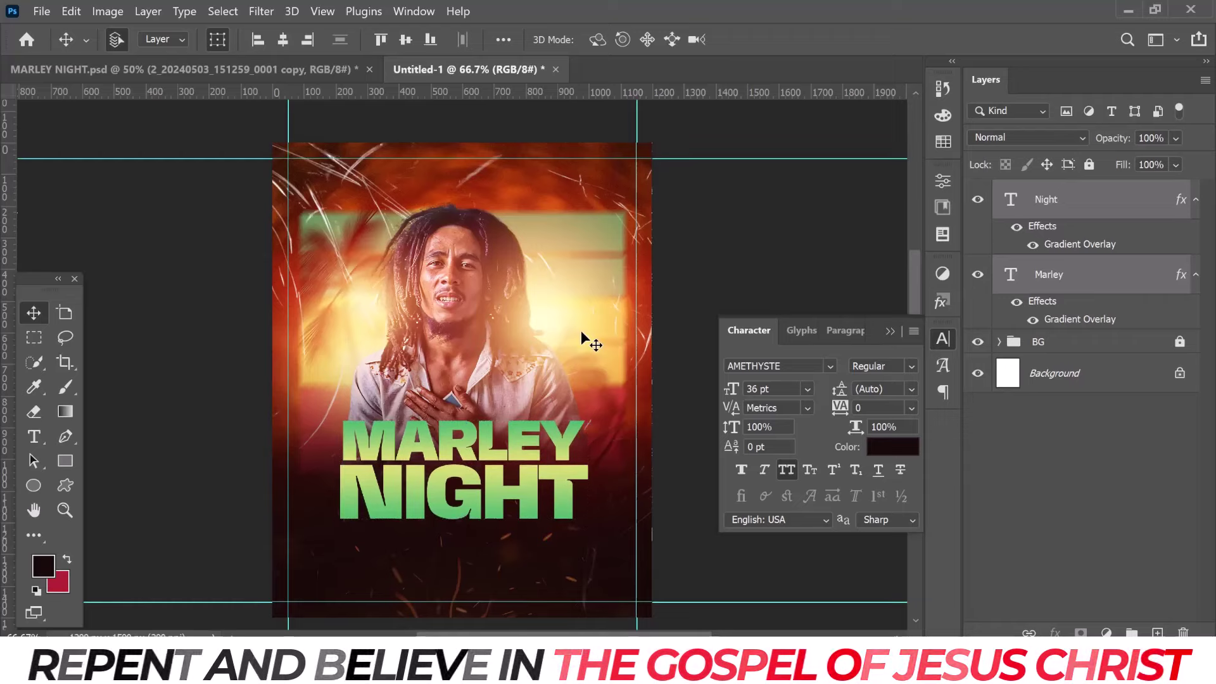
scroll(524, 294, "down", 1)
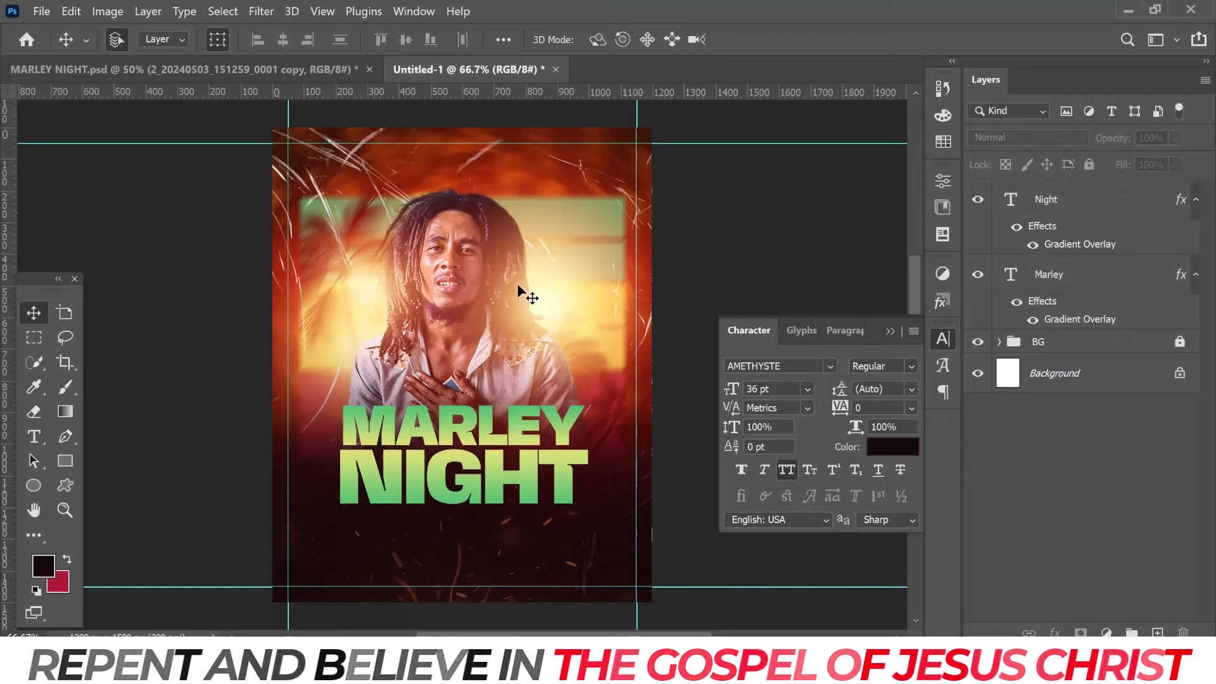
left_click(475, 441)
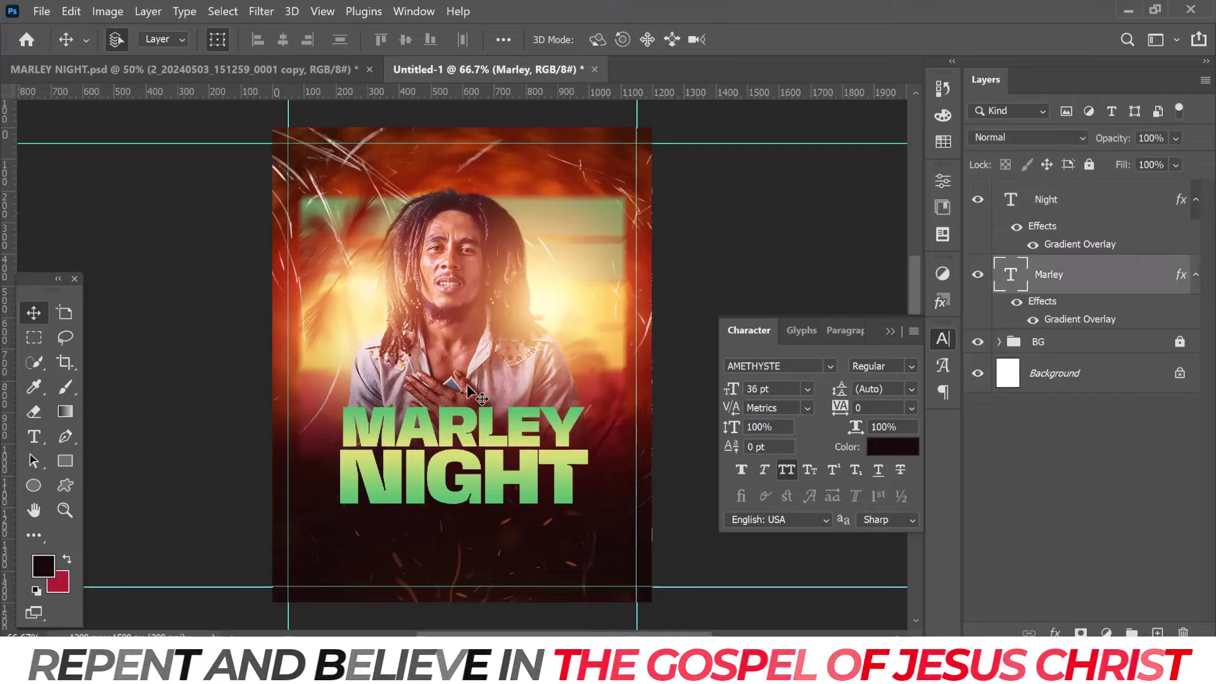
left_click_drag(463, 386, 510, 502)
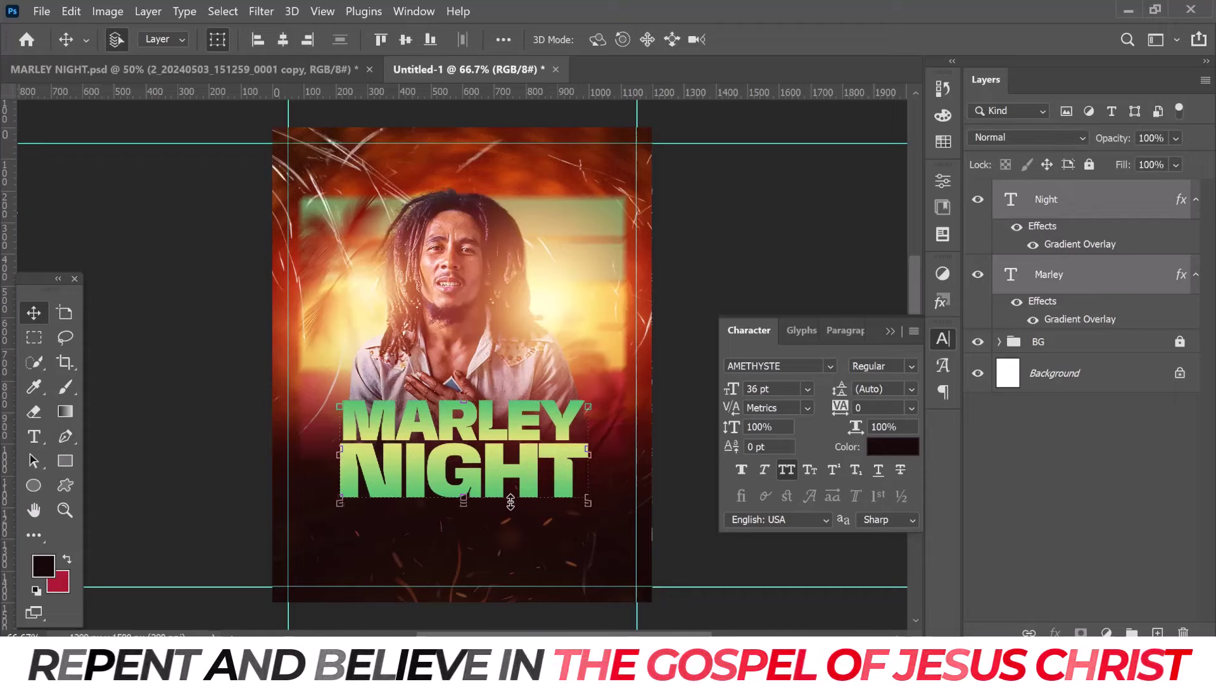
left_click(511, 366)
scroll(515, 370, "down", 1)
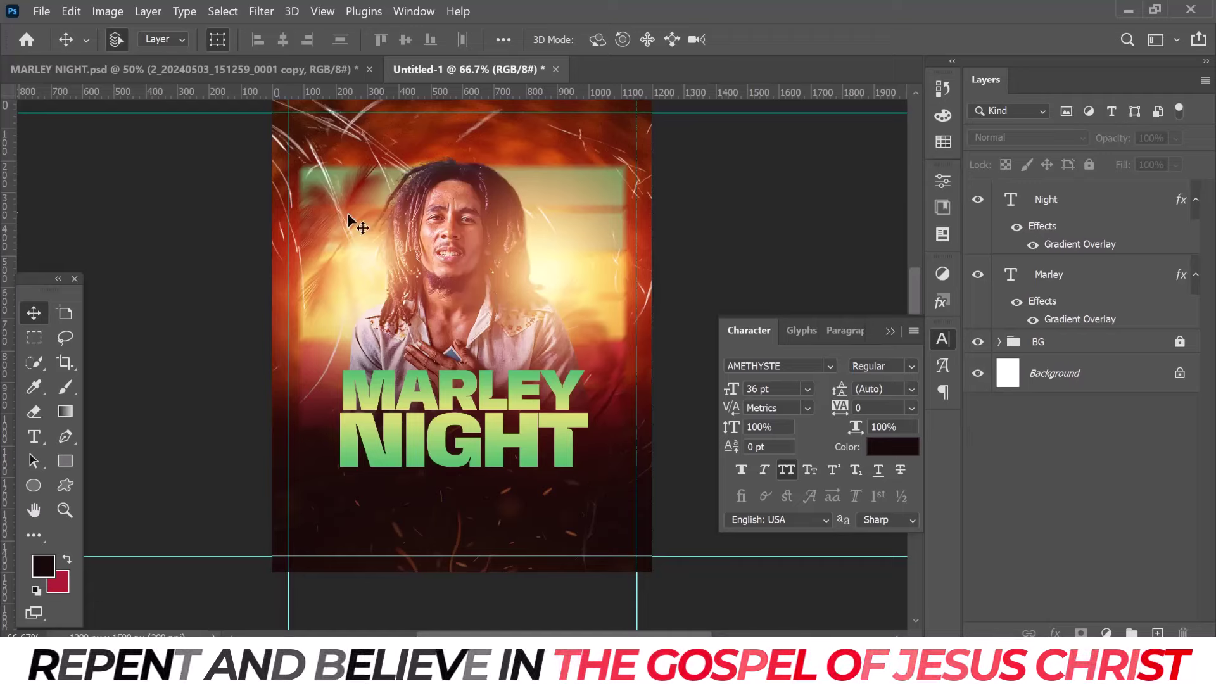
- Open the caution icons folder and select the pink +18 heart 'adult' image
scroll(476, 266, "up", 1)
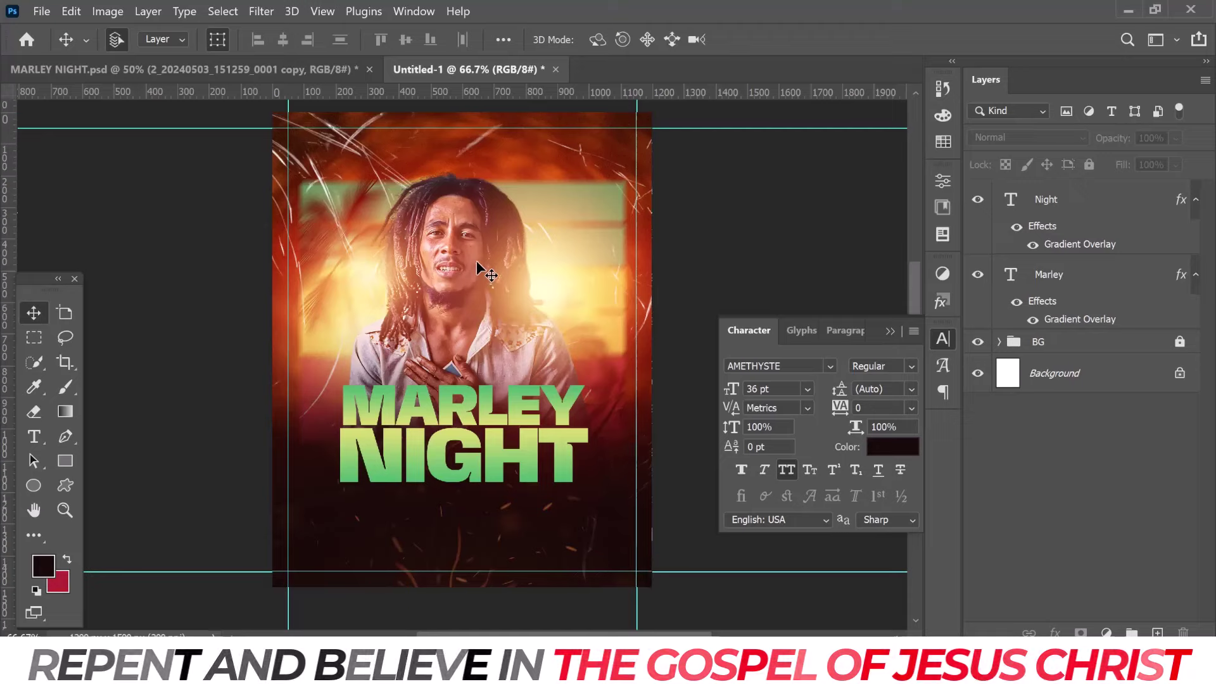
scroll(477, 262, "up", 1)
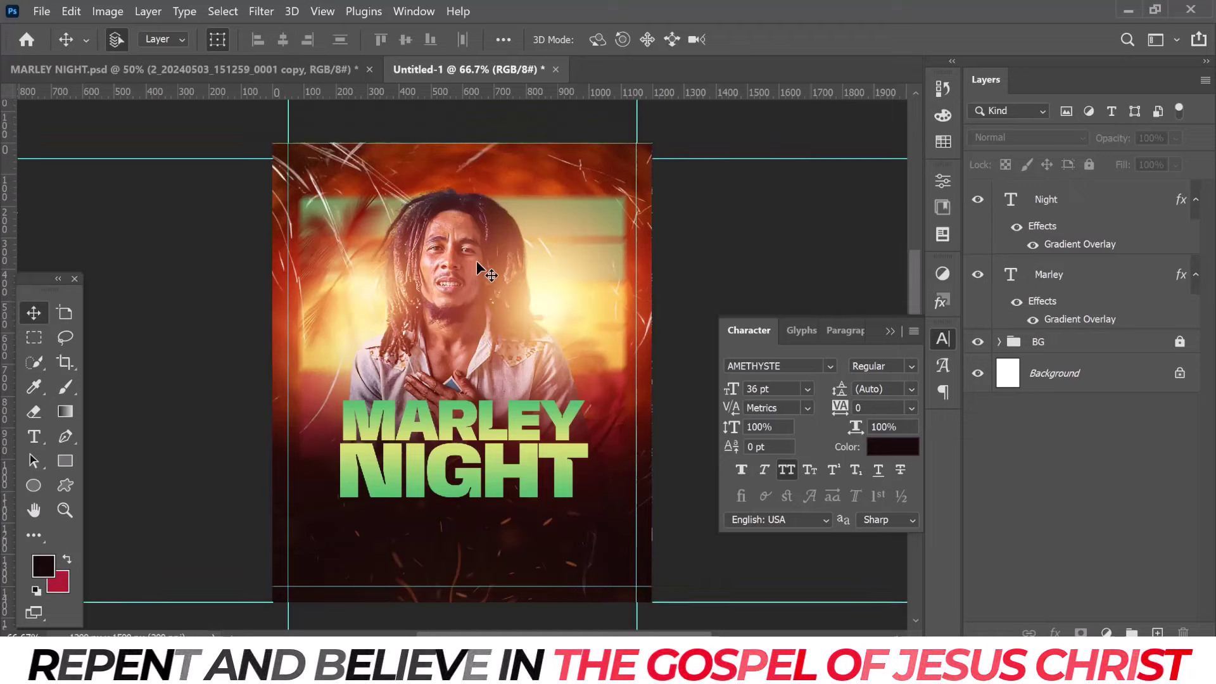
scroll(476, 261, "up", 1)
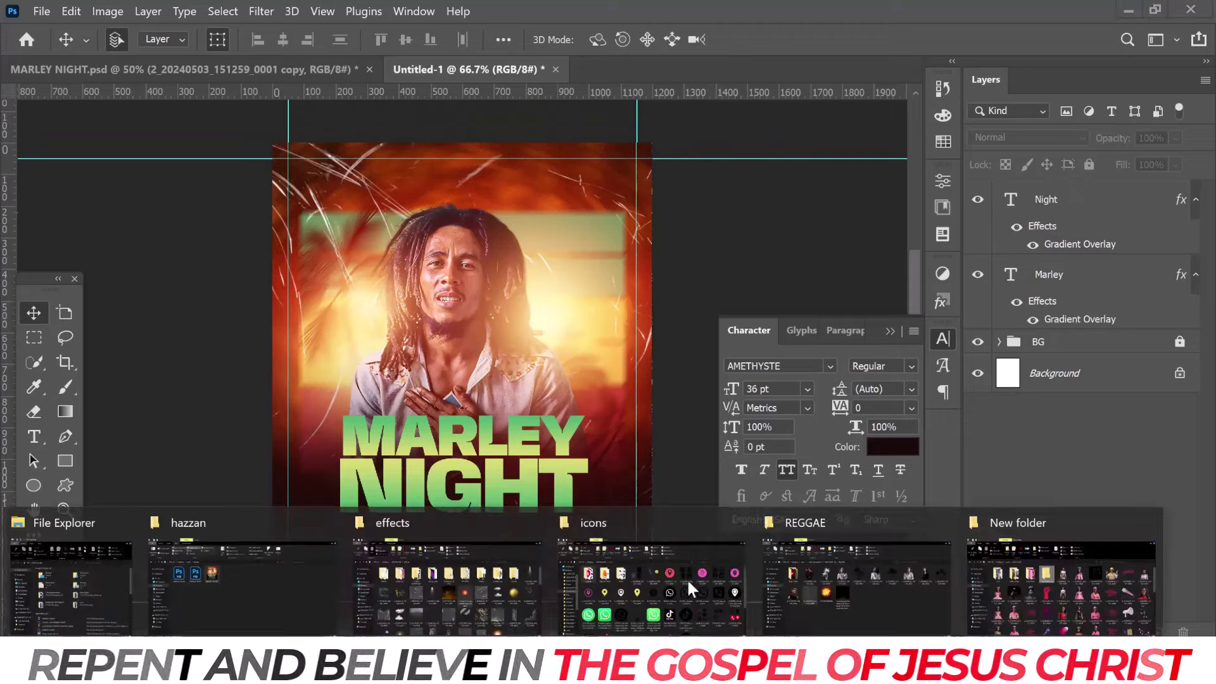
left_click(589, 541)
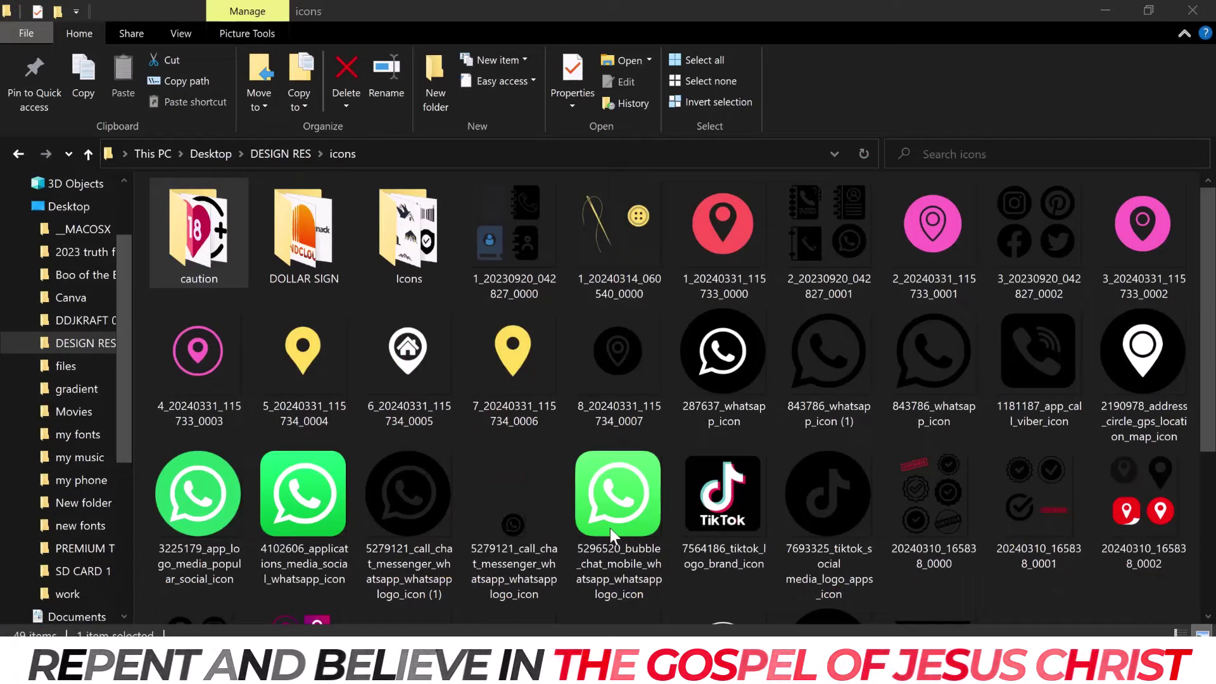
double_click(198, 236)
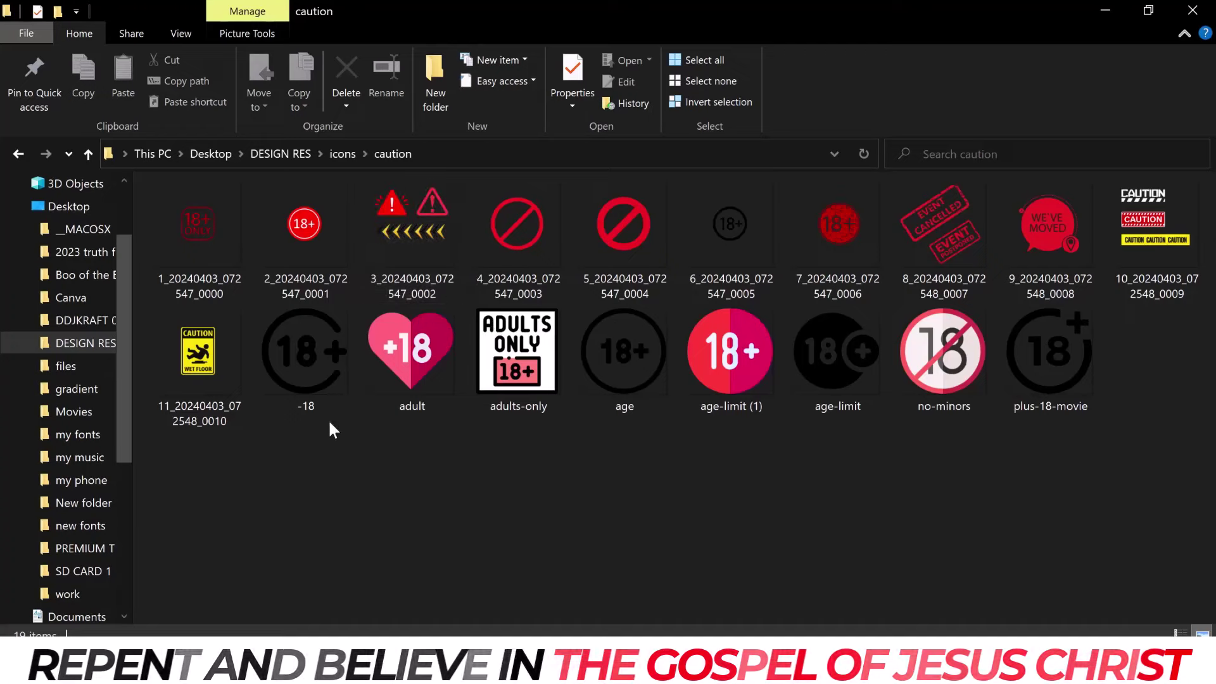
left_click(412, 355)
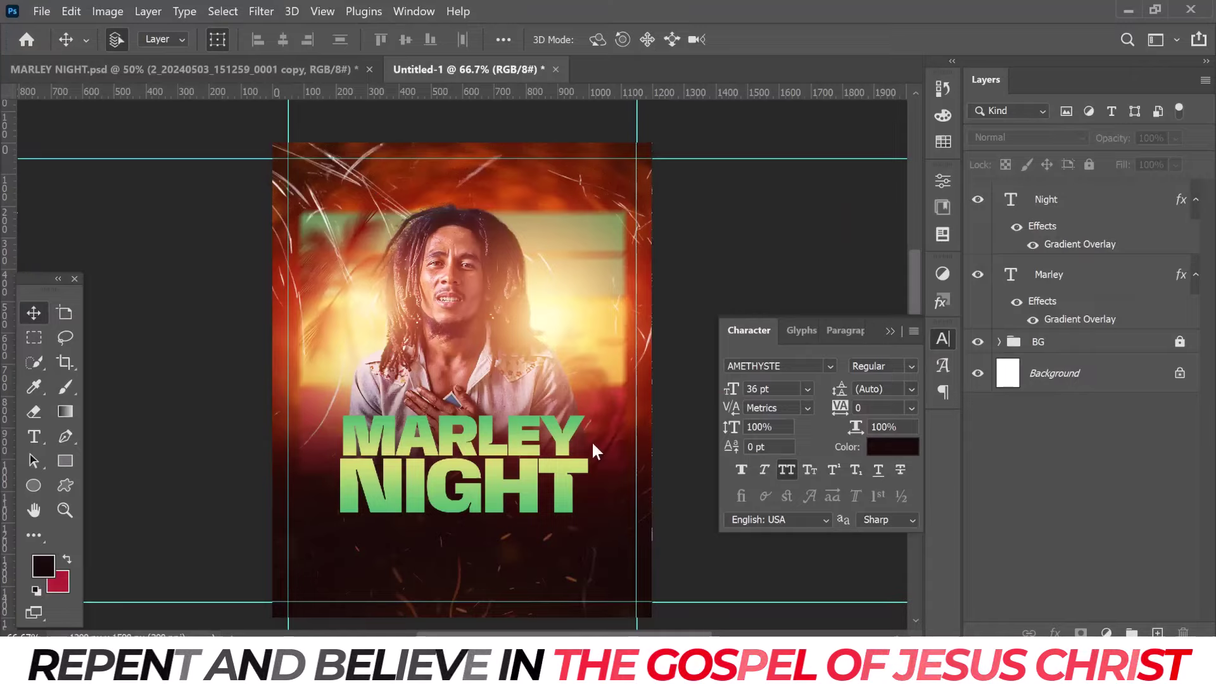
- Place the 'adult' +18 heart image onto the poster and scale it down
left_click_drag(619, 592, 581, 412)
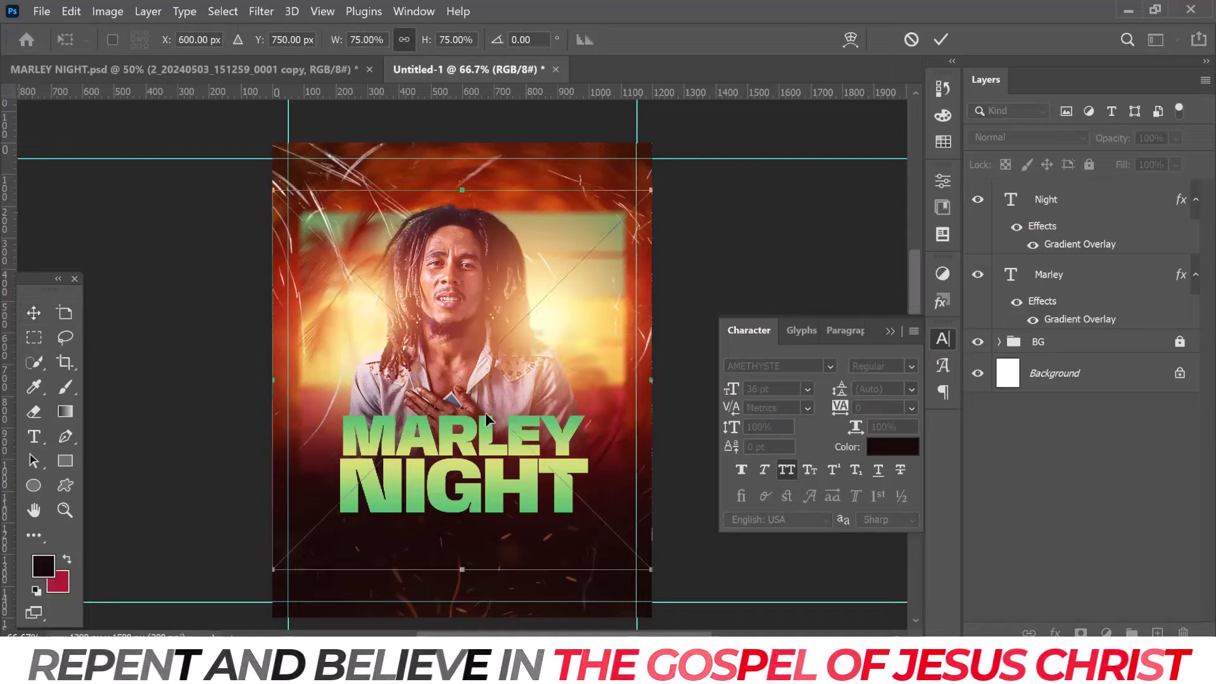
mouse_move(461, 569)
left_mouse_down()
mouse_move(451, 309)
mouse_move(462, 221)
left_mouse_up()
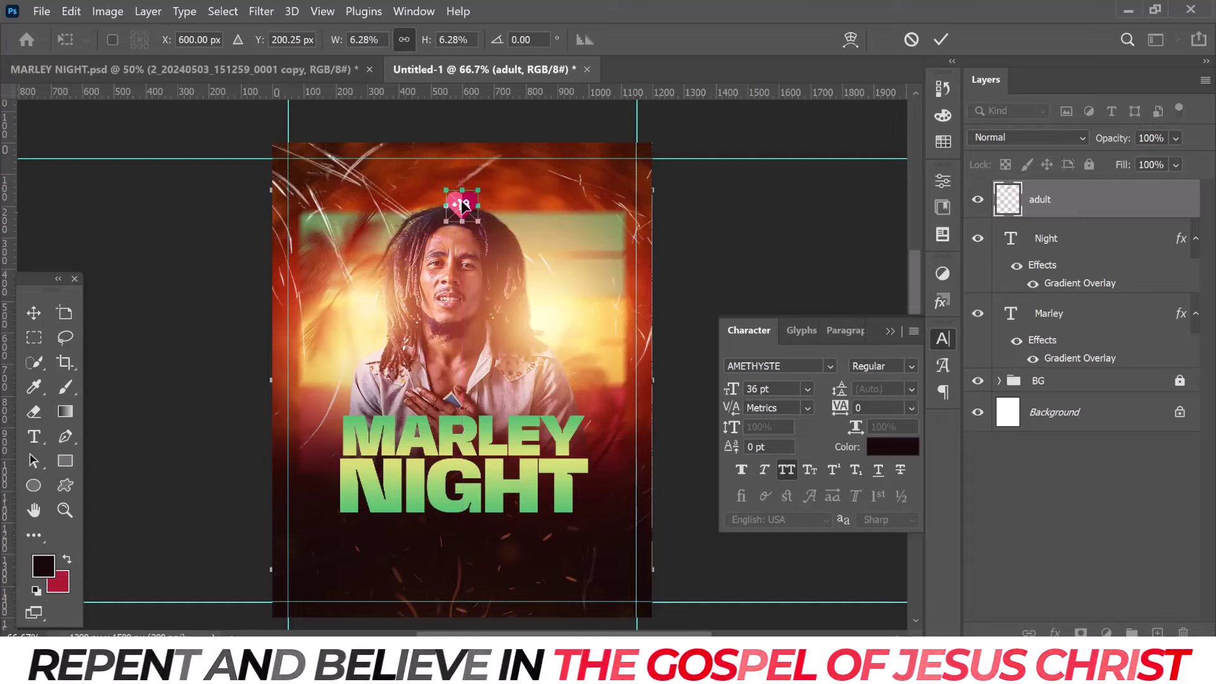
key("Return")
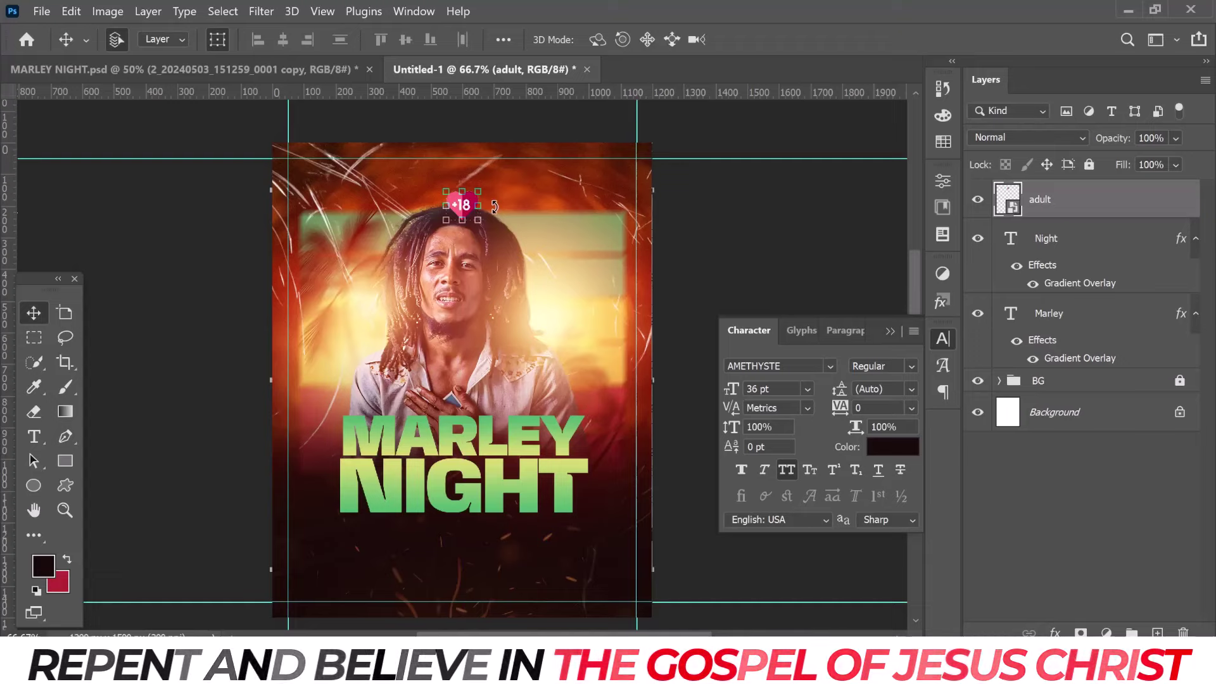
- Move the heart badge to the poster's bottom-right corner and shrink it slightly more
scroll(493, 216, "up", 2)
mouse_move(462, 236)
left_mouse_down()
mouse_move(624, 208)
mouse_move(625, 564)
left_mouse_up()
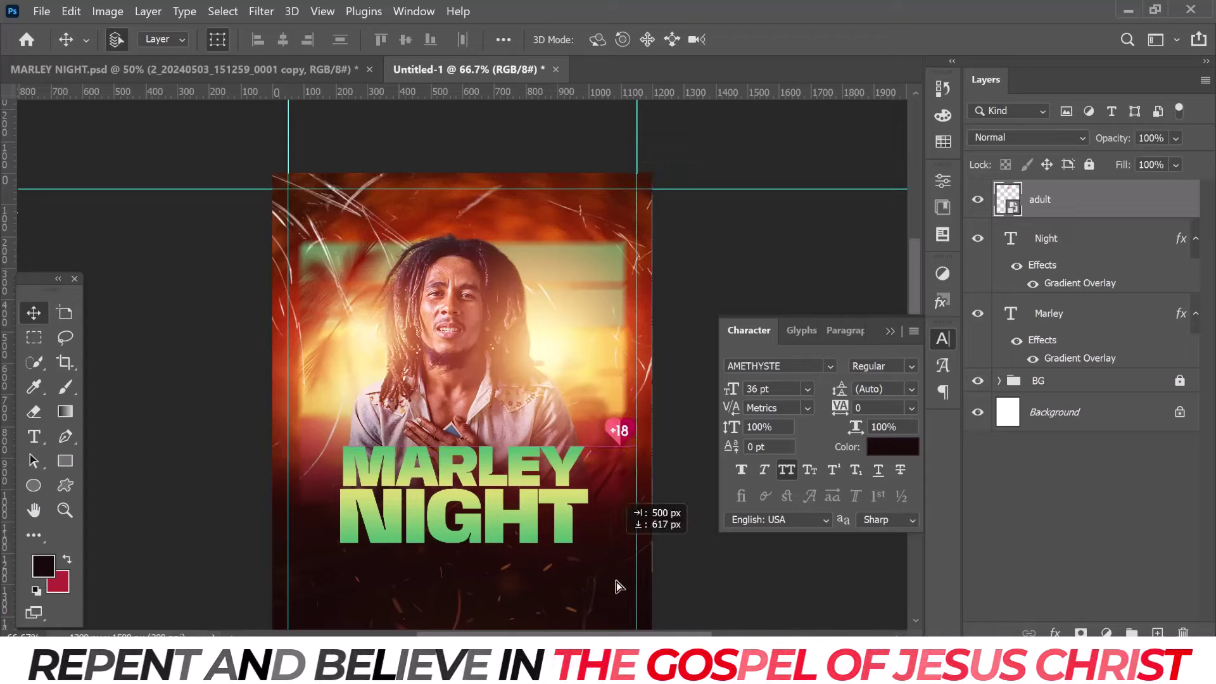
scroll(623, 562, "down", 4)
scroll(624, 506, "down", 2)
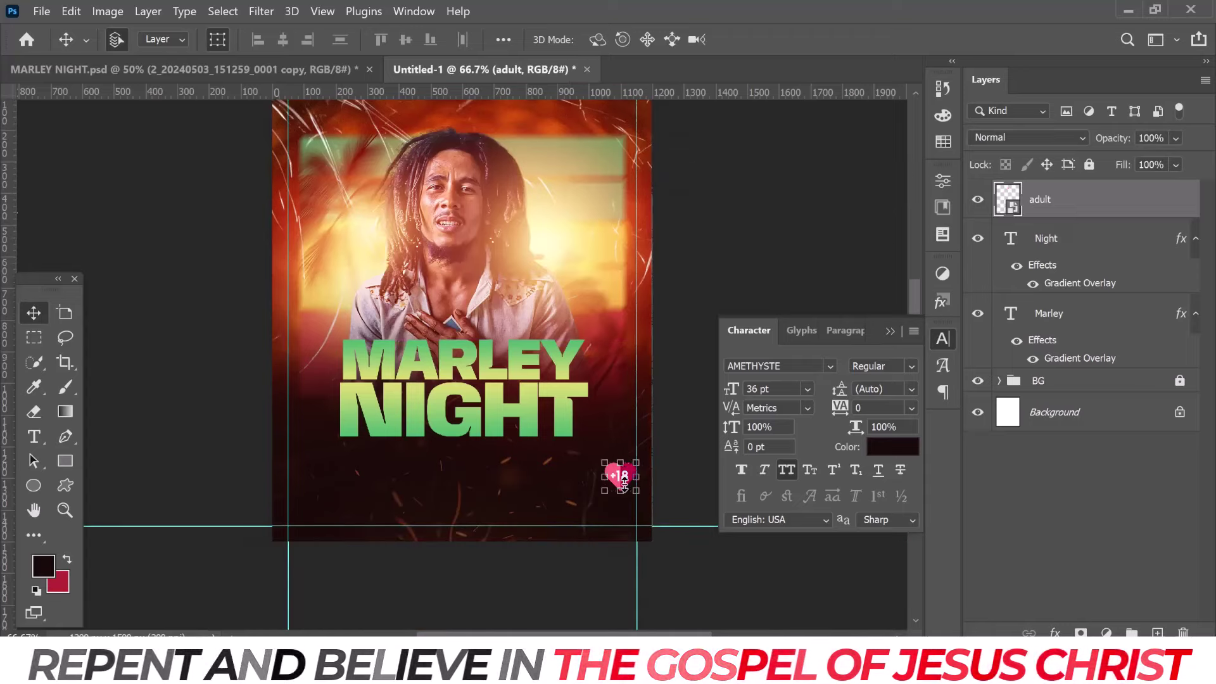
left_click_drag(624, 481, 624, 511)
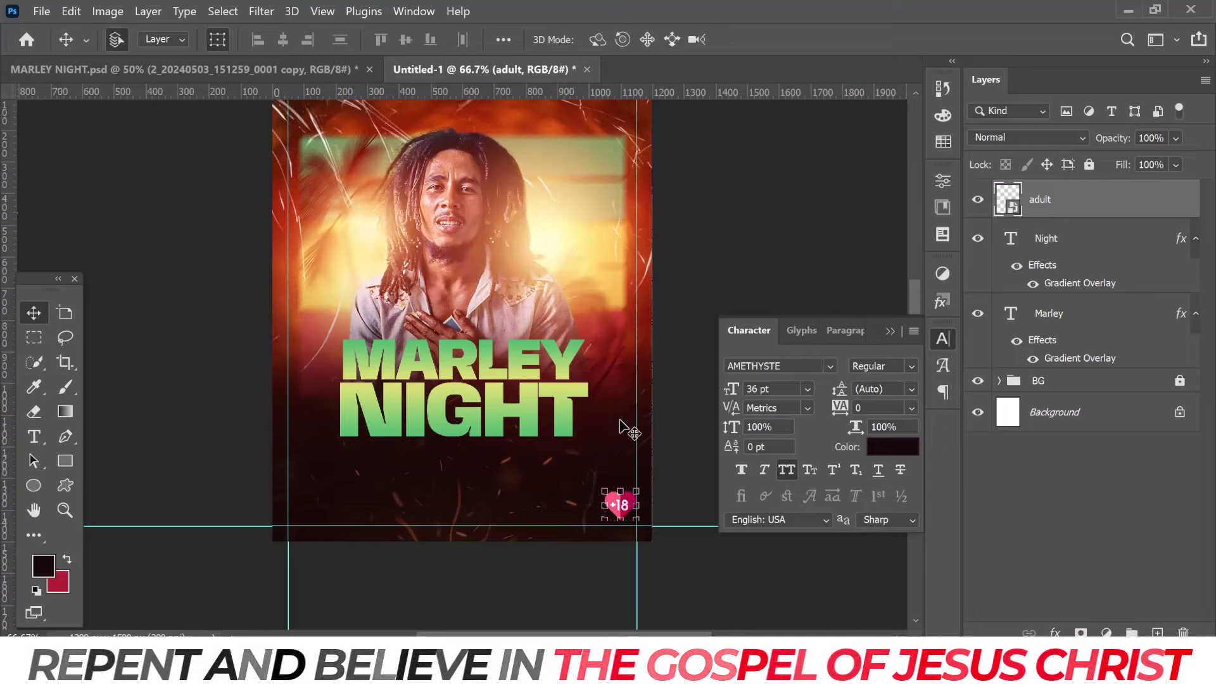
key("ctrl+t")
left_click_drag(633, 490, 629, 497)
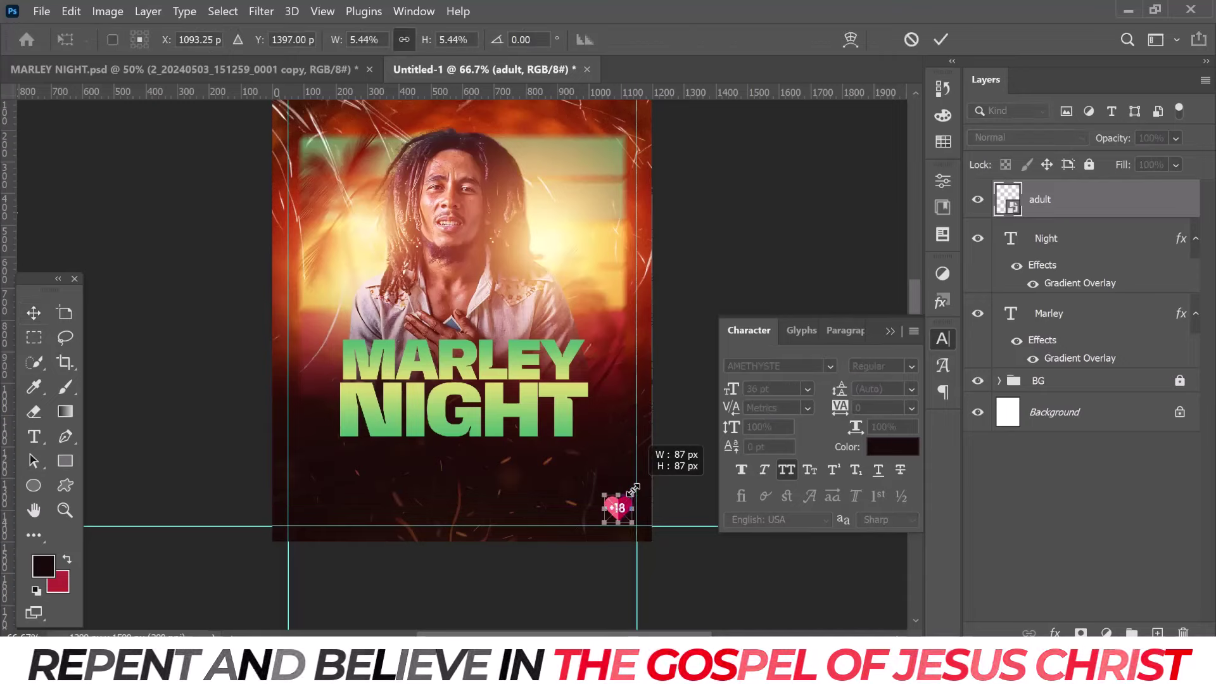
key("Return")
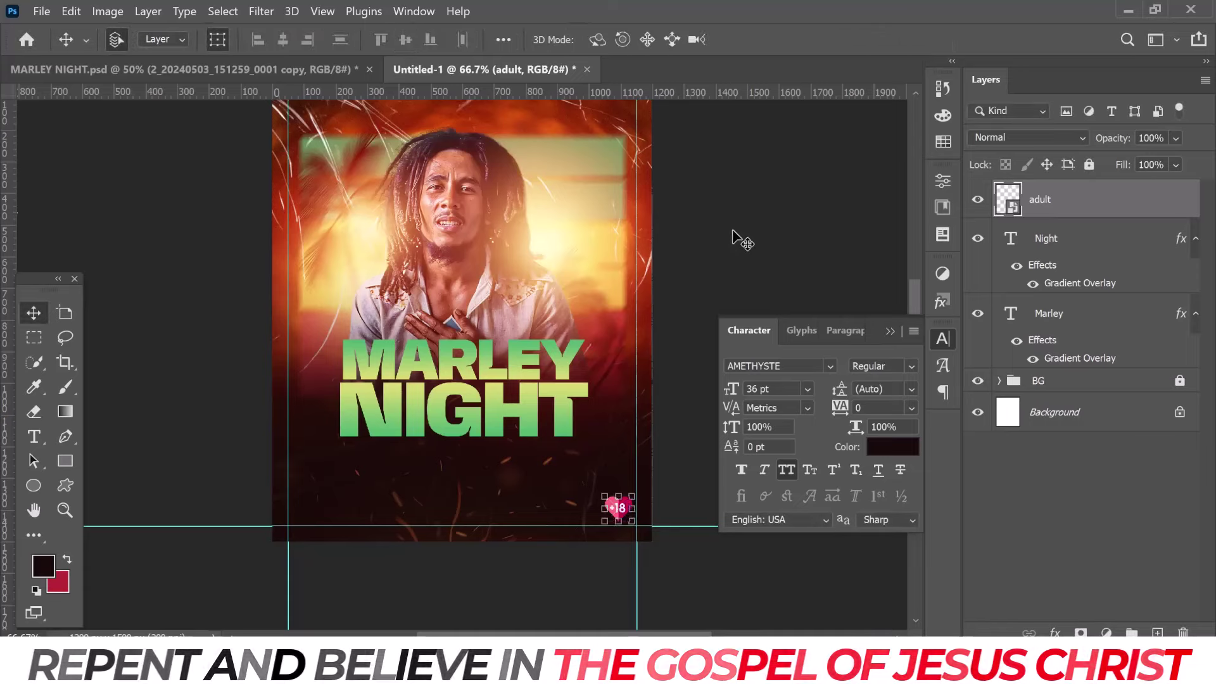
left_click(560, 274)
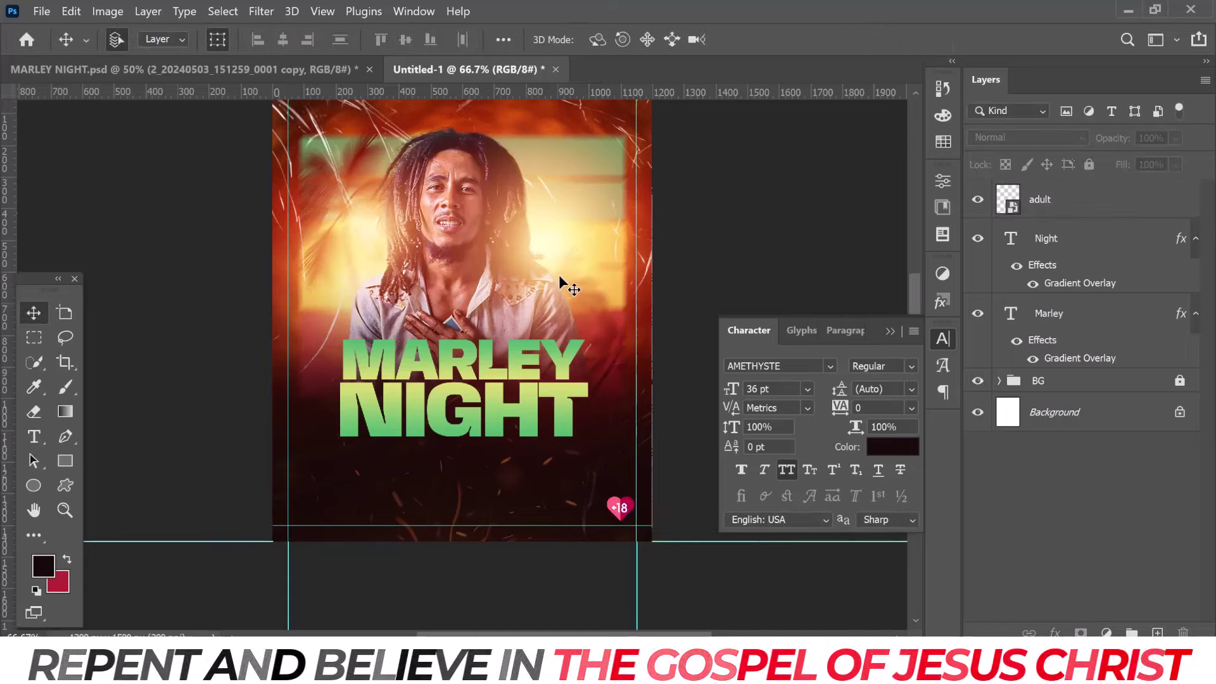
- Add a 'REGGEA NIGHT' text line across the poster top, removing the extra H, and select it
scroll(559, 274, "up", 1)
scroll(545, 304, "up", 1)
scroll(541, 326, "up", 1)
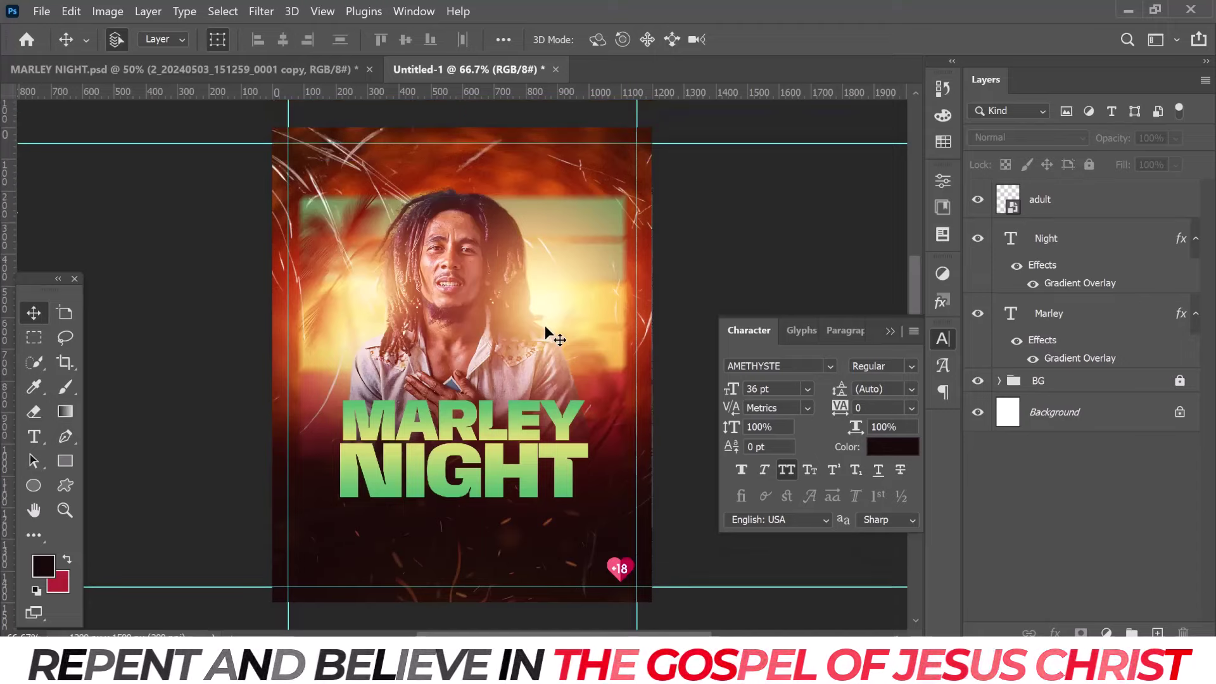
scroll(544, 325, "up", 1)
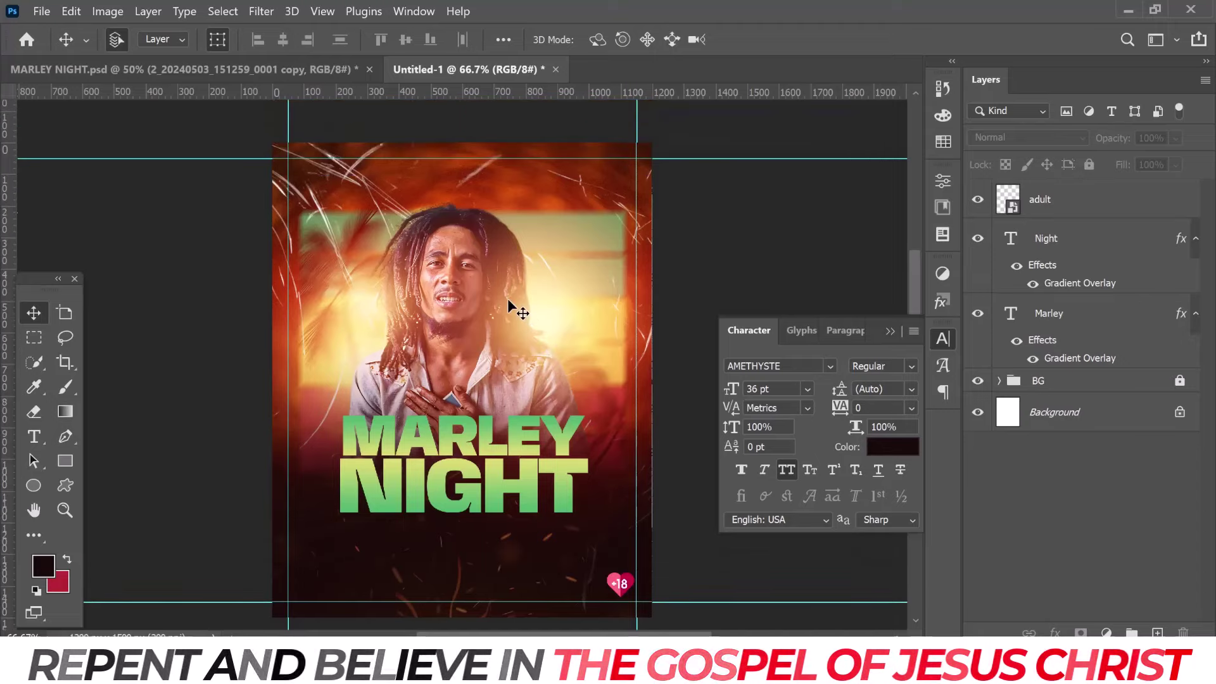
scroll(554, 265, "up", 1)
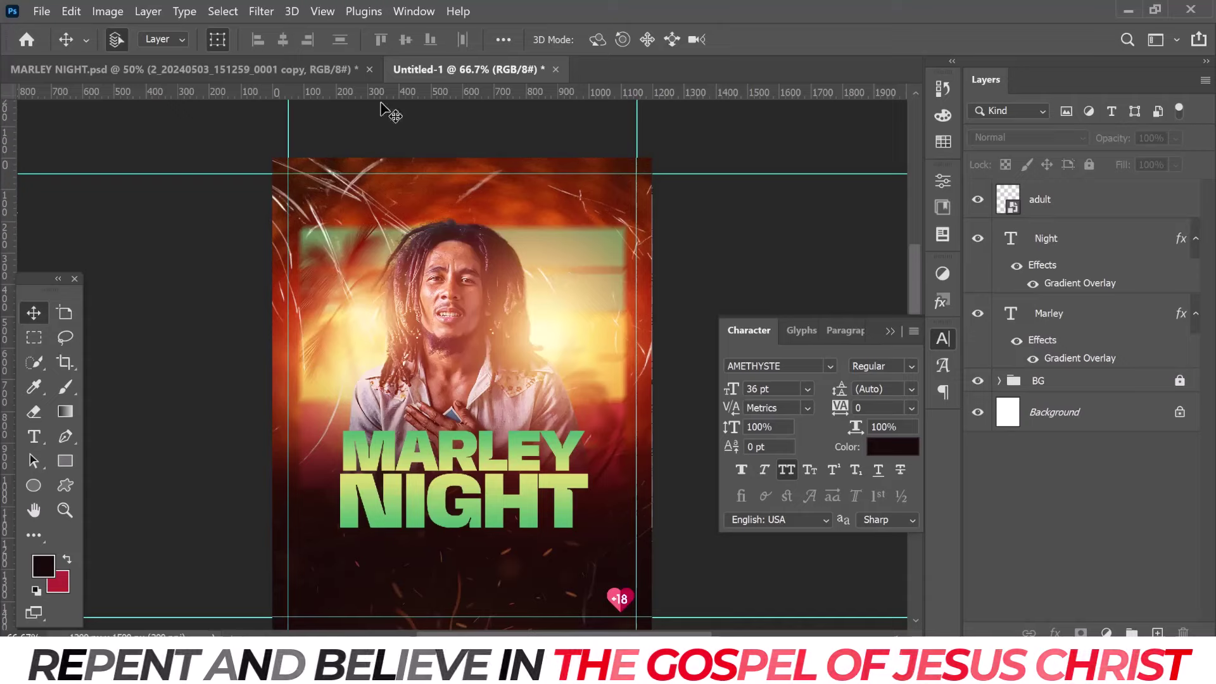
left_click(34, 436)
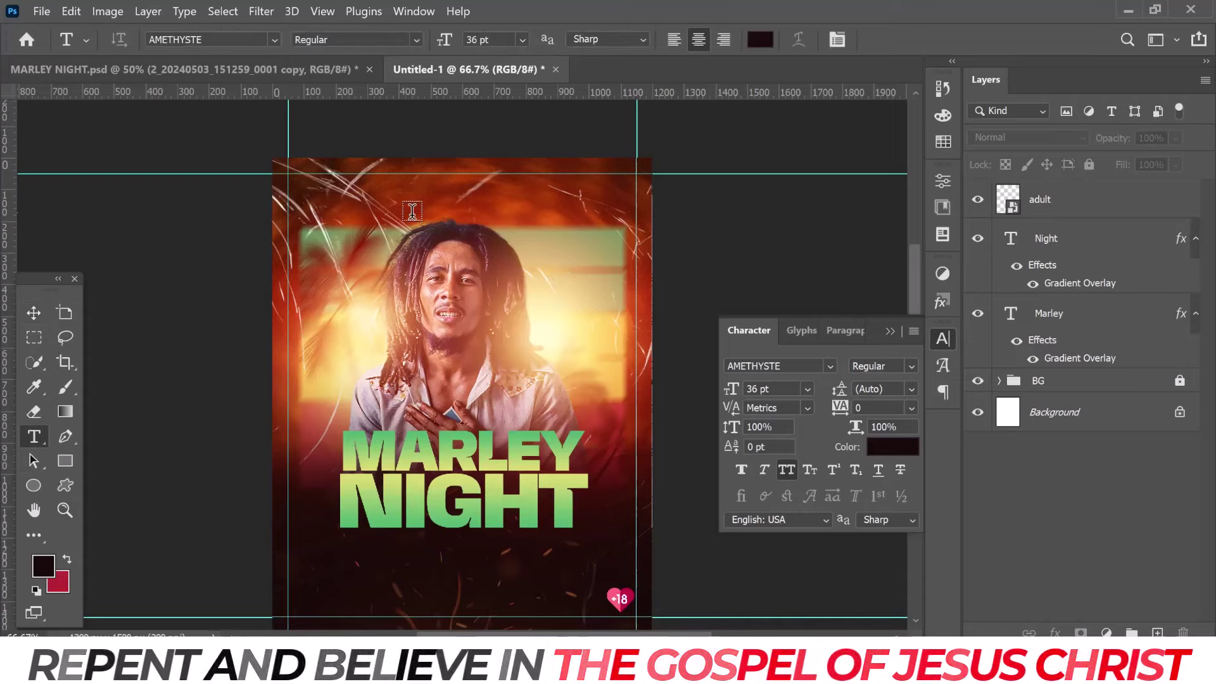
left_click(412, 211)
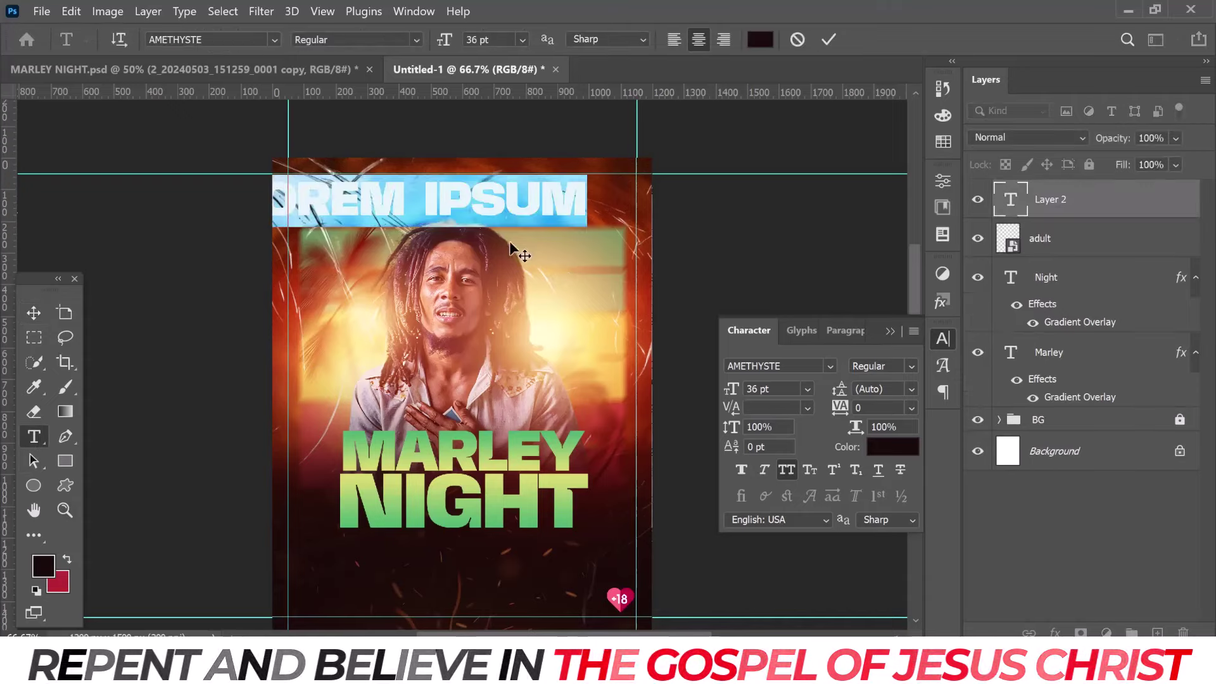
left_click_drag(510, 253, 558, 251)
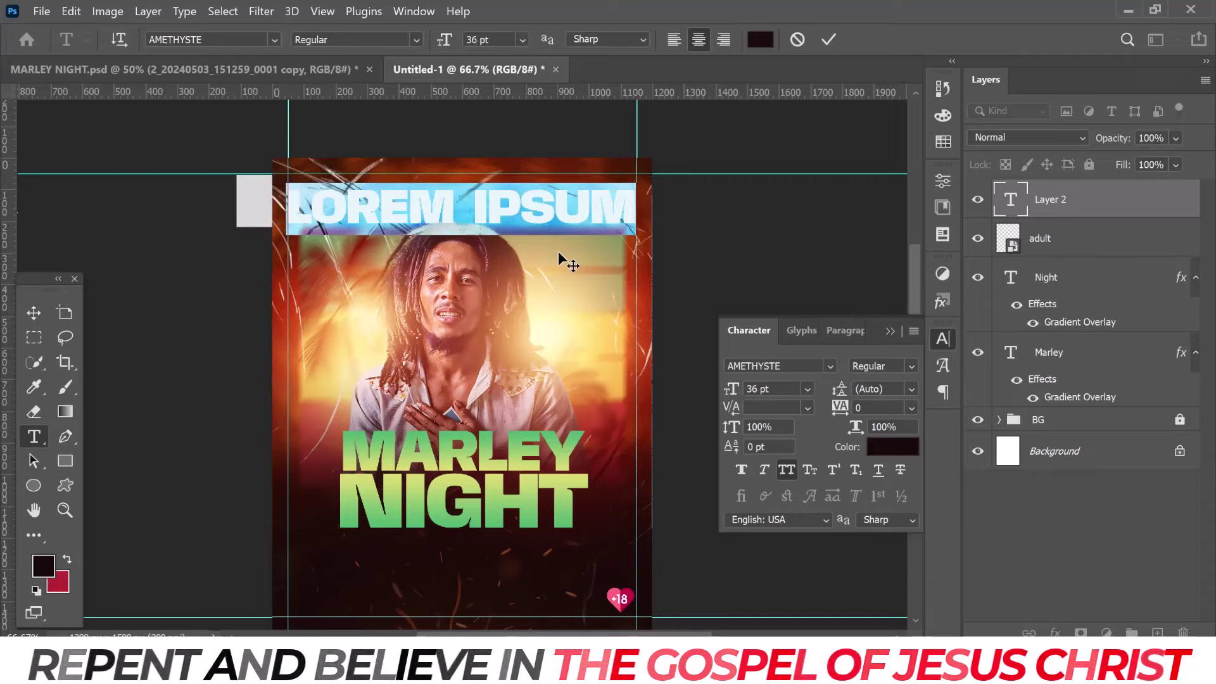
type("REGG")
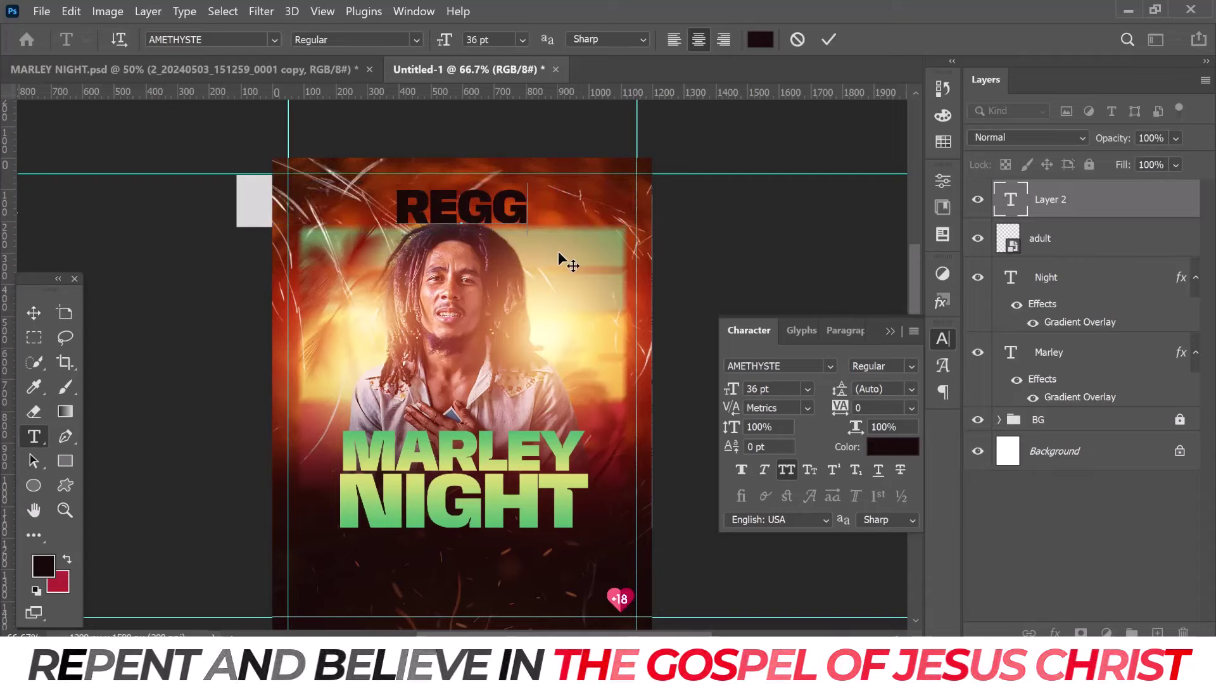
type("EA")
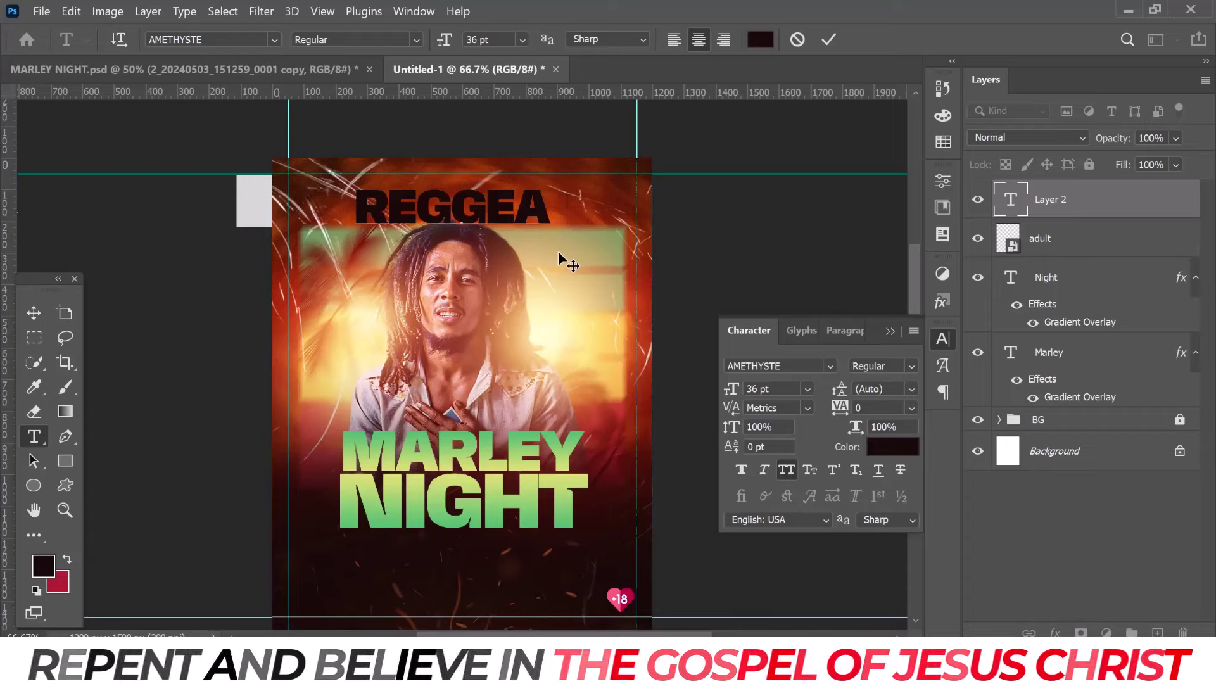
type(" NIGHHT")
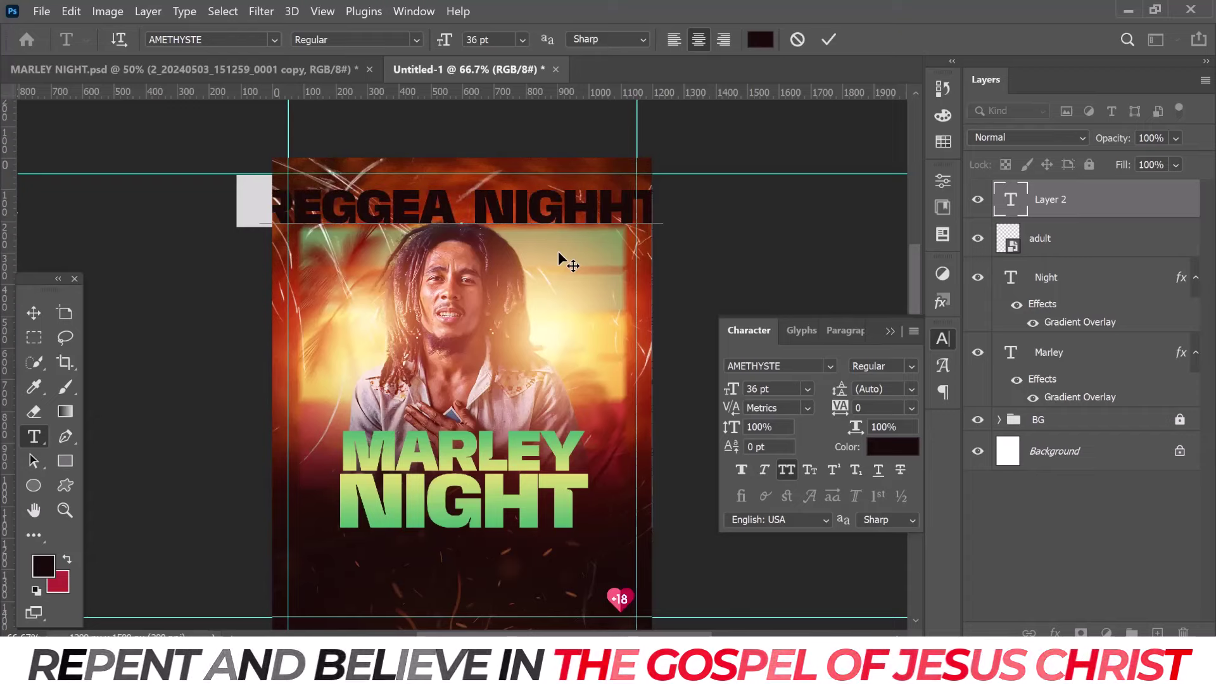
key("Left")
key("Left")
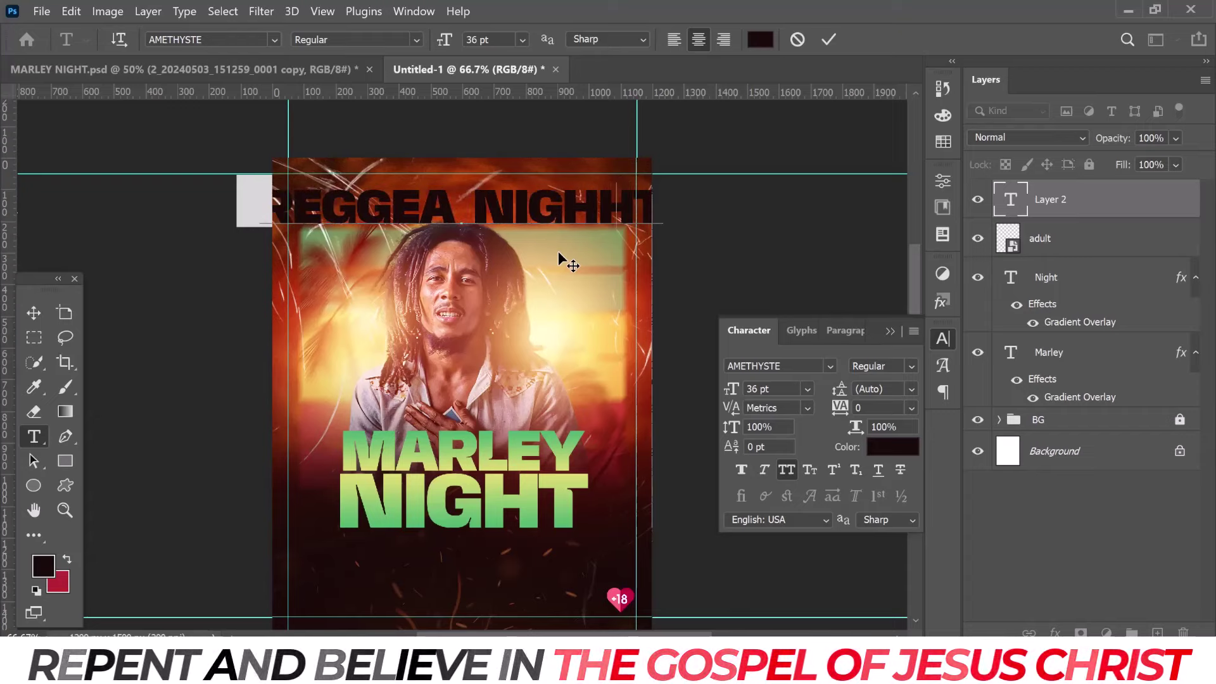
key("BackSpace")
left_click_drag(279, 209, 674, 209)
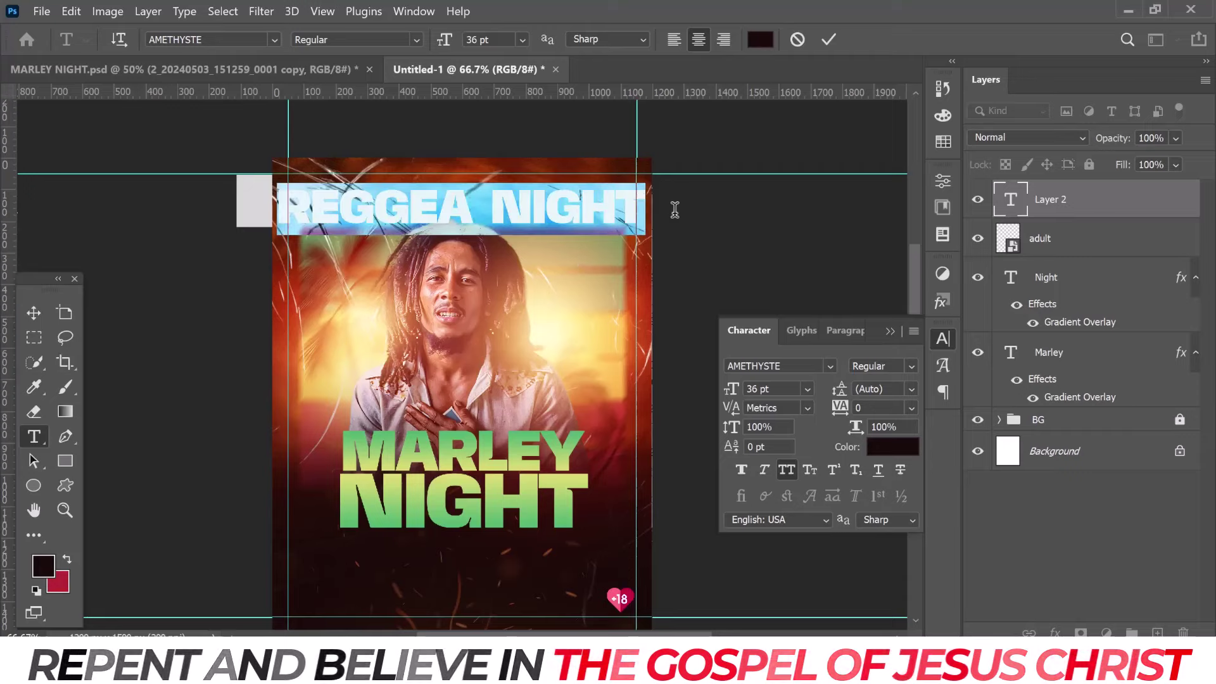
- Spell-check the headline so 'REGGEA' becomes 'REGGAE', then commit the text
right_click(608, 191)
left_click(671, 355)
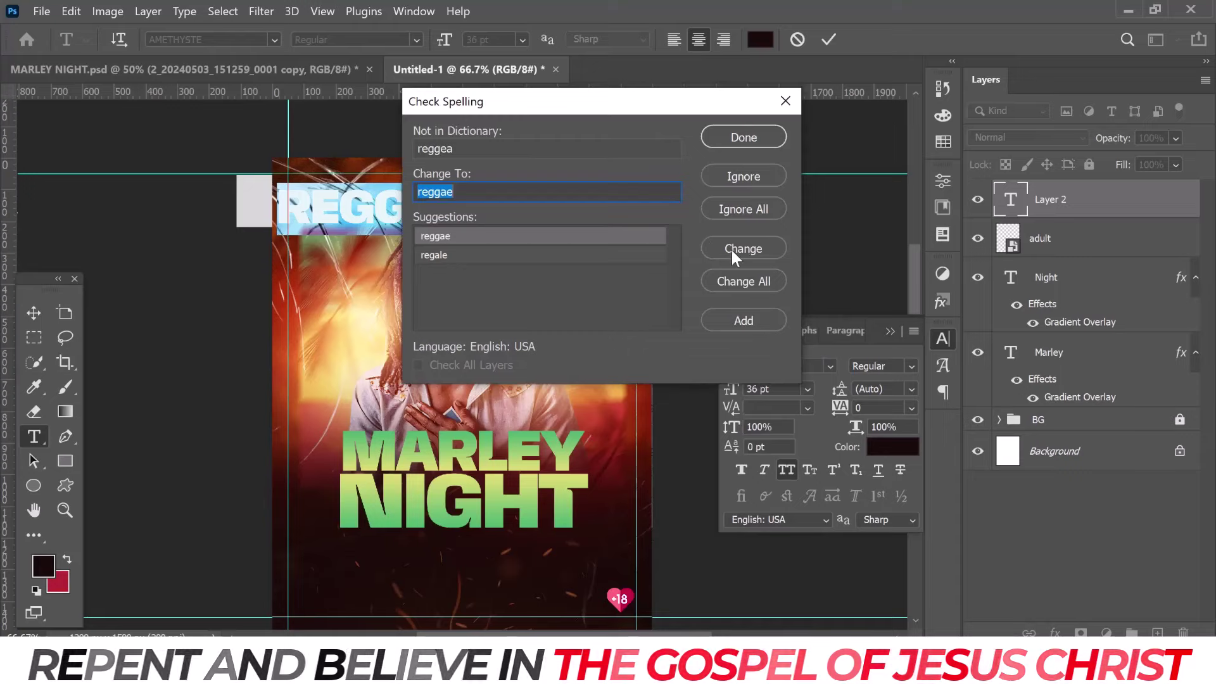
left_click(732, 250)
left_click(671, 280)
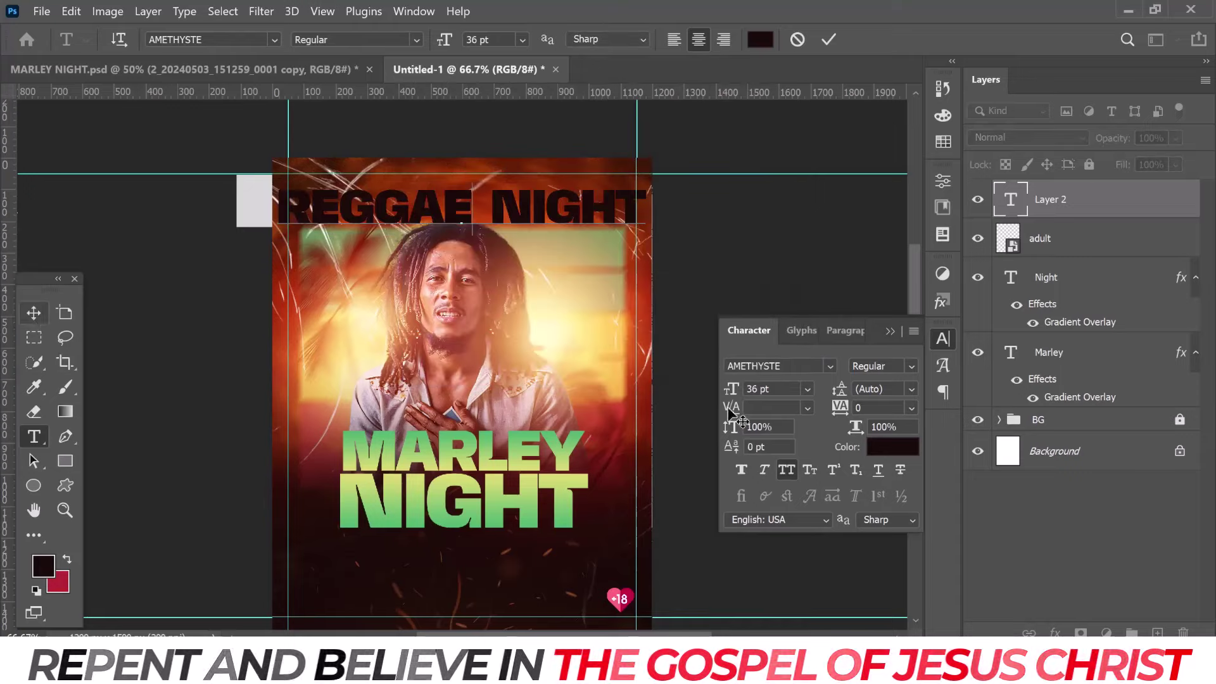
key("ctrl+Return")
- Colour the REGGAE NIGHT text light orange (f9bb4f) in the Color Picker
key("v")
left_click(888, 449)
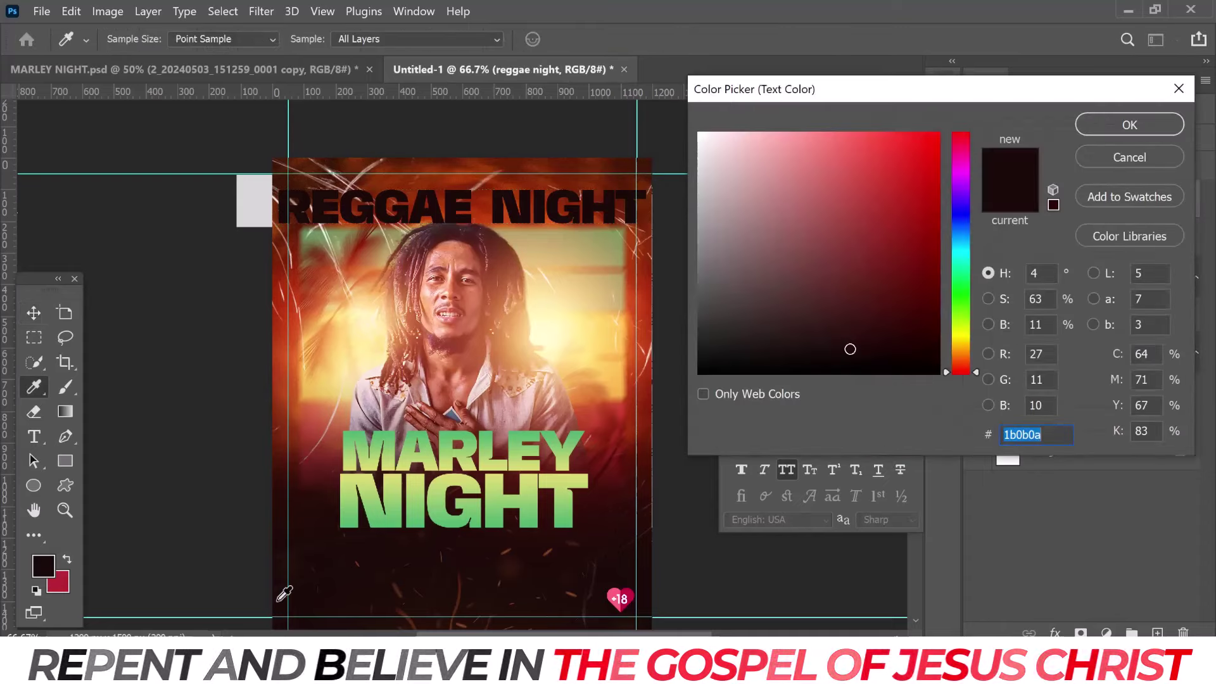
left_click(64, 579)
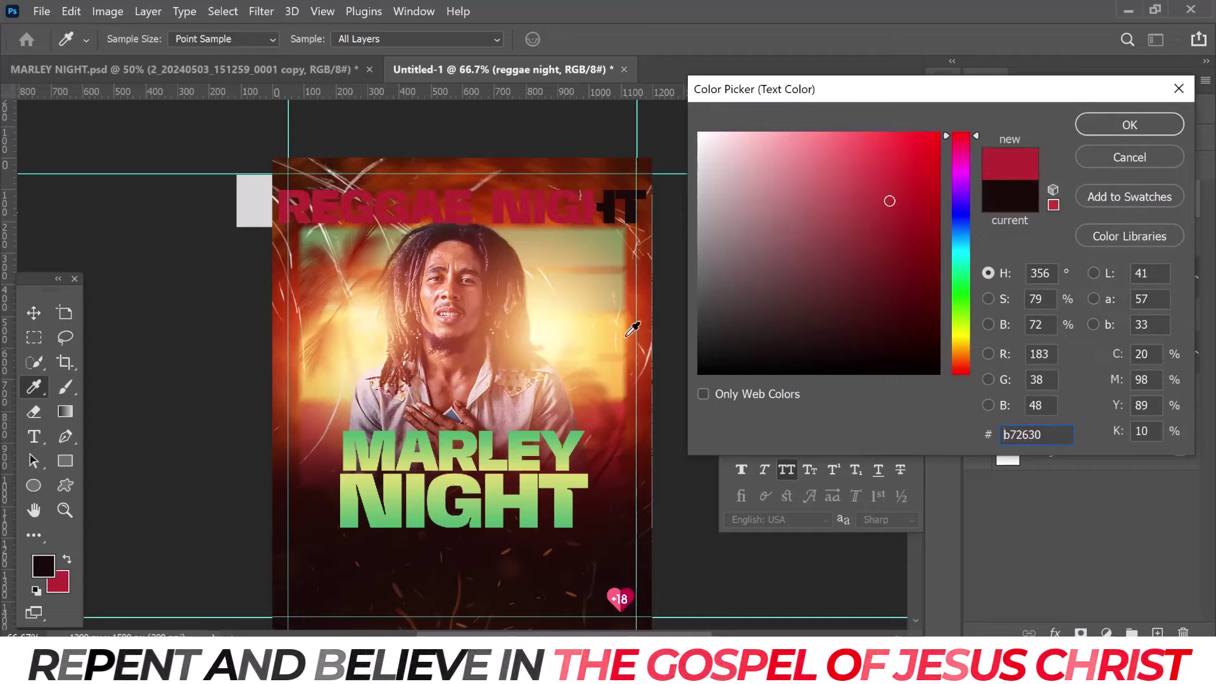
left_click(627, 370)
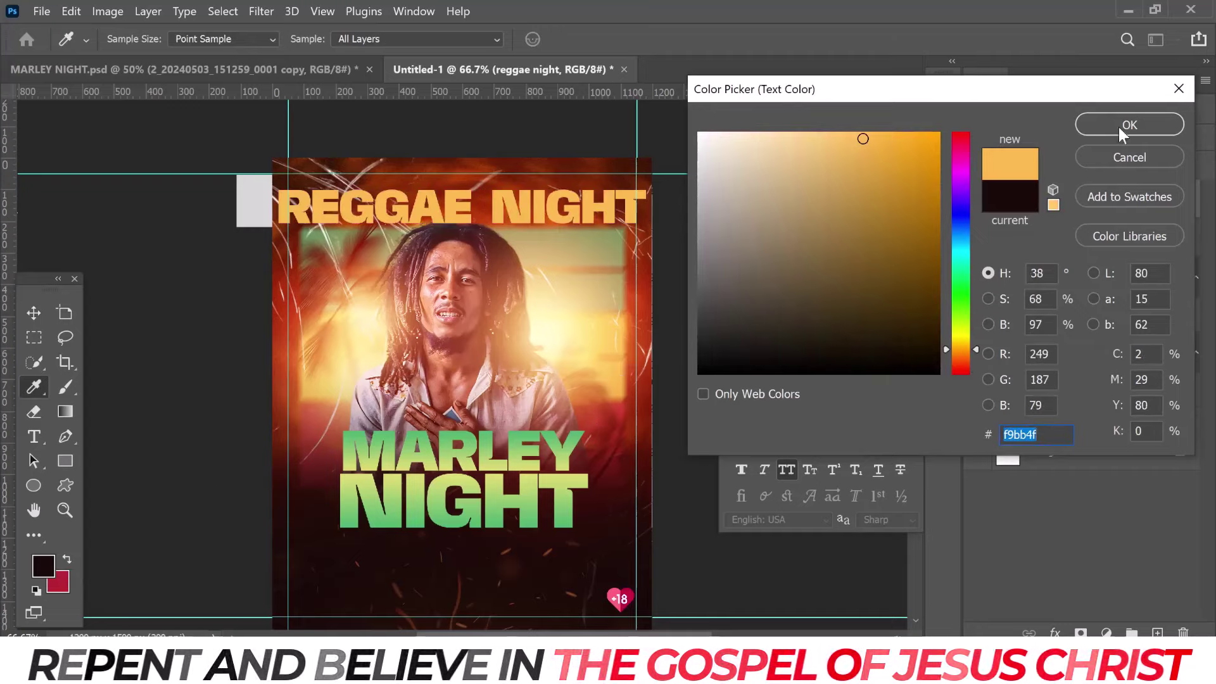
key("Return")
key("v")
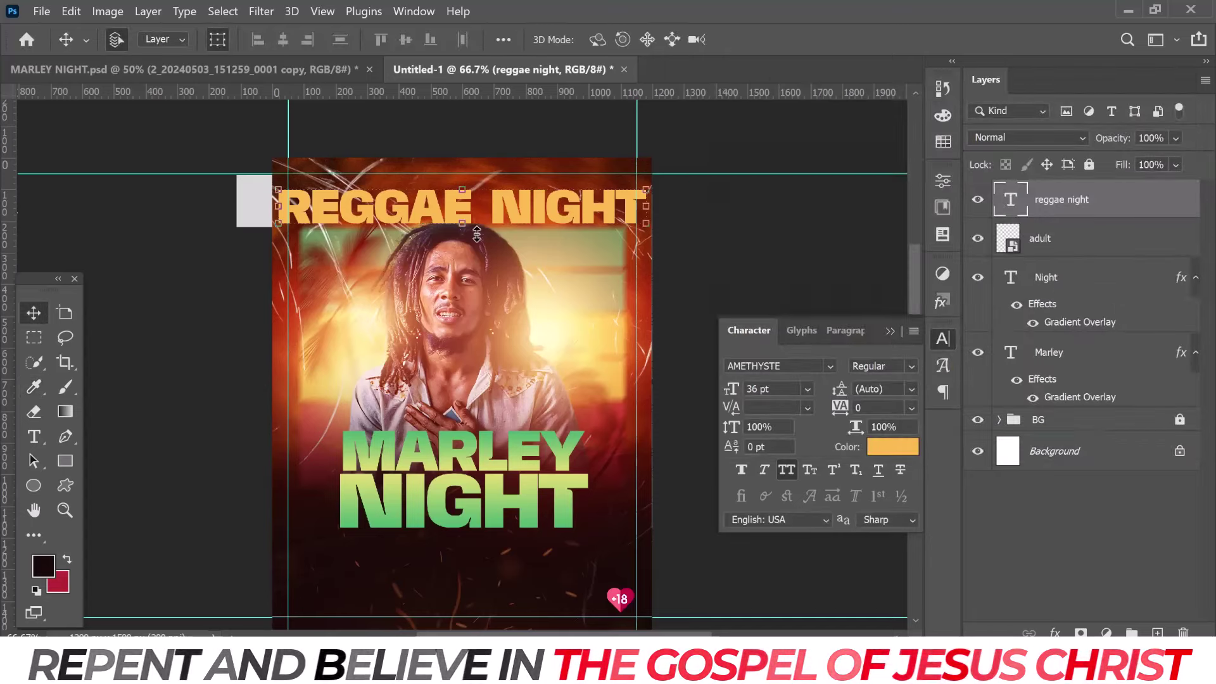
- Scale REGGAE NIGHT to about 78%, shift it left and nudge it down, then commit
left_click_drag(464, 228, 491, 190)
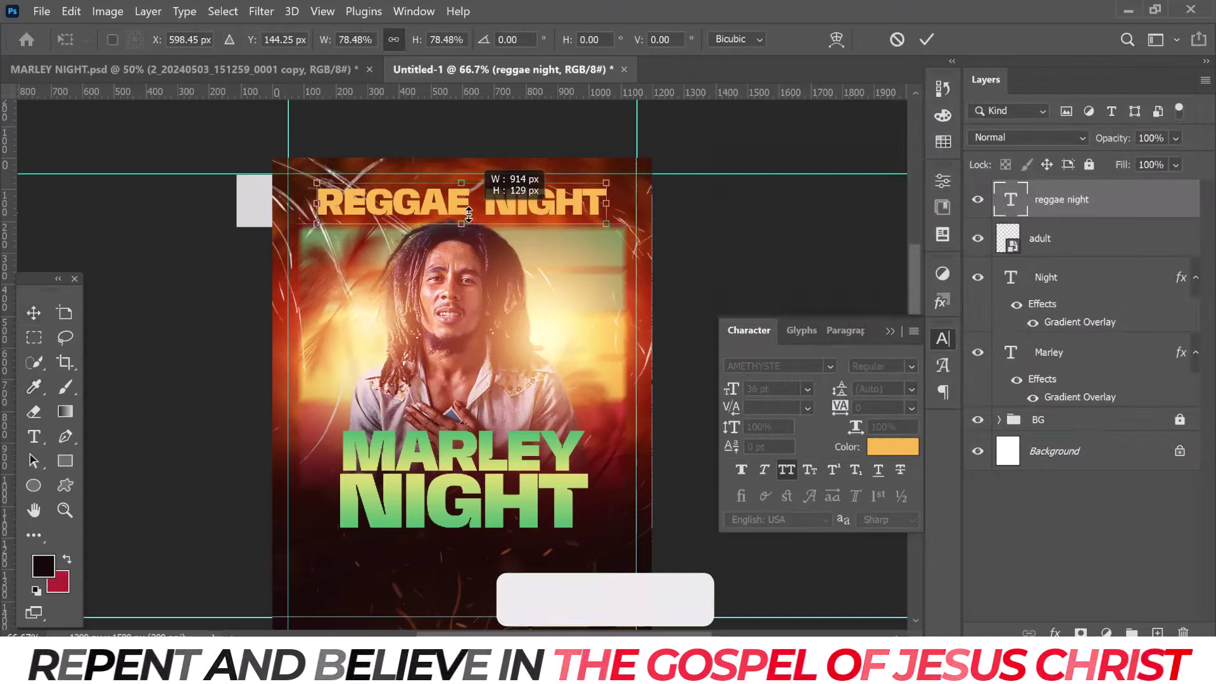
left_click_drag(562, 206, 553, 218)
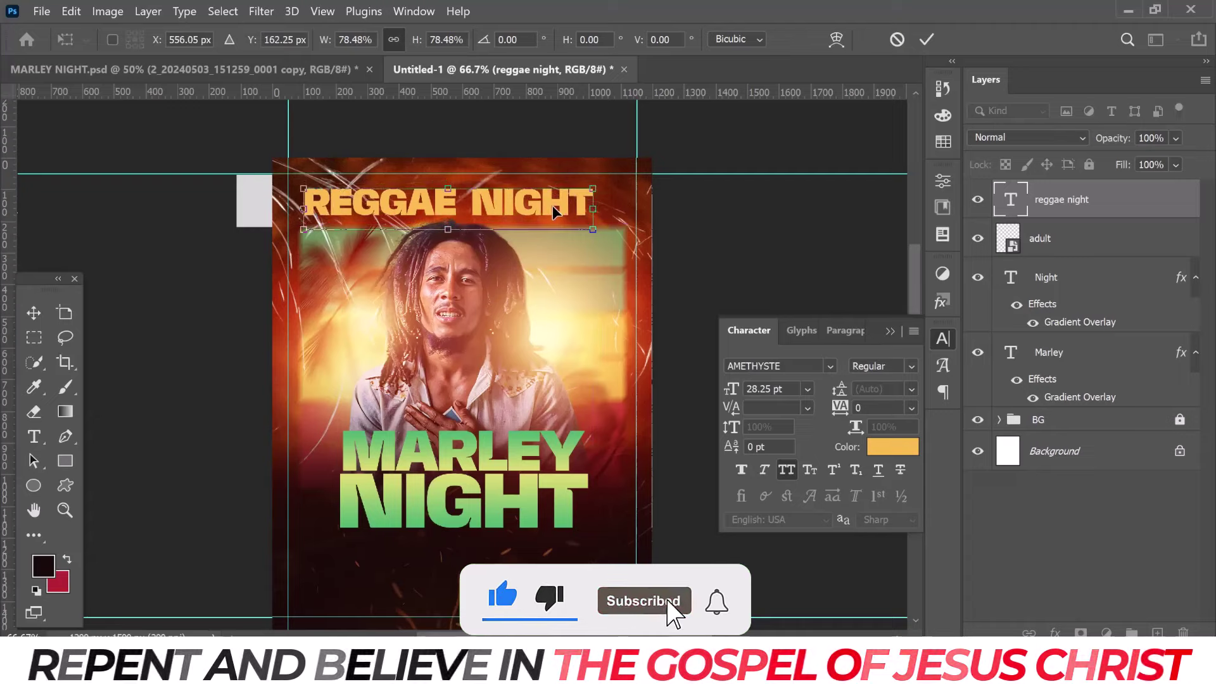
key("Down")
key("Down")
key("Down")
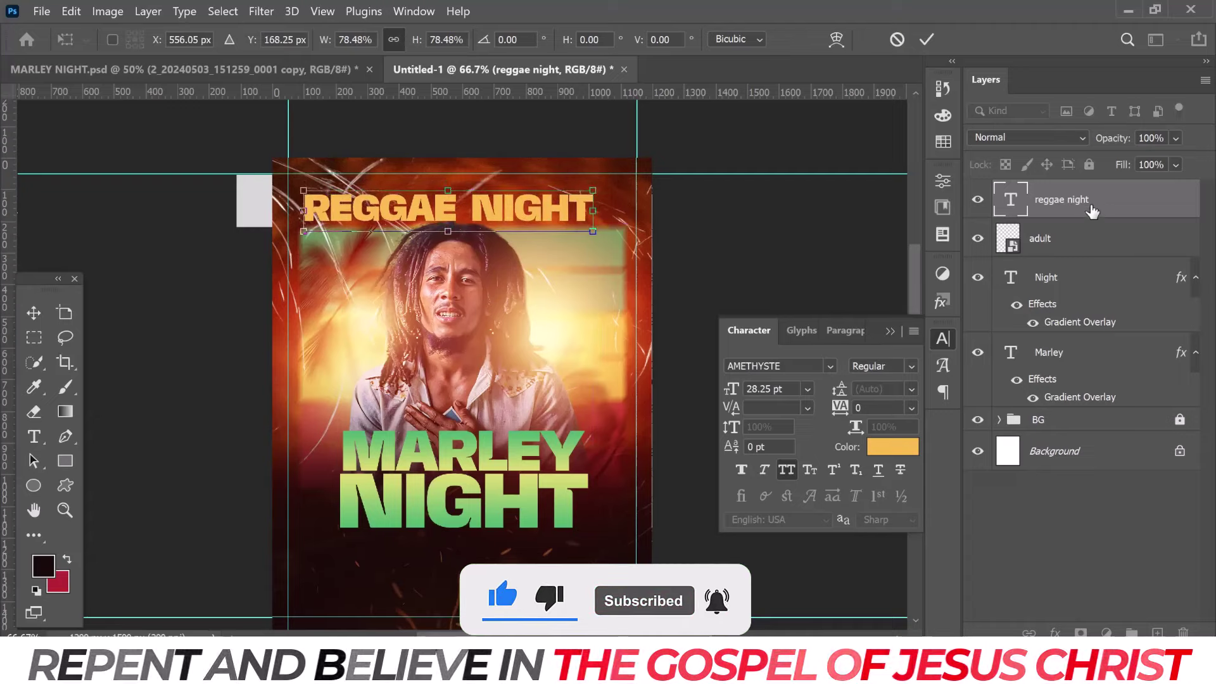
key("Down")
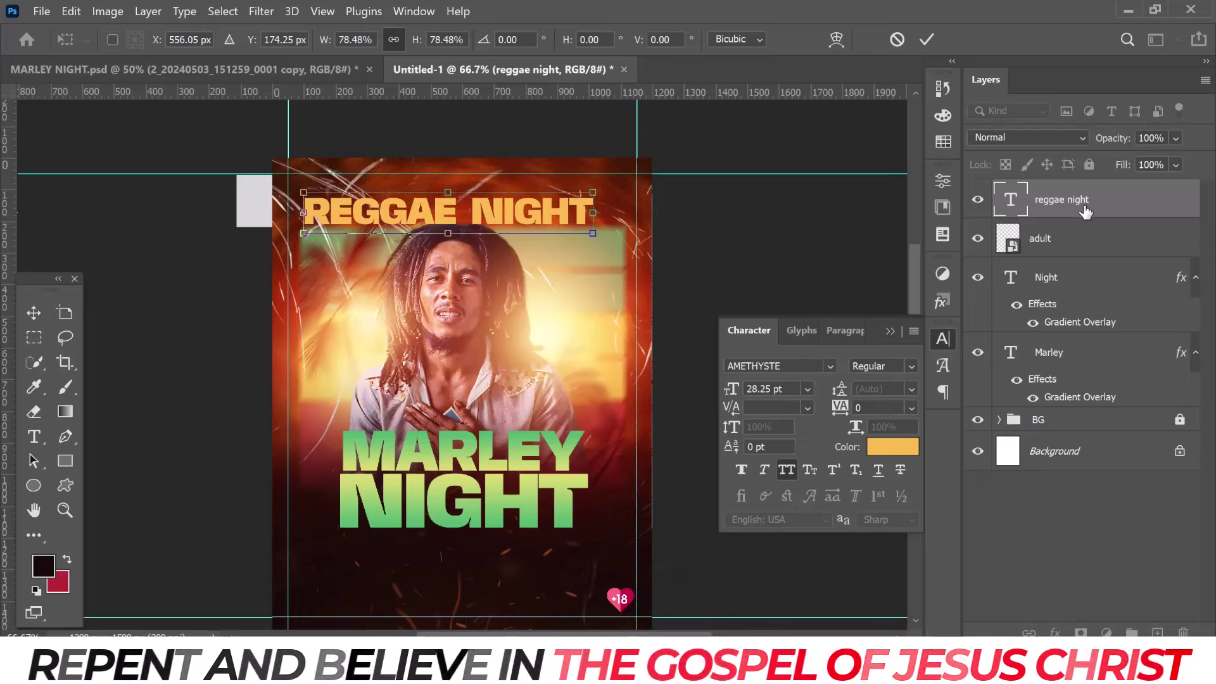
left_click(928, 45)
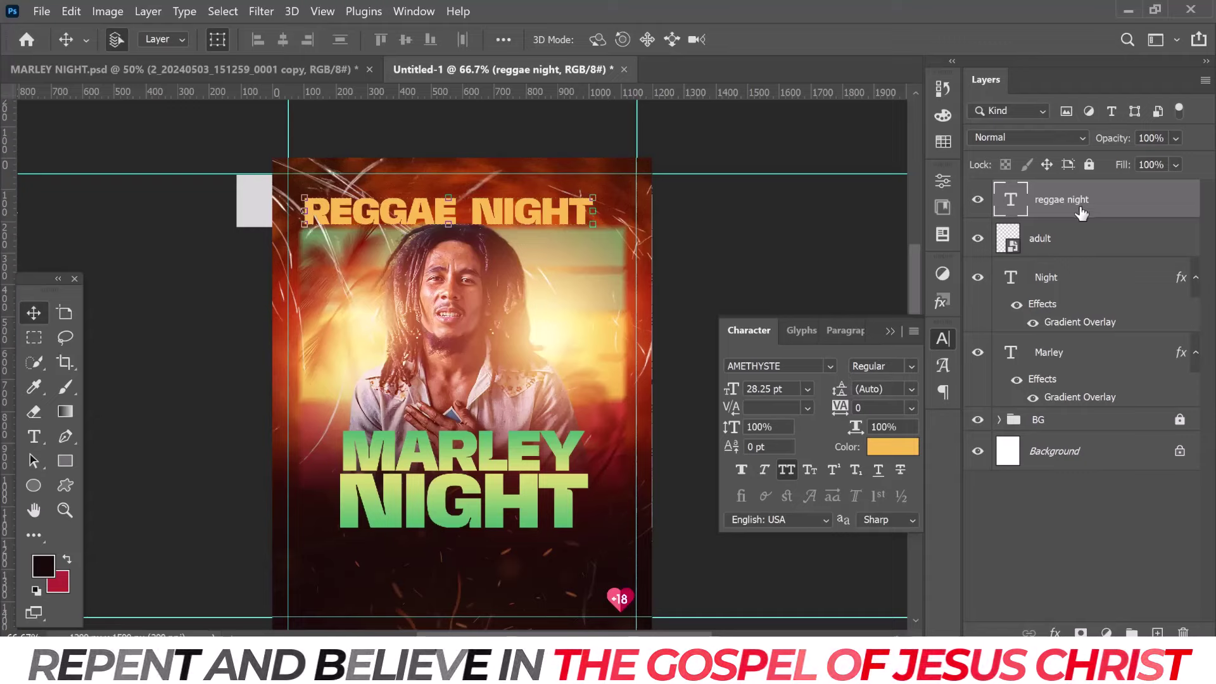
- Move the reggae night layer into the BG group beneath the portrait layer
left_click_drag(1077, 212, 1017, 404)
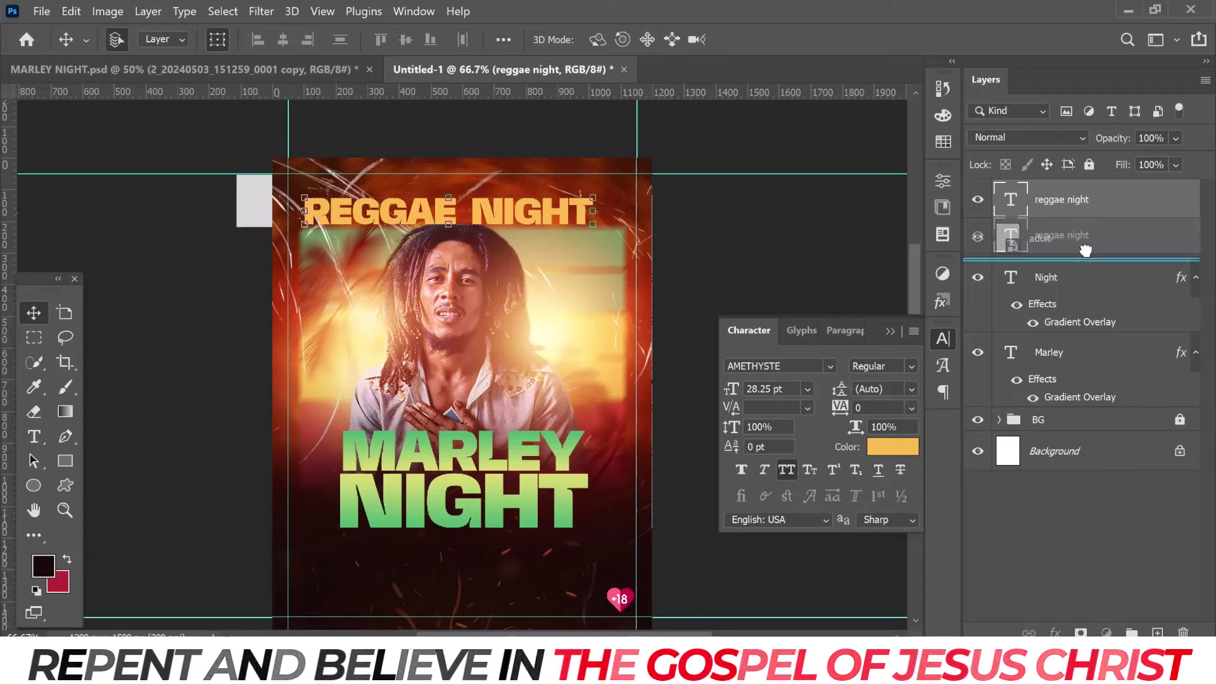
left_click(999, 419)
scroll(1060, 352, "down", 2)
scroll(1060, 352, "down", 3)
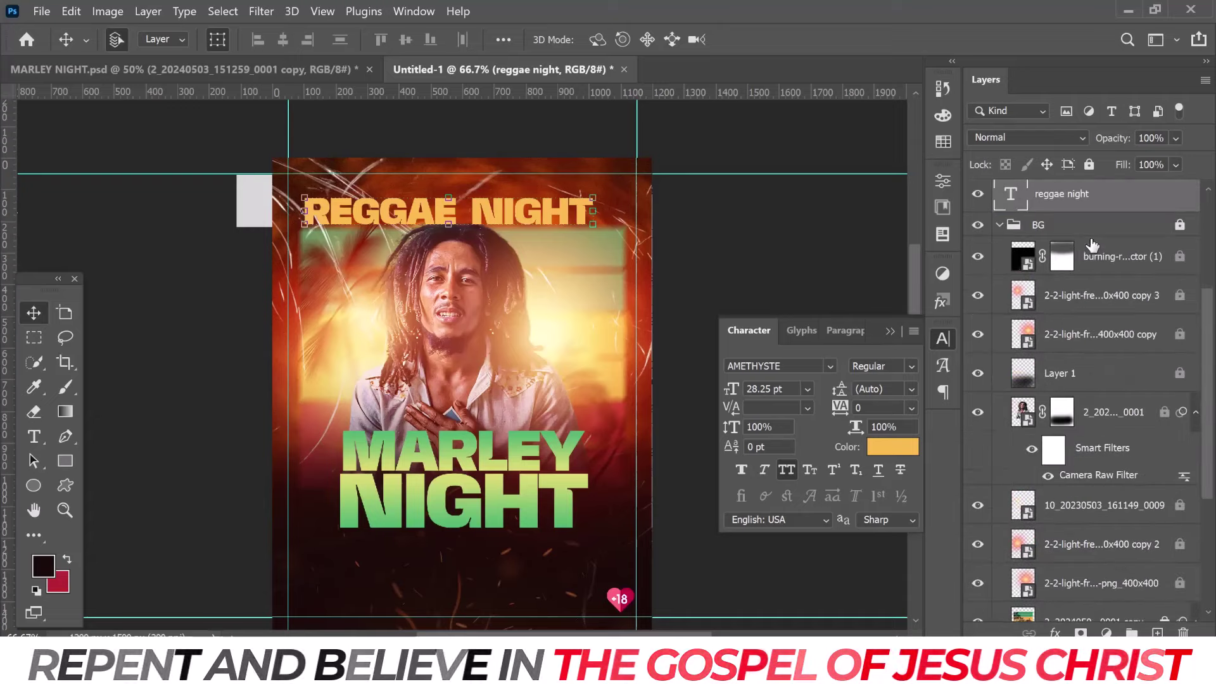
left_click_drag(1105, 202, 1089, 489)
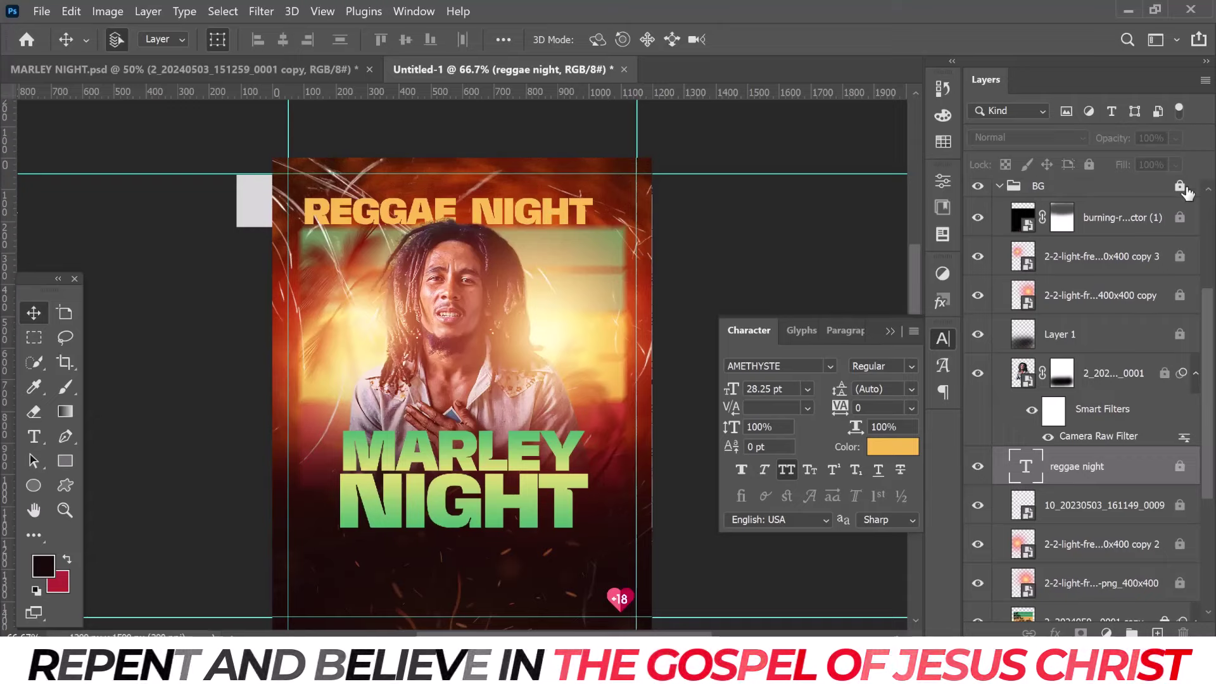
- Unlock the BG group and lock the light copy layer
left_click(1180, 187)
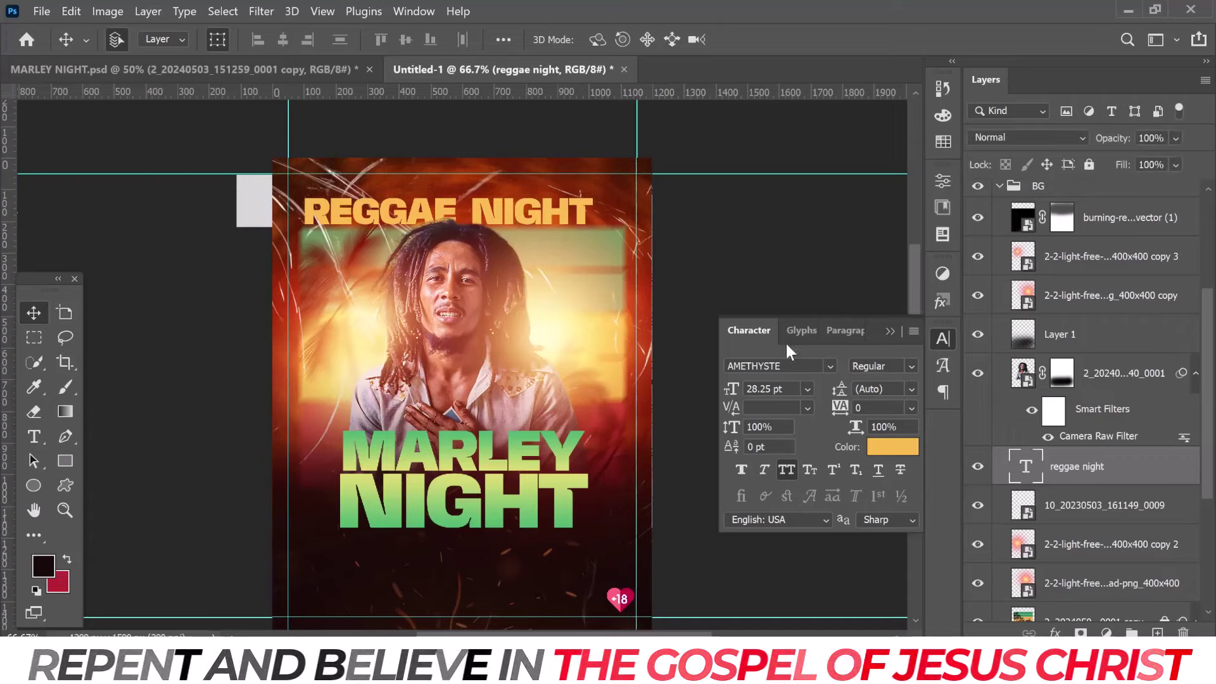
left_click(560, 211)
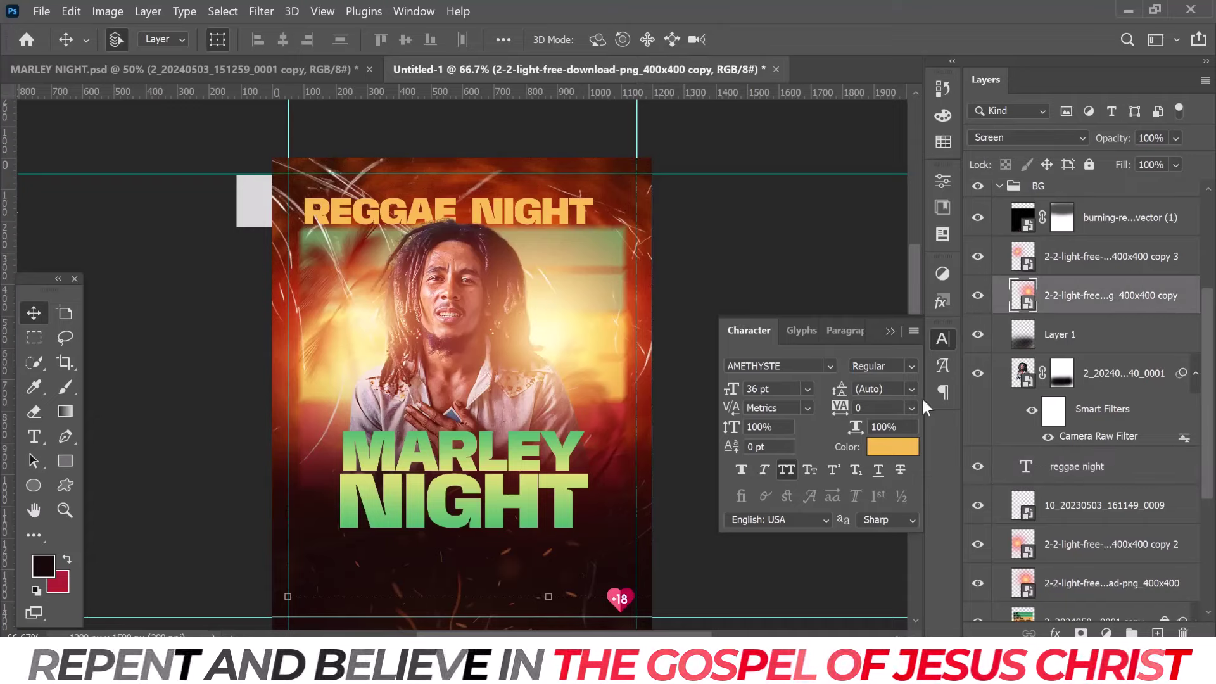
left_click(1088, 163)
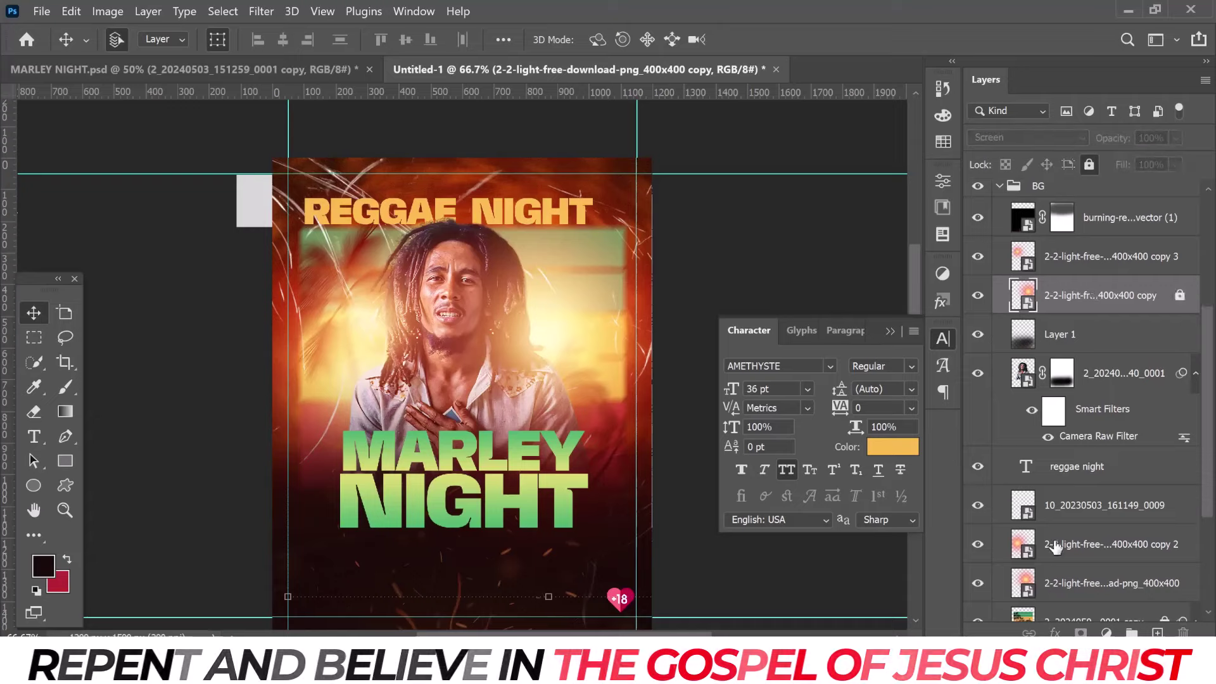
scroll(1052, 546, "down", 3)
scroll(1086, 325, "up", 2)
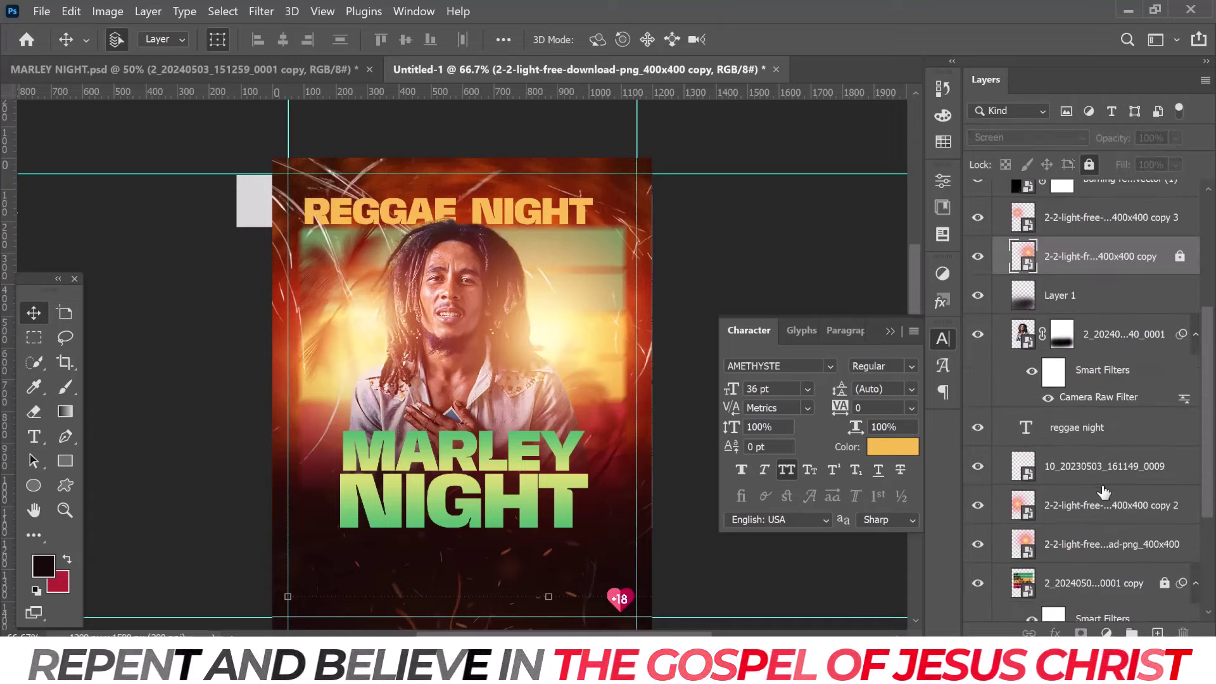
- Enlarge REGGAE NIGHT to about 111% and centre it horizontally on the poster
left_click(589, 211)
key("ctrl+t")
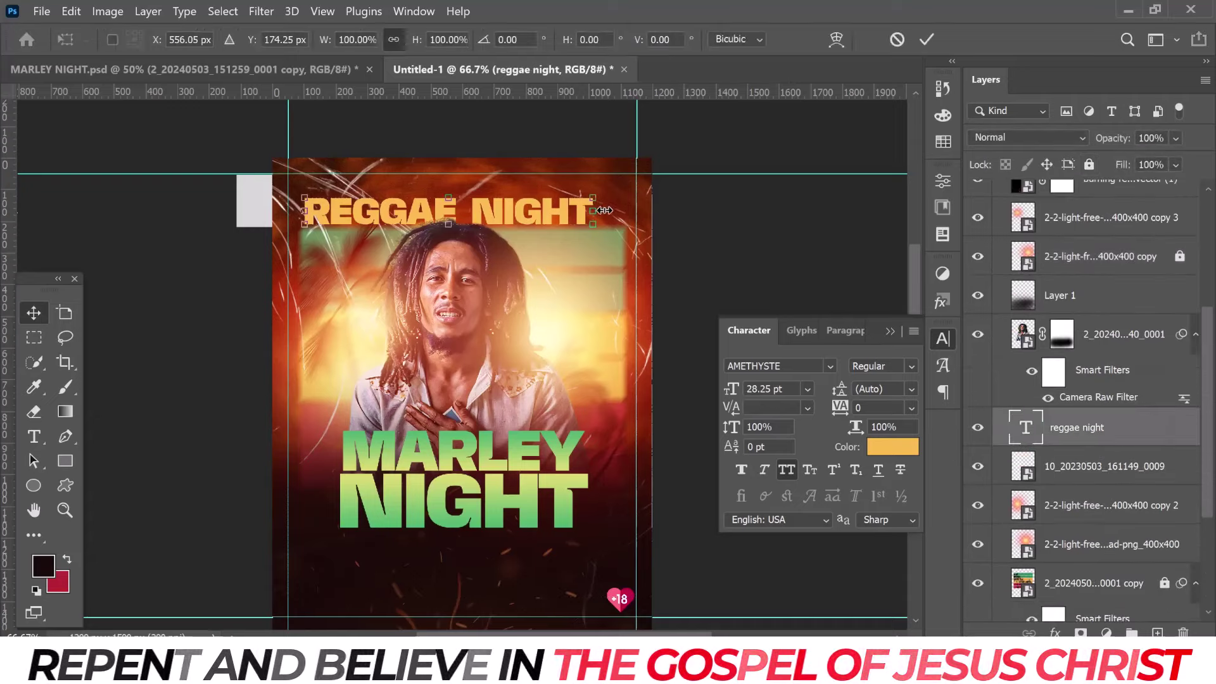
left_click_drag(605, 212, 624, 210)
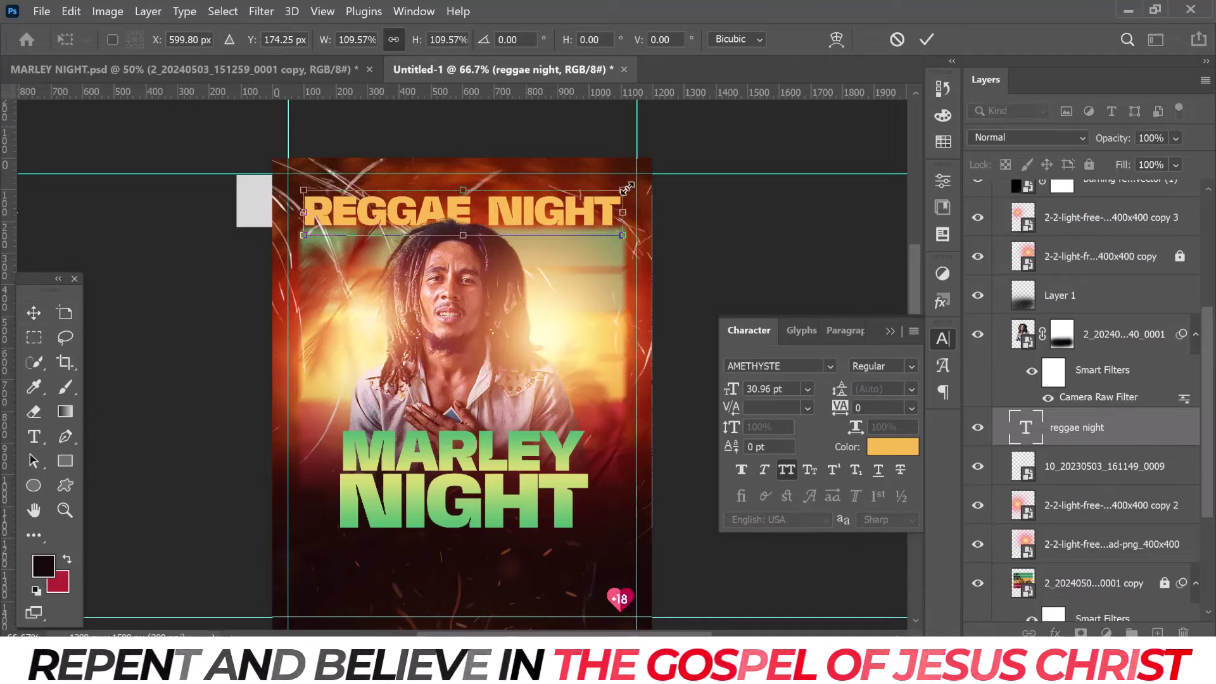
left_click_drag(620, 189, 628, 187)
key("Return")
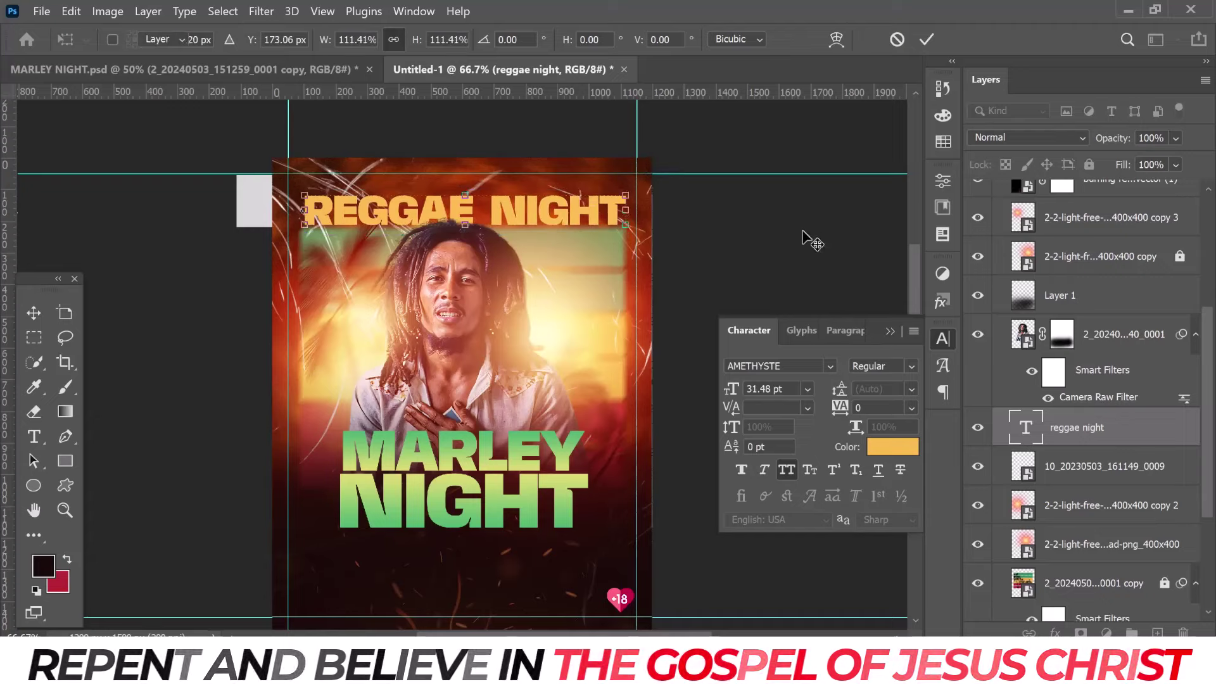
scroll(1062, 330, "up", 5)
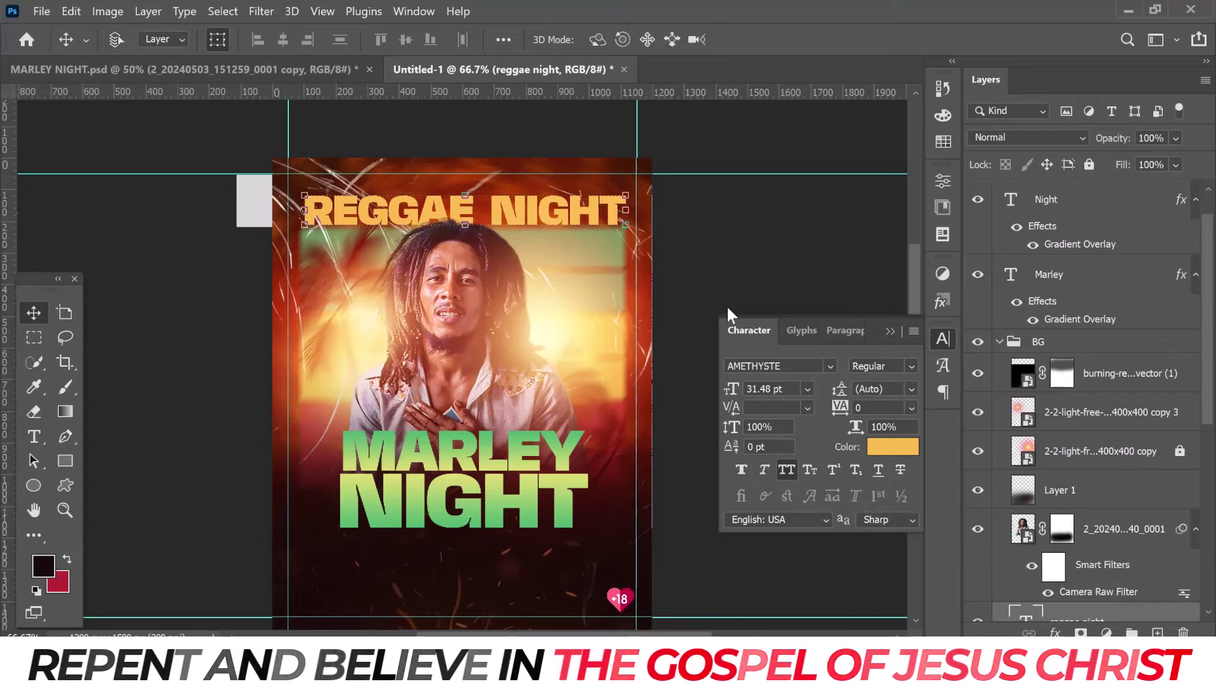
left_click(280, 40)
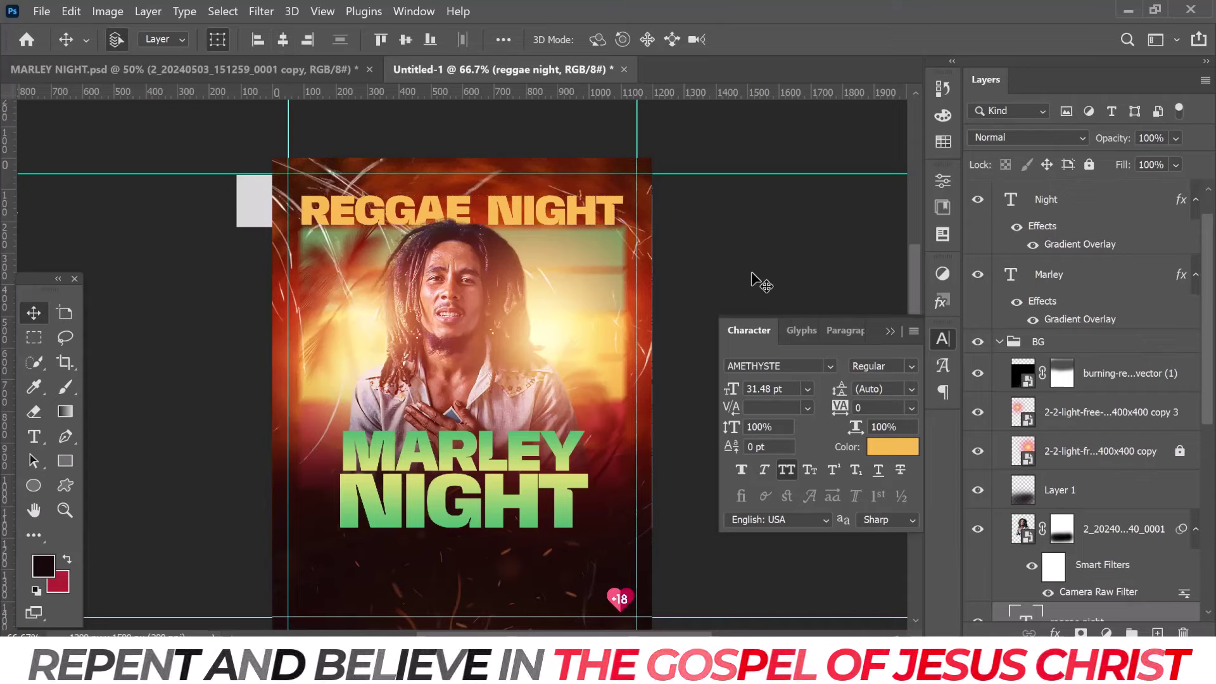
- Lock the whole BG group and collapse its layer list
left_click(1070, 341)
left_click(1089, 165)
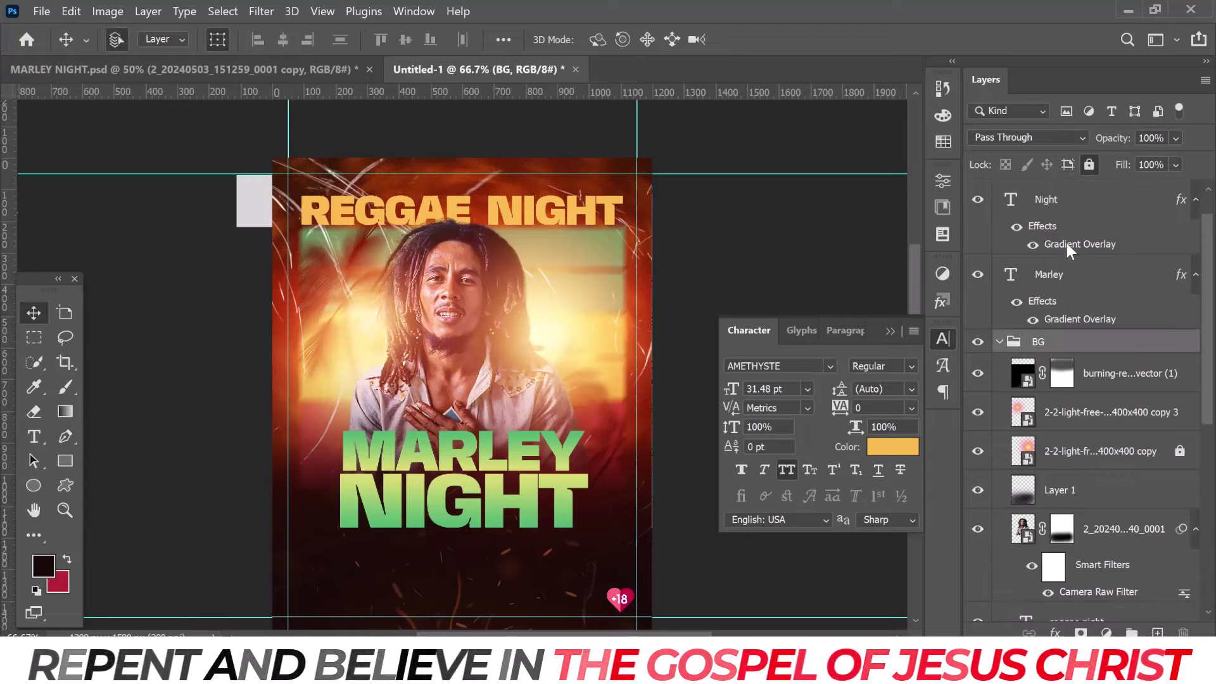
left_click(1000, 342)
scroll(729, 293, "up", 2)
scroll(709, 287, "up", 1)
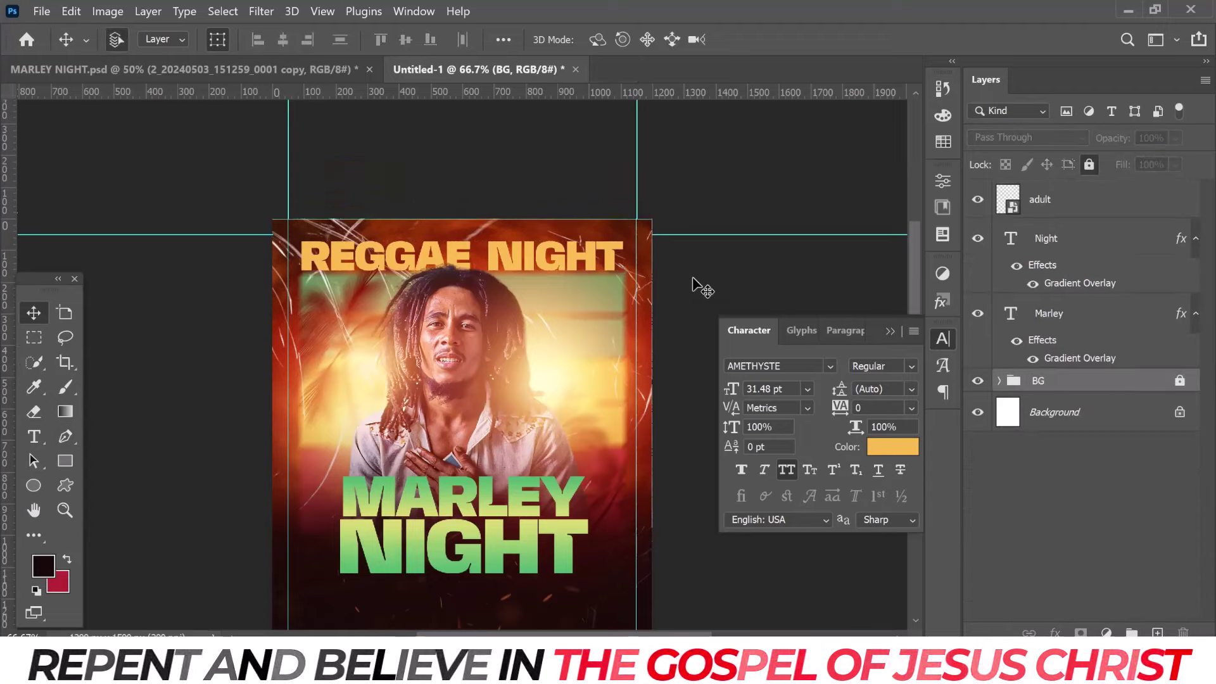
scroll(699, 283, "down", 1)
scroll(686, 293, "down", 1)
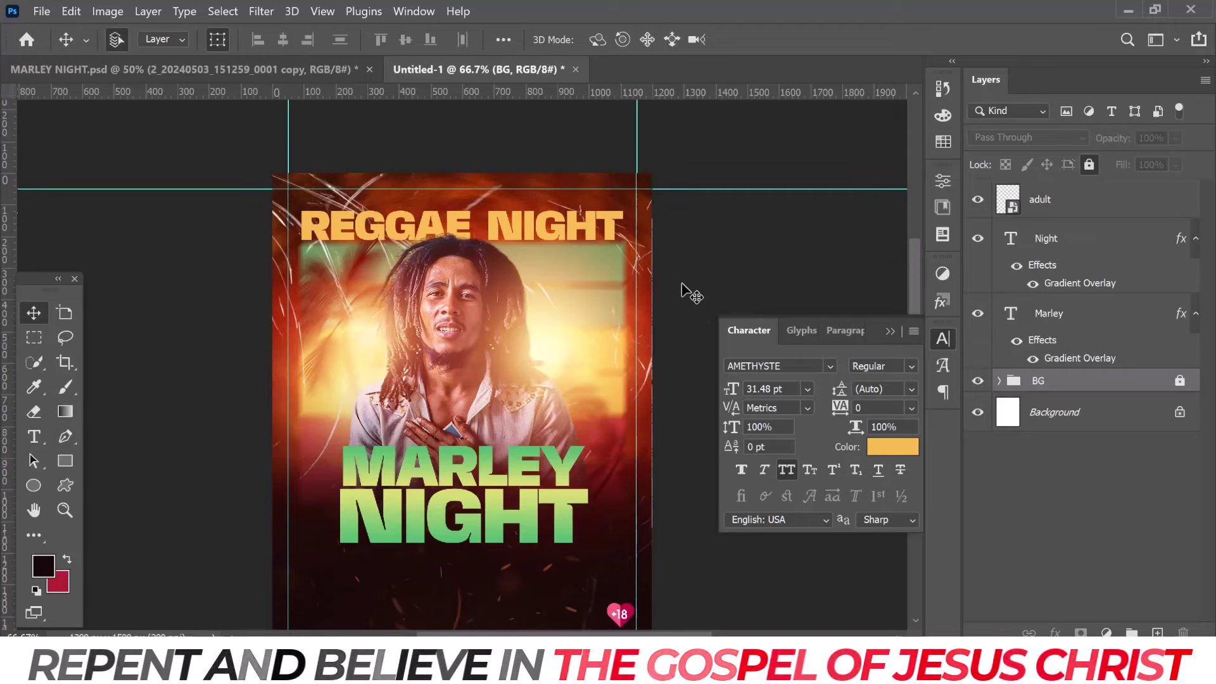
scroll(687, 292, "down", 1)
scroll(686, 292, "down", 1)
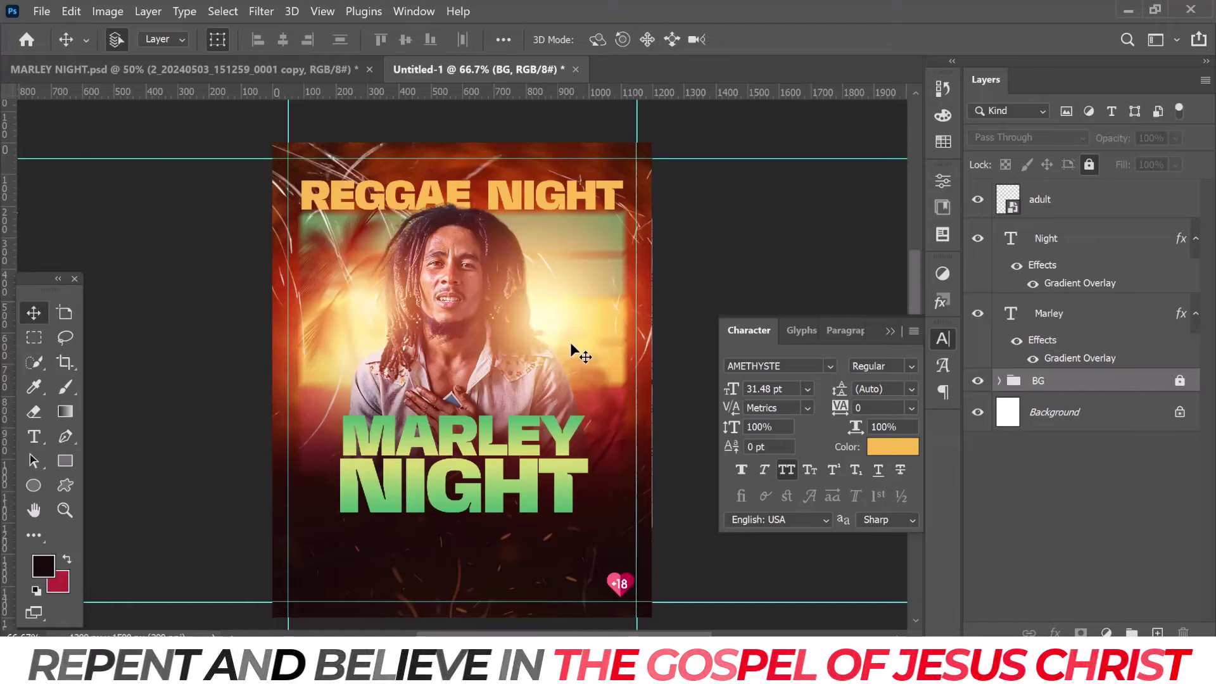
- Copy the 'CLUB XYZ PRESENTS:' layer from MARLEY NIGHT into Untitled-1 and centre it horizontally
left_click(266, 70)
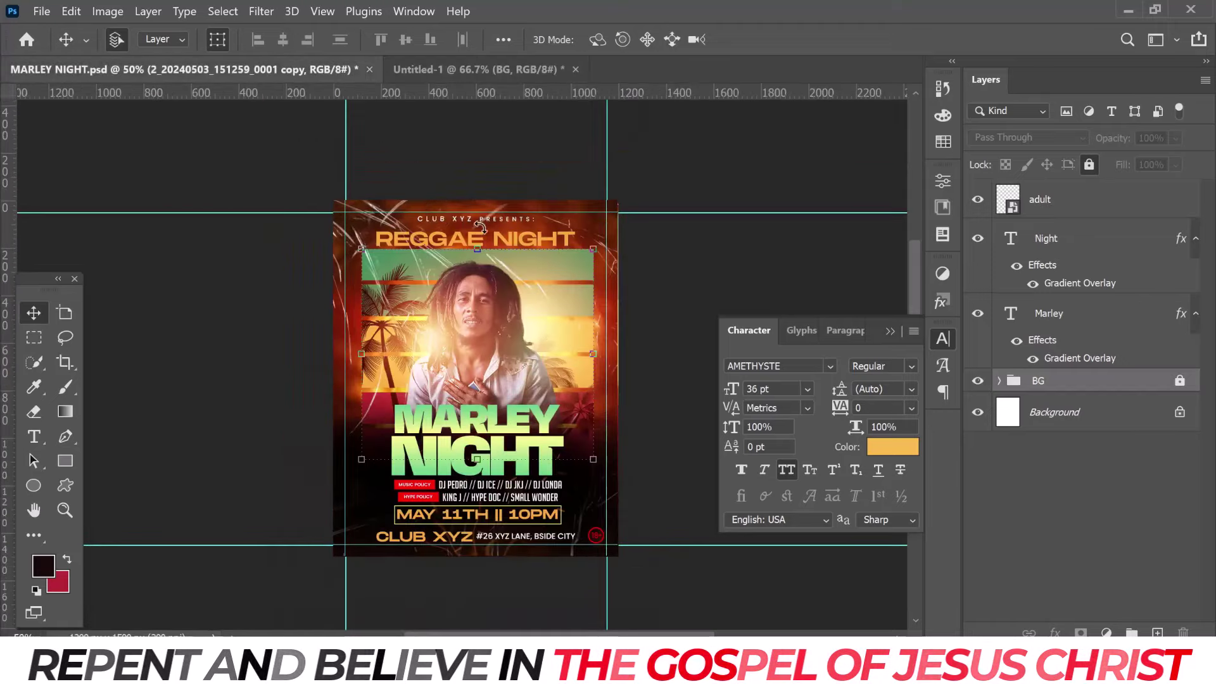
left_click_drag(429, 183, 504, 224)
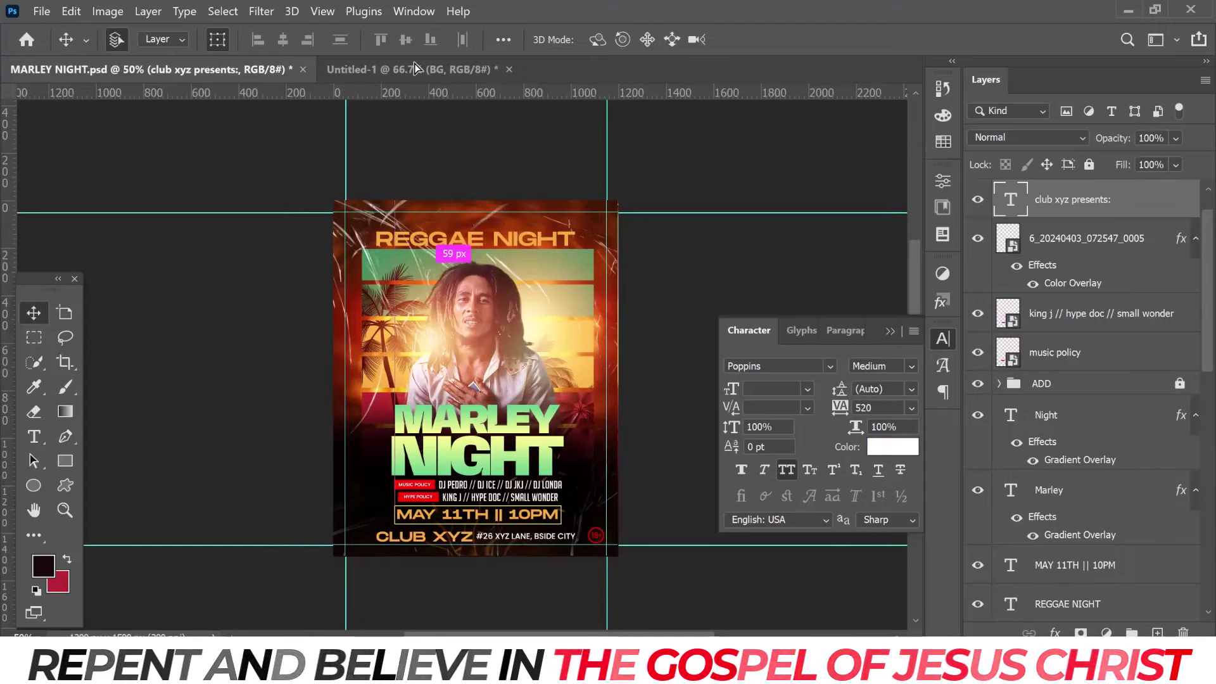
mouse_move(435, 120)
left_mouse_down()
mouse_move(454, 169)
mouse_move(504, 168)
left_mouse_up()
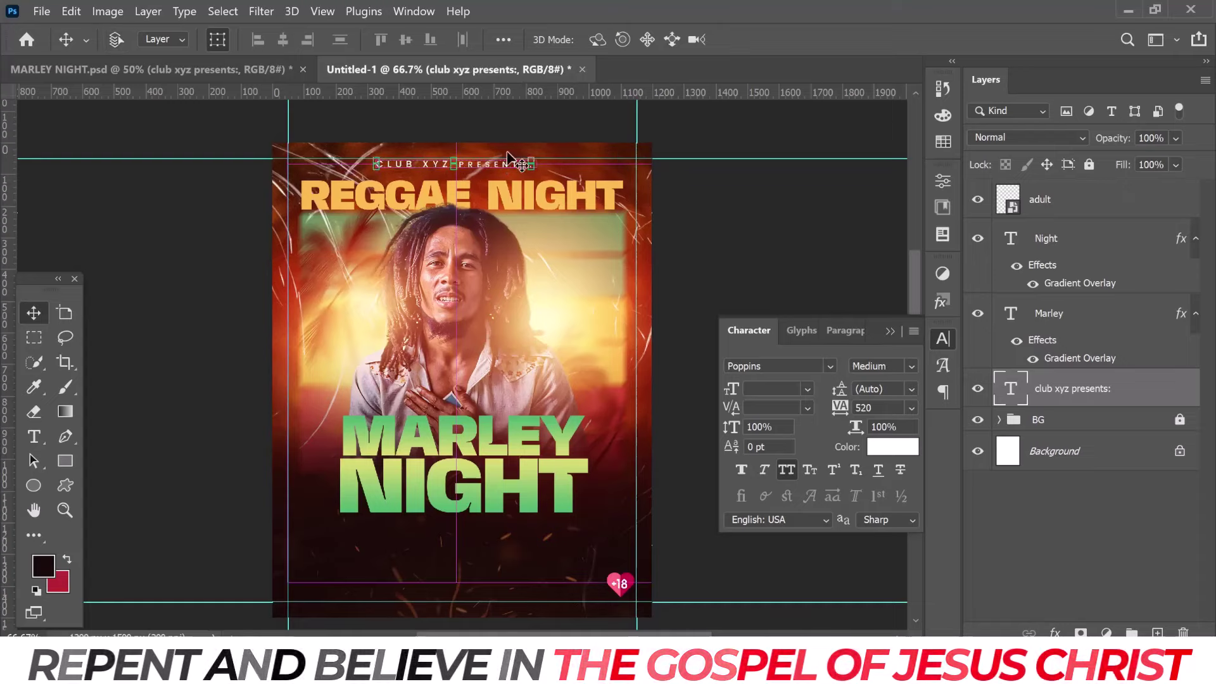
left_click(286, 41)
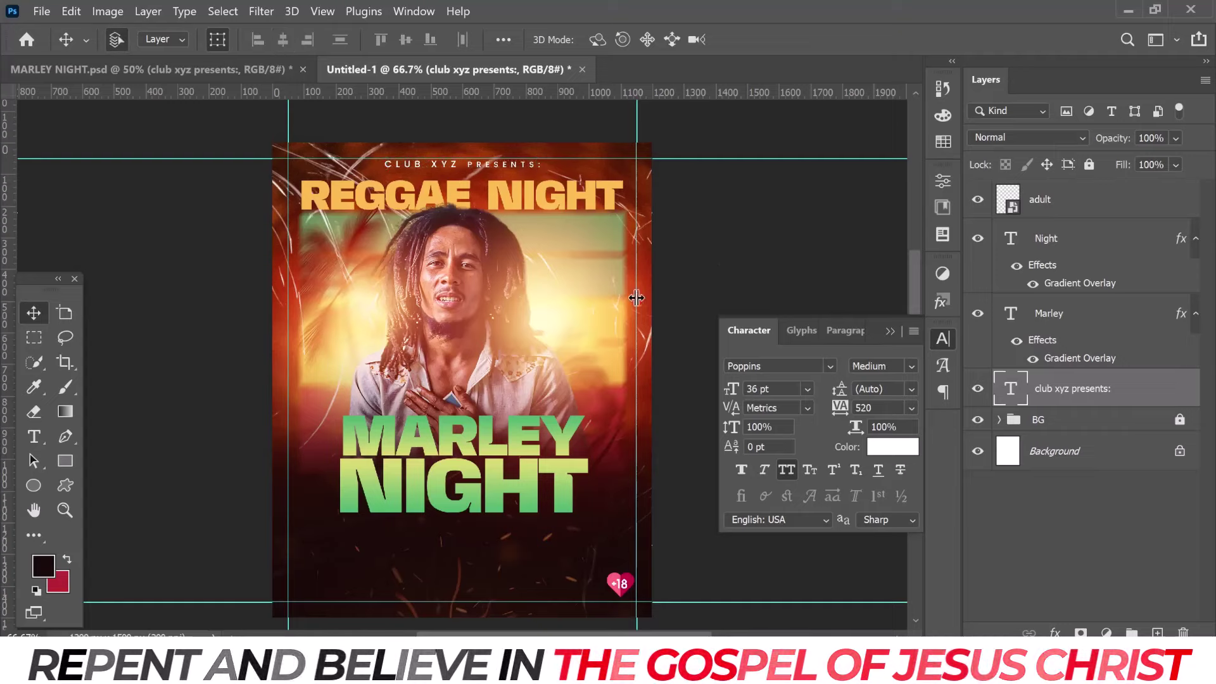
left_click(687, 276)
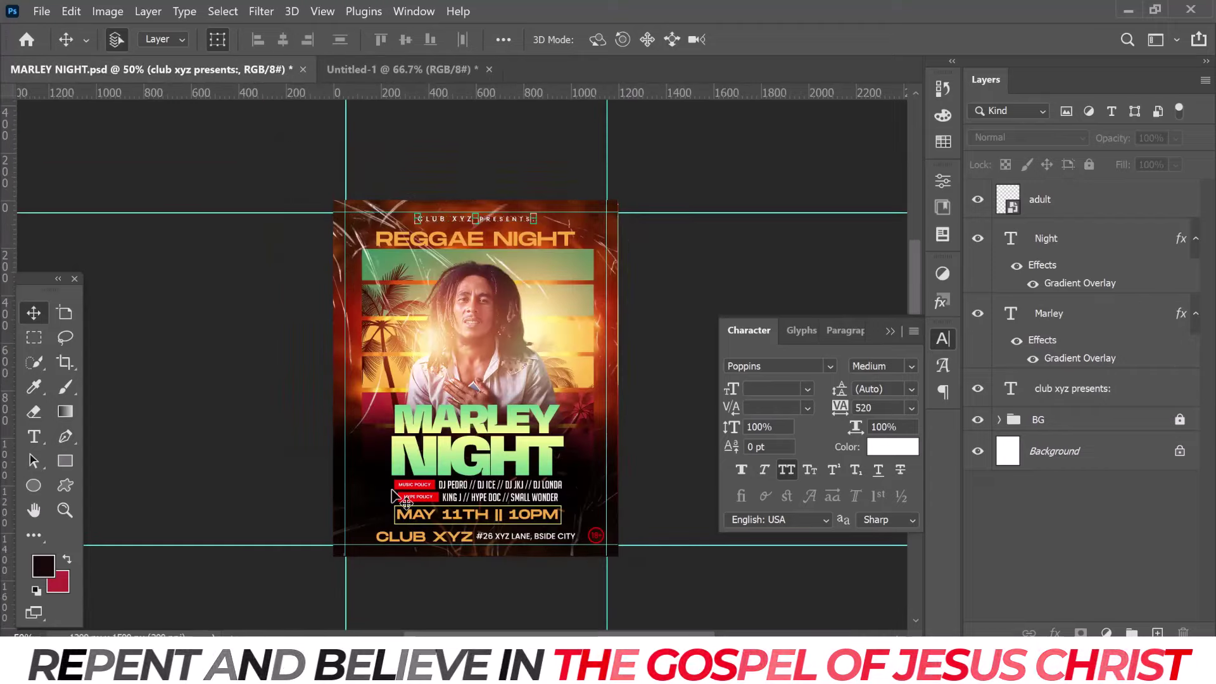
- Select the DJ lineup, policy tags and MAY 11TH || 10PM date layers and drop them into Untitled-1
left_click_drag(482, 524, 380, 430)
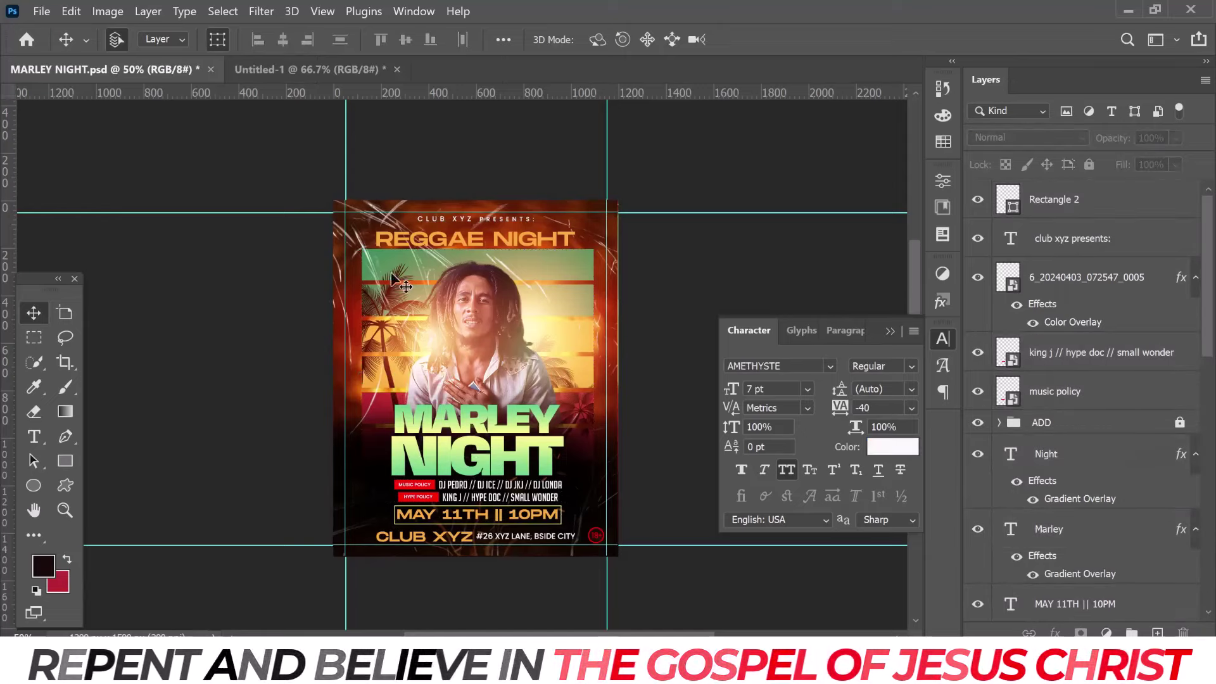
left_click_drag(284, 286, 617, 466)
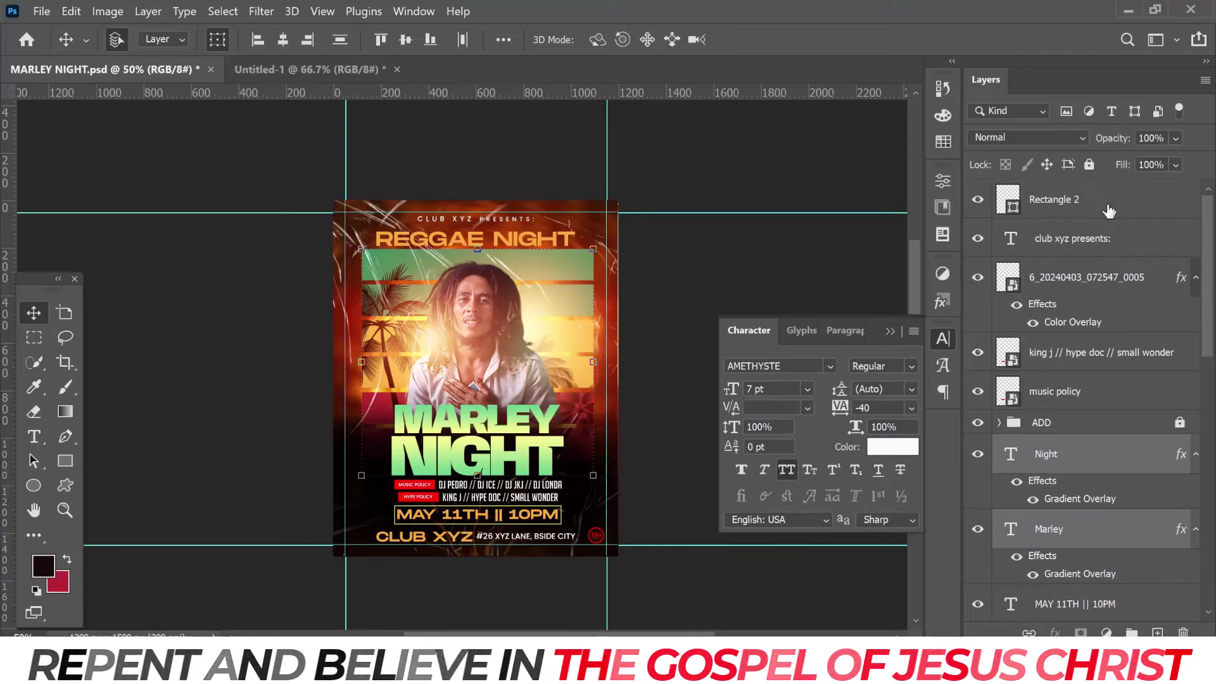
left_click(1089, 164)
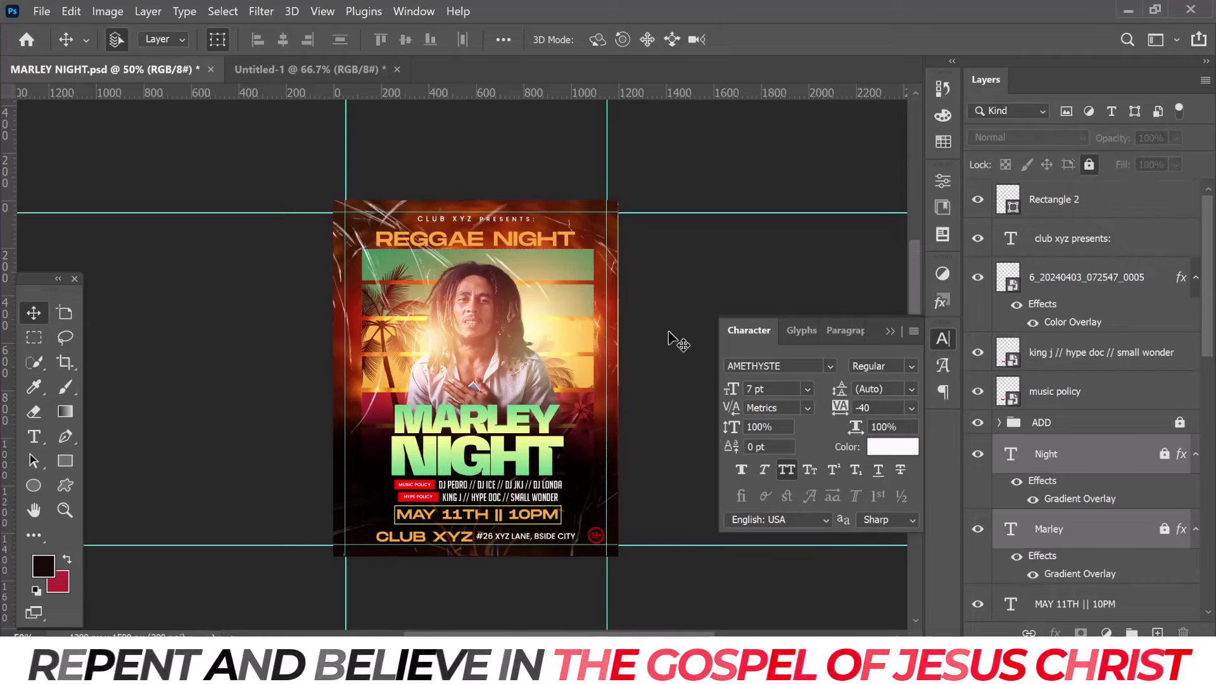
left_click_drag(373, 480, 532, 544)
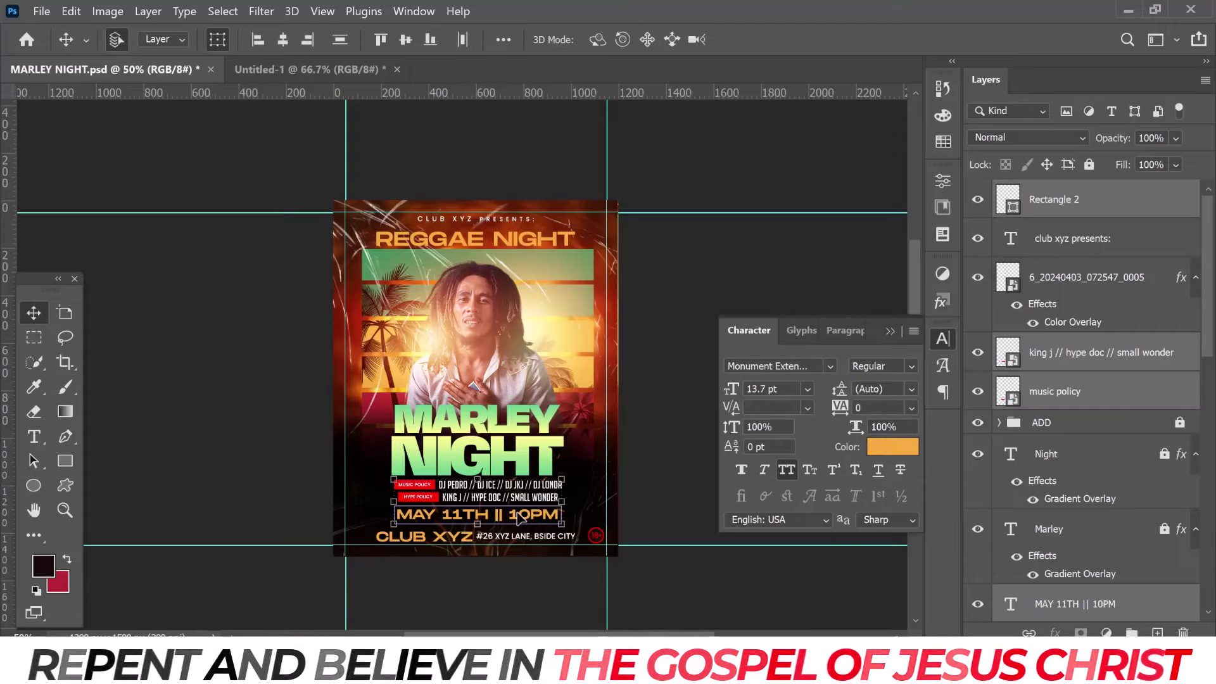
mouse_move(474, 474)
left_mouse_down()
mouse_move(459, 472)
mouse_move(346, 123)
left_mouse_up()
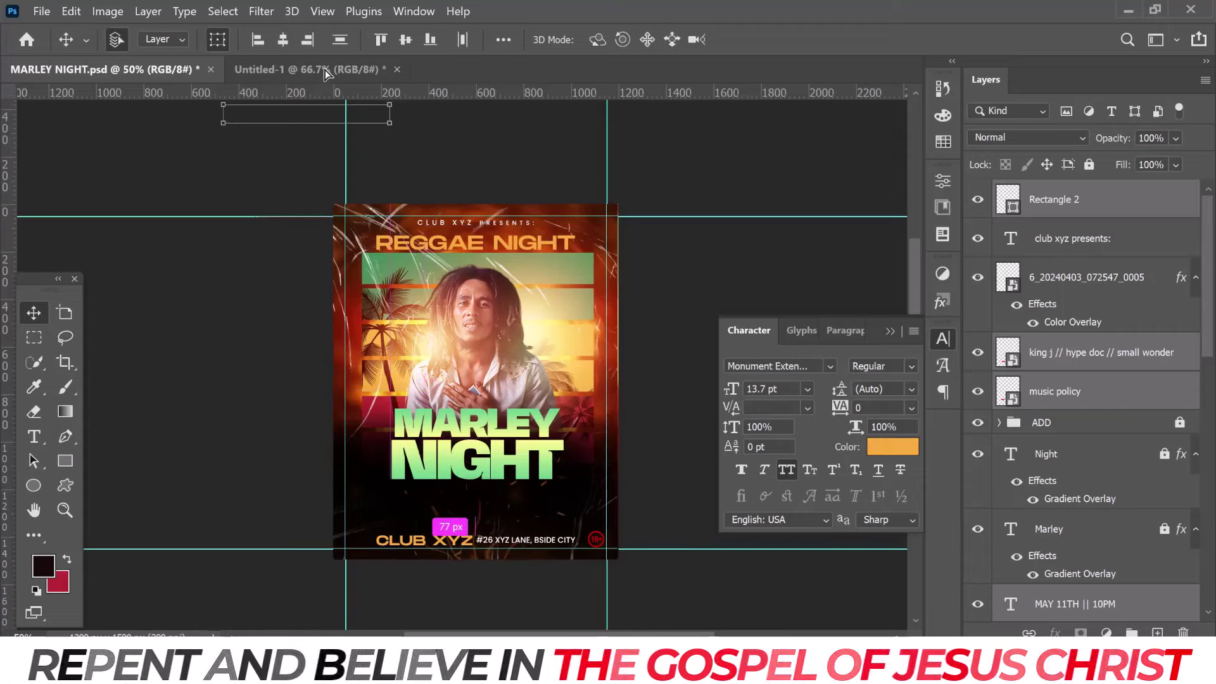
left_click_drag(345, 123, 478, 550)
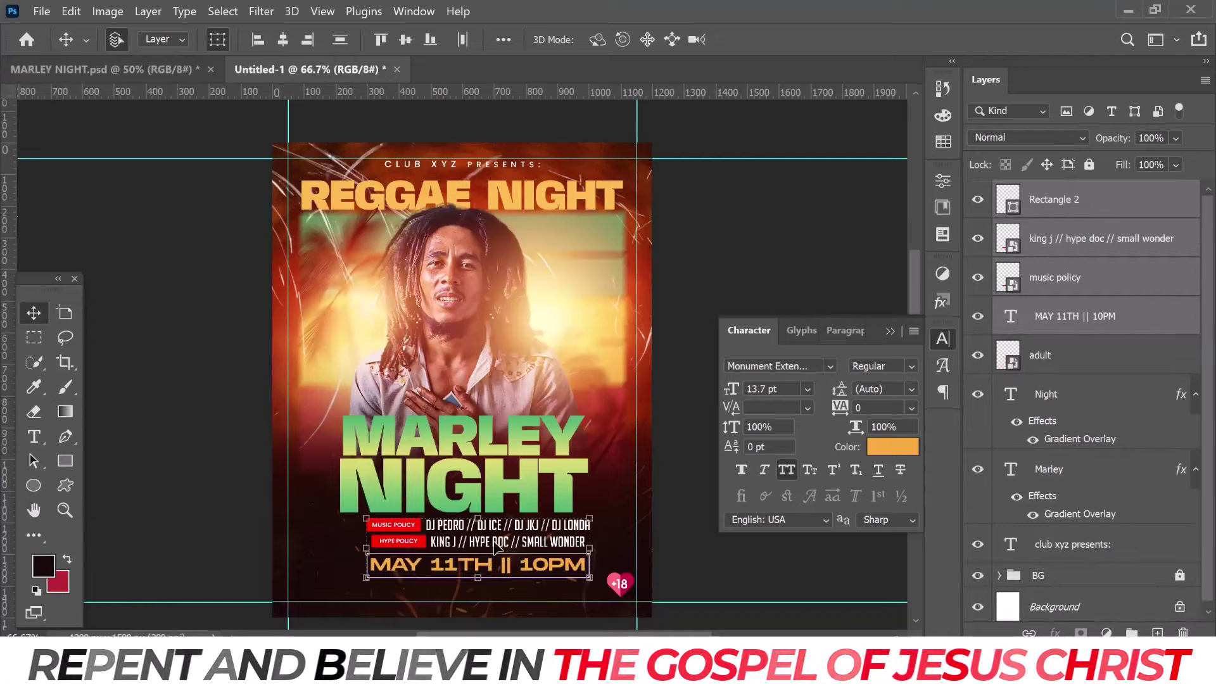
- Centre the copied lineup and date box horizontally beneath the MARLEY NIGHT title
left_click_drag(496, 547, 476, 543)
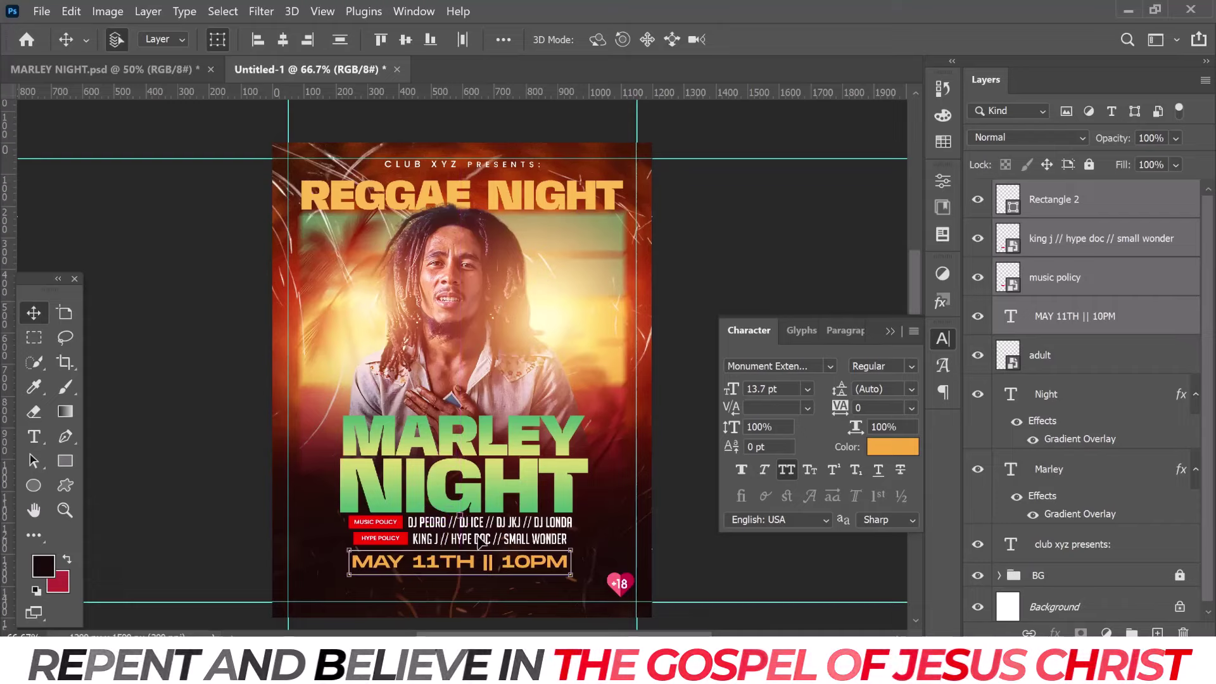
key("Down")
key("Down")
key("Down")
key("Down")
key("Down")
key("Down")
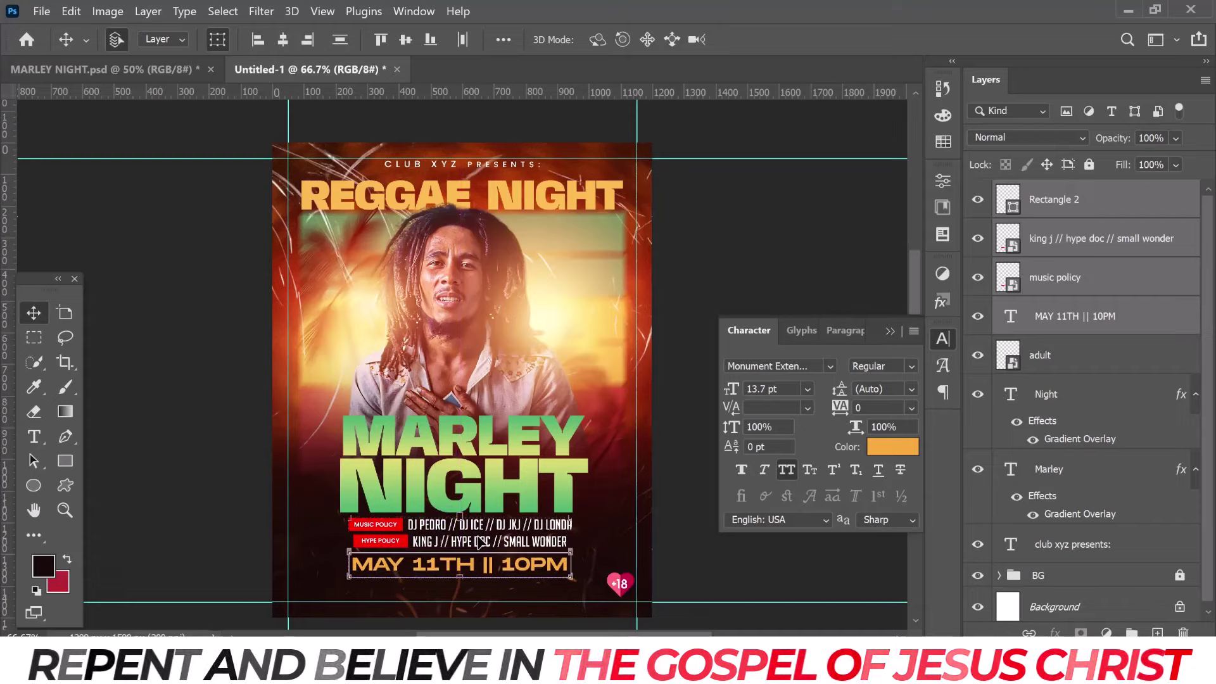
left_click(278, 42)
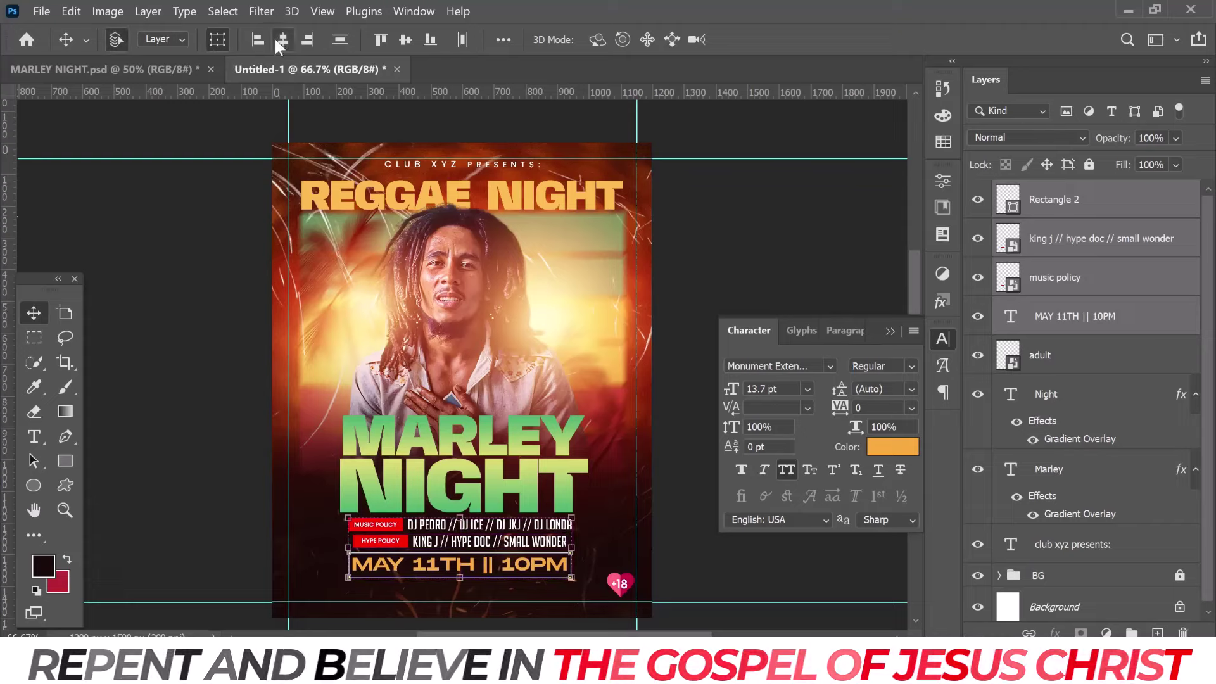
key("Right")
key("Right")
key("Right")
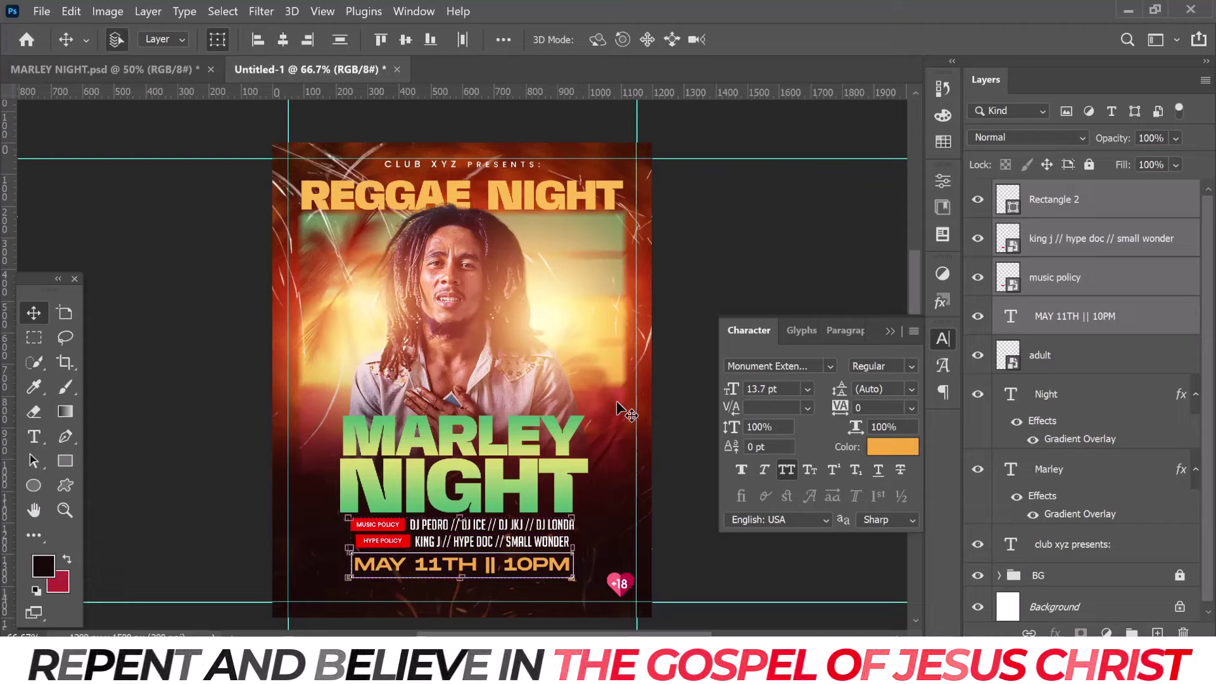
key("Right")
key("Right")
key("Right")
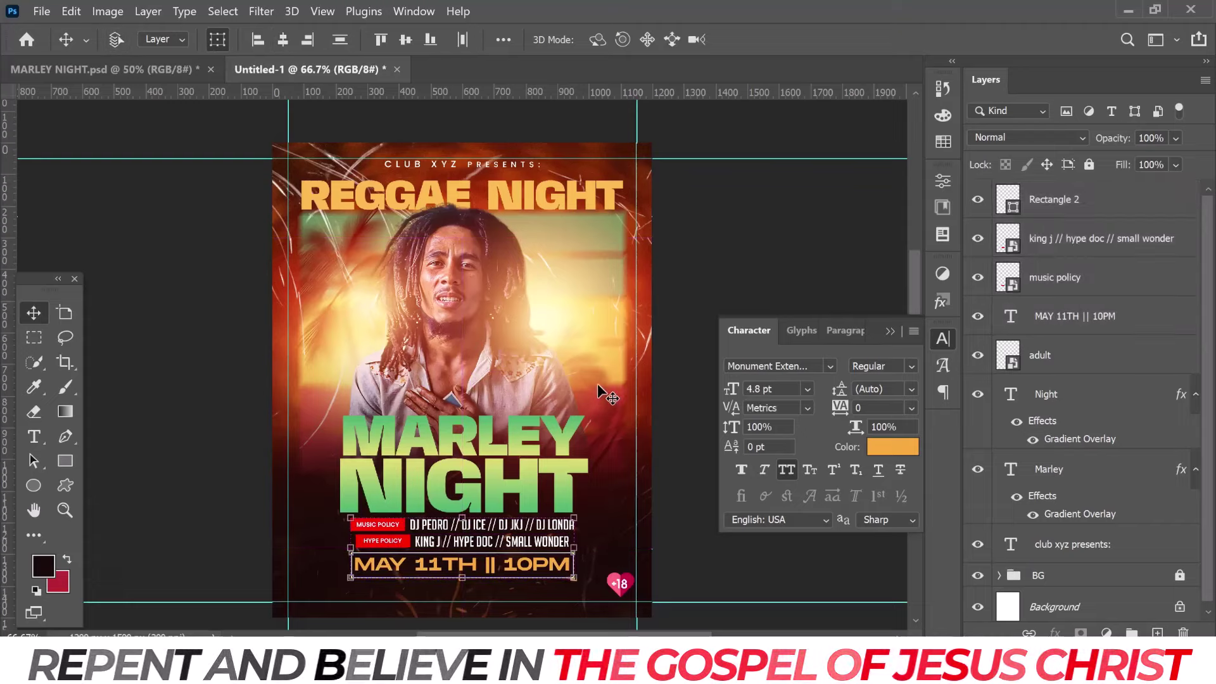
left_click(562, 350)
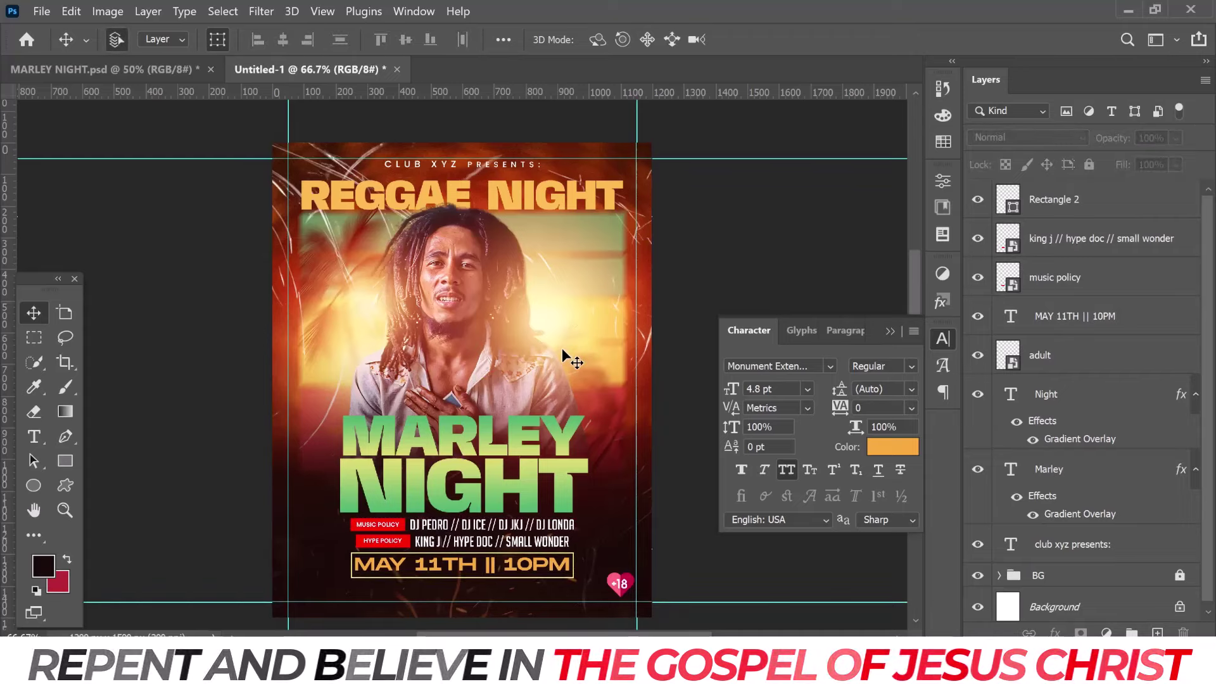
- Raise the title, lineup and date block slightly, then return to MARLEY NIGHT.psd
scroll(561, 347, "down", 1)
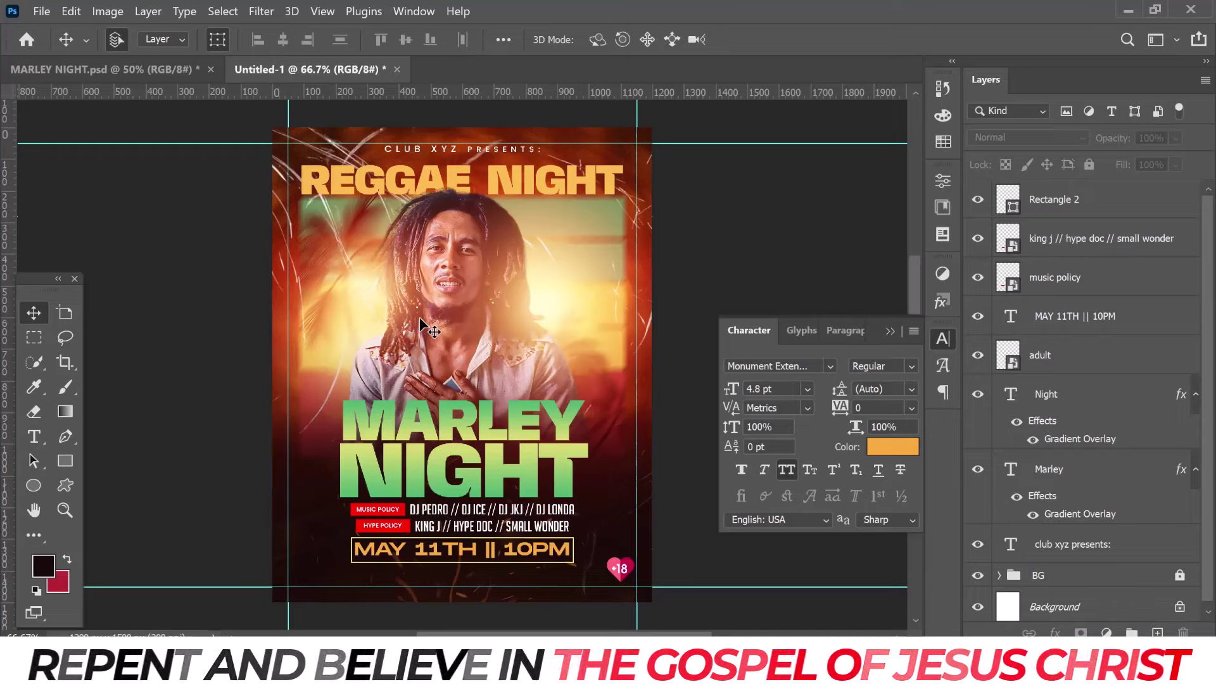
left_click_drag(403, 397, 538, 560)
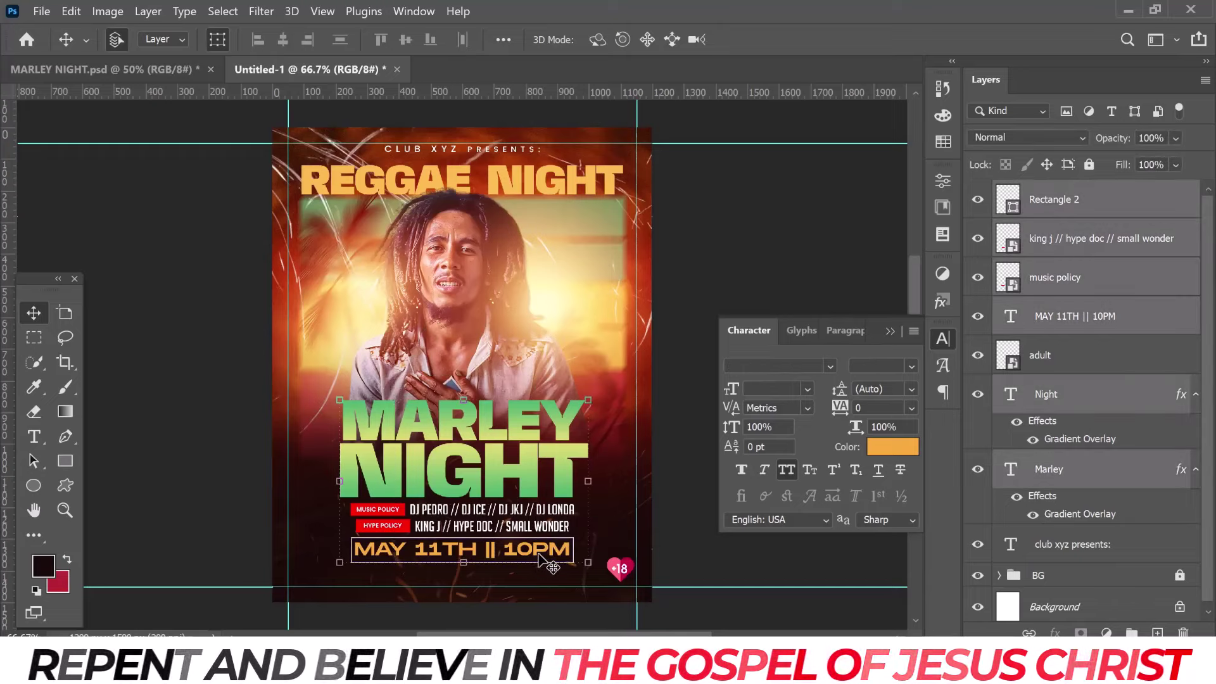
key("shift+Up")
key("shift+Up")
key("shift+Up")
key("shift+Up")
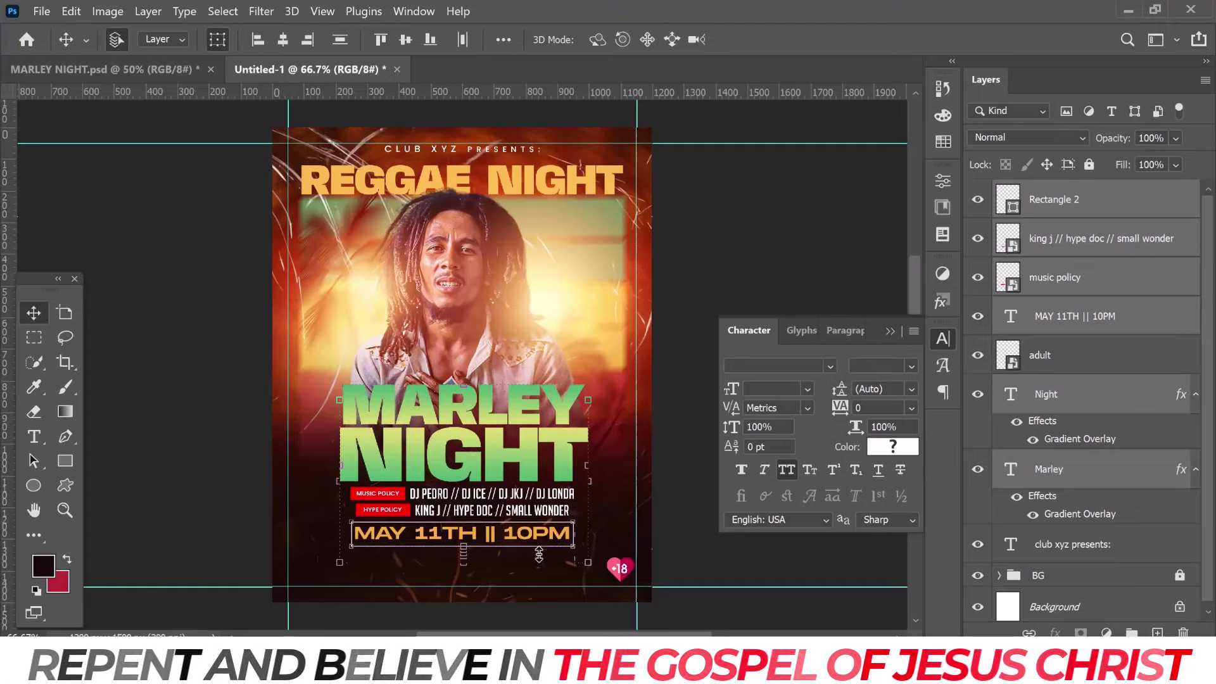
left_click(437, 279)
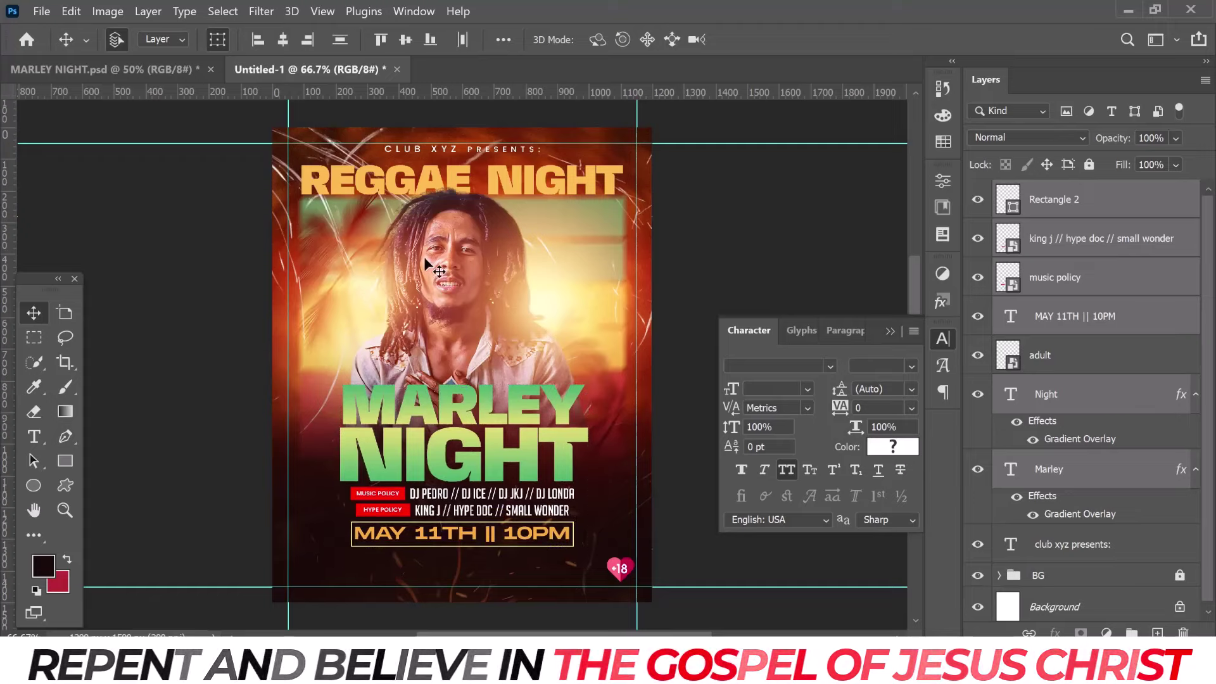
left_click(98, 70)
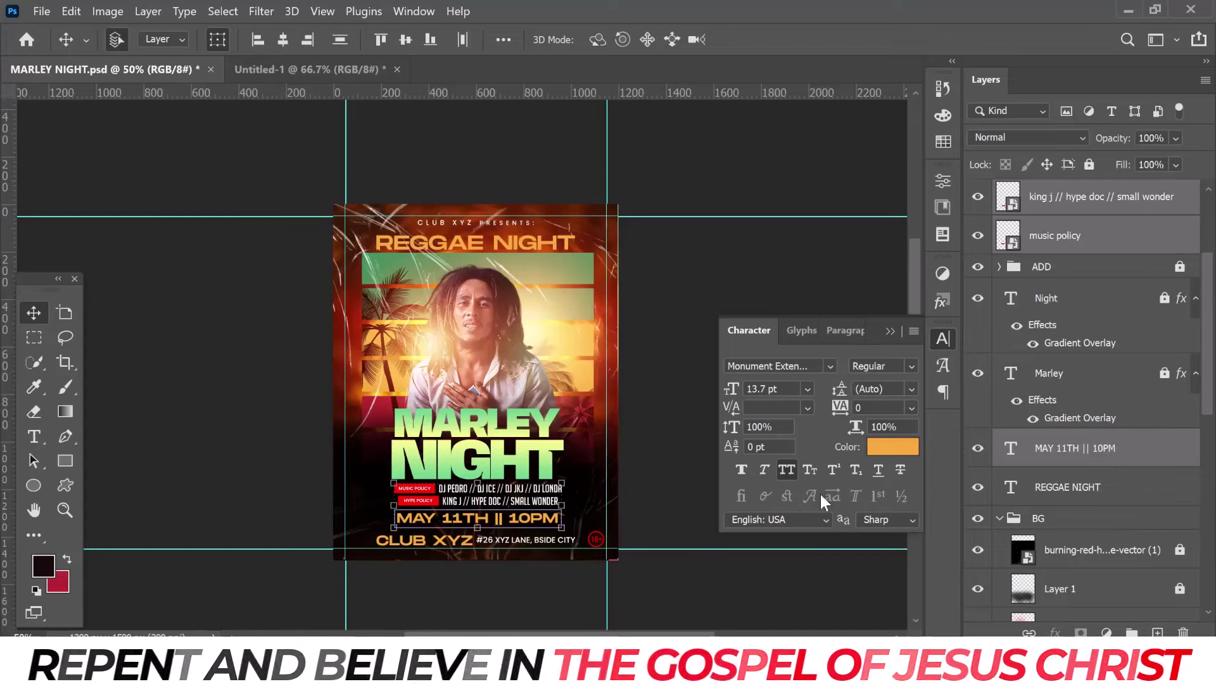
- Bring the CLUB XYZ name and address footer into Untitled-1 near the bottom
mouse_move(375, 576)
left_mouse_down()
mouse_move(522, 546)
mouse_move(272, 76)
left_mouse_up()
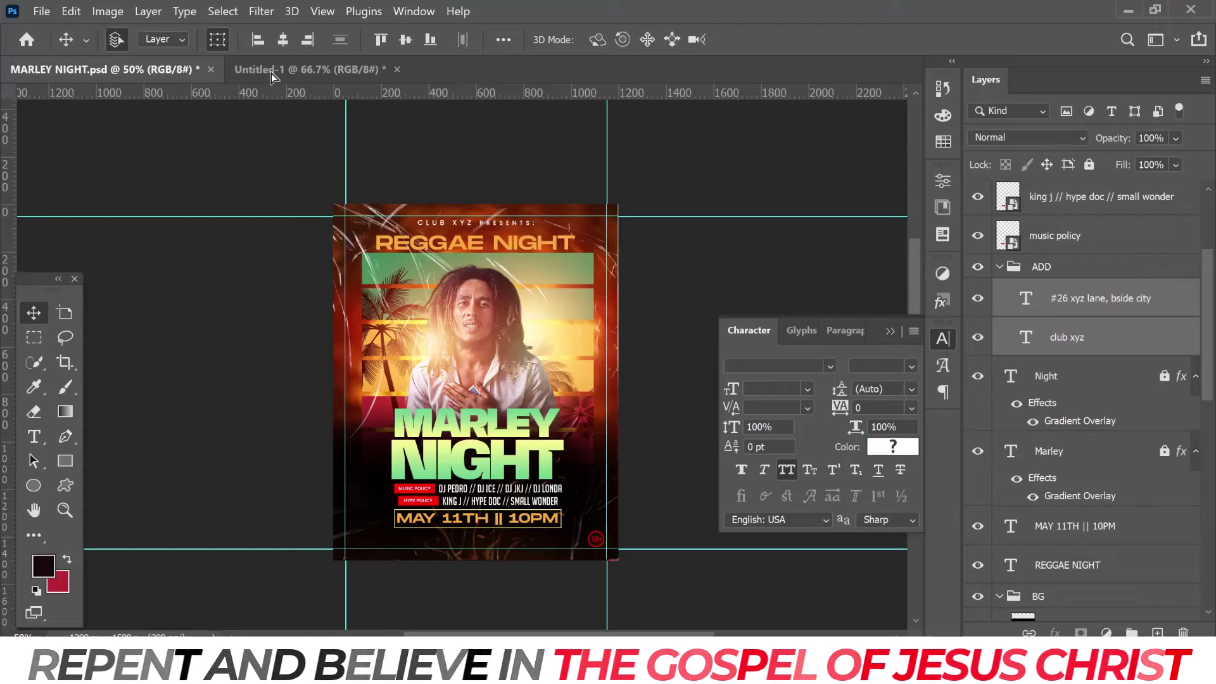
left_click_drag(272, 76, 468, 573)
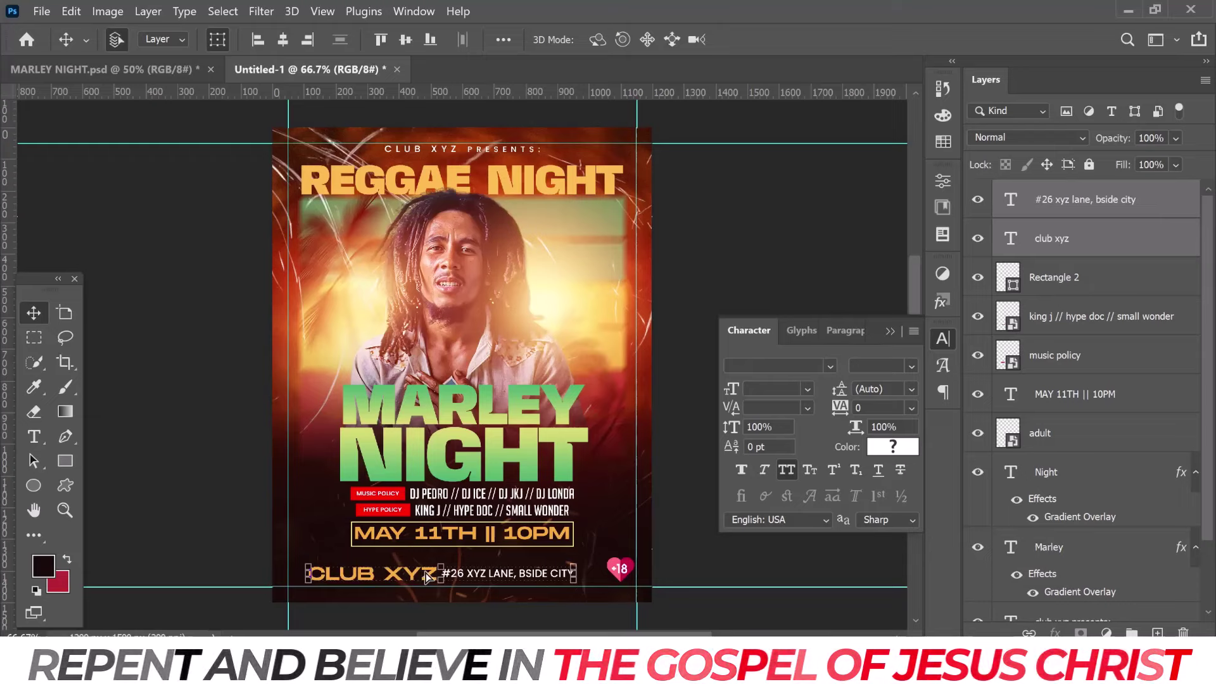
left_click_drag(426, 575, 428, 575)
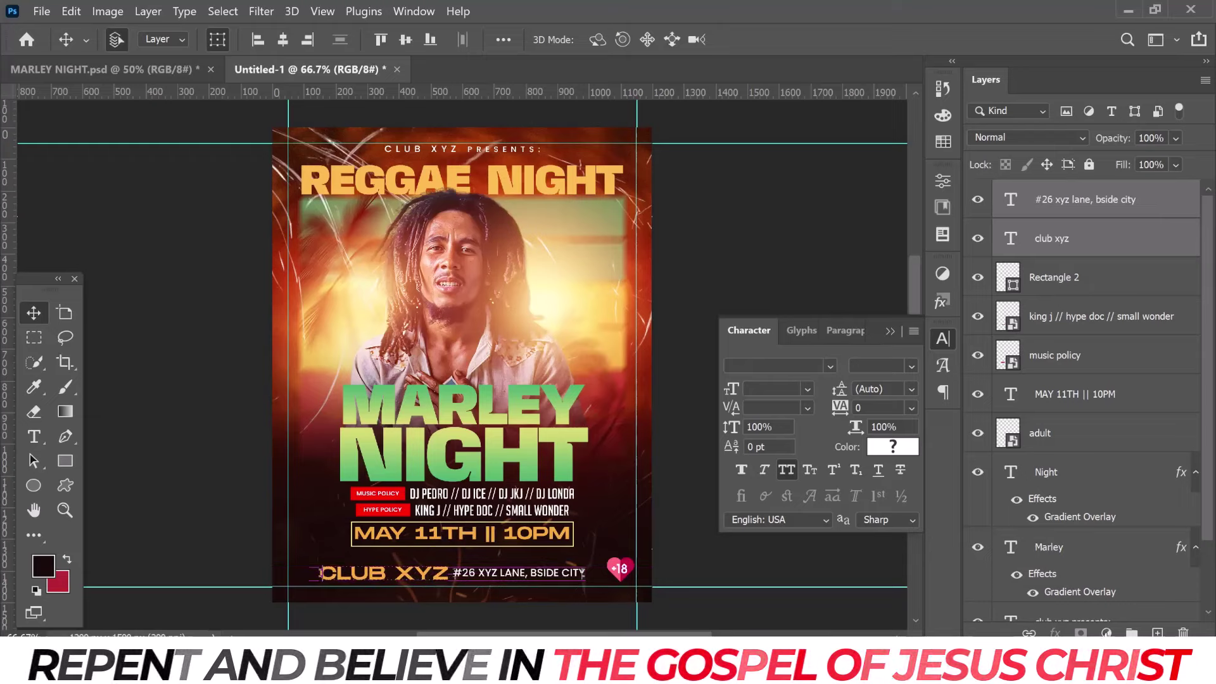
- Group the footer layers as Group 1, nudge it into place and lock it
key("ctrl+g")
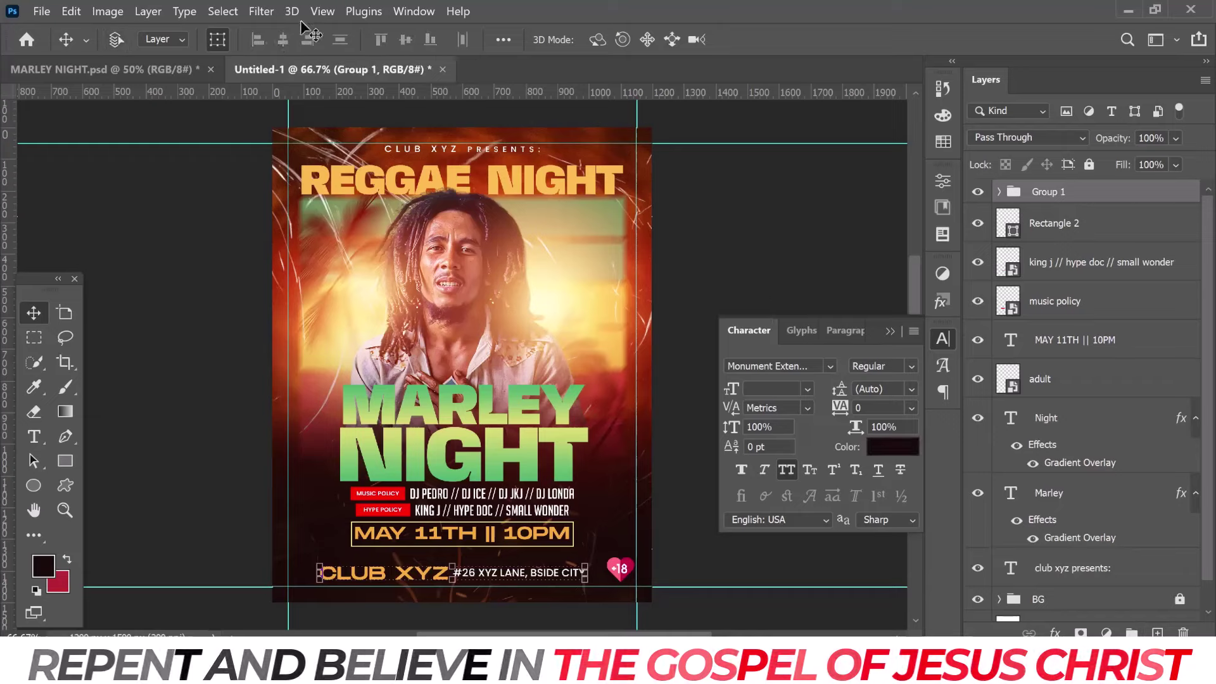
left_click_drag(579, 287, 583, 287)
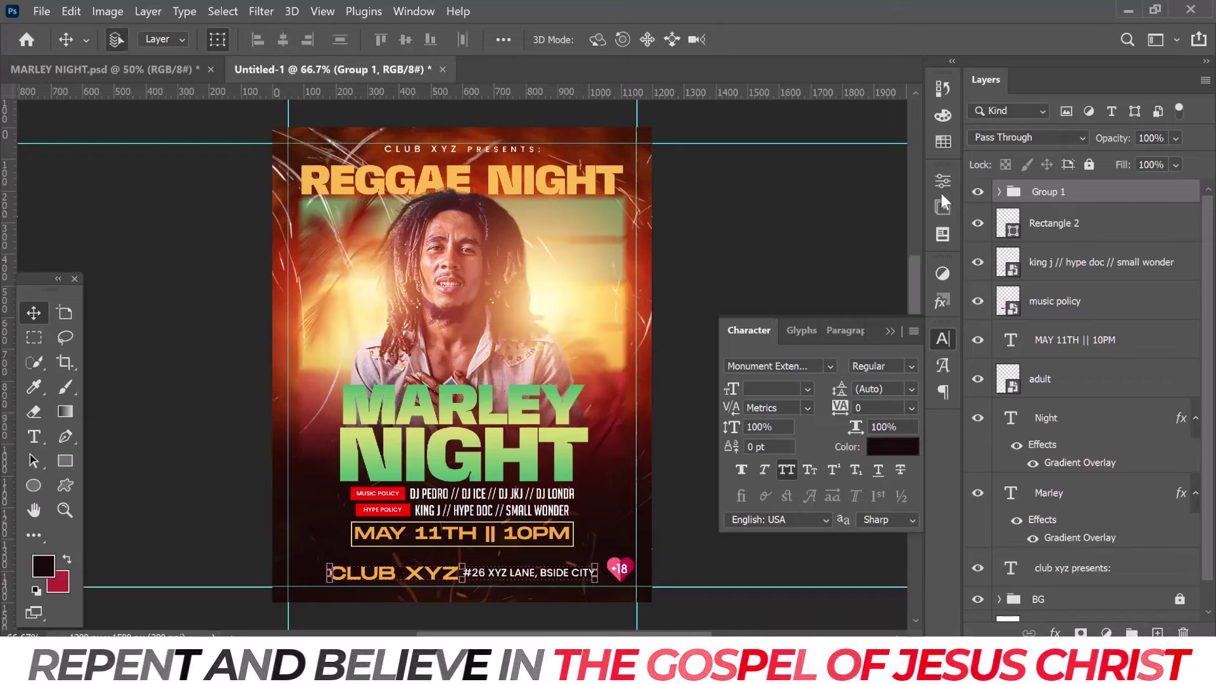
key("Down")
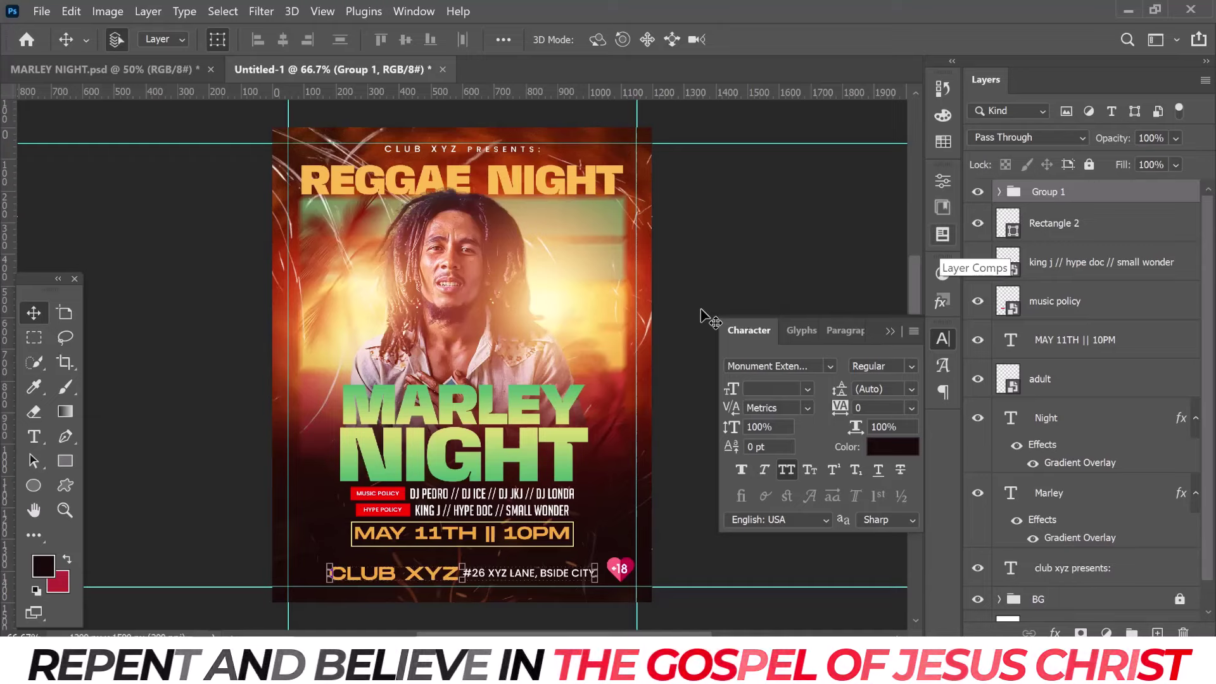
key("Down")
key("Down")
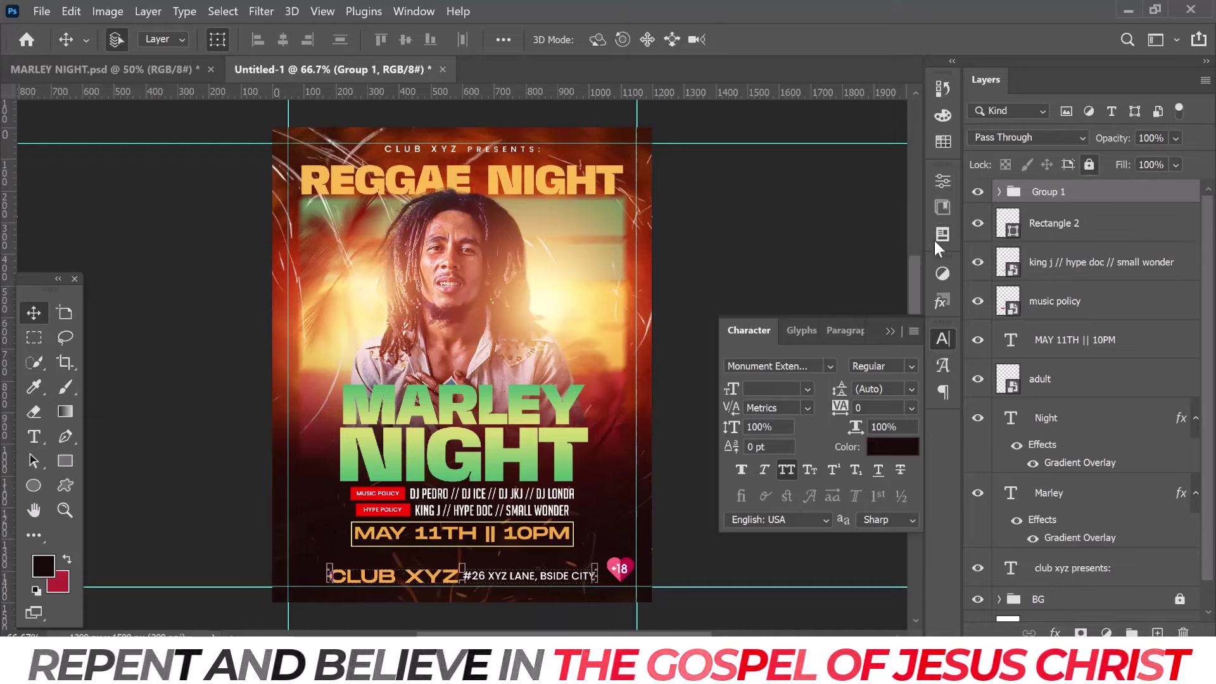
key("ctrl+slash")
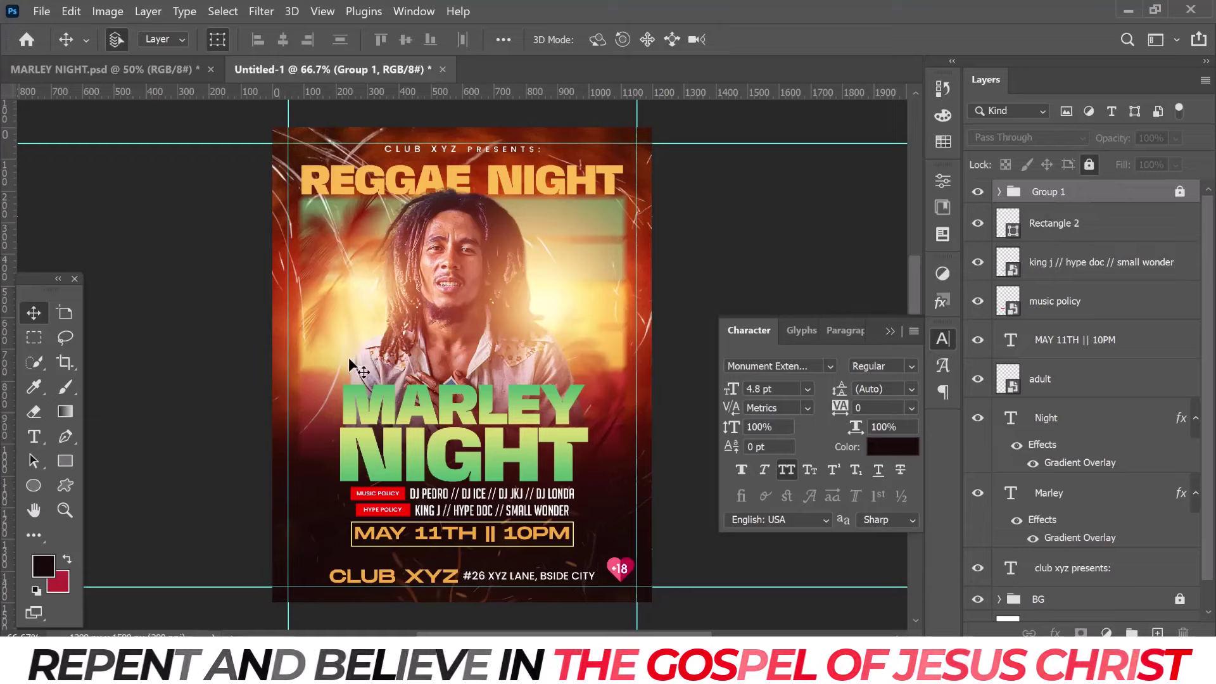
- Lower the MARLEY NIGHT title, lineup and date block one large nudge
left_click_drag(349, 365, 551, 549)
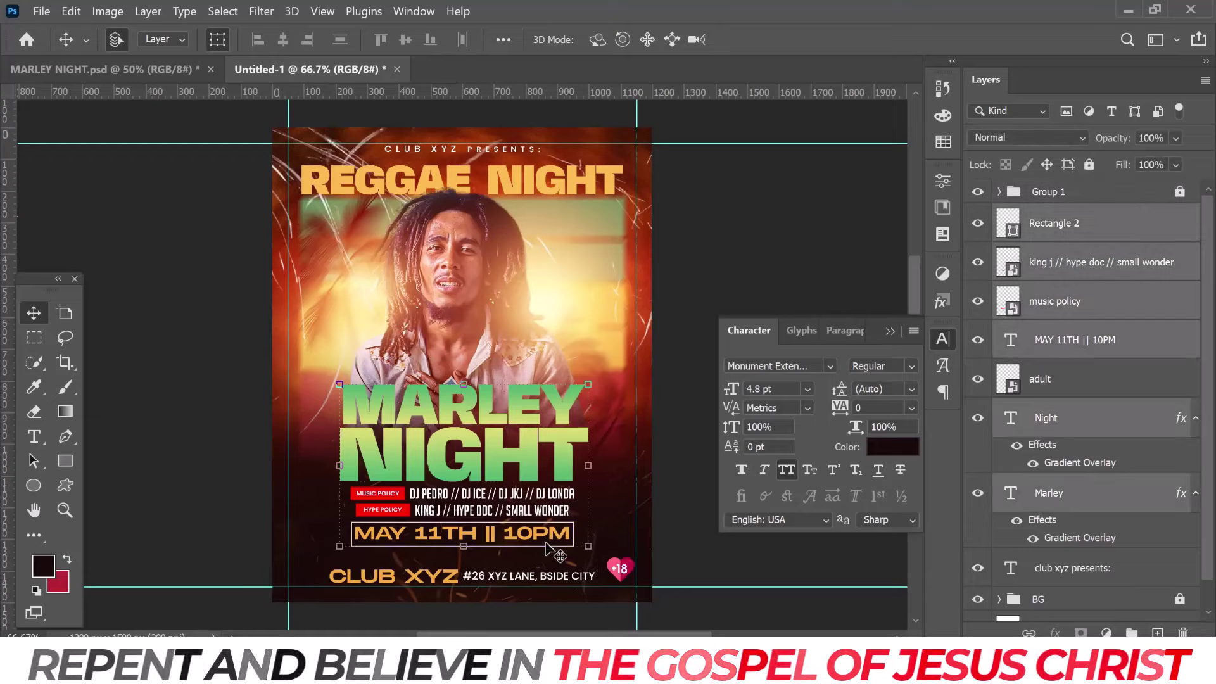
key("shift+Down")
key("shift+Down")
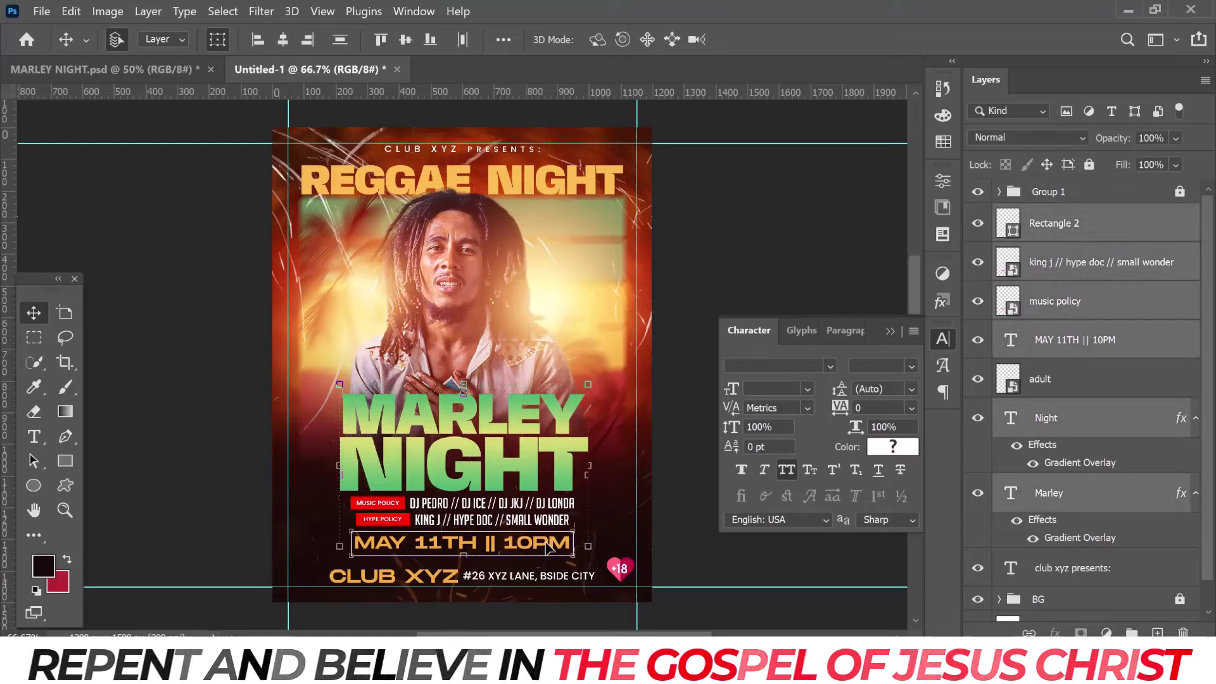
scroll(604, 351, "up", 1)
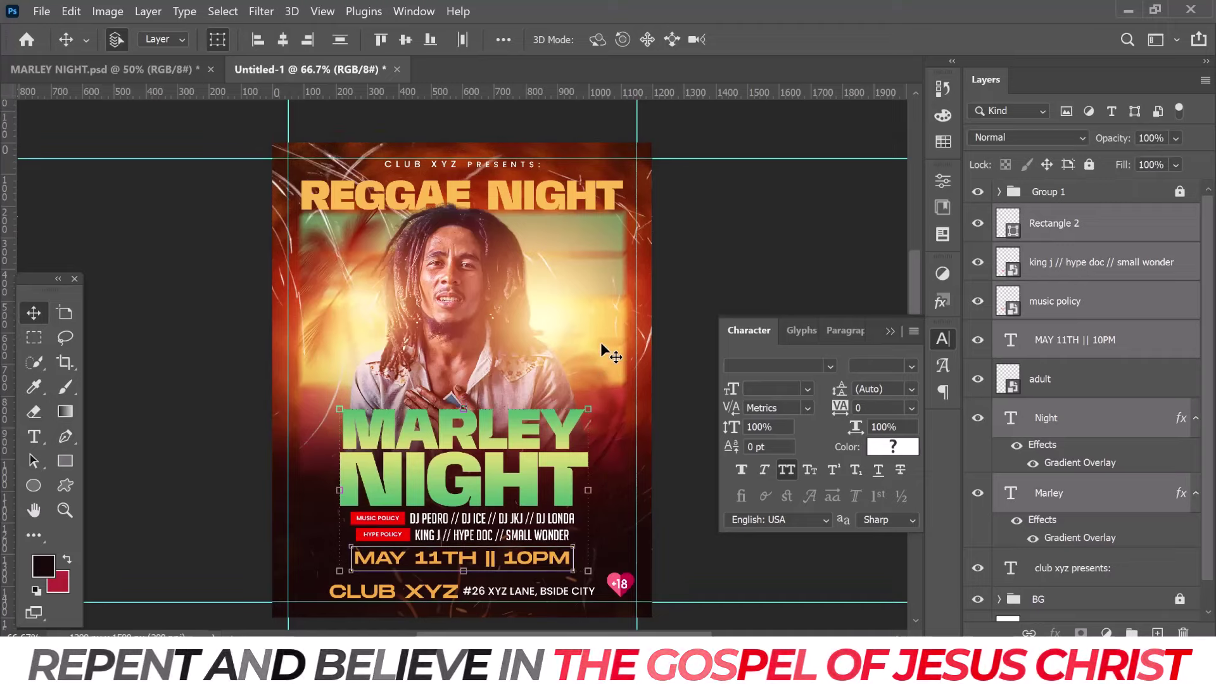
left_click(605, 349)
- Fine-tune the block's vertical position above the CLUB XYZ footer with shift-arrow nudges
scroll(607, 350, "down", 1)
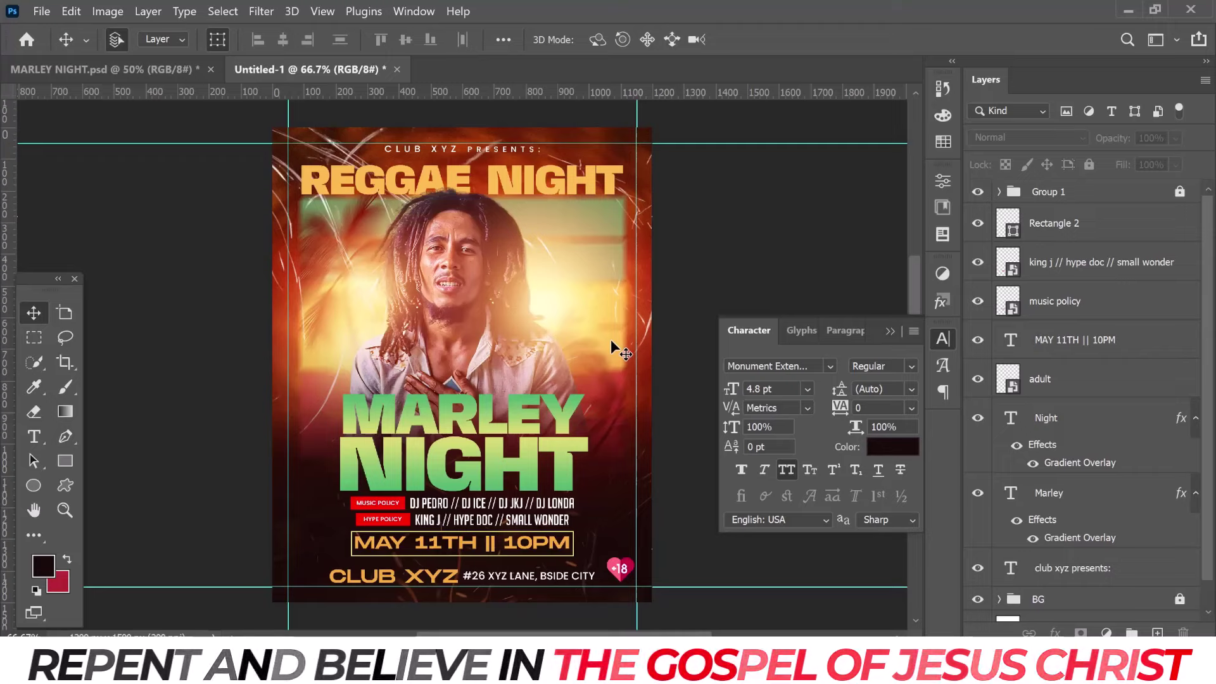
key("shift+Down")
key("shift+Down")
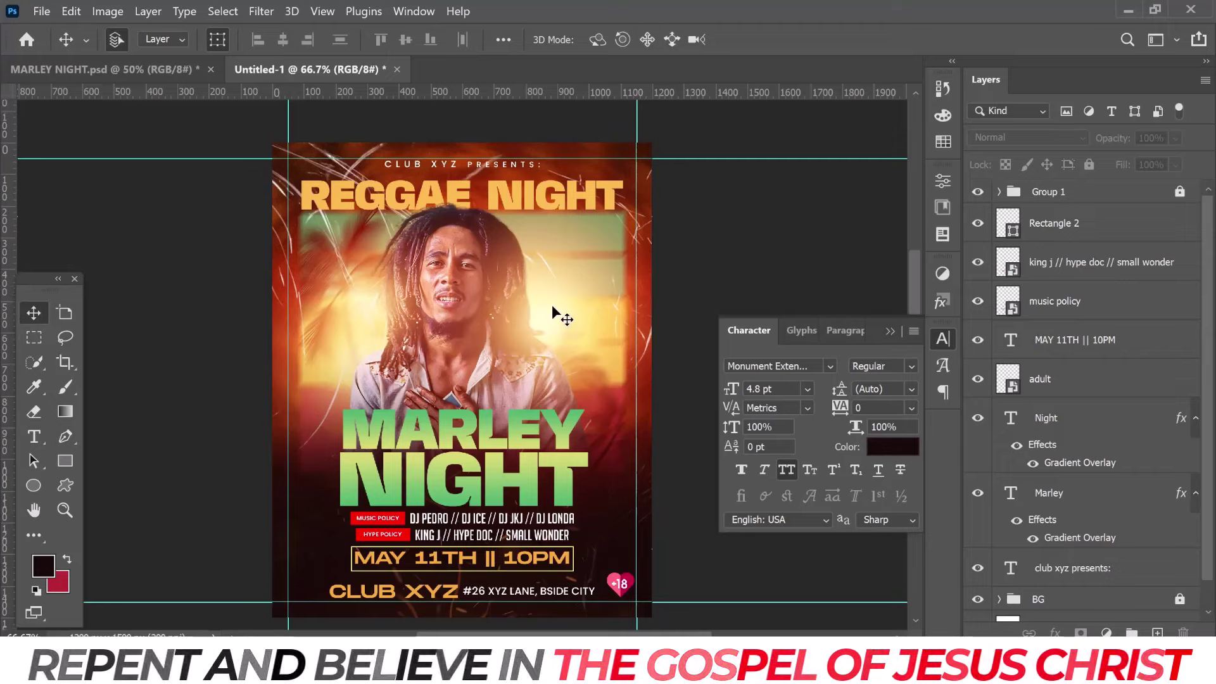
key("shift+Down")
key("shift+Down")
key("shift+Up")
key("shift+Up")
key("shift+Up")
key("shift+Up")
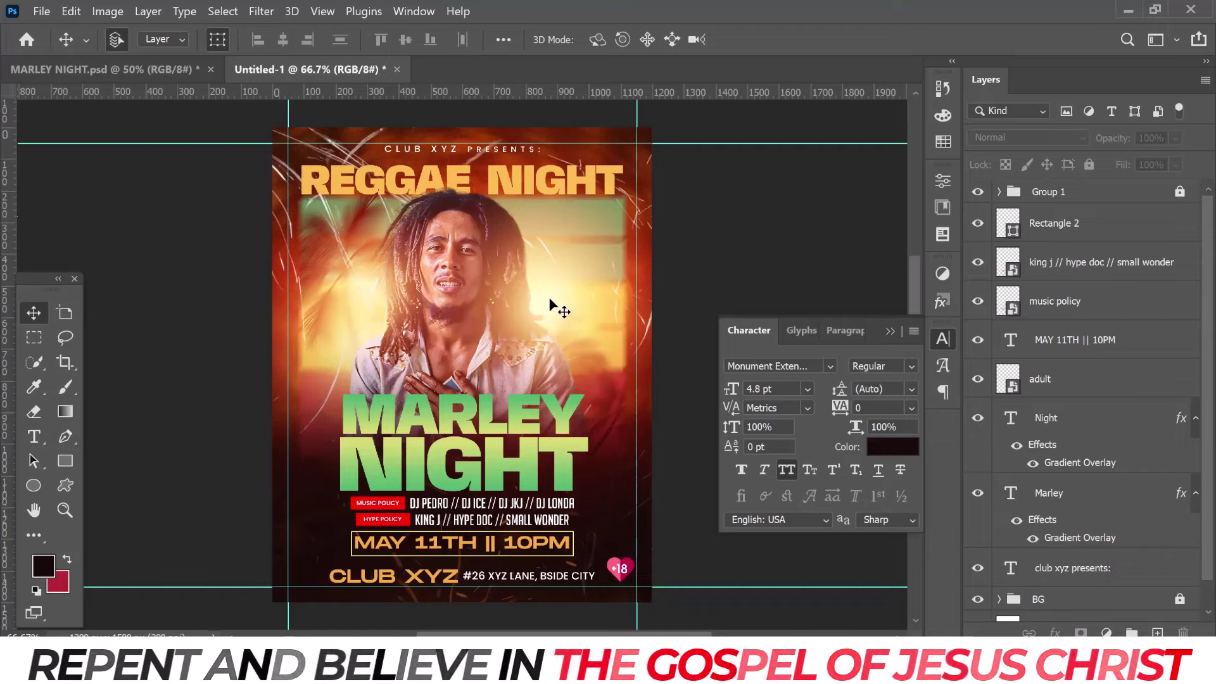
key("shift+Down")
key("shift+Down")
key("shift+Down")
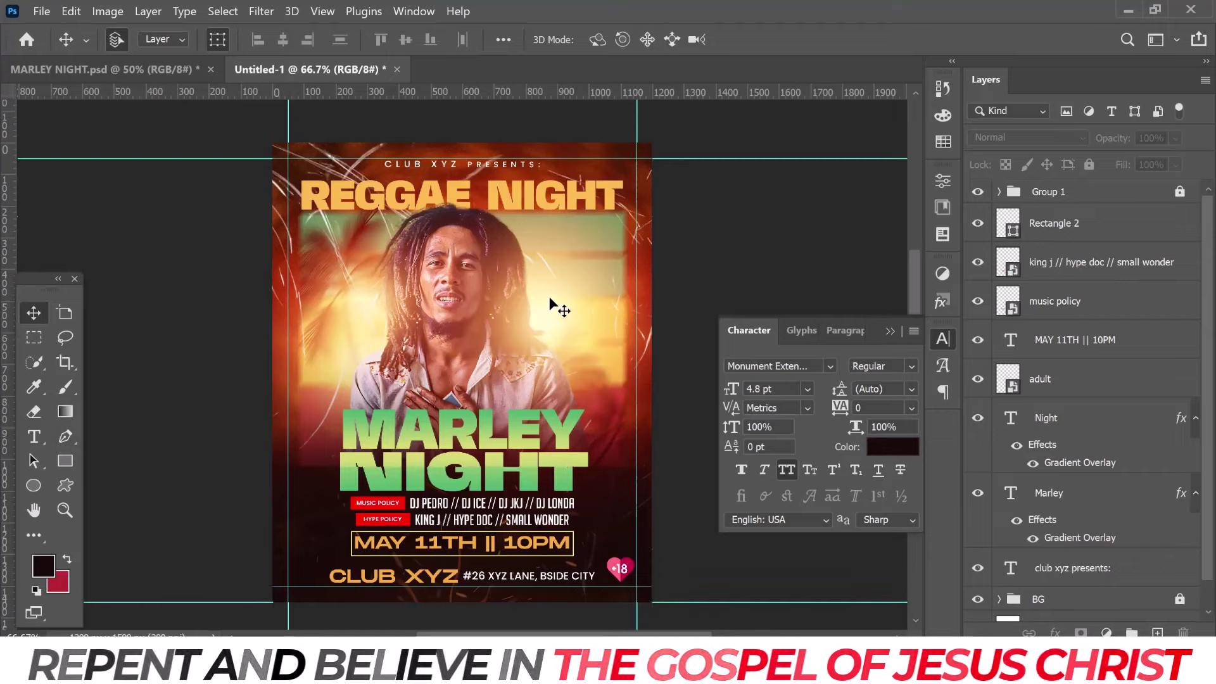
key("shift+Up")
key("shift+Up")
key("shift+Up")
key("shift+Up")
scroll(549, 305, "down", 1)
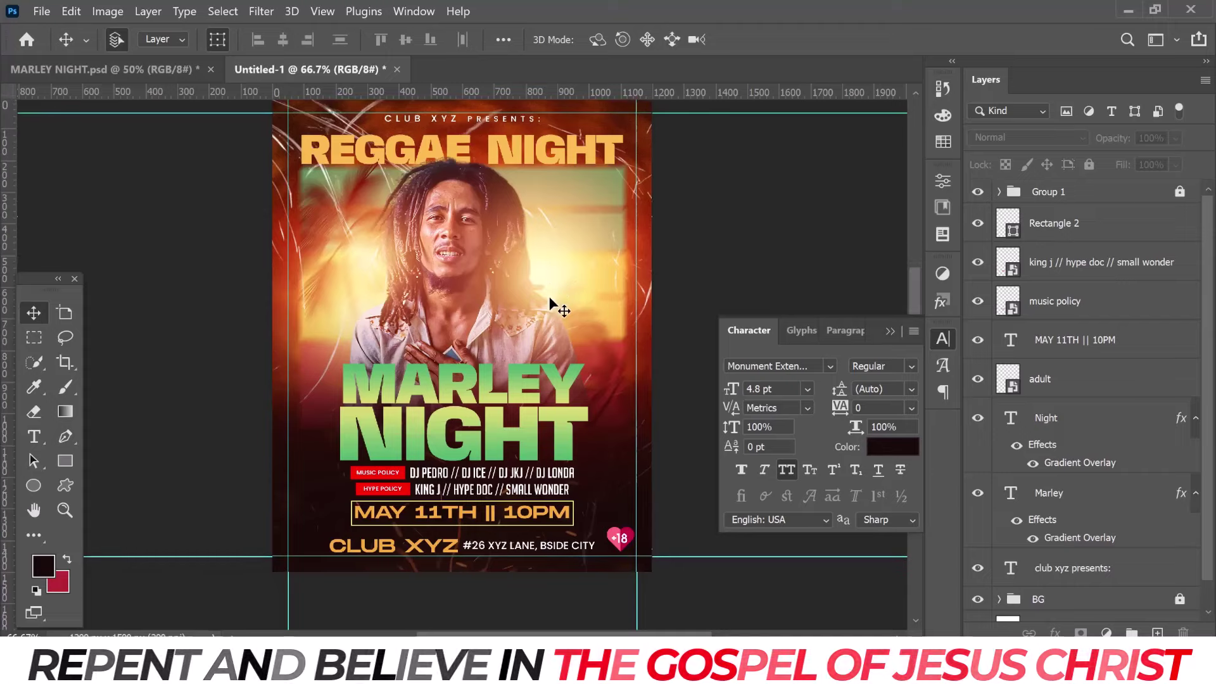
scroll(549, 304, "up", 1)
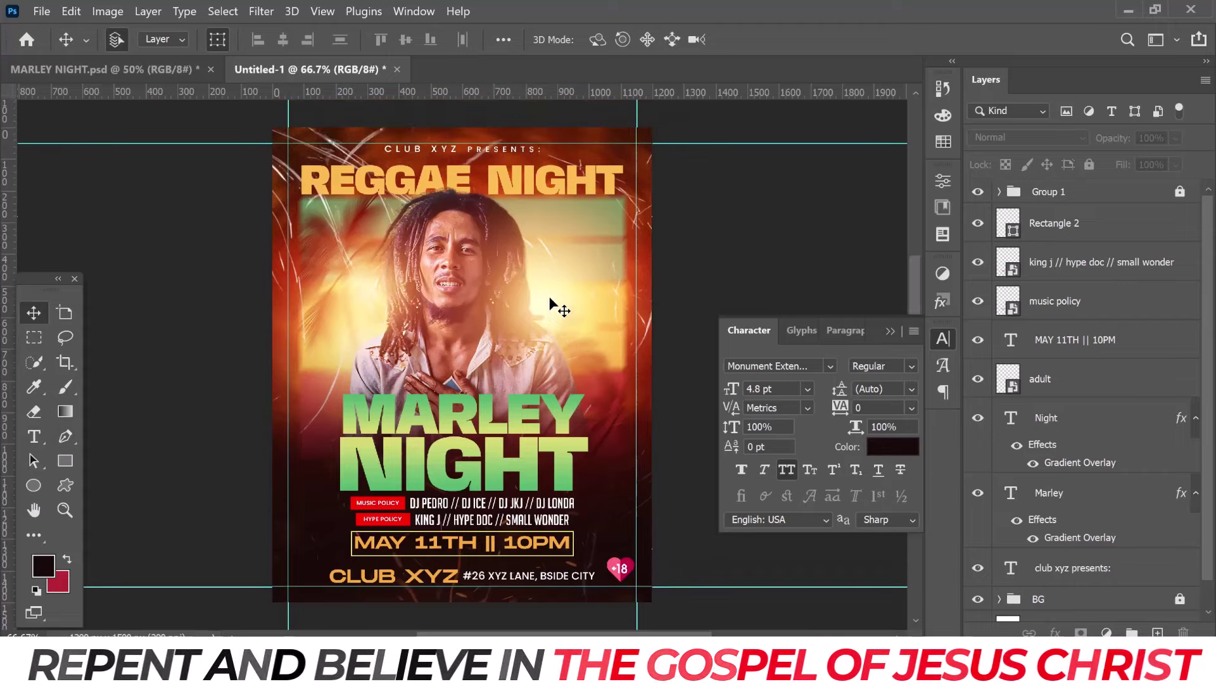